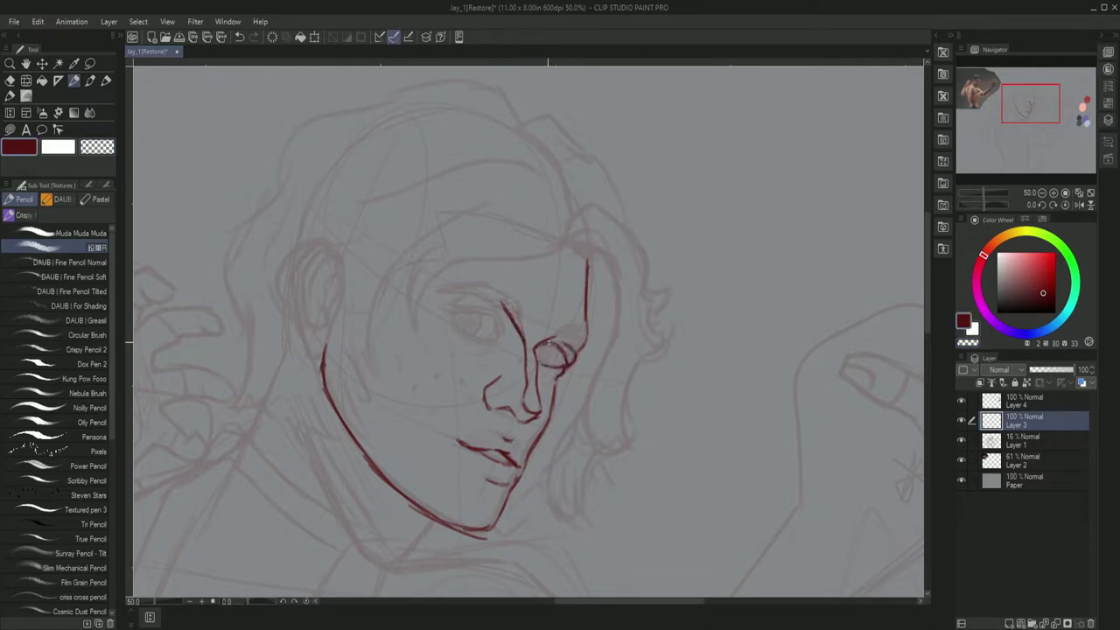
Draw both eyes and eyebrows in dark red pencil on Layer 3, following the faint face sketch.
{"action": "left_click_drag", "start_coordinate": [549, 343], "coordinate": [581, 335]}
{"action": "left_click", "coordinate": [968, 341]}
{"action": "left_click", "coordinate": [963, 321]}
{"action": "left_click_drag", "start_coordinate": [506, 319], "coordinate": [525, 343]}
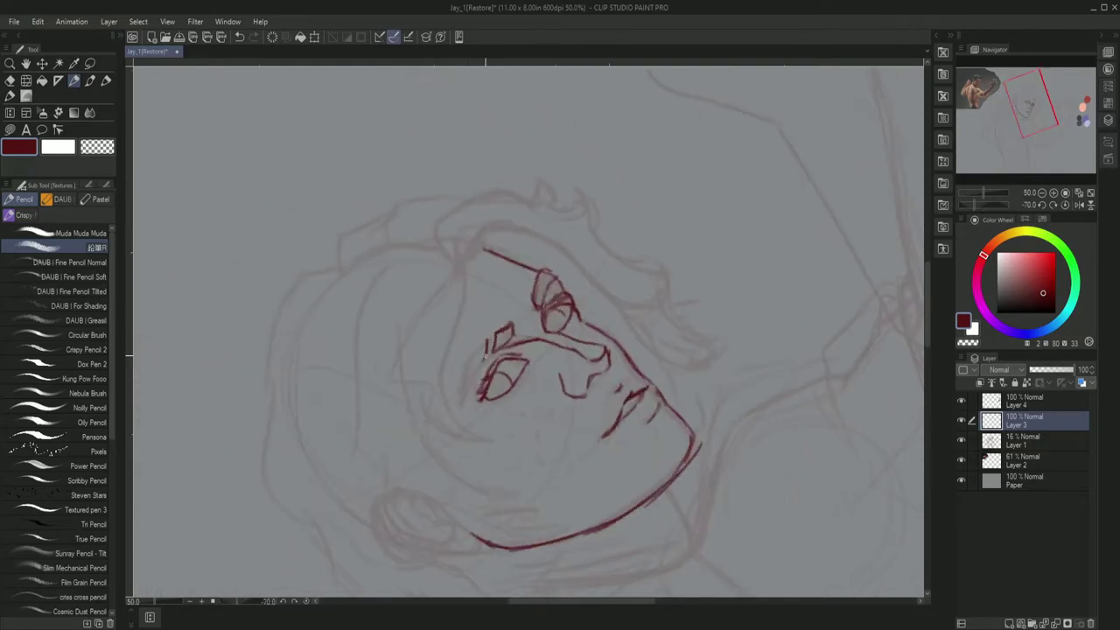
{"action": "left_click_drag", "start_coordinate": [481, 413], "coordinate": [459, 346]}
Outline the ear and its inner contours above the end of the jawline.
{"action": "left_click_drag", "start_coordinate": [343, 263], "coordinate": [306, 354]}
{"action": "mouse_move", "coordinate": [301, 272]}
{"action": "left_mouse_down"}
{"action": "mouse_move", "coordinate": [554, 615]}
{"action": "mouse_move", "coordinate": [671, 480]}
{"action": "left_mouse_up"}
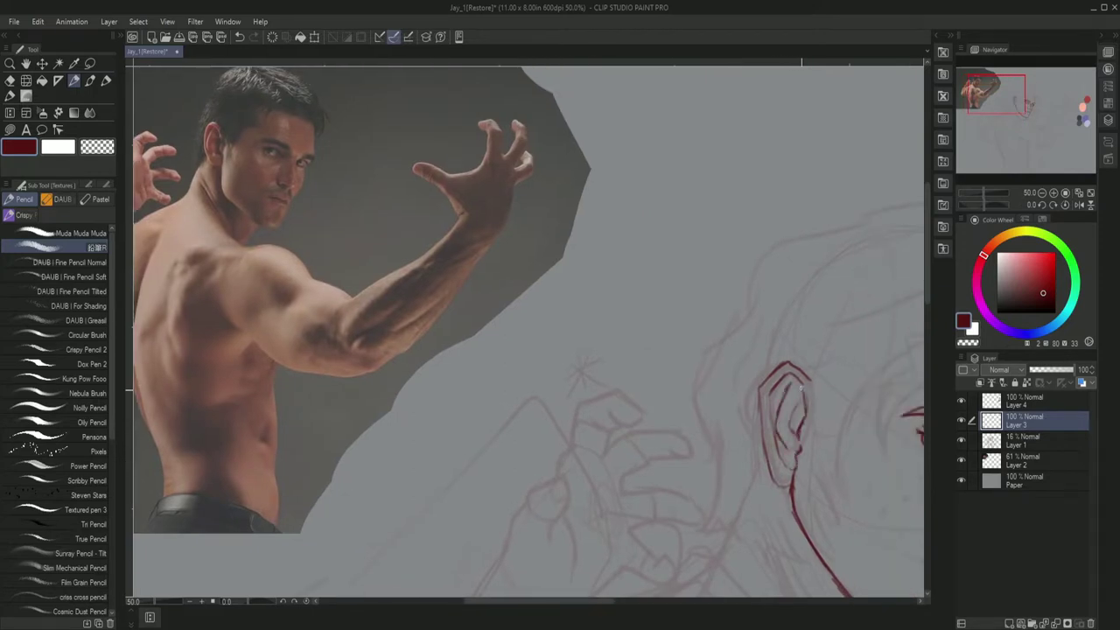
{"action": "mouse_move", "coordinate": [801, 386]}
{"action": "left_mouse_down"}
{"action": "mouse_move", "coordinate": [512, 211]}
{"action": "mouse_move", "coordinate": [398, 197]}
{"action": "left_mouse_up"}
Draw the bangs across the forehead and the strands falling between the ear and the near eye.
{"action": "left_click_drag", "start_coordinate": [491, 180], "coordinate": [480, 295]}
{"action": "left_click_drag", "start_coordinate": [489, 184], "coordinate": [439, 322]}
{"action": "left_click_drag", "start_coordinate": [412, 166], "coordinate": [425, 378]}
{"action": "left_click_drag", "start_coordinate": [395, 197], "coordinate": [385, 368]}
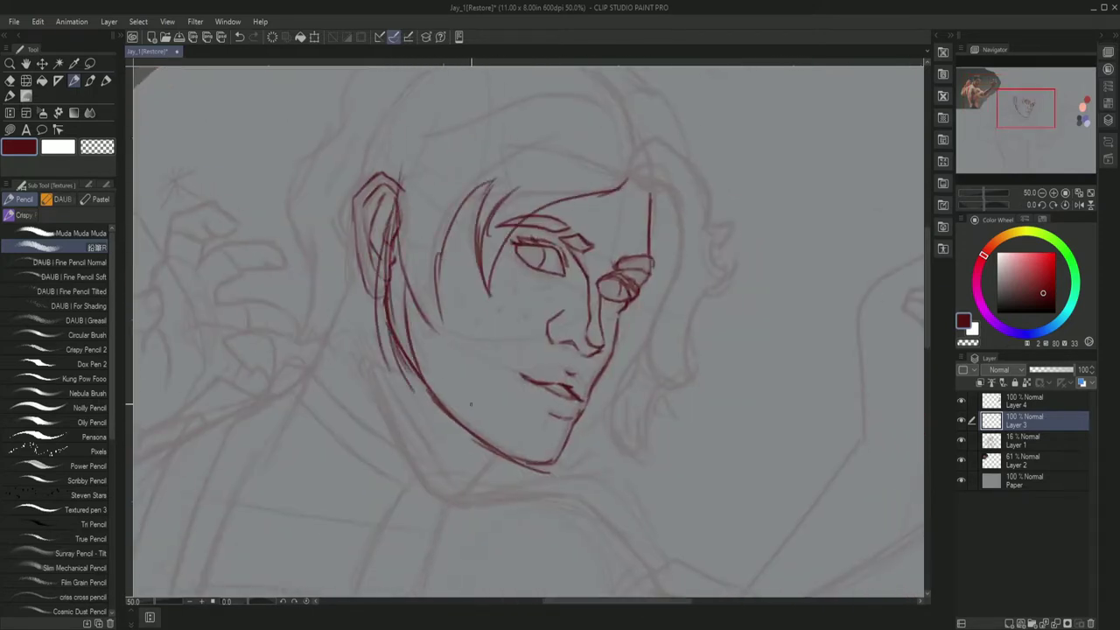
Draw the outer hair contour on the far side of the face, ending in an outward flick.
{"action": "scroll", "coordinate": [471, 404], "scroll_direction": "up", "scroll_amount": 3}
{"action": "left_click_drag", "start_coordinate": [700, 254], "coordinate": [726, 281]}
{"action": "mouse_move", "coordinate": [733, 302]}
{"action": "left_mouse_down"}
{"action": "mouse_move", "coordinate": [763, 404]}
{"action": "mouse_move", "coordinate": [718, 433]}
{"action": "left_mouse_up"}
{"action": "scroll", "coordinate": [763, 332], "scroll_direction": "down", "scroll_amount": 3}
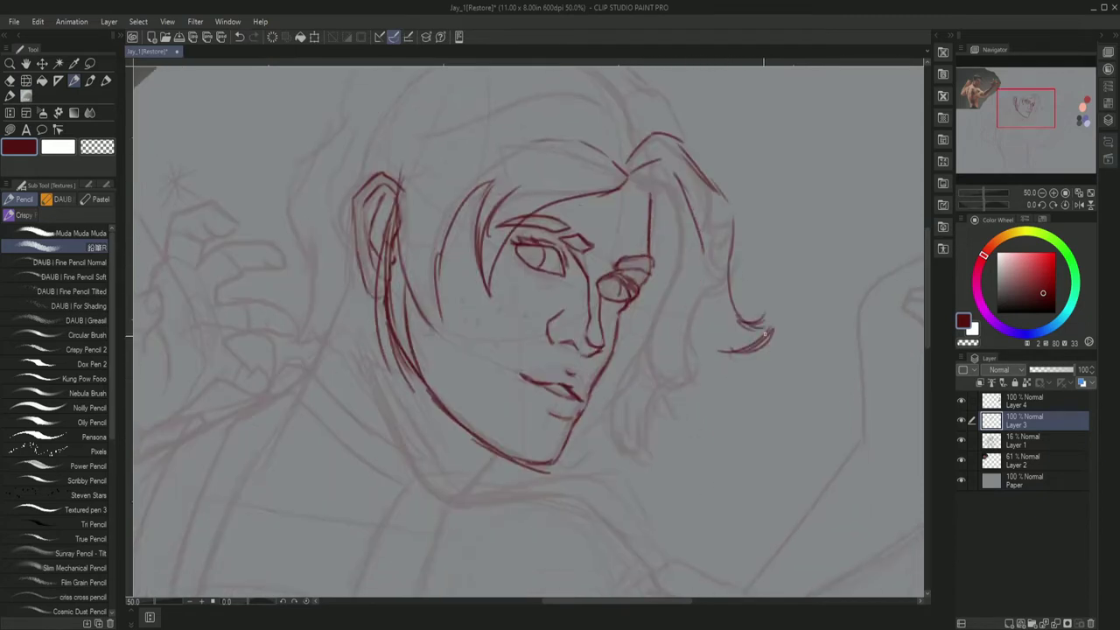
Add the long hair strands hanging beside the far cheek, down past the chin.
{"action": "left_click_drag", "start_coordinate": [700, 273], "coordinate": [669, 483]}
{"action": "left_click_drag", "start_coordinate": [730, 352], "coordinate": [690, 510]}
{"action": "left_click_drag", "start_coordinate": [699, 236], "coordinate": [635, 464]}
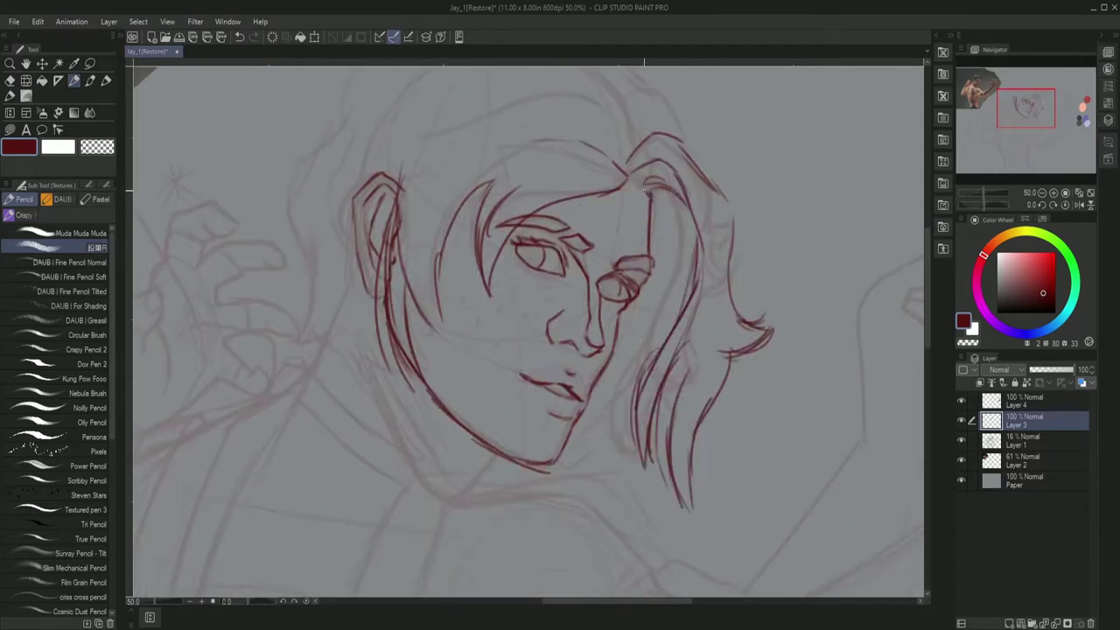
{"action": "left_click_drag", "start_coordinate": [623, 422], "coordinate": [595, 469]}
{"action": "left_click_drag", "start_coordinate": [627, 424], "coordinate": [568, 461]}
{"action": "left_click_drag", "start_coordinate": [657, 282], "coordinate": [613, 455]}
{"action": "left_click_drag", "start_coordinate": [679, 222], "coordinate": [665, 306]}
Draw the hair parting, the sweep over the ear and the outer hair contour over the crown.
{"action": "scroll", "coordinate": [525, 333], "scroll_direction": "up", "scroll_amount": 3}
{"action": "left_click_drag", "start_coordinate": [638, 226], "coordinate": [604, 320]}
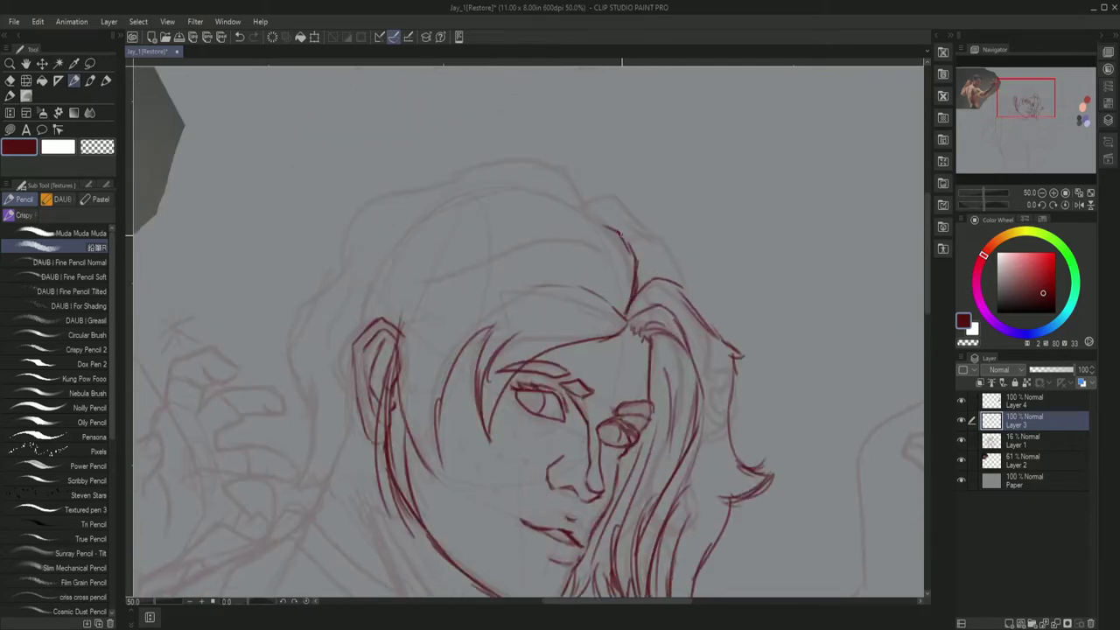
{"action": "left_click_drag", "start_coordinate": [399, 273], "coordinate": [623, 229]}
{"action": "left_click_drag", "start_coordinate": [336, 417], "coordinate": [539, 220]}
{"action": "mouse_move", "coordinate": [532, 156]}
{"action": "left_mouse_down"}
{"action": "mouse_move", "coordinate": [371, 200]}
{"action": "mouse_move", "coordinate": [282, 317]}
{"action": "mouse_move", "coordinate": [276, 490]}
{"action": "left_mouse_up"}
{"action": "scroll", "coordinate": [440, 422], "scroll_direction": "down", "scroll_amount": 3}
Clean up the lines around the ear and draw the hair strands behind it down to the nape.
{"action": "key", "text": "c"}
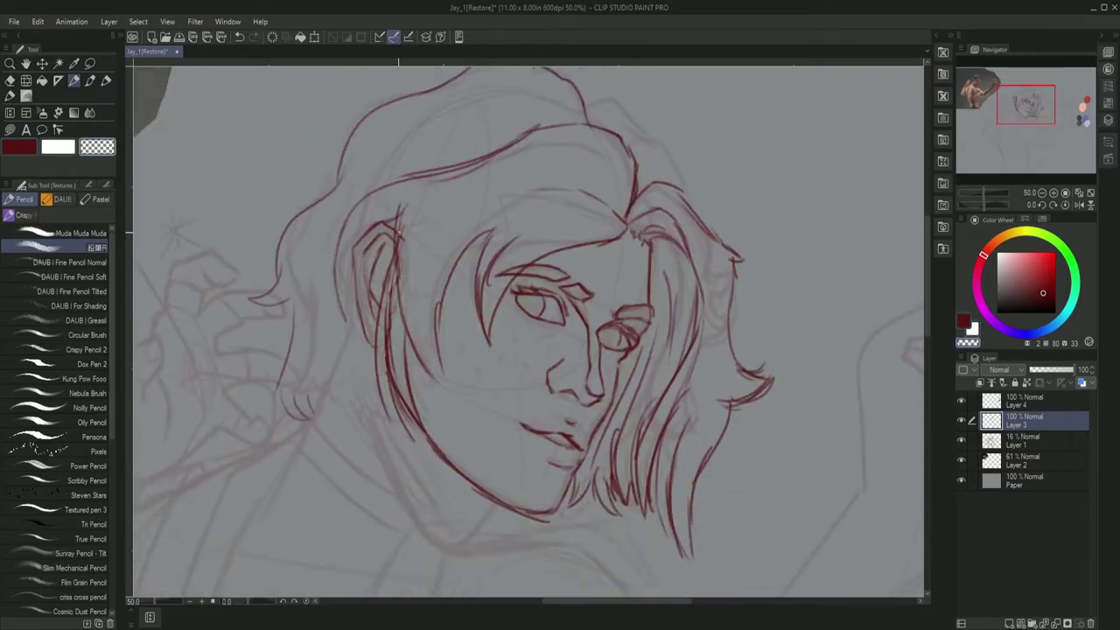
{"action": "key", "text": "c"}
{"action": "mouse_move", "coordinate": [399, 219]}
{"action": "left_mouse_down"}
{"action": "mouse_move", "coordinate": [380, 343]}
{"action": "mouse_move", "coordinate": [354, 401]}
{"action": "left_mouse_up"}
{"action": "left_click_drag", "start_coordinate": [376, 345], "coordinate": [335, 438]}
{"action": "left_click_drag", "start_coordinate": [330, 258], "coordinate": [304, 437]}
{"action": "left_click_drag", "start_coordinate": [334, 332], "coordinate": [288, 439]}
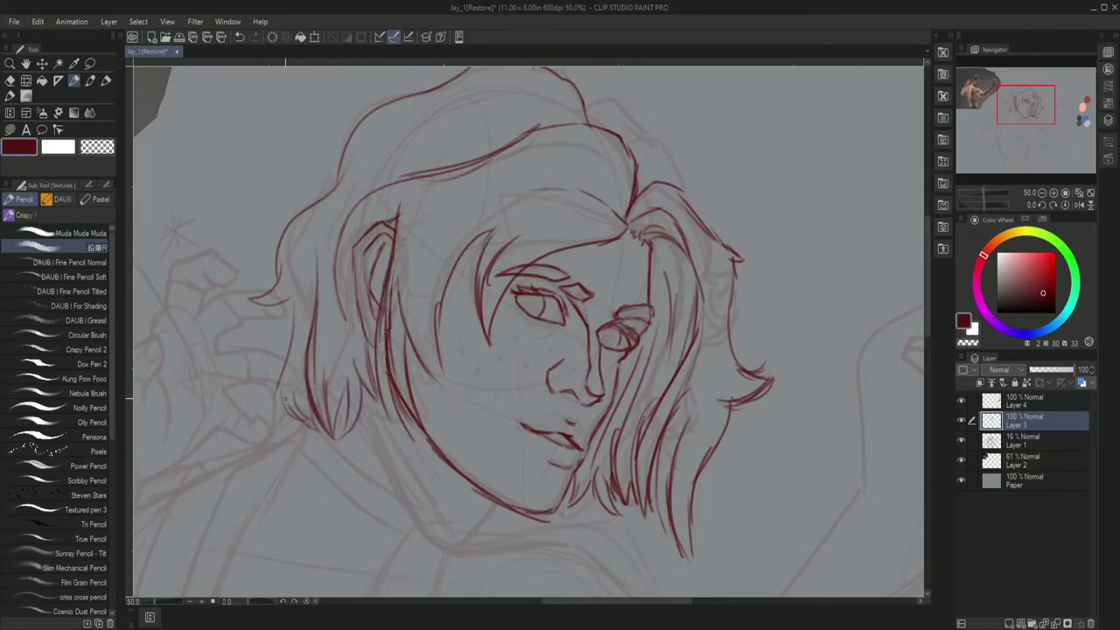
{"action": "left_click_drag", "start_coordinate": [306, 307], "coordinate": [252, 427]}
Add the hair contour beside the parting, tidy the chin line and draw the upper lip.
{"action": "scroll", "coordinate": [525, 333], "scroll_direction": "up", "scroll_amount": 3}
{"action": "left_click_drag", "start_coordinate": [590, 207], "coordinate": [670, 243]}
{"action": "scroll", "coordinate": [591, 262], "scroll_direction": "down", "scroll_amount": 5}
{"action": "mouse_move", "coordinate": [570, 422]}
{"action": "left_mouse_down"}
{"action": "mouse_move", "coordinate": [565, 451]}
{"action": "mouse_move", "coordinate": [525, 461]}
{"action": "left_mouse_up"}
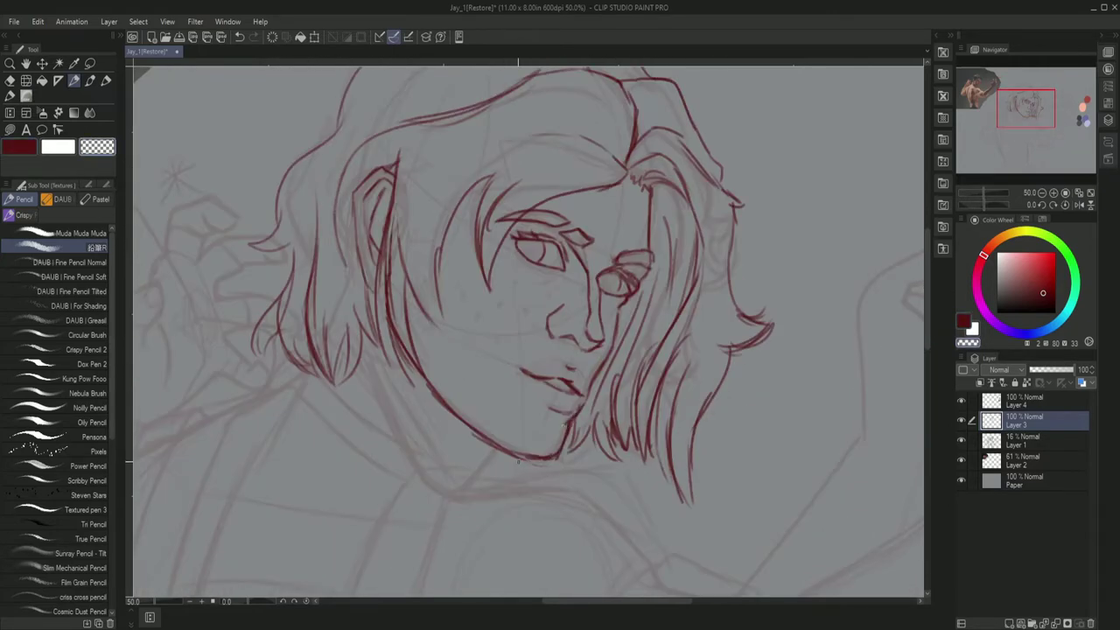
{"action": "key", "text": "c"}
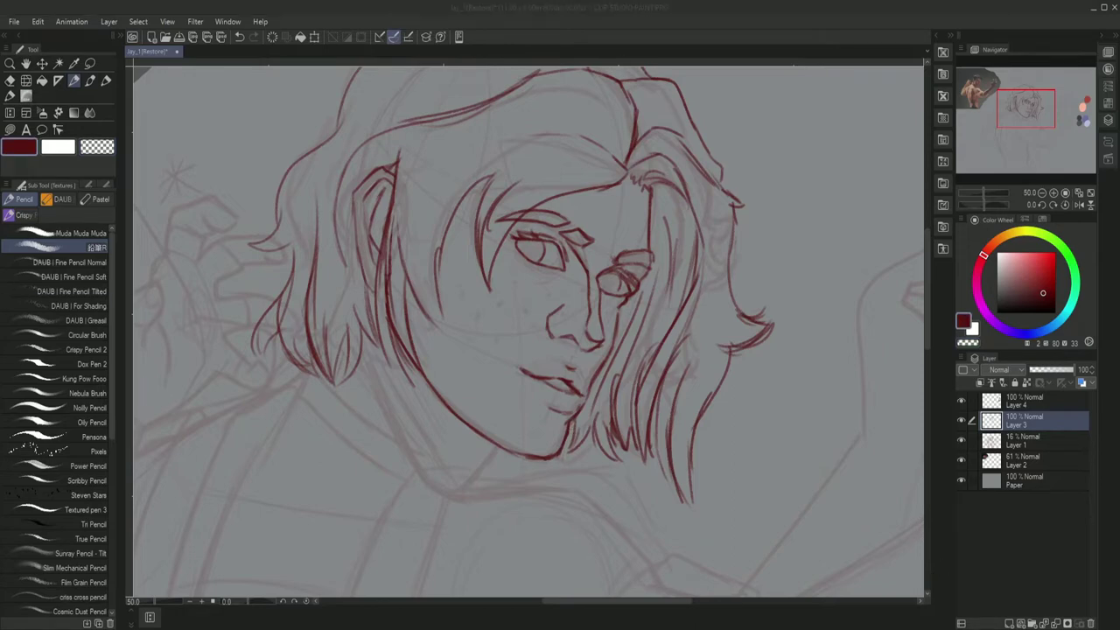
{"action": "key", "text": "c"}
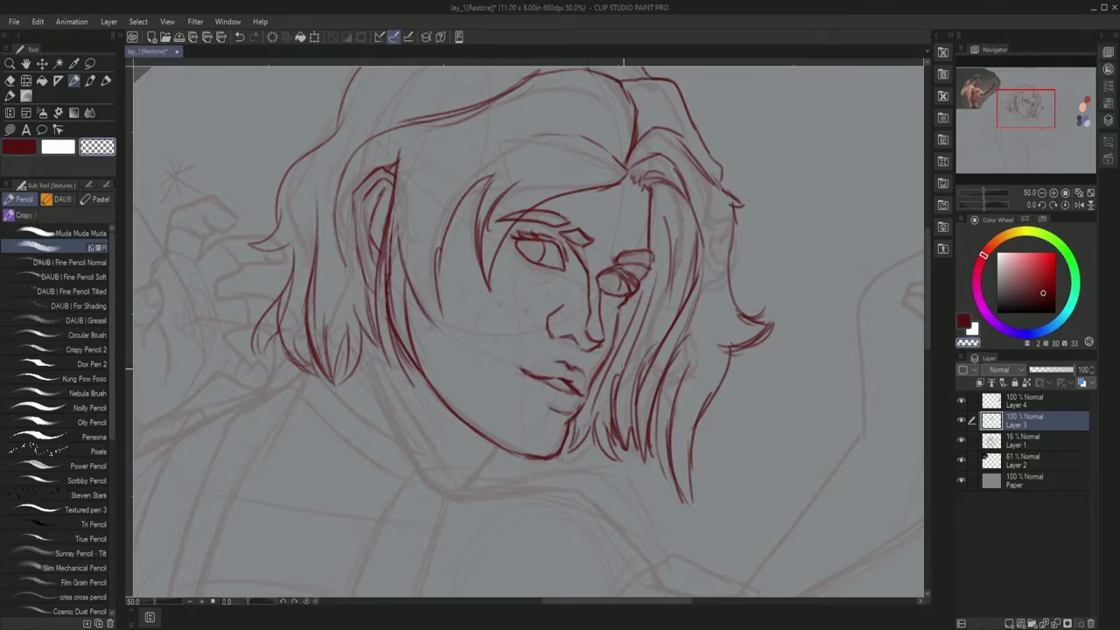
{"action": "key", "text": "c"}
{"action": "left_click_drag", "start_coordinate": [525, 332], "coordinate": [598, 329]}
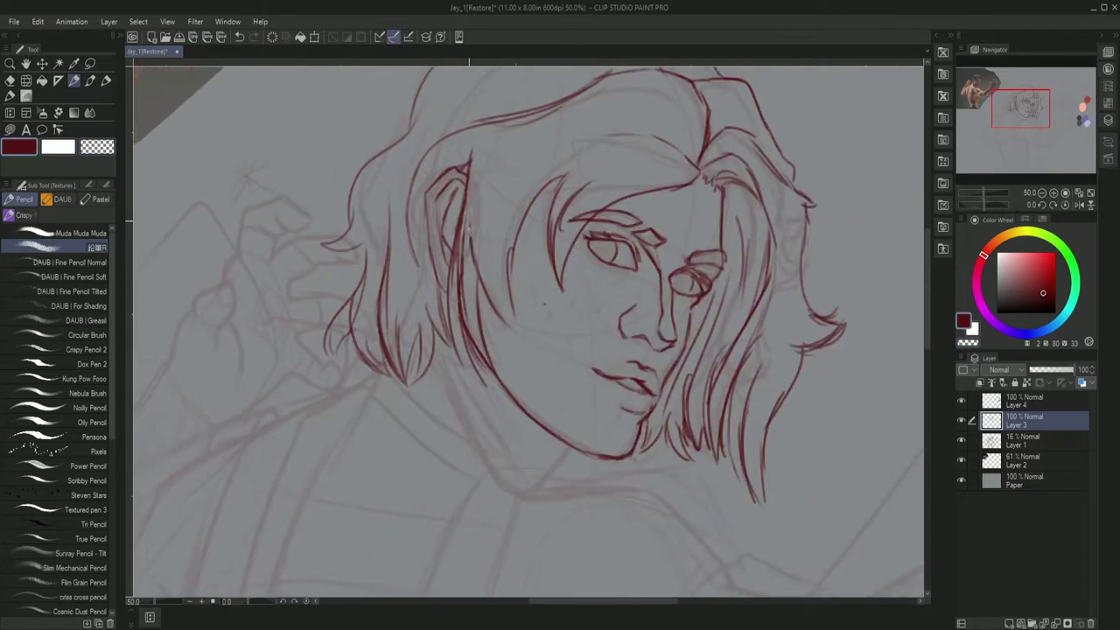
Add strands in front of the ear and crown detail, and erase stray hair lines above the ear.
{"action": "scroll", "coordinate": [516, 249], "scroll_direction": "up", "scroll_amount": 5}
{"action": "key", "text": "e"}
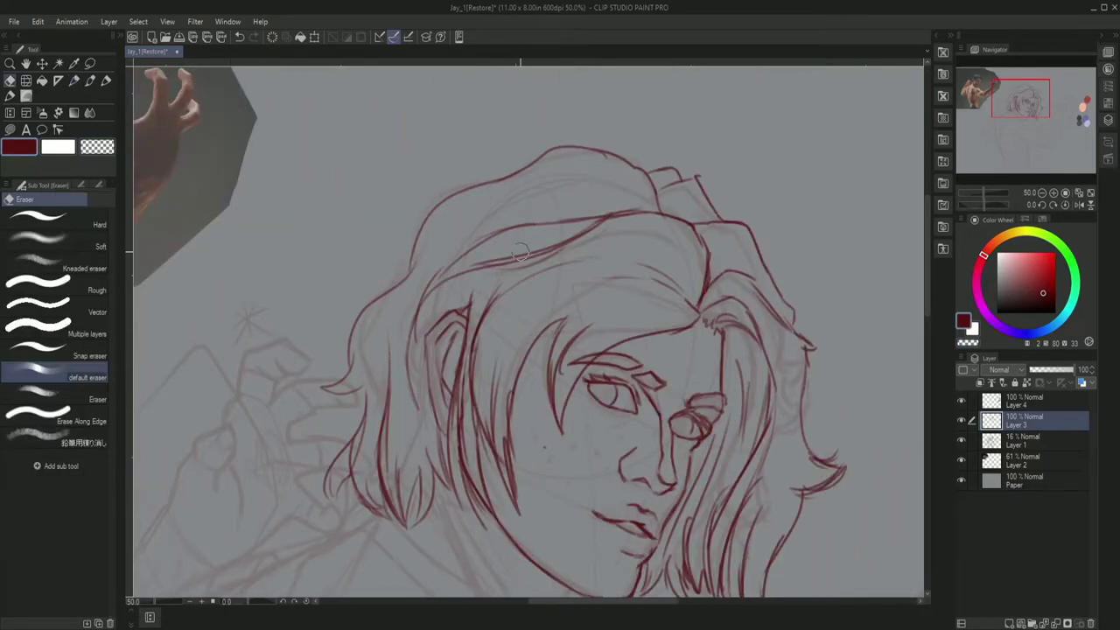
{"action": "left_click_drag", "start_coordinate": [520, 252], "coordinate": [438, 289]}
{"action": "key", "text": "p"}
Draw the front neck line, the collar edge and the far shoulder with its sleeve folds, erasing stray shoulder lines.
{"action": "scroll", "coordinate": [771, 324], "scroll_direction": "down", "scroll_amount": 9}
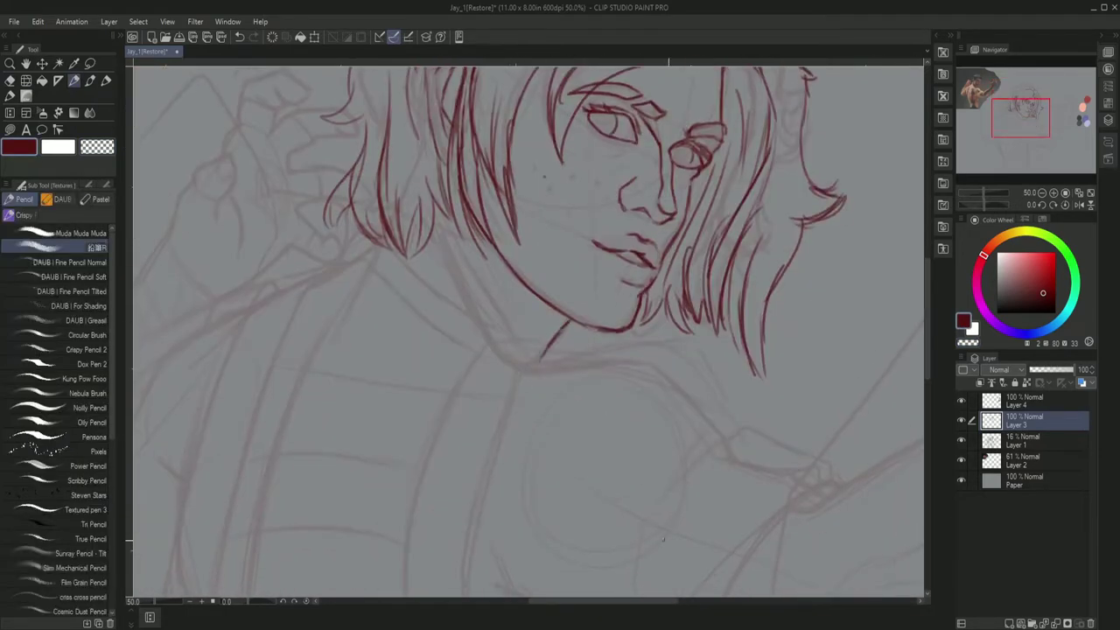
{"action": "mouse_move", "coordinate": [486, 359]}
{"action": "left_mouse_down"}
{"action": "mouse_move", "coordinate": [740, 426]}
{"action": "mouse_move", "coordinate": [648, 352]}
{"action": "left_mouse_up"}
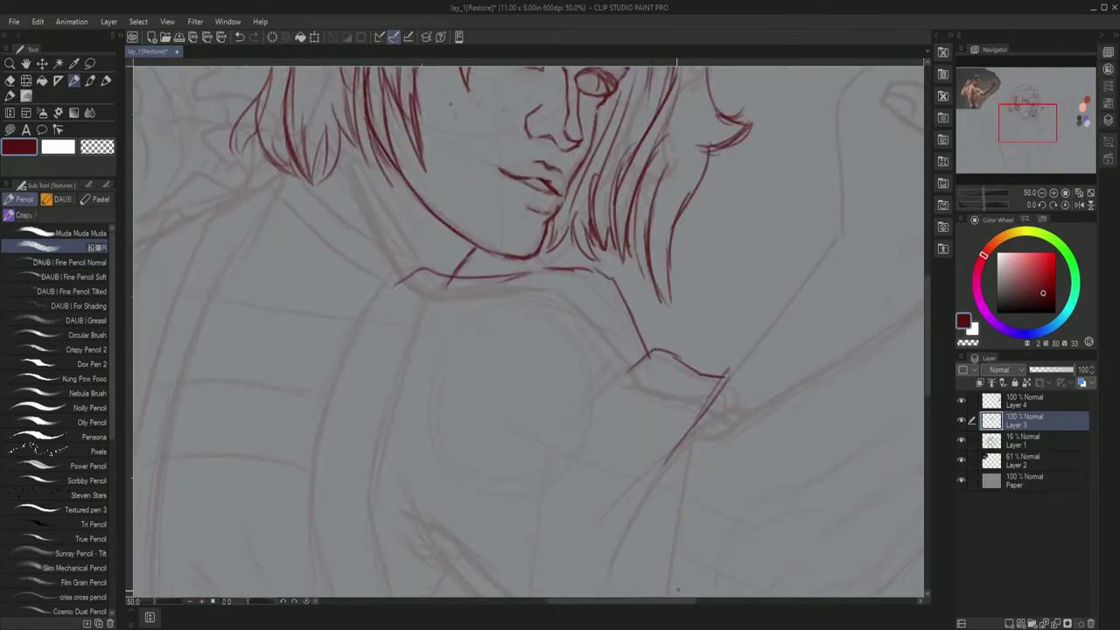
{"action": "mouse_move", "coordinate": [677, 588]}
{"action": "left_mouse_down"}
{"action": "mouse_move", "coordinate": [491, 446]}
{"action": "mouse_move", "coordinate": [417, 537]}
{"action": "left_mouse_up"}
{"action": "left_click_drag", "start_coordinate": [544, 413], "coordinate": [513, 441]}
{"action": "left_click_drag", "start_coordinate": [513, 441], "coordinate": [713, 433]}
{"action": "key", "text": "e"}
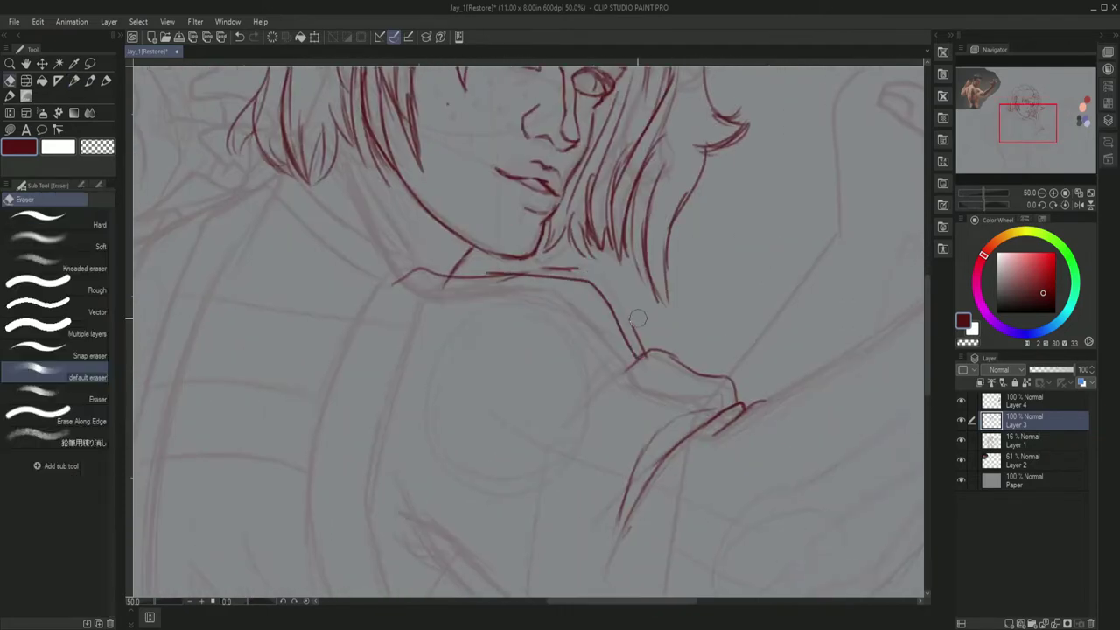
{"action": "key", "text": "p"}
Draw the back of the neck and the near shoulder line running down the raised upper arm.
{"action": "left_click_drag", "start_coordinate": [341, 156], "coordinate": [409, 267]}
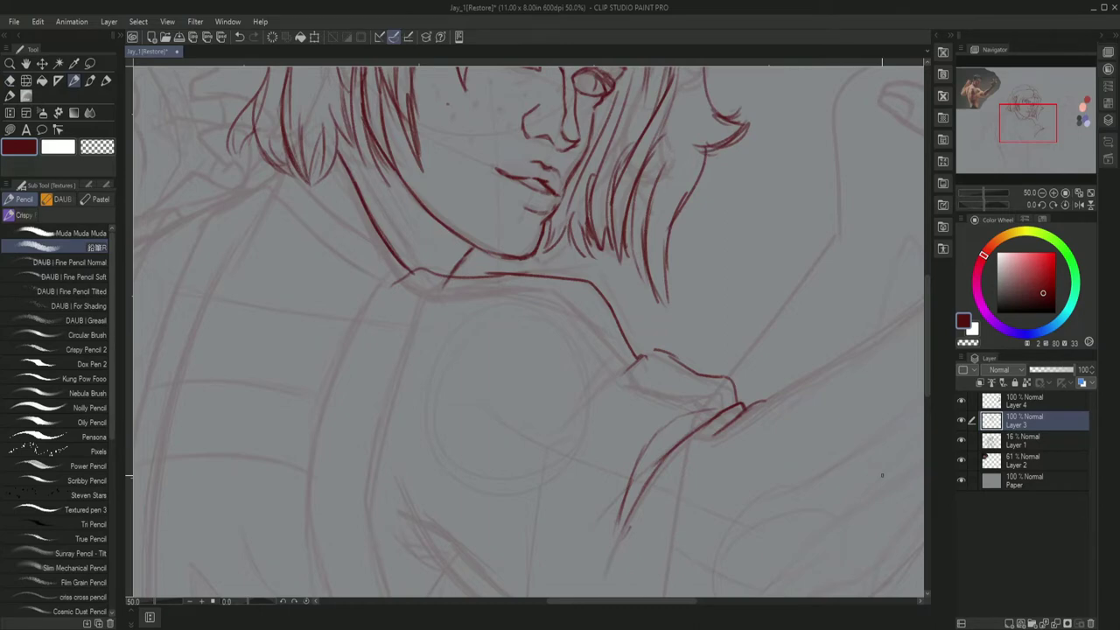
{"action": "left_click_drag", "start_coordinate": [643, 347], "coordinate": [926, 340]}
{"action": "scroll", "coordinate": [924, 306], "scroll_direction": "up", "scroll_amount": 5}
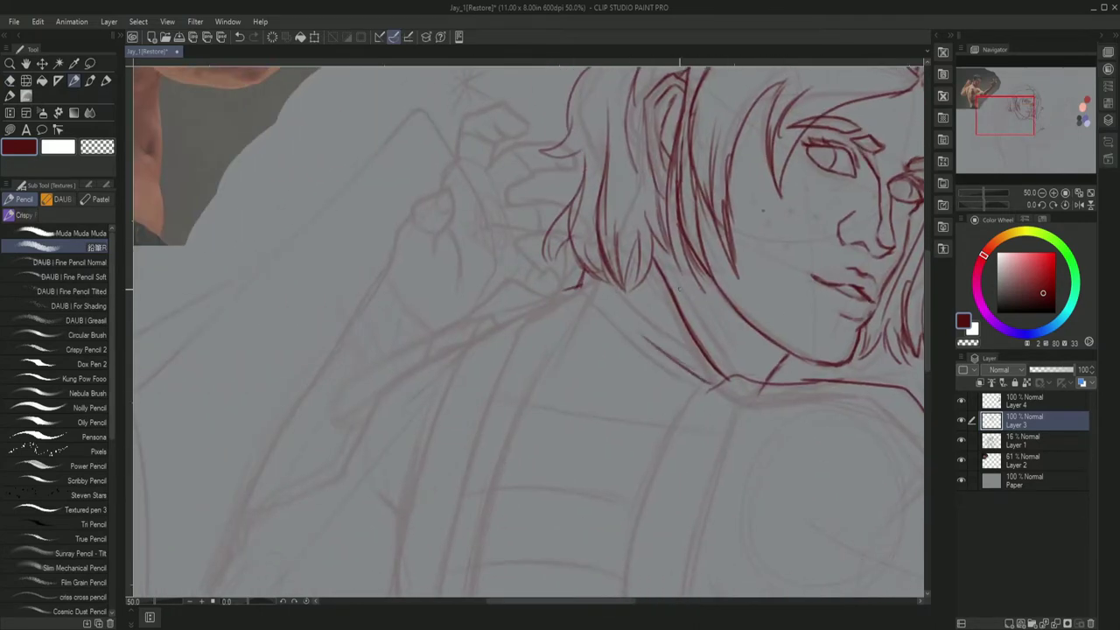
{"action": "scroll", "coordinate": [923, 279], "scroll_direction": "down", "scroll_amount": 5}
{"action": "mouse_move", "coordinate": [744, 199]}
{"action": "left_mouse_down"}
{"action": "mouse_move", "coordinate": [459, 357]}
{"action": "mouse_move", "coordinate": [339, 448]}
{"action": "left_mouse_up"}
{"action": "scroll", "coordinate": [924, 294], "scroll_direction": "down", "scroll_amount": 3}
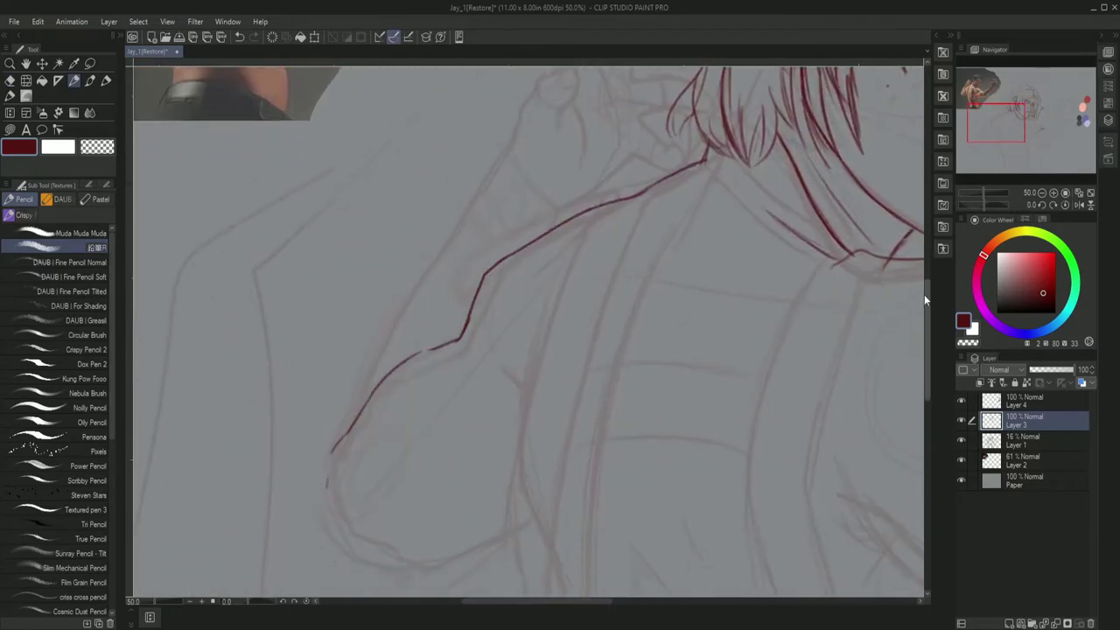
Outline the bent elbow of the raised arm and add creases to its sleeve.
{"action": "left_click_drag", "start_coordinate": [320, 392], "coordinate": [503, 450]}
{"action": "left_click_drag", "start_coordinate": [348, 331], "coordinate": [321, 399]}
{"action": "left_click_drag", "start_coordinate": [429, 381], "coordinate": [390, 492]}
{"action": "left_click_drag", "start_coordinate": [345, 387], "coordinate": [329, 436]}
{"action": "scroll", "coordinate": [926, 350], "scroll_direction": "up", "scroll_amount": 3}
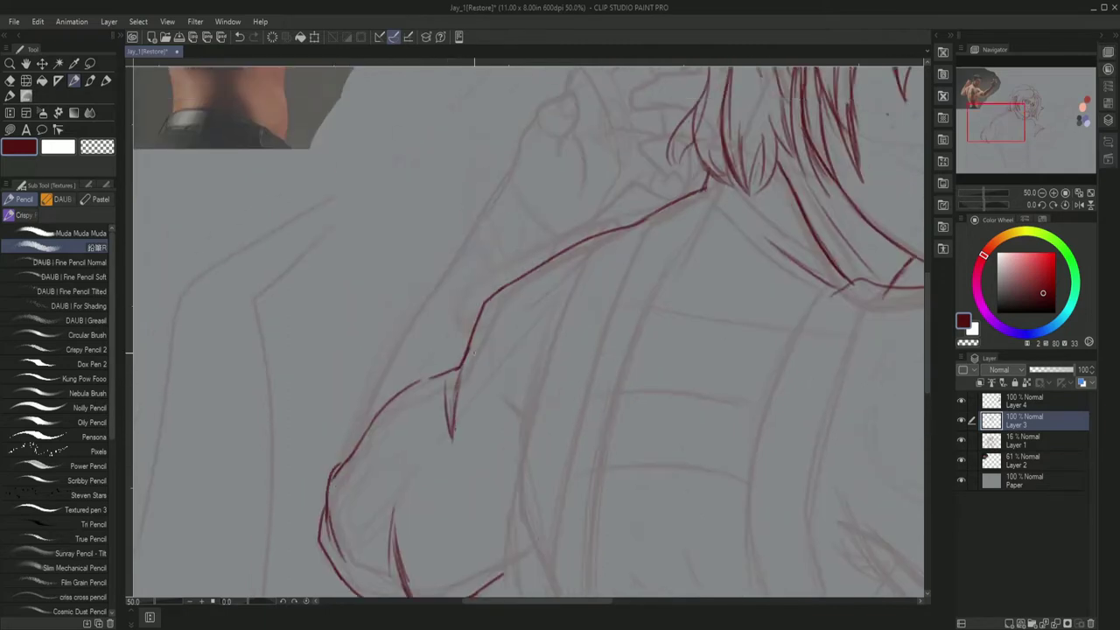
{"action": "left_click_drag", "start_coordinate": [459, 376], "coordinate": [450, 441]}
Draw the raised forearm's outer edge, the sleeve cuff and the start of the hand.
{"action": "key", "text": "c"}
{"action": "key", "text": "c"}
{"action": "scroll", "coordinate": [925, 305], "scroll_direction": "up", "scroll_amount": 3}
{"action": "mouse_move", "coordinate": [553, 319]}
{"action": "left_mouse_down"}
{"action": "mouse_move", "coordinate": [500, 208]}
{"action": "mouse_move", "coordinate": [504, 228]}
{"action": "mouse_move", "coordinate": [353, 495]}
{"action": "left_mouse_up"}
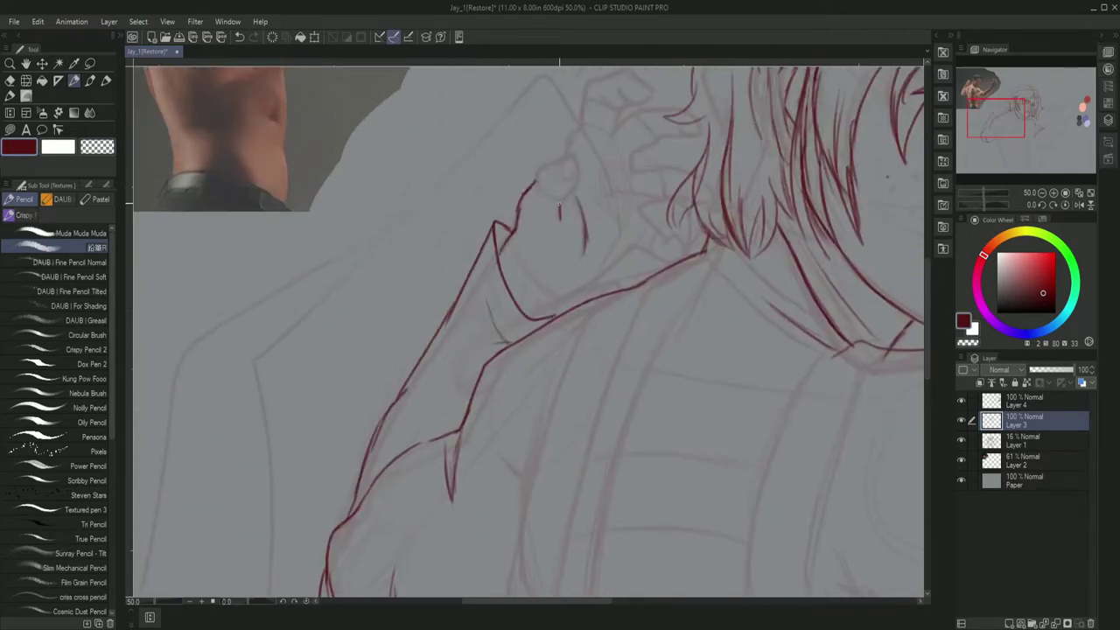
Draw the palm, thumb with its nail and curled fingers of the raised hand behind the hair.
{"action": "scroll", "coordinate": [540, 283], "scroll_direction": "up", "scroll_amount": 5}
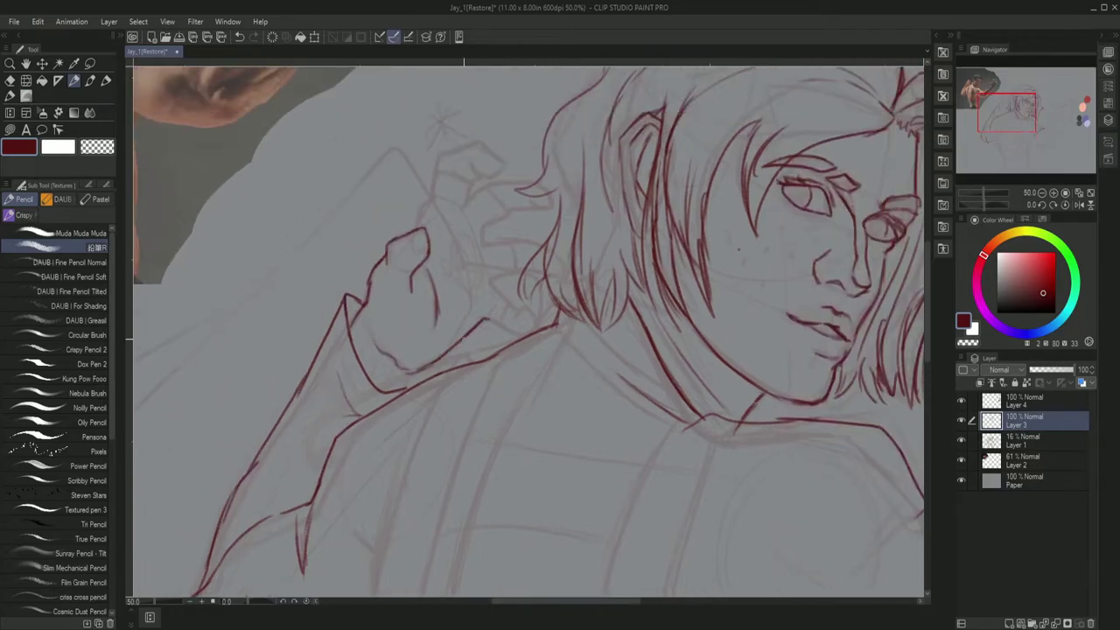
{"action": "left_click_drag", "start_coordinate": [539, 282], "coordinate": [520, 119]}
{"action": "left_click_drag", "start_coordinate": [375, 346], "coordinate": [542, 179]}
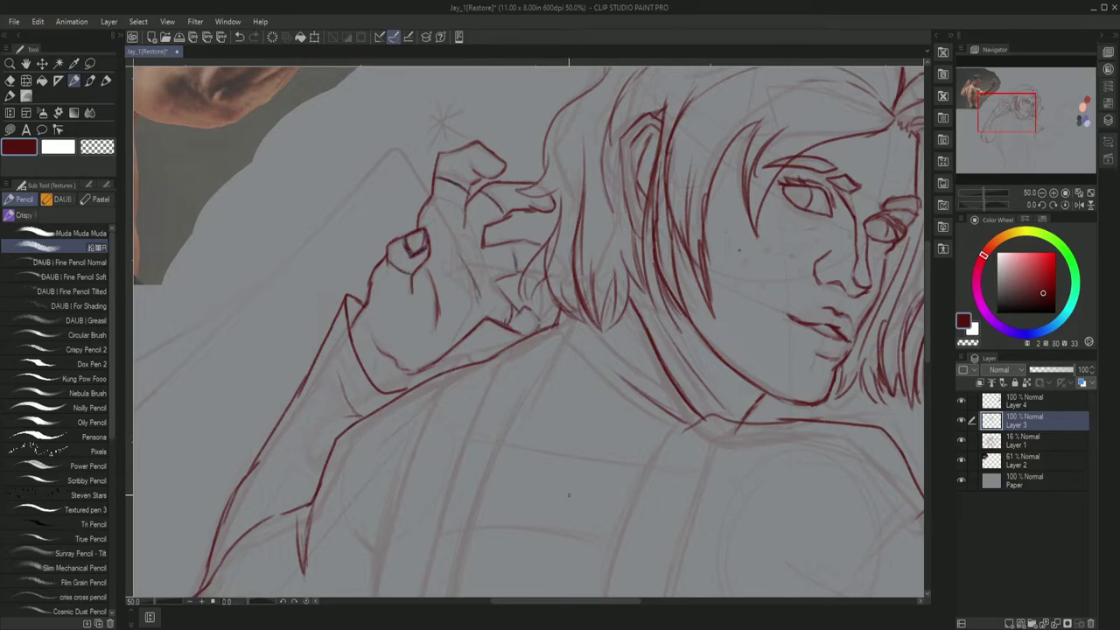
Outline the upper edge, cuff and underside of the outstretched arm's sleeve, back to the armpit.
{"action": "scroll", "coordinate": [568, 494], "scroll_direction": "up", "scroll_amount": 3}
{"action": "mouse_move", "coordinate": [923, 291]}
{"action": "left_mouse_down"}
{"action": "mouse_move", "coordinate": [830, 369]}
{"action": "mouse_move", "coordinate": [627, 356]}
{"action": "left_mouse_up"}
{"action": "mouse_move", "coordinate": [385, 419]}
{"action": "left_mouse_down"}
{"action": "mouse_move", "coordinate": [617, 242]}
{"action": "mouse_move", "coordinate": [756, 230]}
{"action": "left_mouse_up"}
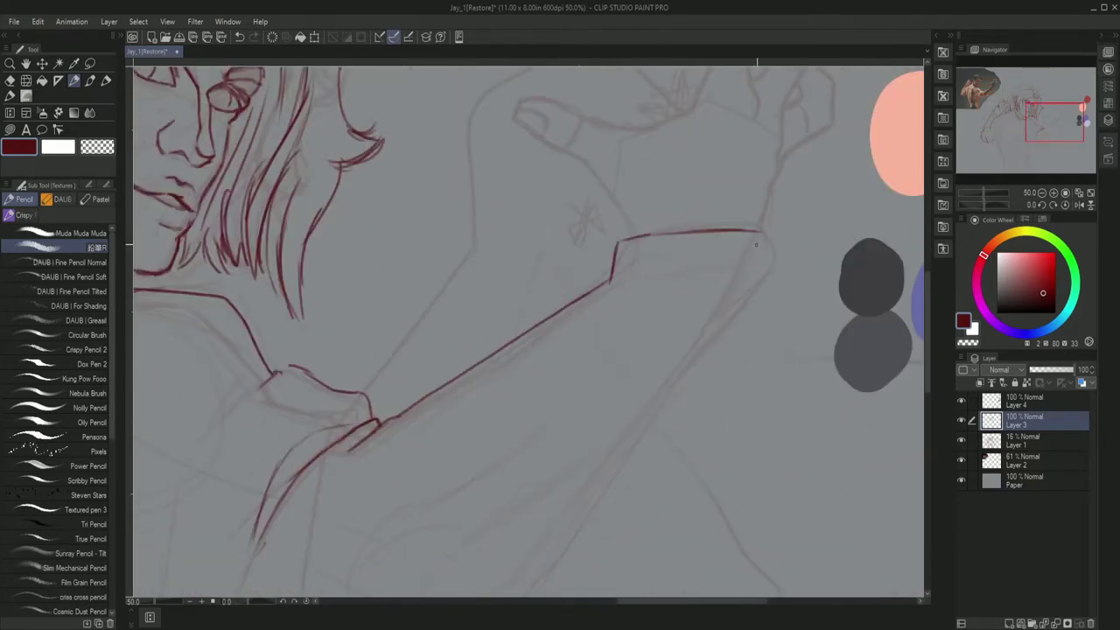
{"action": "scroll", "coordinate": [712, 357], "scroll_direction": "down", "scroll_amount": 3}
{"action": "mouse_move", "coordinate": [630, 607]}
{"action": "left_mouse_down"}
{"action": "mouse_move", "coordinate": [687, 160]}
{"action": "mouse_move", "coordinate": [387, 416]}
{"action": "left_mouse_up"}
Add creases at the elbow, armpit and shoulder of the outstretched arm.
{"action": "key", "text": "ctrl+shift+r"}
{"action": "scroll", "coordinate": [678, 337], "scroll_direction": "up", "scroll_amount": 3}
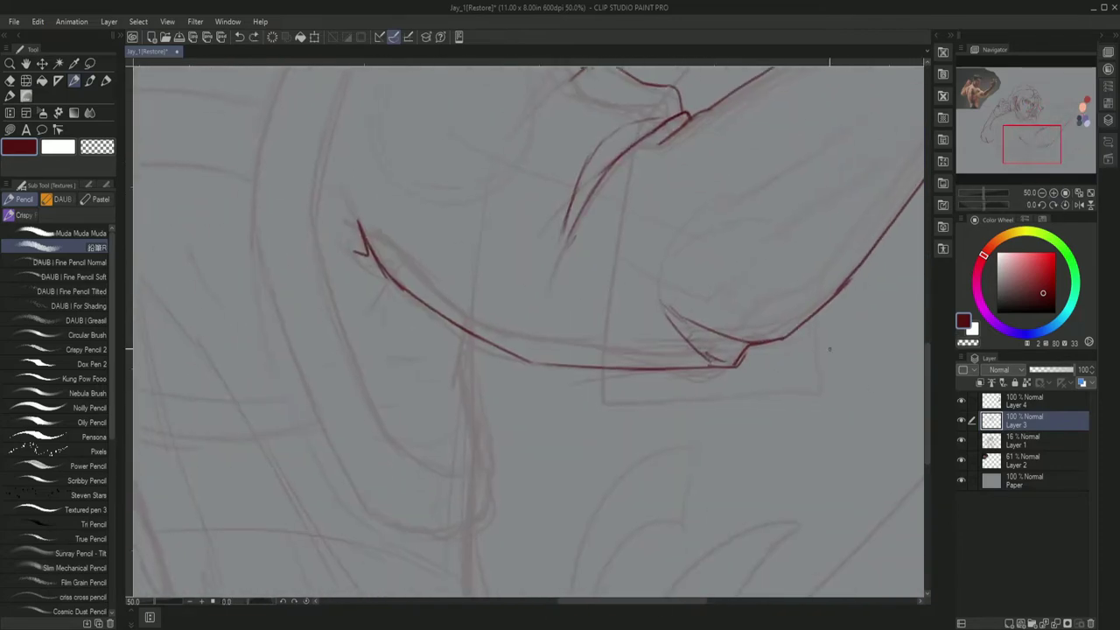
{"action": "left_click_drag", "start_coordinate": [597, 354], "coordinate": [516, 375]}
{"action": "scroll", "coordinate": [612, 333], "scroll_direction": "down", "scroll_amount": 5}
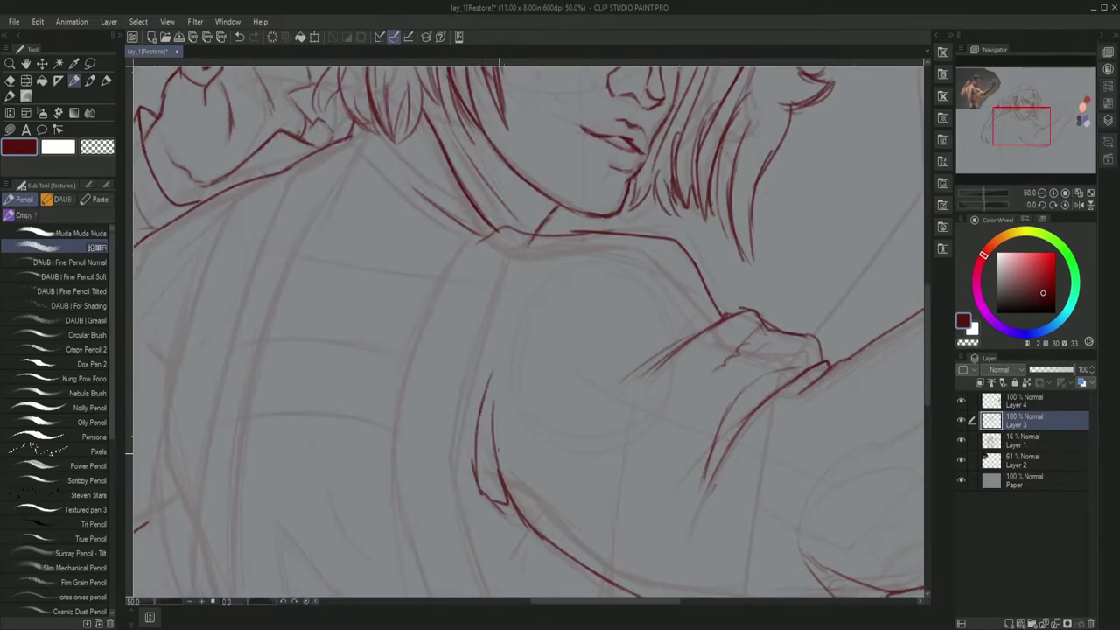
Draw the torso's side contour below the armpit and the long diagonal shirt folds, redoing the second fold line.
{"action": "mouse_move", "coordinate": [614, 266]}
{"action": "left_mouse_down"}
{"action": "mouse_move", "coordinate": [626, 586]}
{"action": "mouse_move", "coordinate": [293, 162]}
{"action": "left_mouse_up"}
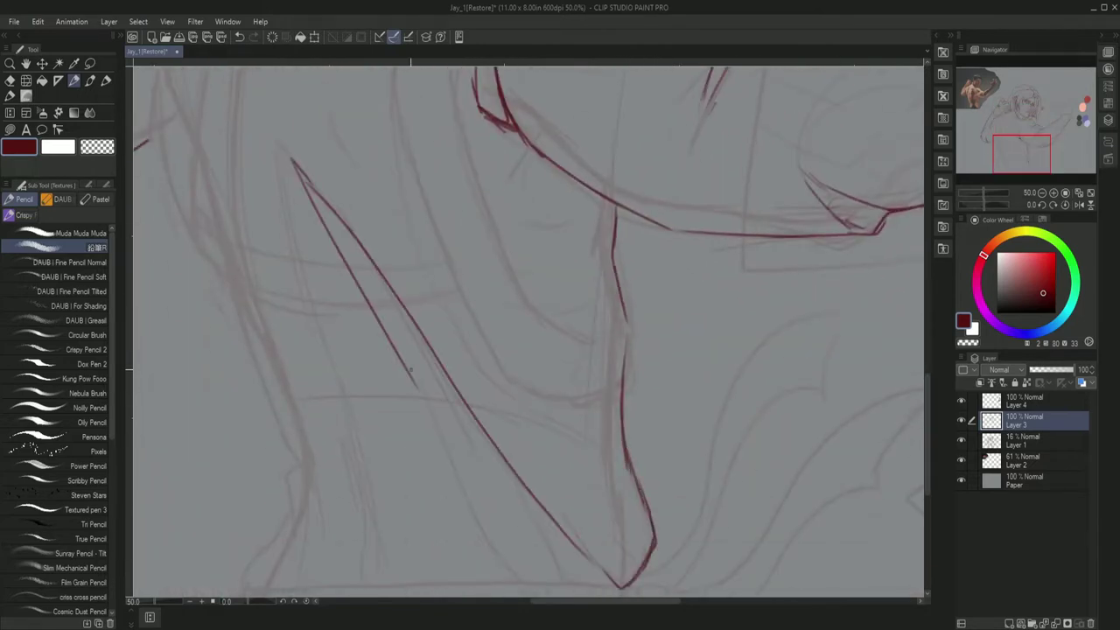
{"action": "key", "text": "ctrl+z"}
{"action": "left_click_drag", "start_coordinate": [343, 223], "coordinate": [504, 523]}
Draw the shirt's lower hem, the waist contour and the remaining folds around the lower torso.
{"action": "scroll", "coordinate": [613, 350], "scroll_direction": "down", "scroll_amount": 2}
{"action": "mouse_move", "coordinate": [346, 492]}
{"action": "left_mouse_down"}
{"action": "mouse_move", "coordinate": [638, 493]}
{"action": "mouse_move", "coordinate": [293, 372]}
{"action": "left_mouse_up"}
{"action": "left_click_drag", "start_coordinate": [307, 210], "coordinate": [407, 485]}
{"action": "left_click_drag", "start_coordinate": [345, 328], "coordinate": [363, 464]}
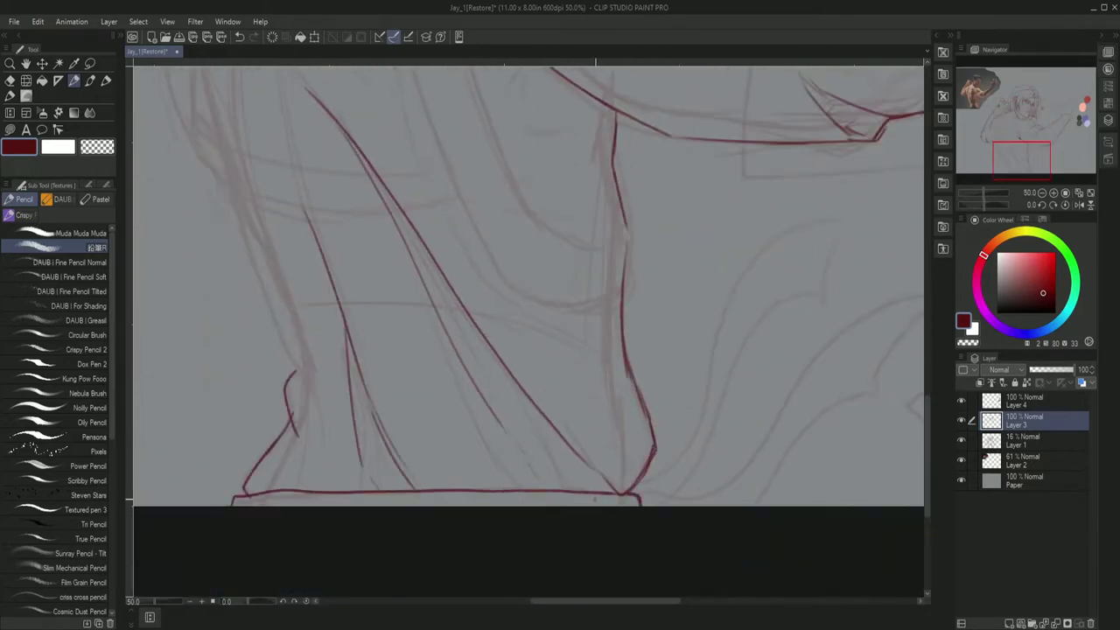
{"action": "left_click_drag", "start_coordinate": [628, 215], "coordinate": [627, 319]}
{"action": "left_click_drag", "start_coordinate": [549, 210], "coordinate": [623, 359]}
Draw the band running from the near shoulder down the back, undoing and redrawing its inner edge.
{"action": "scroll", "coordinate": [927, 375], "scroll_direction": "up", "scroll_amount": 3}
{"action": "scroll", "coordinate": [927, 374], "scroll_direction": "up", "scroll_amount": 3}
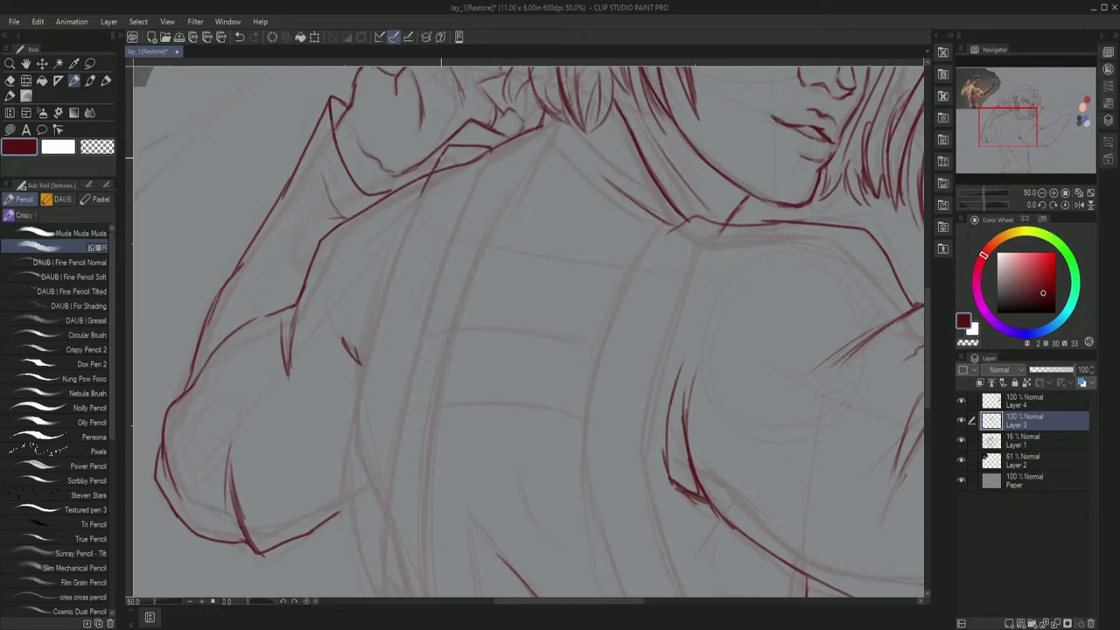
{"action": "scroll", "coordinate": [442, 155], "scroll_direction": "down", "scroll_amount": 5}
{"action": "mouse_move", "coordinate": [387, 135]}
{"action": "left_mouse_down"}
{"action": "mouse_move", "coordinate": [427, 345]}
{"action": "mouse_move", "coordinate": [413, 377]}
{"action": "left_mouse_up"}
{"action": "scroll", "coordinate": [489, 453], "scroll_direction": "up", "scroll_amount": 1}
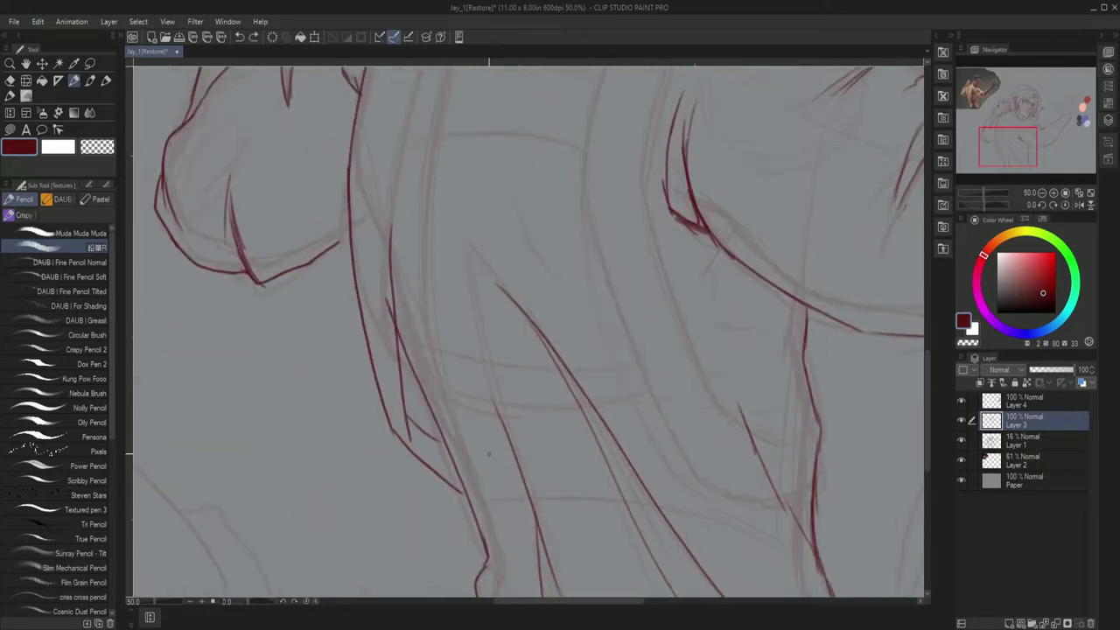
{"action": "key", "text": "ctrl+z"}
{"action": "mouse_move", "coordinate": [398, 170]}
{"action": "left_mouse_down"}
{"action": "mouse_move", "coordinate": [418, 398]}
{"action": "mouse_move", "coordinate": [451, 520]}
{"action": "left_mouse_up"}
Clean up the lower end of the near-side band and redraw the waist contour beside it.
{"action": "key", "text": "e"}
{"action": "key", "text": "p"}
{"action": "left_click_drag", "start_coordinate": [438, 422], "coordinate": [443, 446]}
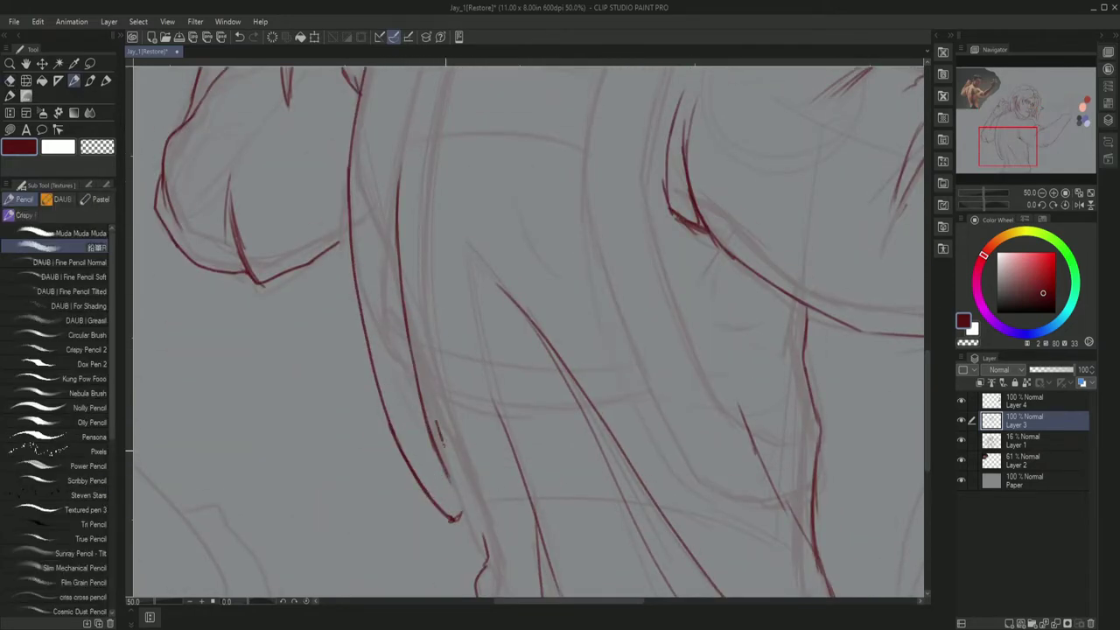
{"action": "scroll", "coordinate": [525, 332], "scroll_direction": "up", "scroll_amount": 3}
{"action": "left_click", "coordinate": [12, 82]}
{"action": "key", "text": "p"}
{"action": "scroll", "coordinate": [618, 403], "scroll_direction": "down", "scroll_amount": 3}
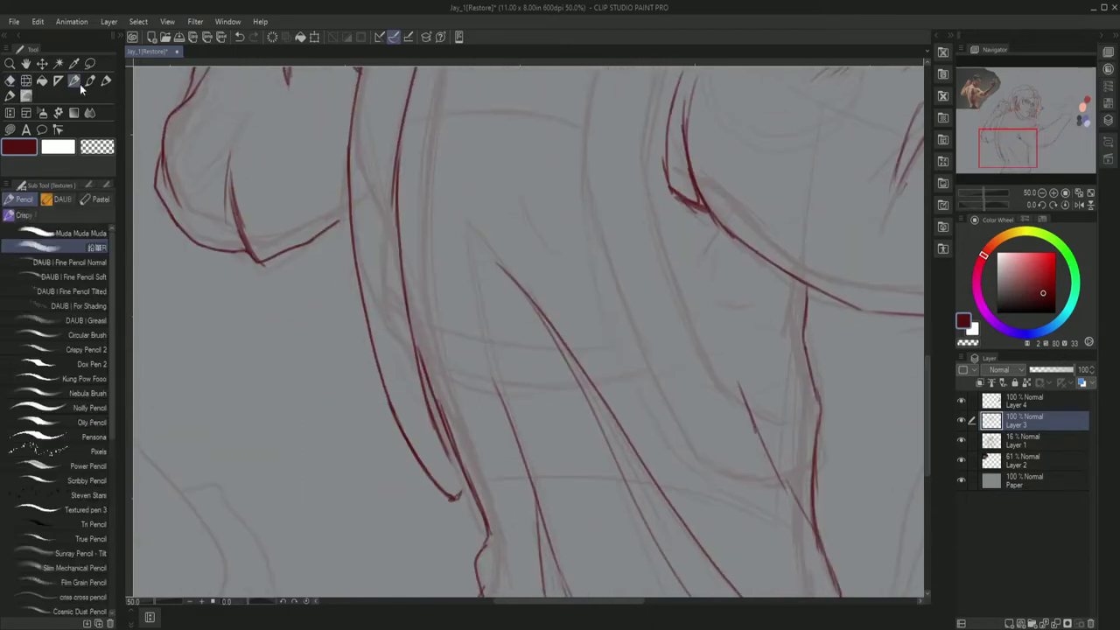
Draw the lower part of the second band, curving from the back around under the outstretched arm.
{"action": "left_click_drag", "start_coordinate": [588, 331], "coordinate": [618, 463]}
{"action": "left_click_drag", "start_coordinate": [438, 88], "coordinate": [590, 407]}
{"action": "left_click_drag", "start_coordinate": [407, 184], "coordinate": [368, 324]}
{"action": "left_click_drag", "start_coordinate": [411, 328], "coordinate": [617, 476]}
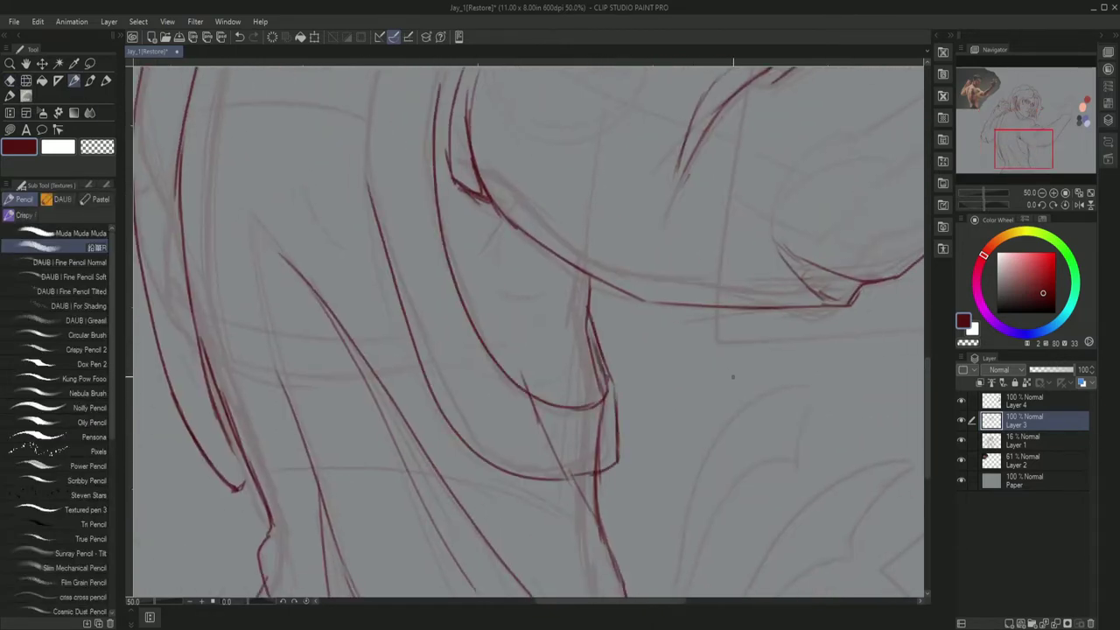
Extend both edges of the second band up to the collar and erase the overlapping collar lines.
{"action": "scroll", "coordinate": [525, 350], "scroll_direction": "up", "scroll_amount": 3}
{"action": "left_click_drag", "start_coordinate": [503, 179], "coordinate": [423, 213]}
{"action": "left_click_drag", "start_coordinate": [445, 175], "coordinate": [368, 455]}
{"action": "key", "text": "e"}
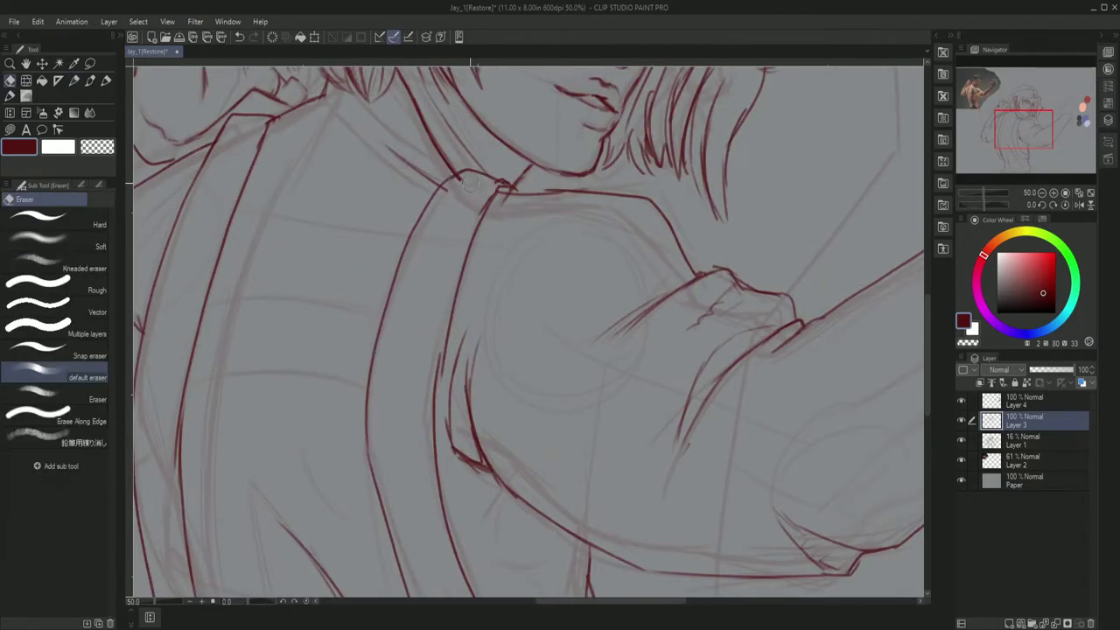
{"action": "key", "text": "p"}
{"action": "key", "text": "e"}
{"action": "key", "text": "p"}
{"action": "scroll", "coordinate": [525, 333], "scroll_direction": "down", "scroll_amount": 5}
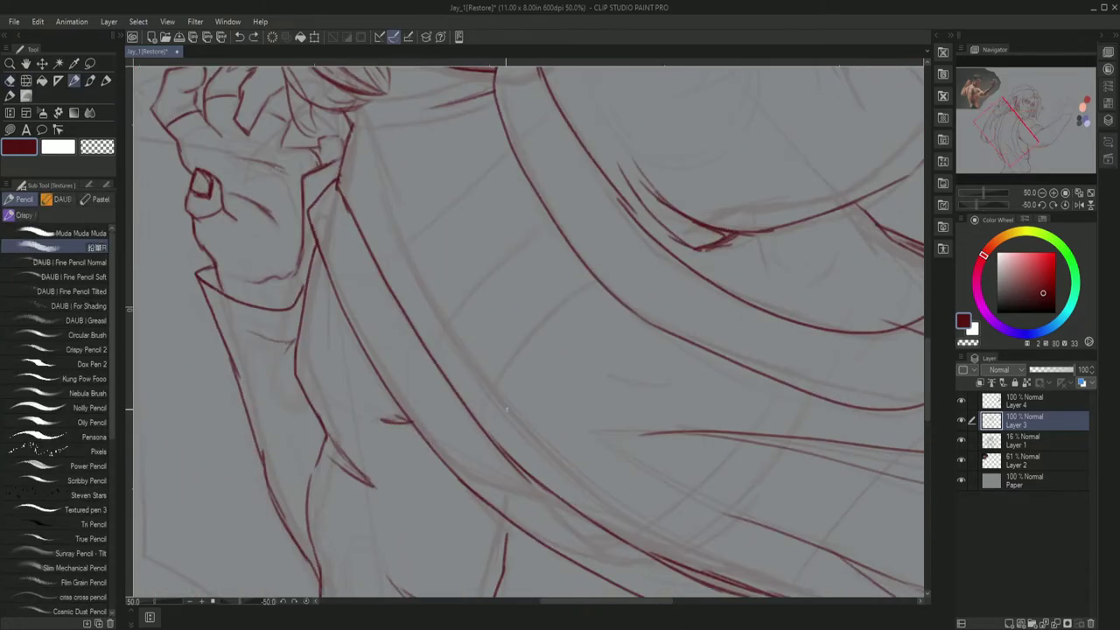
Draw the two curved edges of the lower strap across the back and erase the fold lines crossing it.
{"action": "left_click_drag", "start_coordinate": [448, 286], "coordinate": [663, 278]}
{"action": "left_click_drag", "start_coordinate": [440, 242], "coordinate": [552, 251]}
{"action": "key", "text": "ctrl+z"}
{"action": "left_click_drag", "start_coordinate": [433, 217], "coordinate": [646, 226]}
{"action": "key", "text": "e"}
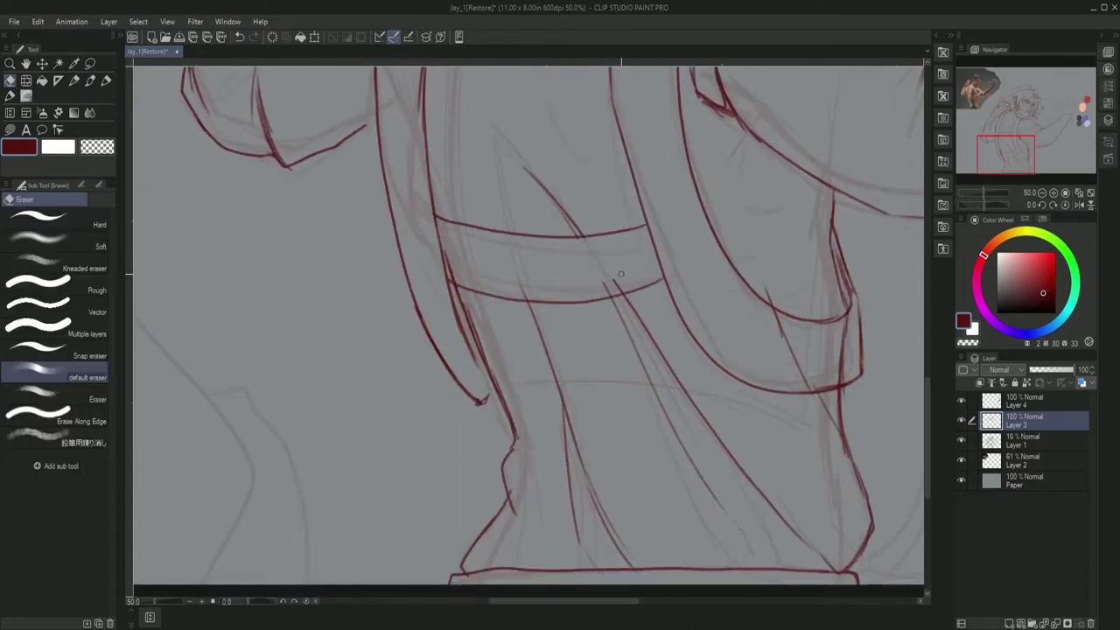
{"action": "key", "text": "p"}
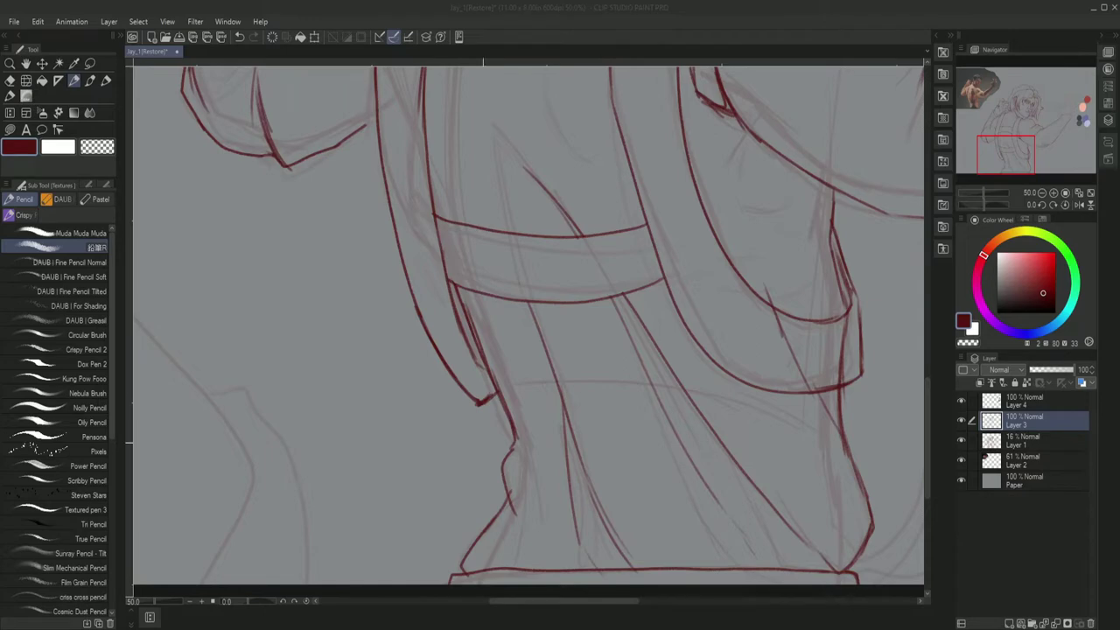
Dot freckles across the face and draw the outstretched hand's thumb, fingers and palm over the sketch.
{"action": "scroll", "coordinate": [528, 324], "scroll_direction": "down", "scroll_amount": 3}
{"action": "scroll", "coordinate": [529, 324], "scroll_direction": "up", "scroll_amount": 2}
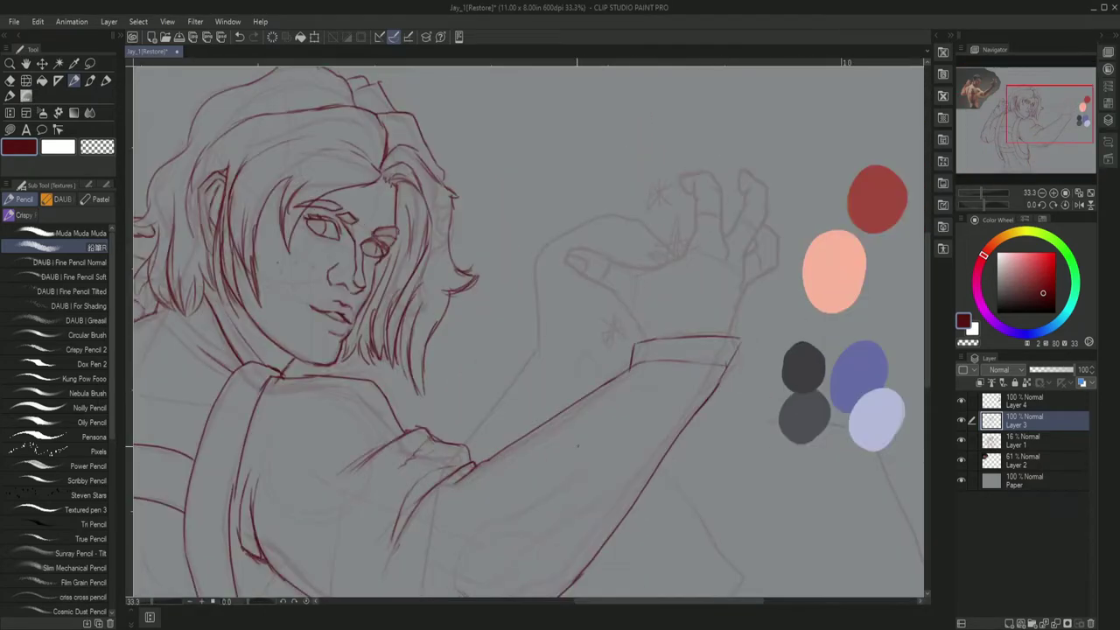
{"action": "left_click_drag", "start_coordinate": [525, 332], "coordinate": [560, 333]}
{"action": "left_click_drag", "start_coordinate": [647, 289], "coordinate": [678, 338]}
{"action": "left_click_drag", "start_coordinate": [808, 266], "coordinate": [766, 336]}
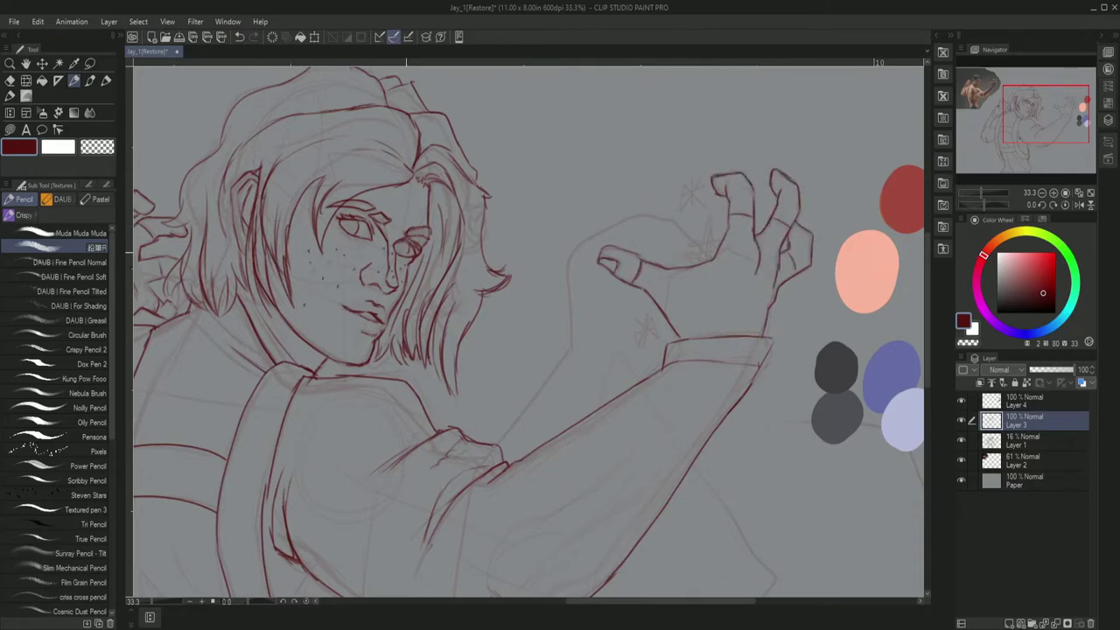
{"action": "left_click_drag", "start_coordinate": [529, 333], "coordinate": [738, 335]}
{"action": "scroll", "coordinate": [528, 333], "scroll_direction": "down", "scroll_amount": 3}
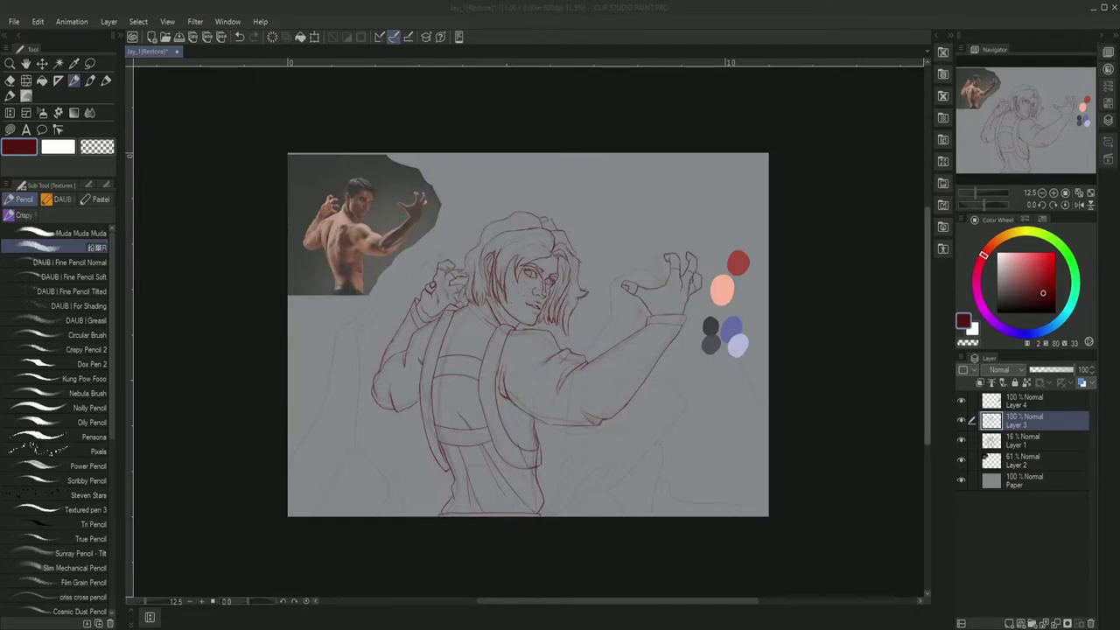
Draw the two flowing sash tails curving out behind the waist and close their pointed ends.
{"action": "scroll", "coordinate": [560, 402], "scroll_direction": "up", "scroll_amount": 3}
{"action": "mouse_move", "coordinate": [461, 508]}
{"action": "left_mouse_down"}
{"action": "mouse_move", "coordinate": [608, 327]}
{"action": "mouse_move", "coordinate": [647, 385]}
{"action": "left_mouse_up"}
{"action": "left_click_drag", "start_coordinate": [608, 329], "coordinate": [525, 423]}
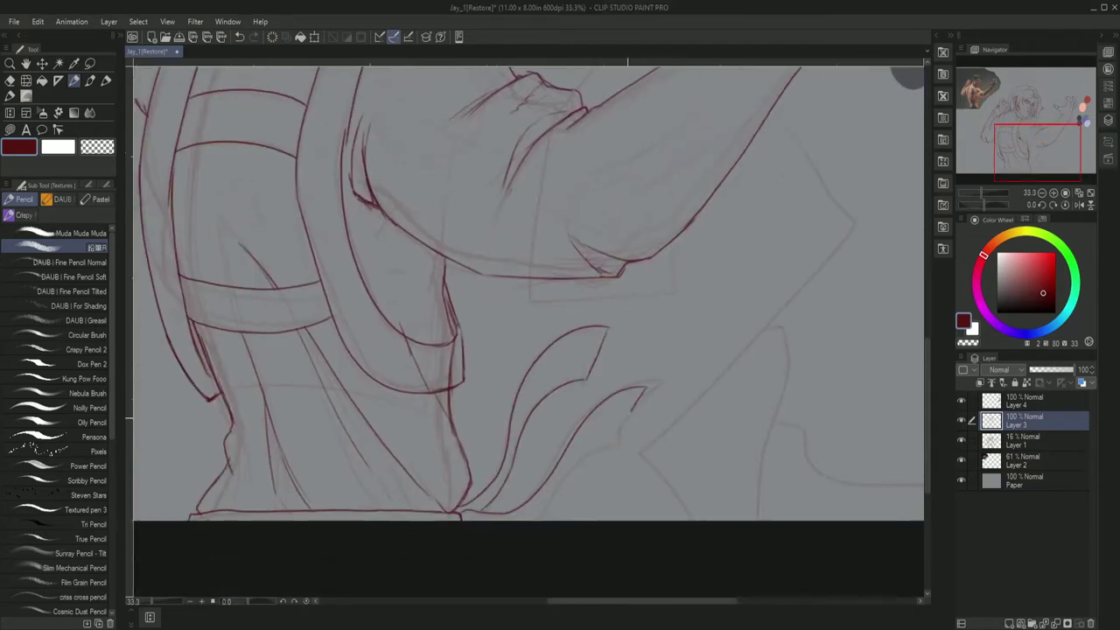
{"action": "key", "text": "e"}
{"action": "key", "text": "p"}
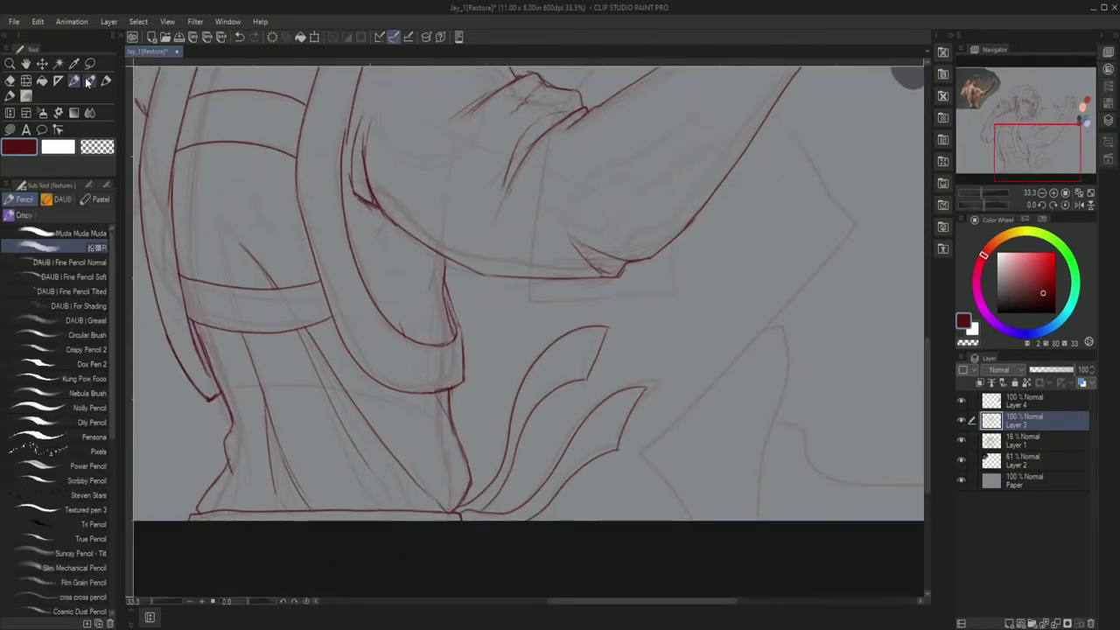
Clean up and redraw the fold lines on the bent arm's sleeve.
{"action": "left_click_drag", "start_coordinate": [431, 381], "coordinate": [613, 380]}
{"action": "left_click_drag", "start_coordinate": [289, 352], "coordinate": [289, 585]}
{"action": "key", "text": "e"}
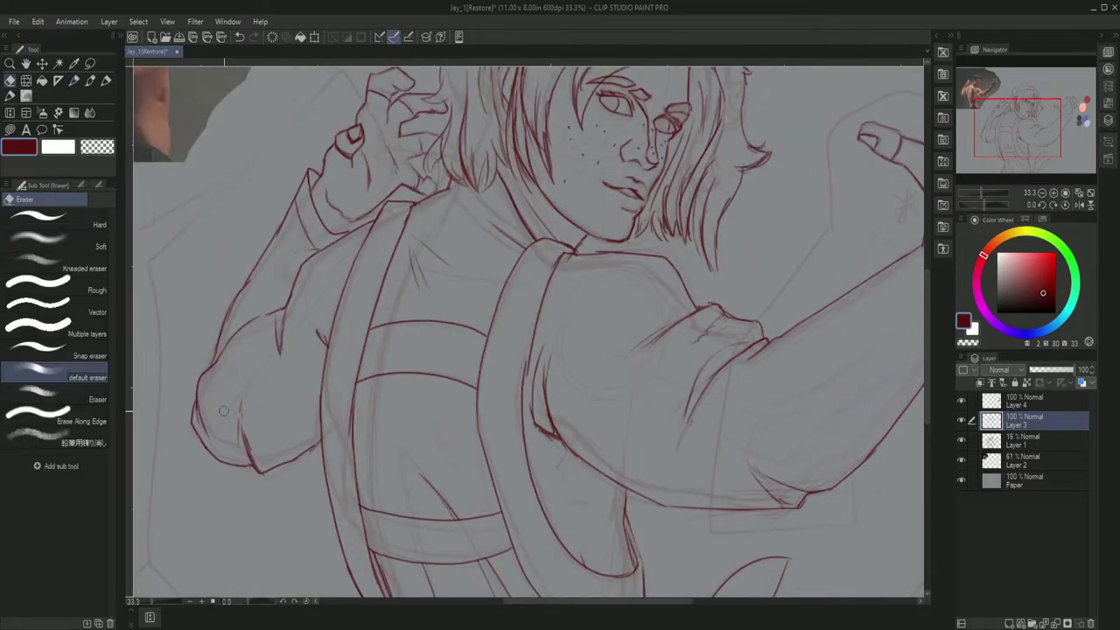
{"action": "key", "text": "p"}
{"action": "key", "text": "e"}
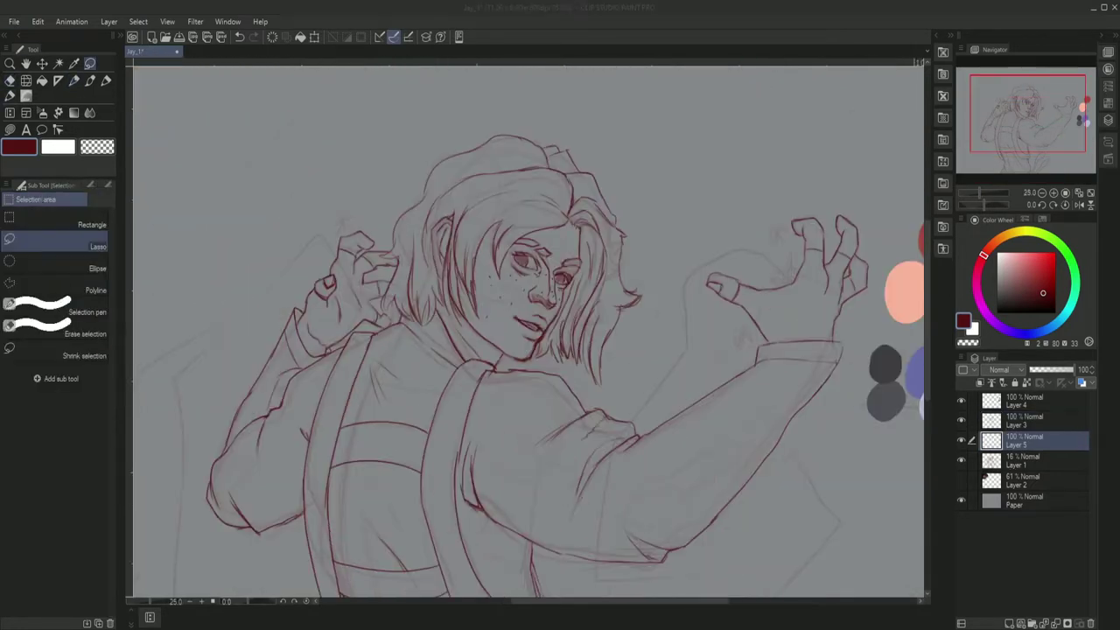
Lasso the face and neck on Layer 5 and add the raised hand's exposed skin to the selection.
{"action": "left_click_drag", "start_coordinate": [585, 228], "coordinate": [573, 276]}
{"action": "left_click_drag", "start_coordinate": [480, 358], "coordinate": [582, 197]}
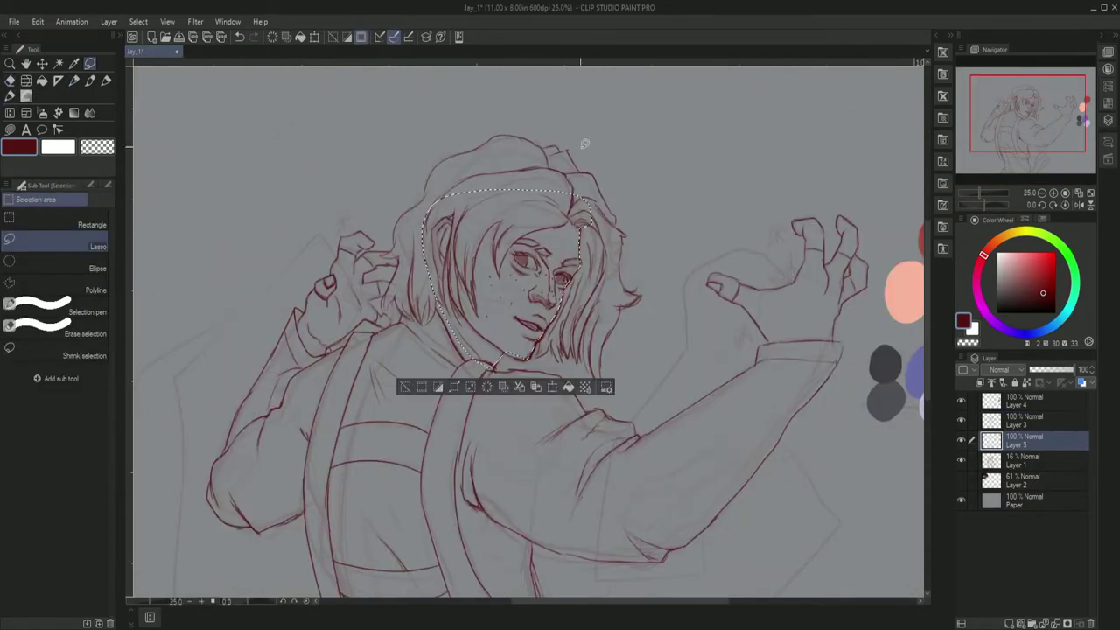
{"action": "mouse_move", "coordinate": [338, 277]}
{"action": "left_mouse_down"}
{"action": "mouse_move", "coordinate": [385, 278]}
{"action": "mouse_move", "coordinate": [350, 311]}
{"action": "mouse_move", "coordinate": [318, 289]}
{"action": "mouse_move", "coordinate": [411, 300]}
{"action": "mouse_move", "coordinate": [427, 324]}
{"action": "mouse_move", "coordinate": [398, 389]}
{"action": "mouse_move", "coordinate": [411, 450]}
{"action": "mouse_move", "coordinate": [398, 385]}
{"action": "left_mouse_up"}
Add the outstretched hand's bare thumb tip and fingertips to the lasso selection.
{"action": "scroll", "coordinate": [384, 214], "scroll_direction": "up", "scroll_amount": 2}
{"action": "mouse_move", "coordinate": [781, 429]}
{"action": "left_mouse_down"}
{"action": "mouse_move", "coordinate": [562, 328]}
{"action": "mouse_move", "coordinate": [551, 271]}
{"action": "mouse_move", "coordinate": [477, 411]}
{"action": "mouse_move", "coordinate": [482, 402]}
{"action": "left_mouse_up"}
{"action": "left_click_drag", "start_coordinate": [910, 409], "coordinate": [605, 445]}
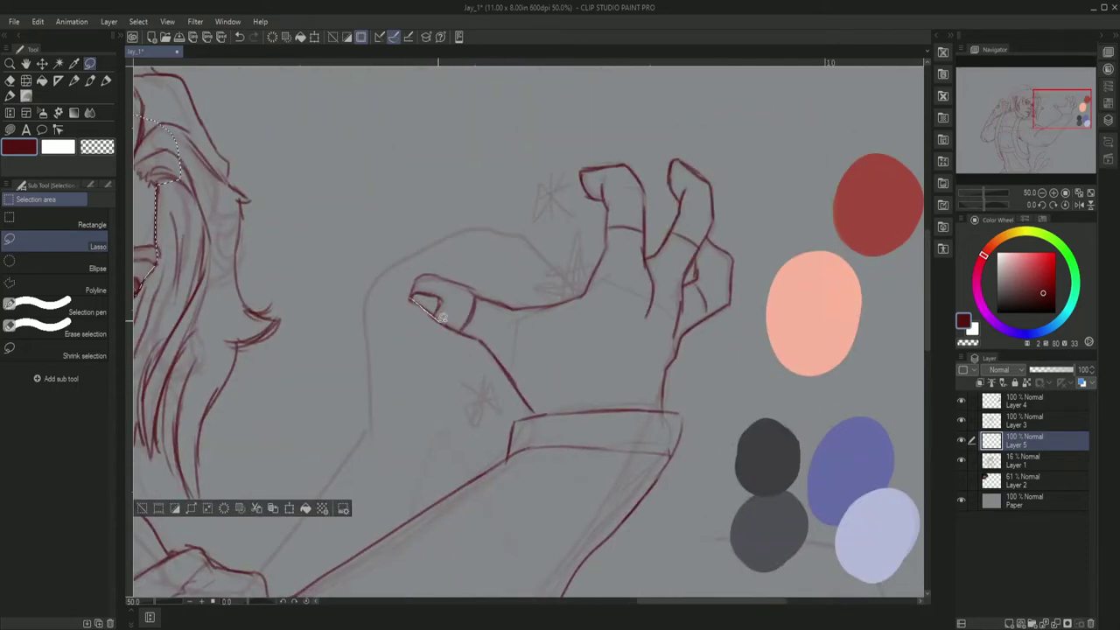
{"action": "left_click_drag", "start_coordinate": [442, 318], "coordinate": [429, 278]}
{"action": "mouse_move", "coordinate": [582, 175]}
{"action": "left_mouse_down"}
{"action": "mouse_move", "coordinate": [639, 175]}
{"action": "mouse_move", "coordinate": [645, 219]}
{"action": "mouse_move", "coordinate": [581, 186]}
{"action": "left_mouse_up"}
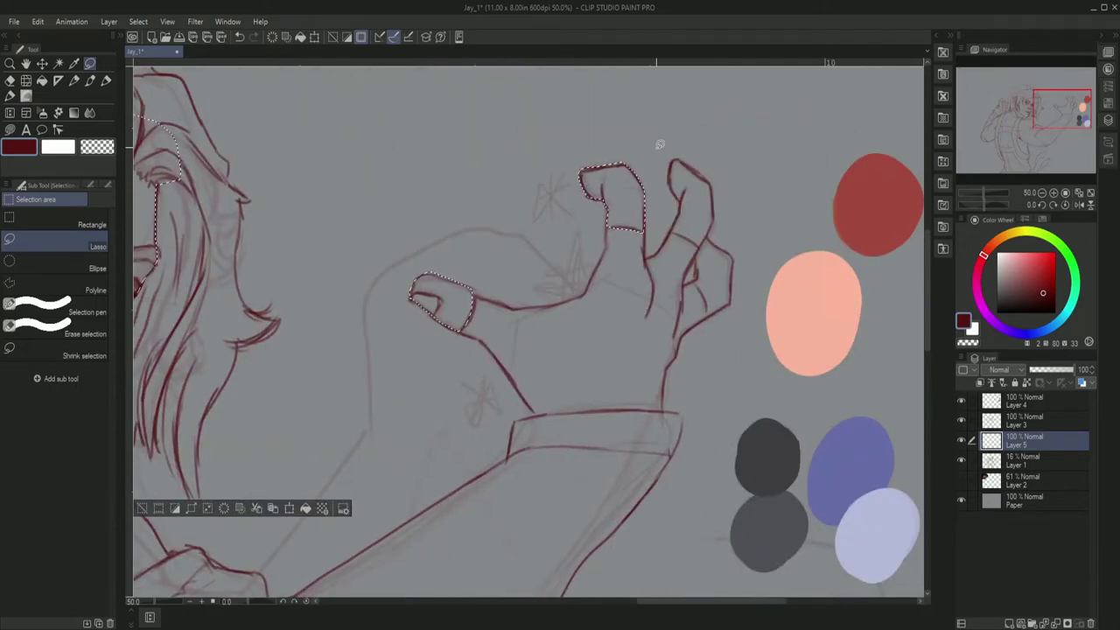
{"action": "mouse_move", "coordinate": [674, 157]}
{"action": "left_mouse_down"}
{"action": "mouse_move", "coordinate": [675, 232]}
{"action": "mouse_move", "coordinate": [705, 308]}
{"action": "mouse_move", "coordinate": [722, 214]}
{"action": "mouse_move", "coordinate": [684, 153]}
{"action": "left_mouse_up"}
Fill the selected face and fingertips with the peach skin colour sampled from the palette swatch, and deselect.
{"action": "key", "text": "ctrl+minus"}
{"action": "key", "text": "ctrl+minus"}
{"action": "key", "text": "ctrl+minus"}
{"action": "key", "text": "g"}
{"action": "left_click", "coordinate": [709, 322], "text": "alt"}
{"action": "left_click", "coordinate": [512, 315]}
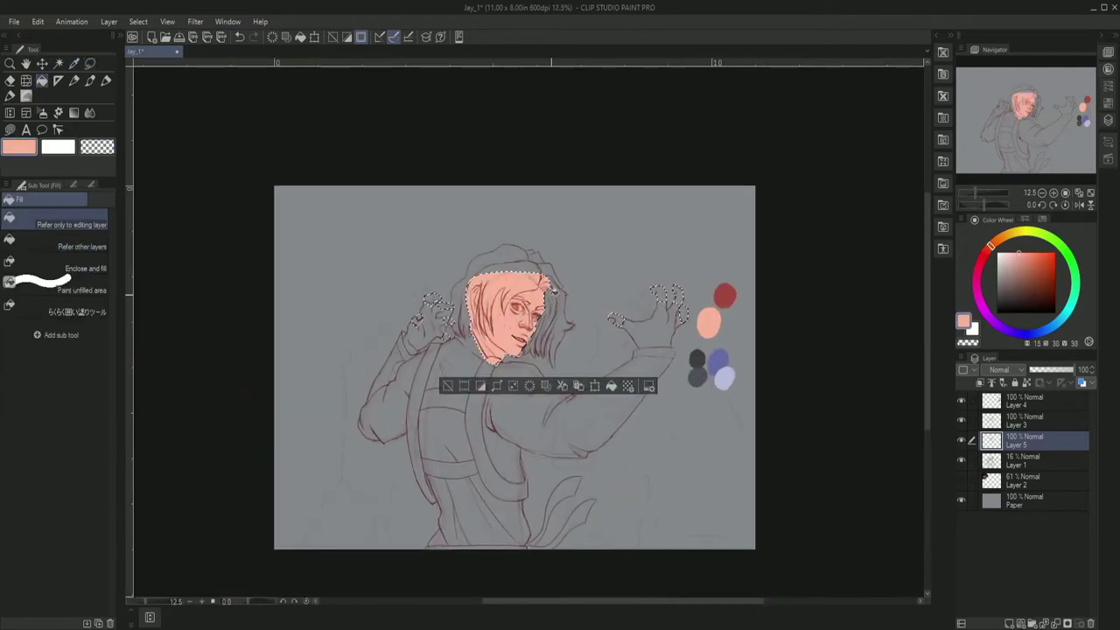
{"action": "left_click", "coordinate": [437, 302]}
{"action": "left_click", "coordinate": [617, 318]}
{"action": "left_click", "coordinate": [674, 302]}
{"action": "key", "text": "ctrl+d"}
Add a layer above the skin layer, sample the blue swatch and lasso the raised arm's sleeve.
{"action": "left_click", "coordinate": [1010, 623]}
{"action": "left_click", "coordinate": [718, 360], "text": "alt"}
{"action": "key", "text": "m"}
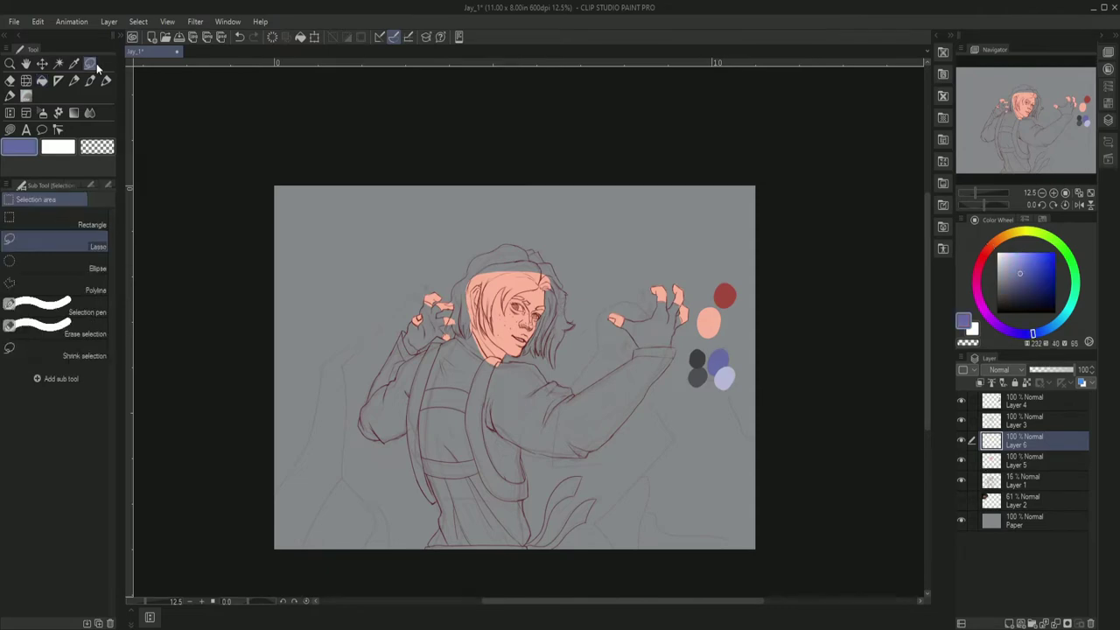
{"action": "scroll", "coordinate": [407, 402], "scroll_direction": "up", "scroll_amount": 3}
{"action": "left_click_drag", "start_coordinate": [392, 238], "coordinate": [385, 214]}
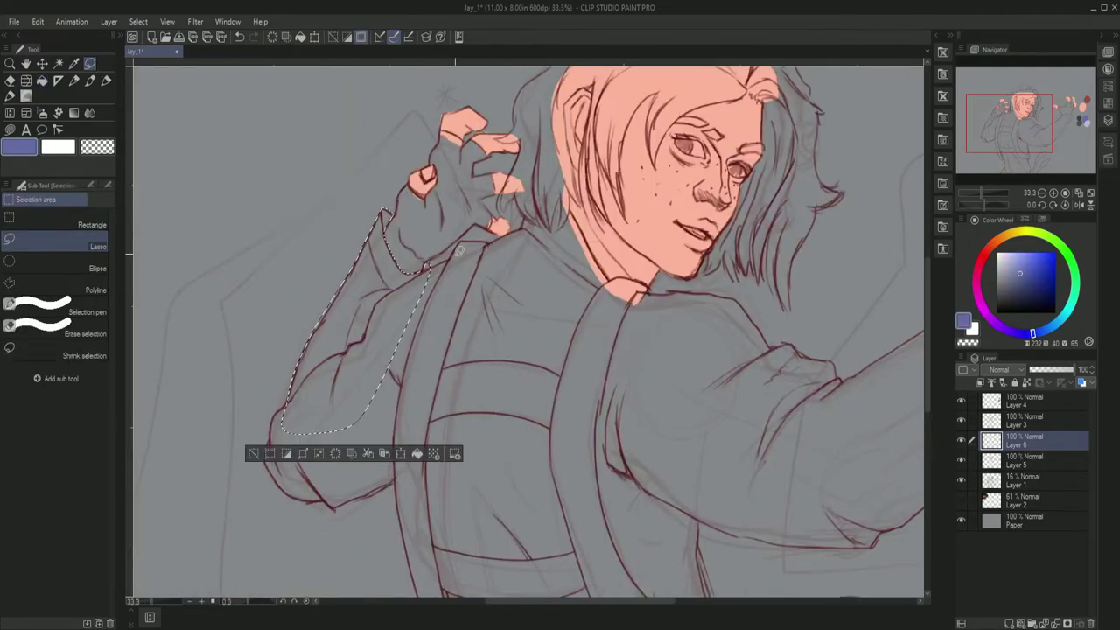
Extend the lasso selection over the collar, back and outstretched sleeve up to its cuff.
{"action": "scroll", "coordinate": [393, 306], "scroll_direction": "down", "scroll_amount": 2}
{"action": "mouse_move", "coordinate": [520, 147]}
{"action": "left_mouse_down"}
{"action": "mouse_move", "coordinate": [271, 368]}
{"action": "mouse_move", "coordinate": [405, 398]}
{"action": "mouse_move", "coordinate": [302, 420]}
{"action": "mouse_move", "coordinate": [267, 368]}
{"action": "mouse_move", "coordinate": [535, 112]}
{"action": "mouse_move", "coordinate": [604, 180]}
{"action": "mouse_move", "coordinate": [535, 250]}
{"action": "mouse_move", "coordinate": [289, 368]}
{"action": "mouse_move", "coordinate": [576, 497]}
{"action": "mouse_move", "coordinate": [578, 385]}
{"action": "mouse_move", "coordinate": [731, 293]}
{"action": "mouse_move", "coordinate": [560, 214]}
{"action": "mouse_move", "coordinate": [525, 210]}
{"action": "left_mouse_up"}
{"action": "scroll", "coordinate": [719, 178], "scroll_direction": "right", "scroll_amount": 3}
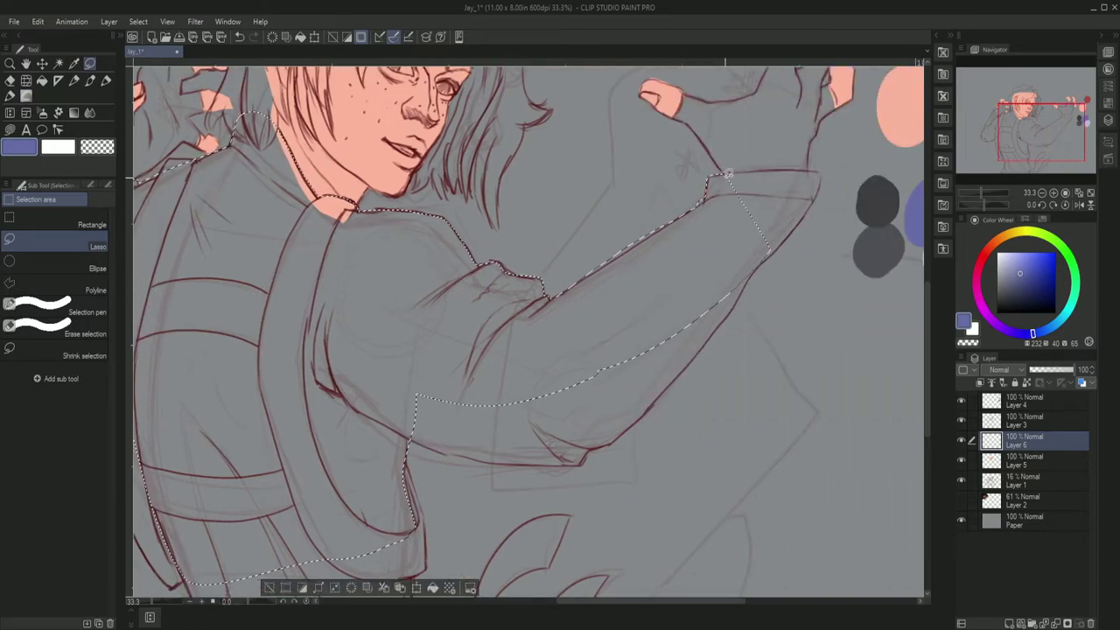
{"action": "mouse_move", "coordinate": [718, 178]}
{"action": "left_mouse_down"}
{"action": "mouse_move", "coordinate": [805, 219]}
{"action": "mouse_move", "coordinate": [609, 446]}
{"action": "mouse_move", "coordinate": [665, 389]}
{"action": "mouse_move", "coordinate": [779, 231]}
{"action": "mouse_move", "coordinate": [838, 116]}
{"action": "left_mouse_up"}
{"action": "scroll", "coordinate": [837, 114], "scroll_direction": "down", "scroll_amount": 10}
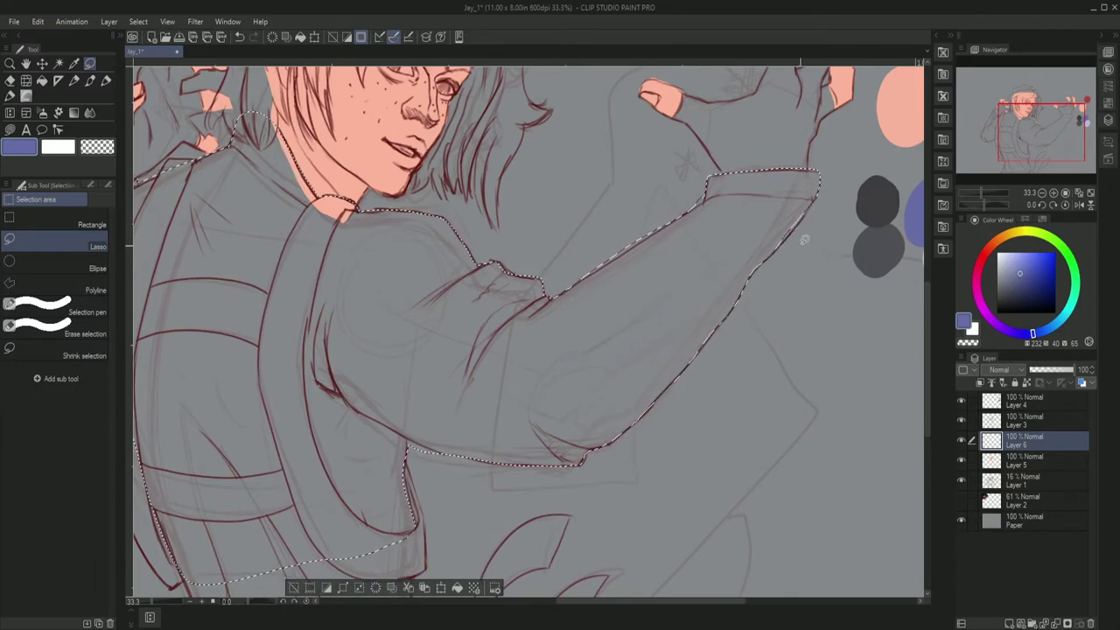
Add the bent elbow, lower torso and two sash tails to the selection and fill the clothing with blue.
{"action": "left_click_drag", "start_coordinate": [645, 326], "coordinate": [389, 486]}
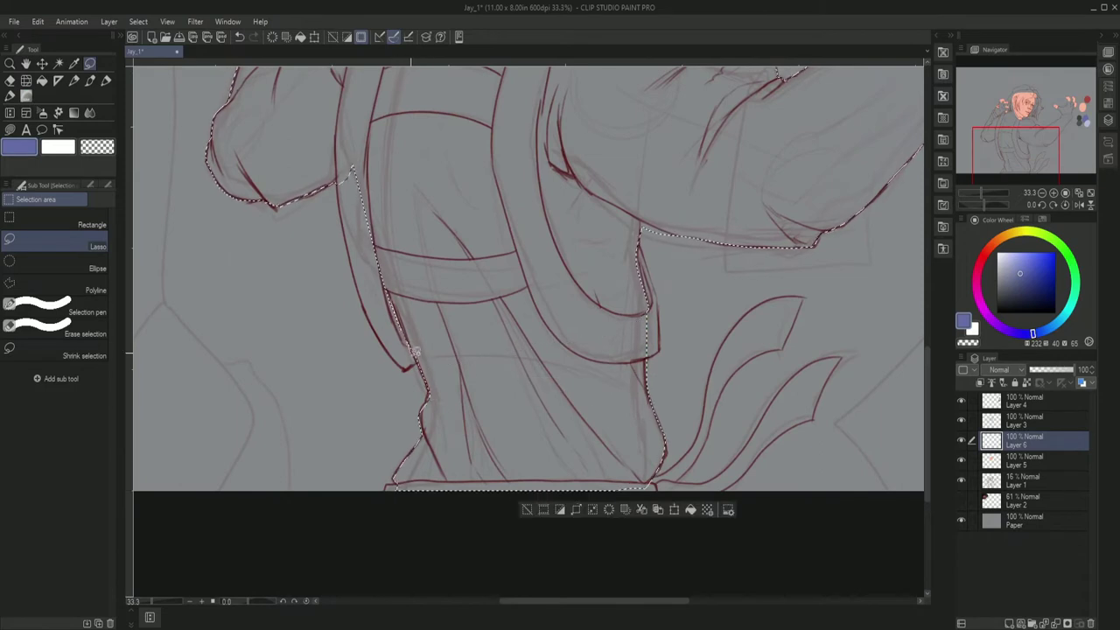
{"action": "mouse_move", "coordinate": [803, 298]}
{"action": "left_mouse_down"}
{"action": "mouse_move", "coordinate": [785, 432]}
{"action": "mouse_move", "coordinate": [712, 415]}
{"action": "mouse_move", "coordinate": [705, 455]}
{"action": "left_mouse_up"}
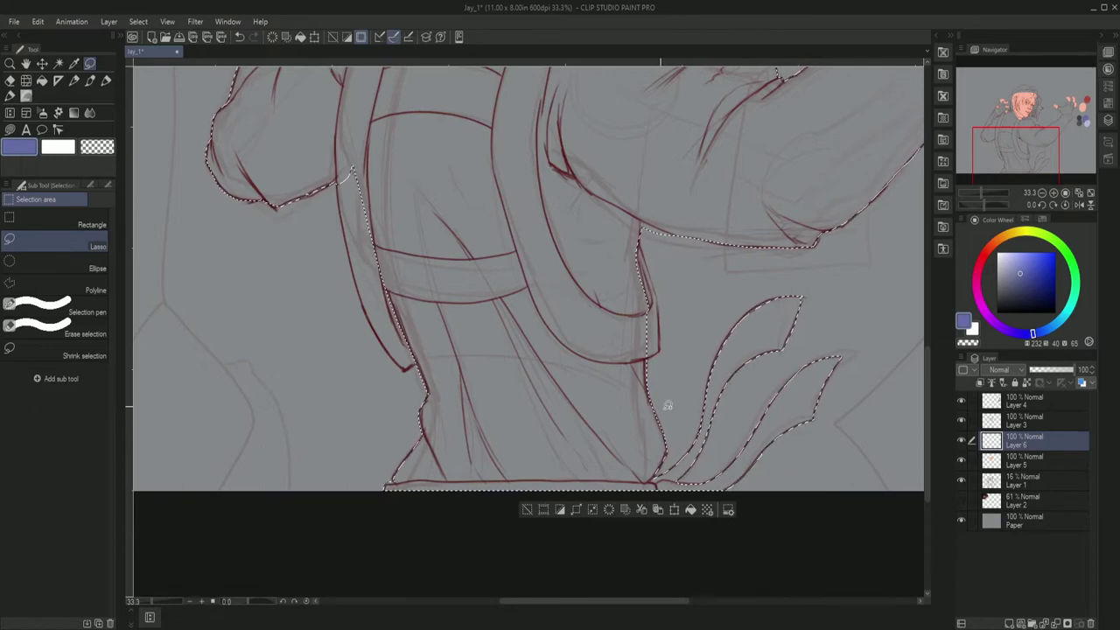
{"action": "left_click_drag", "start_coordinate": [928, 376], "coordinate": [926, 249]}
{"action": "scroll", "coordinate": [517, 476], "scroll_direction": "down", "scroll_amount": 5}
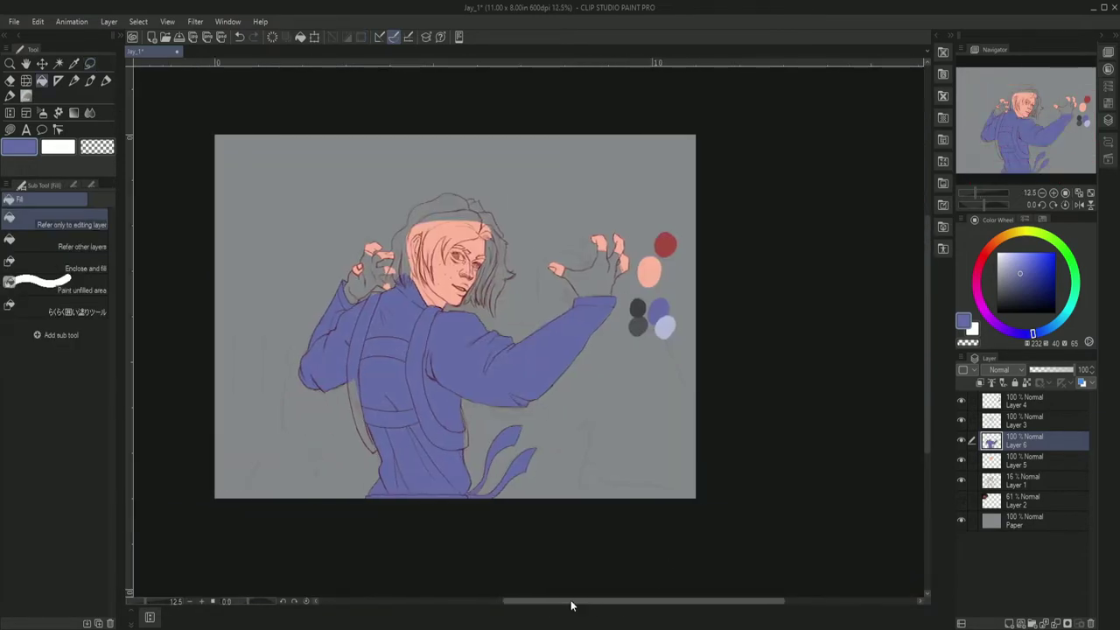
Paint the missing peach skin at the raised hand's wrist on Layer 5 with the Hard Round brush.
{"action": "key", "text": "ctrl+plus"}
{"action": "key", "text": "b"}
{"action": "left_click", "coordinate": [1018, 465]}
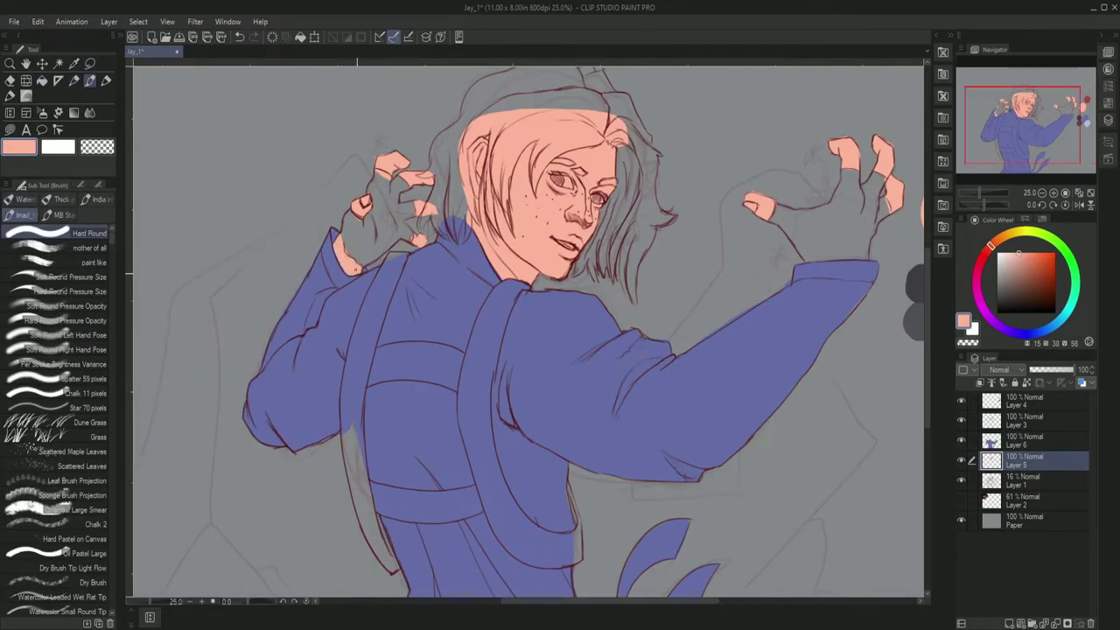
Clean up the skin colour's edges around the outstretched hand's fingertips using the brush with transparent colour.
{"action": "scroll", "coordinate": [525, 332], "scroll_direction": "right", "scroll_amount": 5}
{"action": "key", "text": "c"}
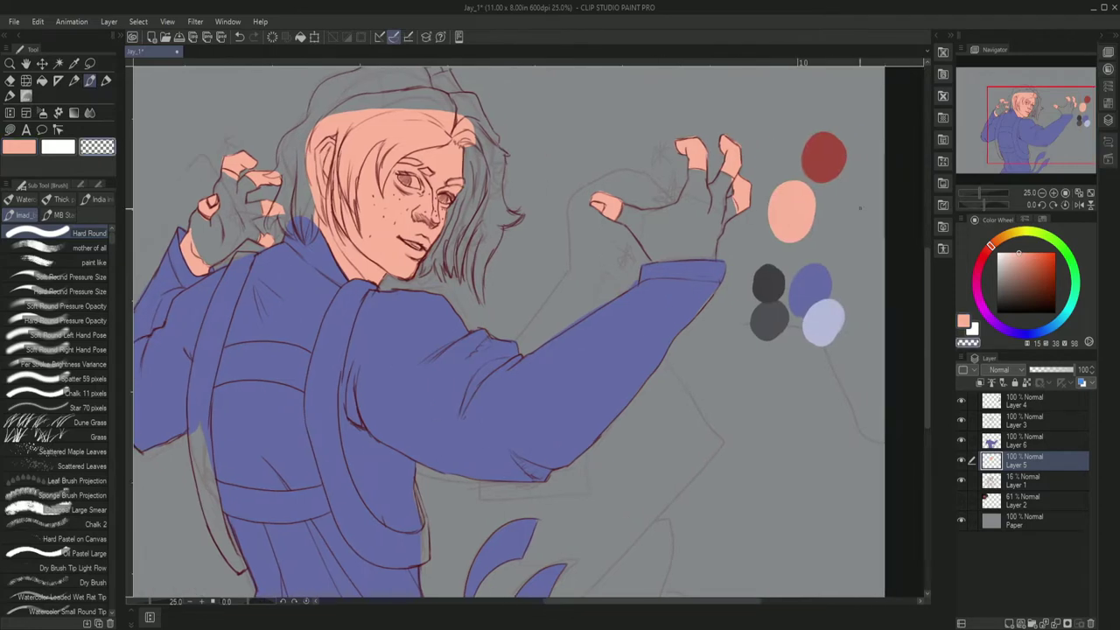
{"action": "key", "text": "minus"}
{"action": "key", "text": "minus"}
{"action": "key", "text": "minus"}
{"action": "key", "text": "minus"}
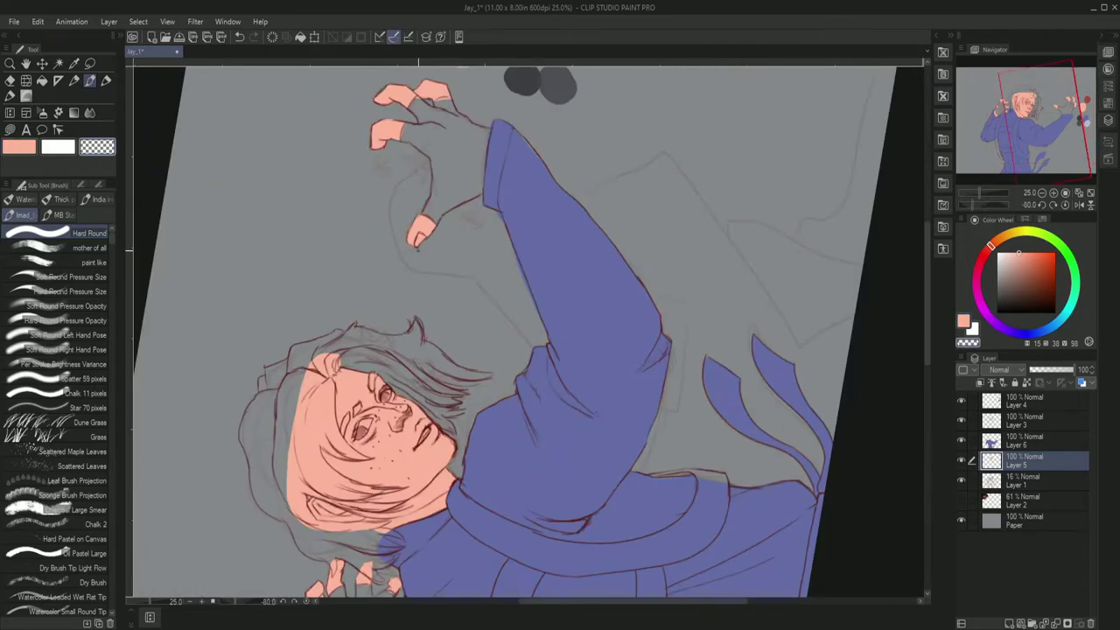
{"action": "key", "text": "asciicircum"}
{"action": "key", "text": "asciicircum"}
{"action": "key", "text": "asciicircum"}
{"action": "key", "text": "asciicircum"}
{"action": "scroll", "coordinate": [525, 607], "scroll_direction": "left", "scroll_amount": 2}
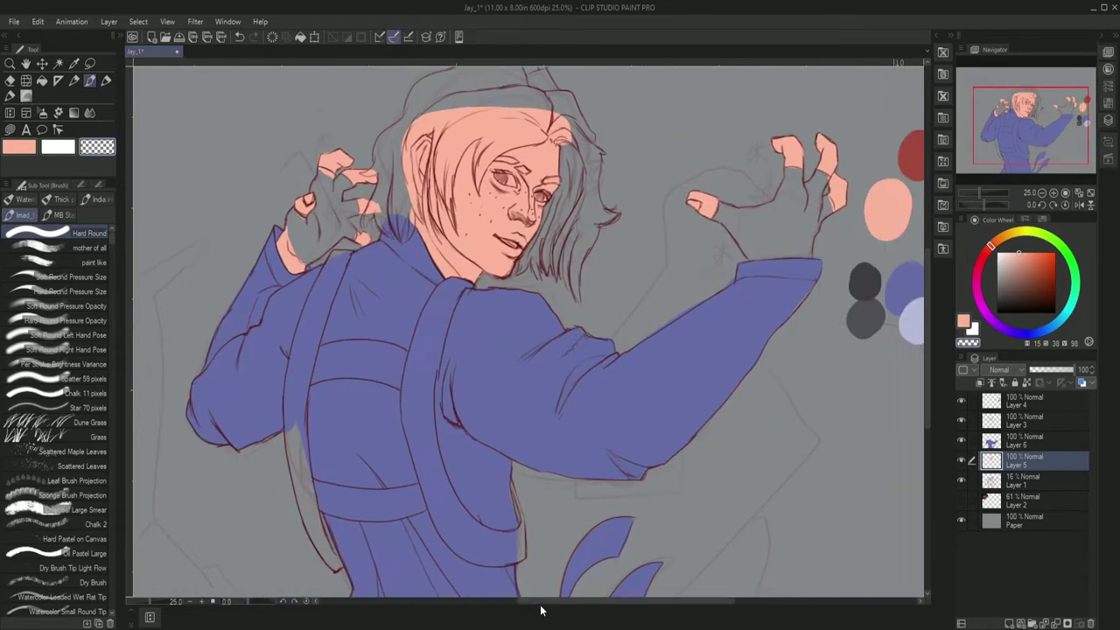
{"action": "key", "text": "c"}
Add a layer beneath the blue clothing layer and lasso the outstretched hand's fingerless glove.
{"action": "scroll", "coordinate": [680, 417], "scroll_direction": "down", "scroll_amount": 5}
{"action": "scroll", "coordinate": [806, 561], "scroll_direction": "up", "scroll_amount": 5}
{"action": "scroll", "coordinate": [807, 561], "scroll_direction": "down", "scroll_amount": 5}
{"action": "key", "text": "m"}
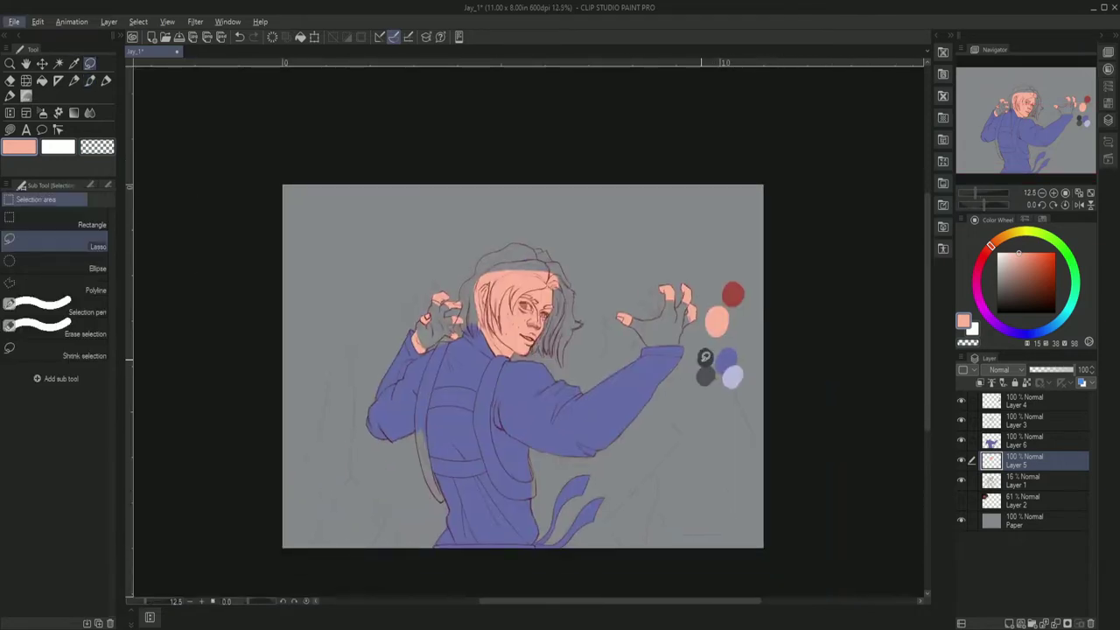
{"action": "left_click", "coordinate": [1009, 623]}
{"action": "scroll", "coordinate": [655, 200], "scroll_direction": "up", "scroll_amount": 5}
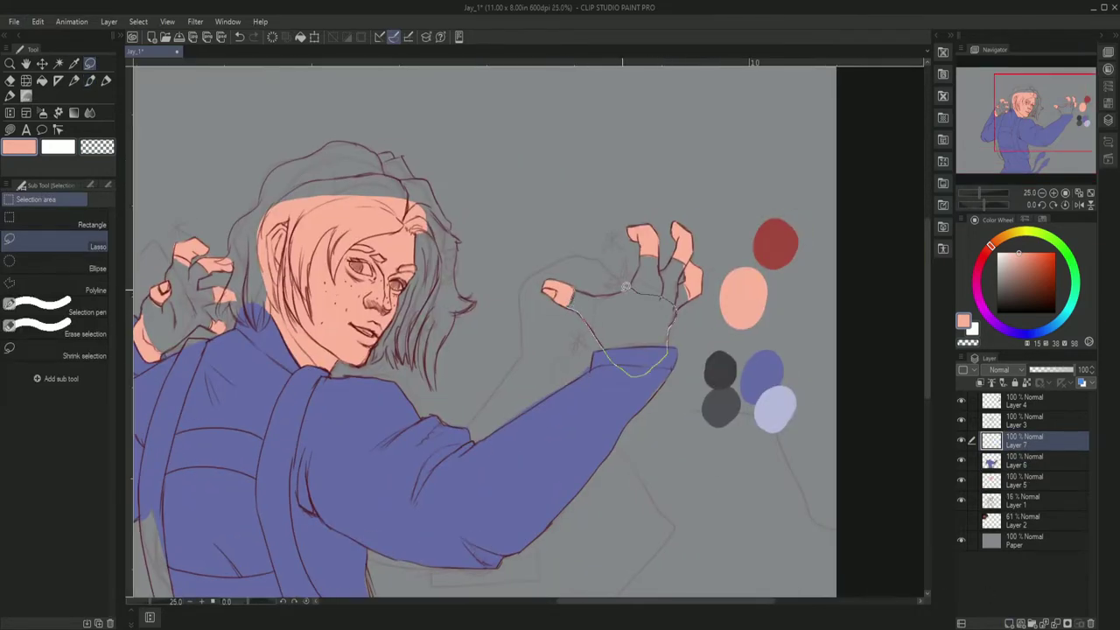
{"action": "mouse_move", "coordinate": [625, 287]}
{"action": "left_mouse_down"}
{"action": "mouse_move", "coordinate": [570, 302]}
{"action": "mouse_move", "coordinate": [647, 256]}
{"action": "mouse_move", "coordinate": [678, 261]}
{"action": "mouse_move", "coordinate": [690, 284]}
{"action": "left_mouse_up"}
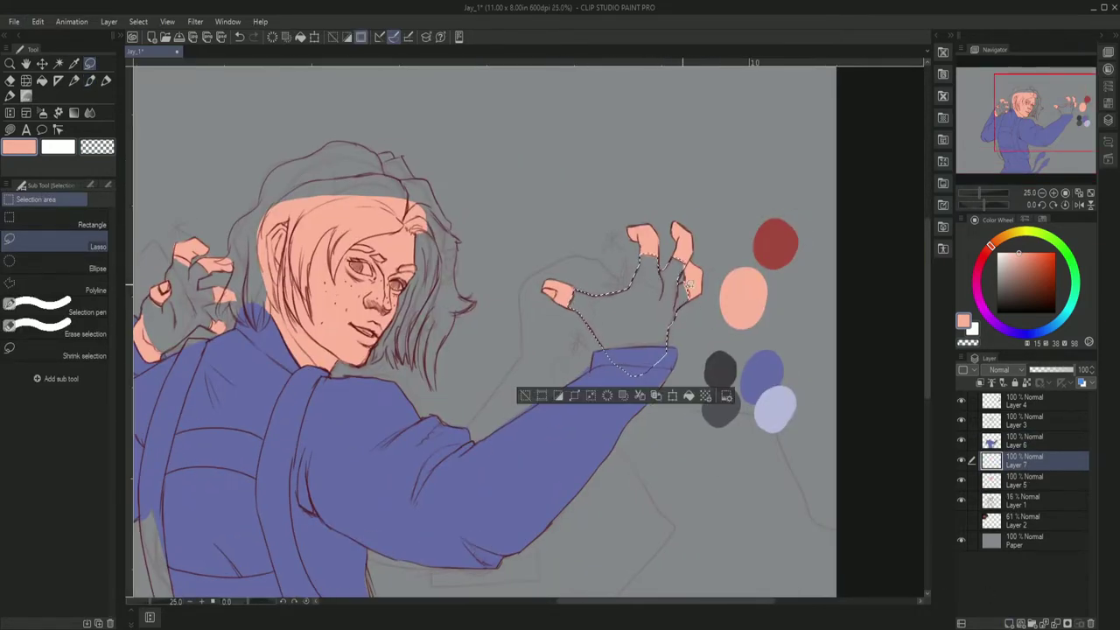
Add the raised hand's glove to the selection and fill both gloves with dark grey.
{"action": "scroll", "coordinate": [624, 324], "scroll_direction": "left", "scroll_amount": 3}
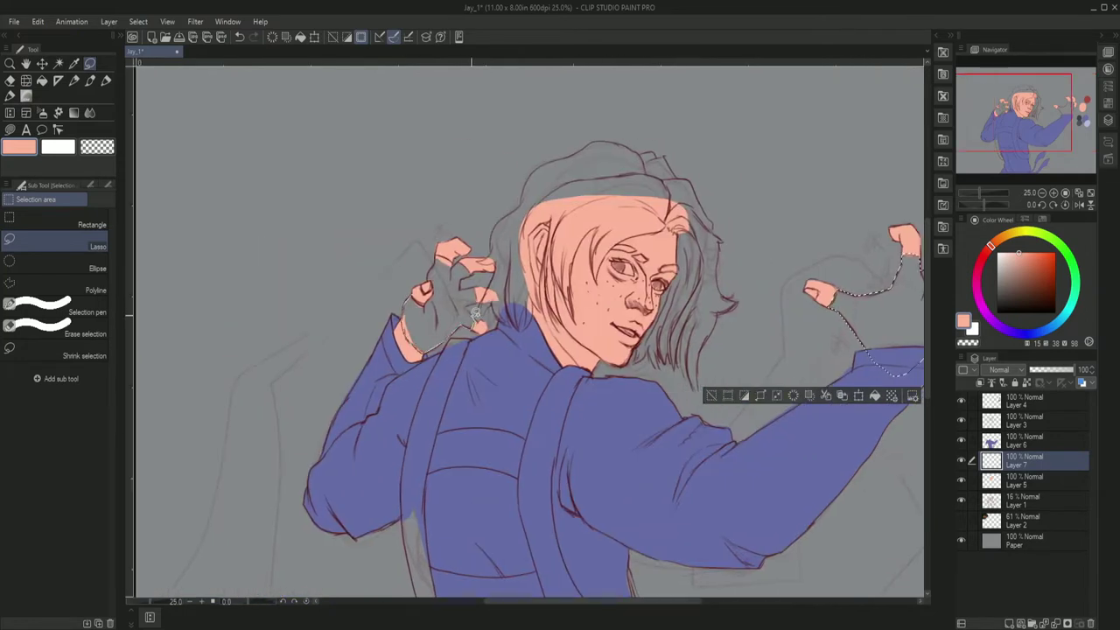
{"action": "mouse_move", "coordinate": [475, 313]}
{"action": "left_mouse_down"}
{"action": "mouse_move", "coordinate": [454, 258]}
{"action": "mouse_move", "coordinate": [425, 278]}
{"action": "mouse_move", "coordinate": [468, 326]}
{"action": "mouse_move", "coordinate": [433, 282]}
{"action": "mouse_move", "coordinate": [463, 267]}
{"action": "mouse_move", "coordinate": [464, 328]}
{"action": "left_mouse_up"}
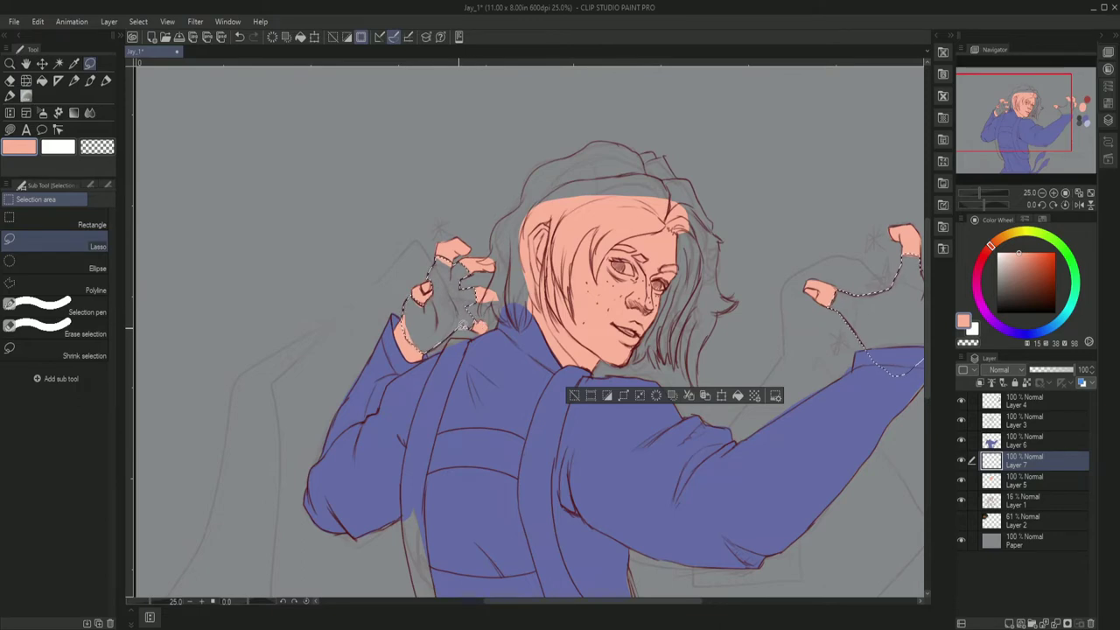
{"action": "key", "text": "b"}
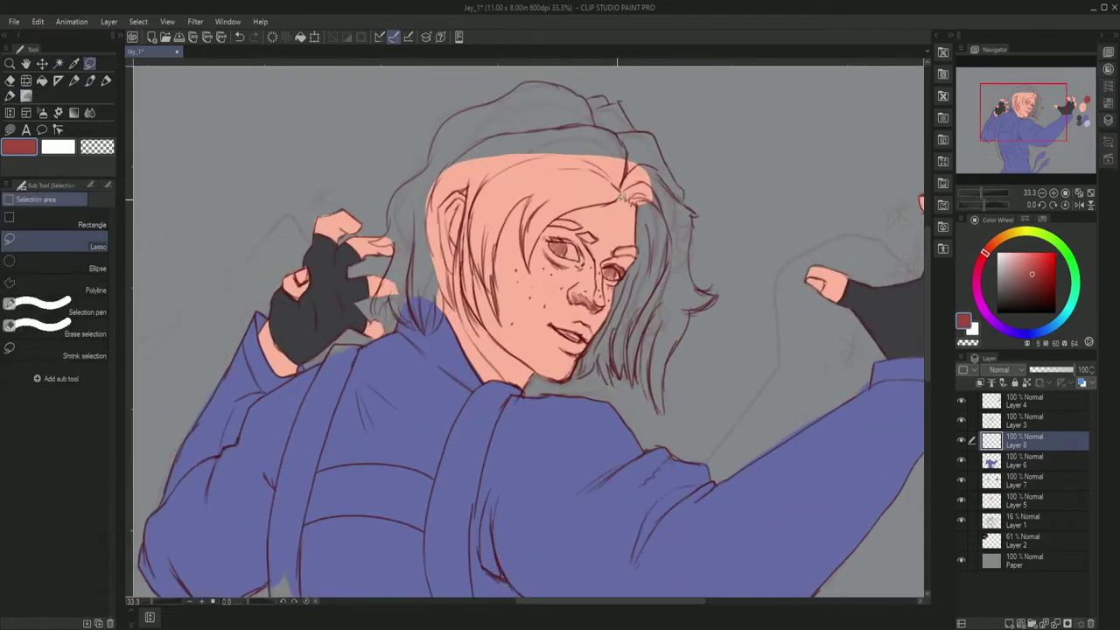
Lasso the hair and eyebrows on Layer 8, fill them with the red swatch colour and deselect.
{"action": "mouse_move", "coordinate": [623, 196]}
{"action": "left_mouse_down"}
{"action": "mouse_move", "coordinate": [503, 289]}
{"action": "mouse_move", "coordinate": [471, 193]}
{"action": "left_mouse_up"}
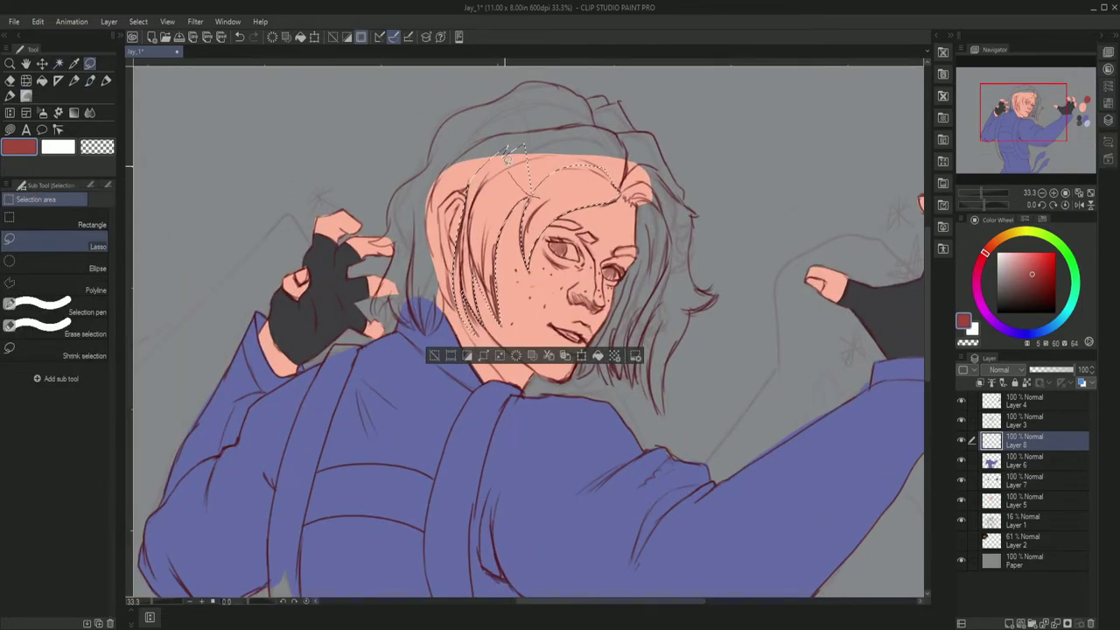
{"action": "left_click_drag", "start_coordinate": [525, 83], "coordinate": [438, 332]}
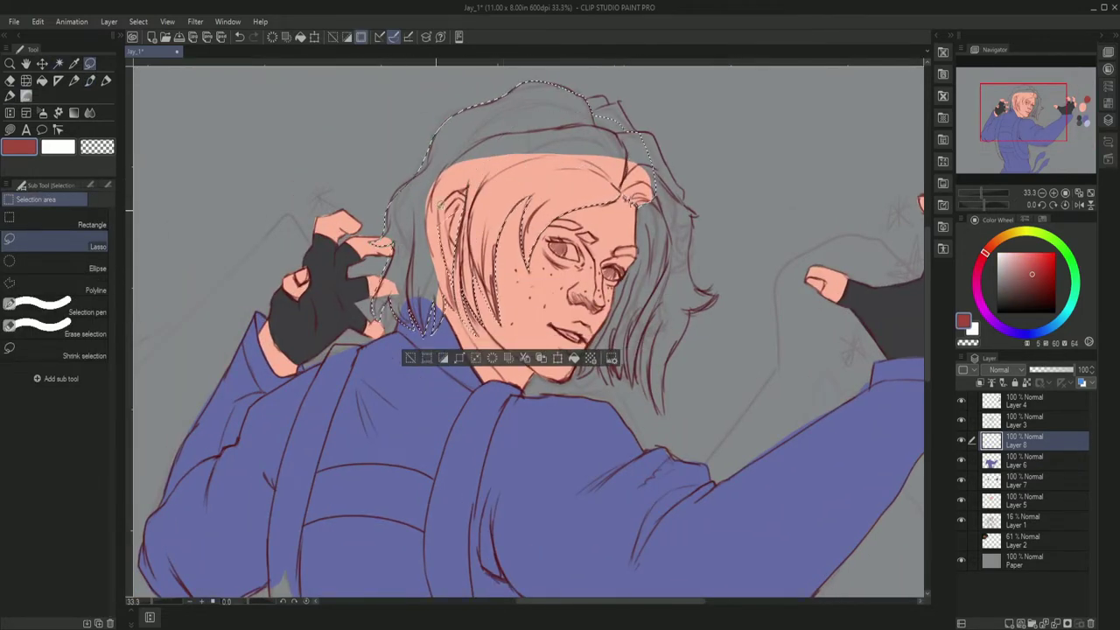
{"action": "mouse_move", "coordinate": [638, 223]}
{"action": "left_mouse_down"}
{"action": "mouse_move", "coordinate": [628, 285]}
{"action": "mouse_move", "coordinate": [586, 348]}
{"action": "mouse_move", "coordinate": [602, 350]}
{"action": "mouse_move", "coordinate": [599, 284]}
{"action": "mouse_move", "coordinate": [663, 410]}
{"action": "mouse_move", "coordinate": [617, 354]}
{"action": "mouse_move", "coordinate": [701, 311]}
{"action": "mouse_move", "coordinate": [665, 265]}
{"action": "mouse_move", "coordinate": [690, 203]}
{"action": "mouse_move", "coordinate": [612, 98]}
{"action": "mouse_move", "coordinate": [665, 147]}
{"action": "mouse_move", "coordinate": [702, 289]}
{"action": "mouse_move", "coordinate": [695, 196]}
{"action": "mouse_move", "coordinate": [653, 171]}
{"action": "mouse_move", "coordinate": [715, 260]}
{"action": "mouse_move", "coordinate": [700, 177]}
{"action": "mouse_move", "coordinate": [584, 366]}
{"action": "mouse_move", "coordinate": [540, 371]}
{"action": "mouse_move", "coordinate": [556, 395]}
{"action": "mouse_move", "coordinate": [641, 243]}
{"action": "mouse_move", "coordinate": [578, 219]}
{"action": "left_mouse_up"}
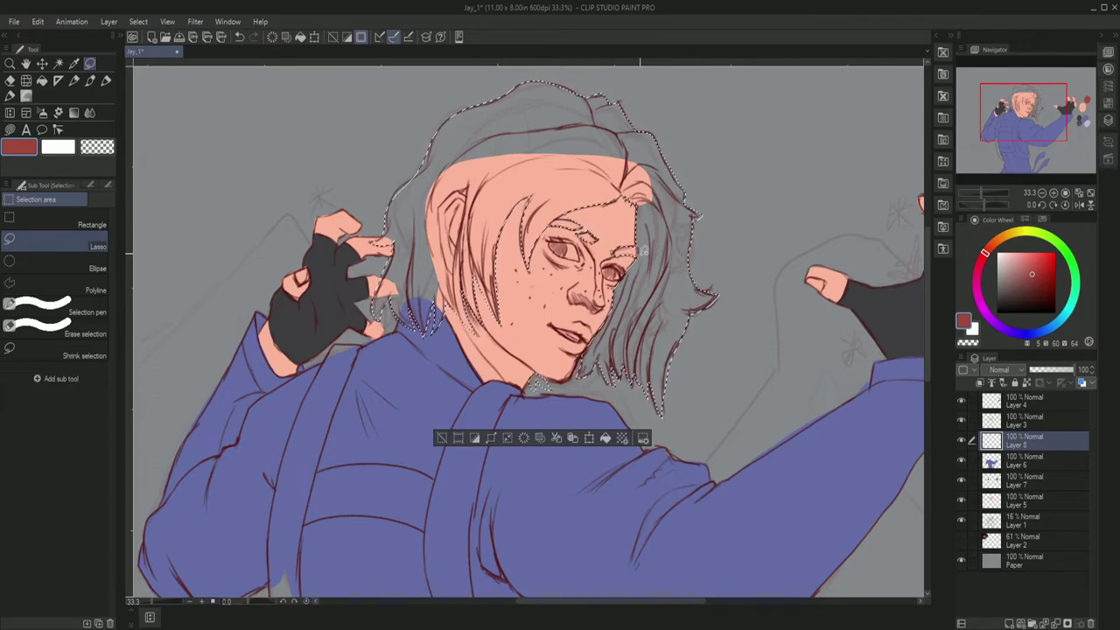
{"action": "key", "text": "g"}
{"action": "key", "text": "alt+Delete"}
{"action": "key", "text": "ctrl+d"}
Touch up the red hair fill with the Hard Round brush and transparent colour.
{"action": "key", "text": "b"}
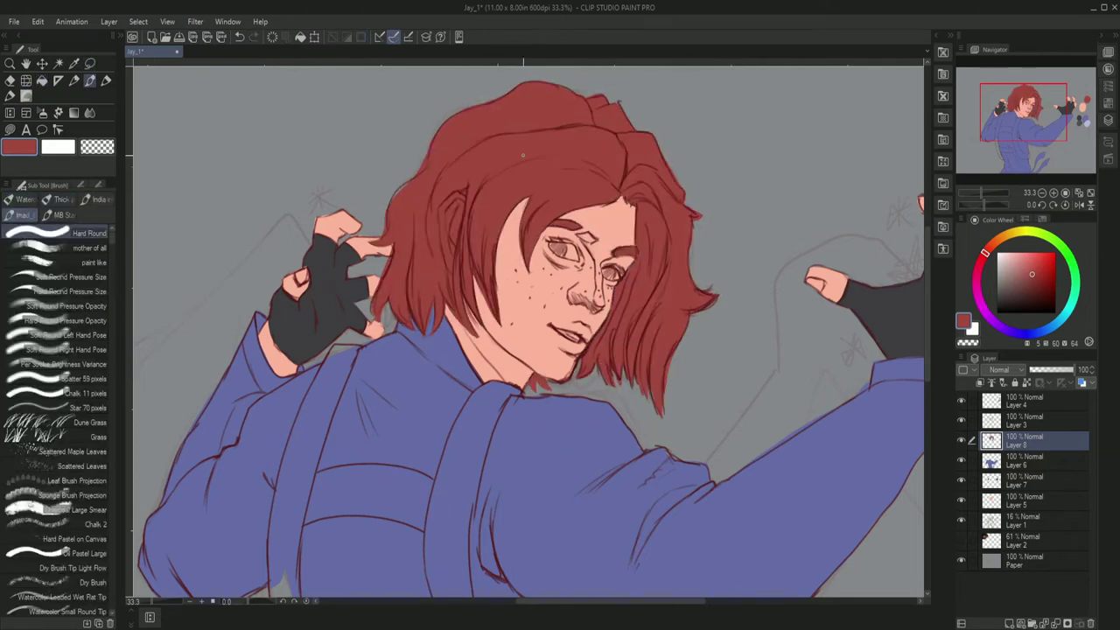
{"action": "left_click", "coordinate": [111, 148]}
{"action": "key", "text": "c"}
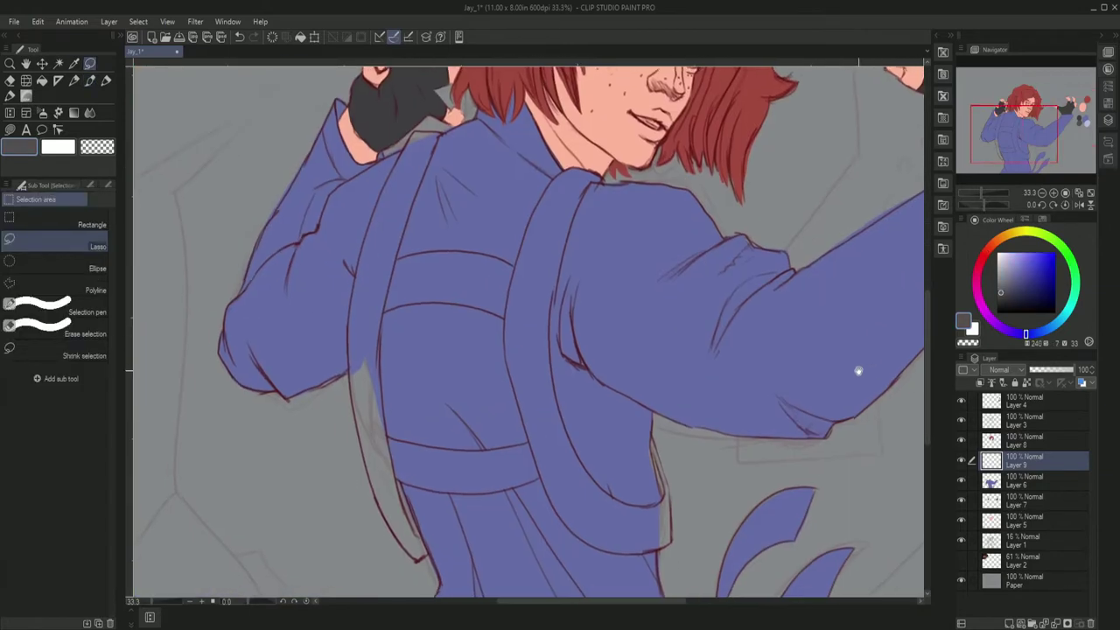
Lasso the chest harness's shoulder straps and crossbands on Layer 9, fill them with dark grey and deselect.
{"action": "mouse_move", "coordinate": [418, 129]}
{"action": "left_mouse_down"}
{"action": "mouse_move", "coordinate": [354, 428]}
{"action": "mouse_move", "coordinate": [393, 425]}
{"action": "mouse_move", "coordinate": [433, 140]}
{"action": "left_mouse_up"}
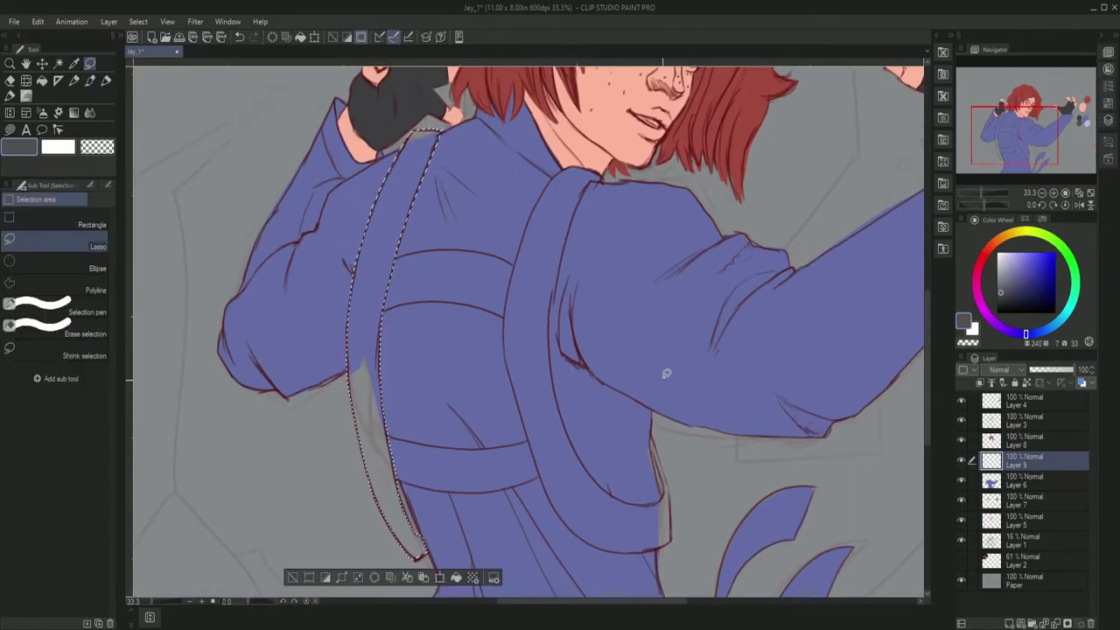
{"action": "mouse_move", "coordinate": [576, 169]}
{"action": "left_mouse_down"}
{"action": "mouse_move", "coordinate": [506, 335]}
{"action": "mouse_move", "coordinate": [552, 497]}
{"action": "mouse_move", "coordinate": [675, 534]}
{"action": "mouse_move", "coordinate": [658, 434]}
{"action": "mouse_move", "coordinate": [639, 503]}
{"action": "mouse_move", "coordinate": [560, 399]}
{"action": "mouse_move", "coordinate": [576, 171]}
{"action": "left_mouse_up"}
{"action": "left_click_drag", "start_coordinate": [664, 437], "coordinate": [600, 375]}
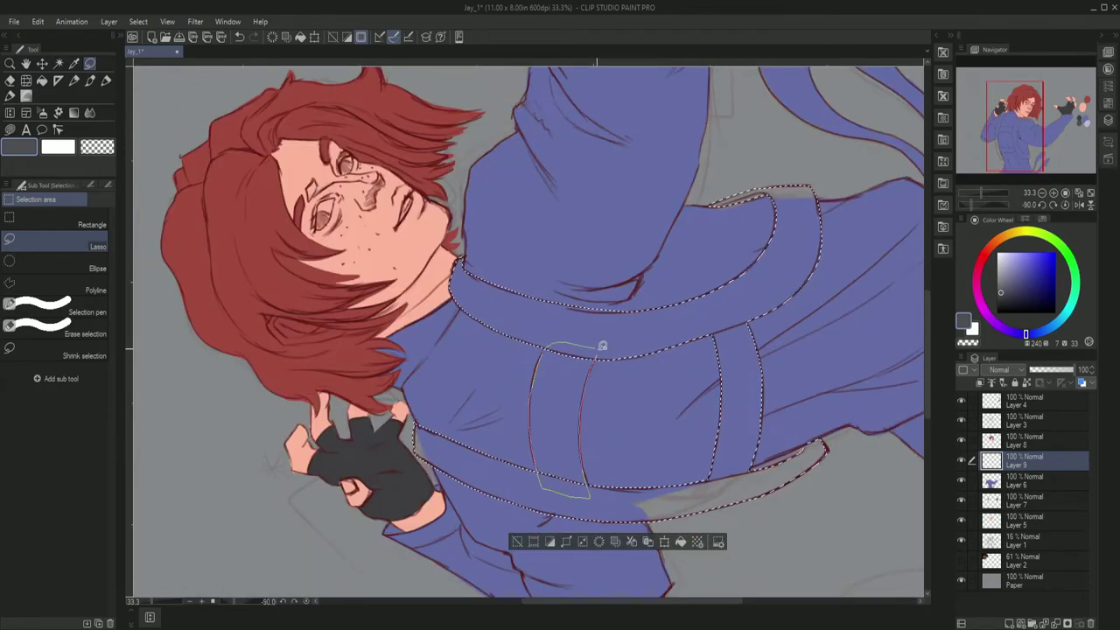
{"action": "key", "text": "ctrl+0"}
{"action": "key", "text": "alt+Delete"}
{"action": "key", "text": "ctrl+d"}
{"action": "key", "text": "g"}
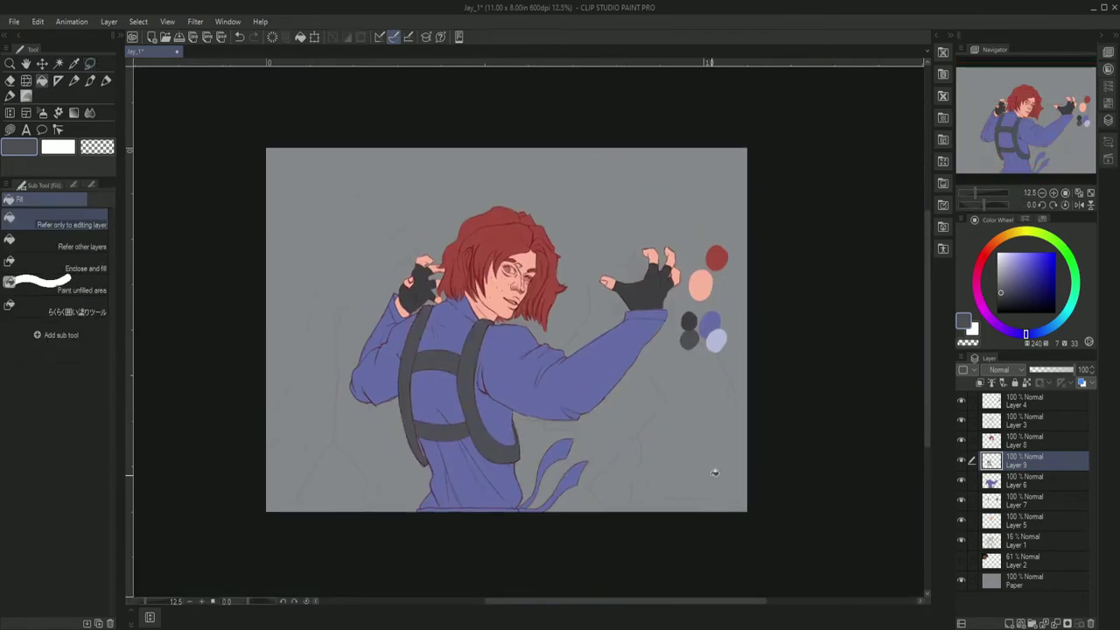
Clean up the hair and eyebrow fill edges around the face on Layer 8 with the Hard Round brush, using red and transparent colour.
{"action": "key", "text": "b"}
{"action": "scroll", "coordinate": [504, 262], "scroll_direction": "up", "scroll_amount": 5}
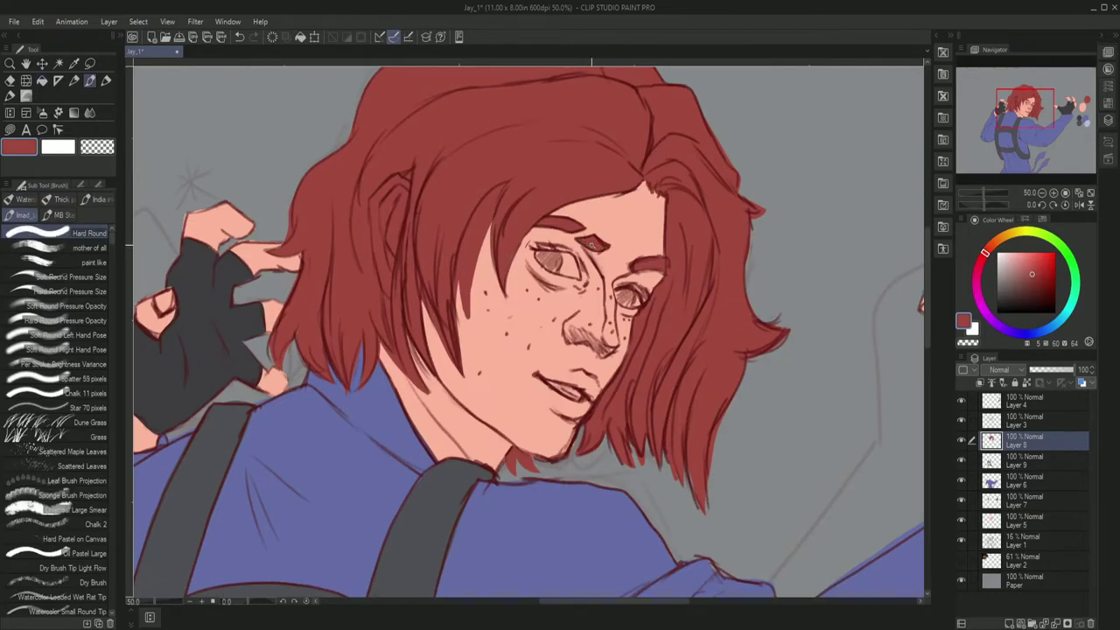
{"action": "key", "text": "c"}
{"action": "key", "text": "c"}
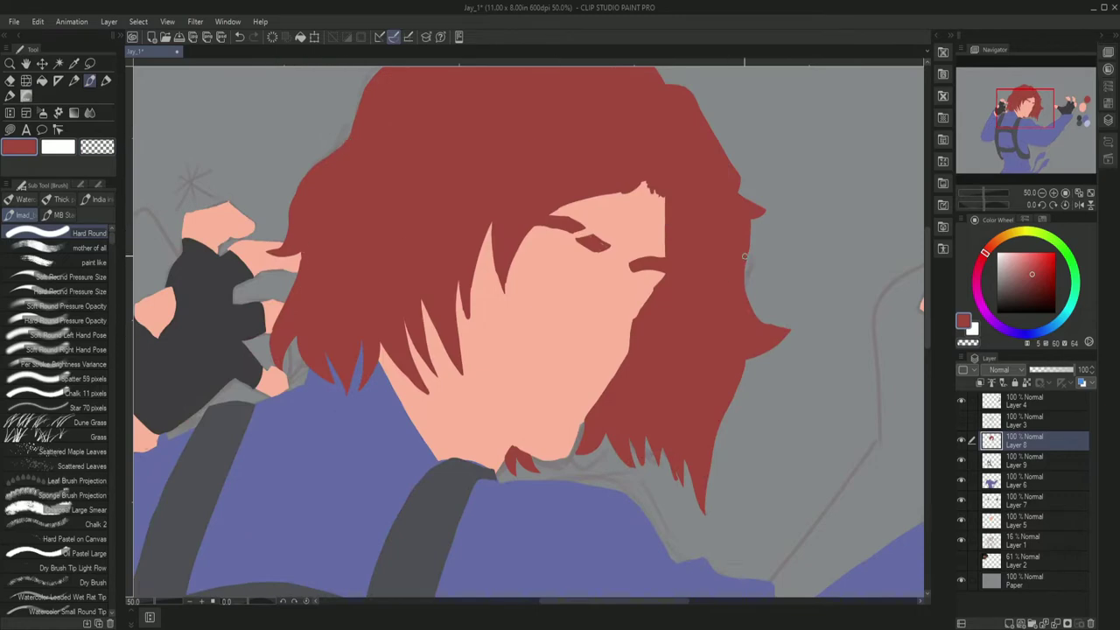
{"action": "key", "text": "c"}
{"action": "key", "text": "c"}
{"action": "mouse_move", "coordinate": [744, 256]}
{"action": "left_mouse_down"}
{"action": "mouse_move", "coordinate": [420, 294]}
{"action": "mouse_move", "coordinate": [650, 180]}
{"action": "mouse_move", "coordinate": [651, 192]}
{"action": "left_mouse_up"}
{"action": "key", "text": "c"}
{"action": "left_click_drag", "start_coordinate": [488, 226], "coordinate": [469, 316]}
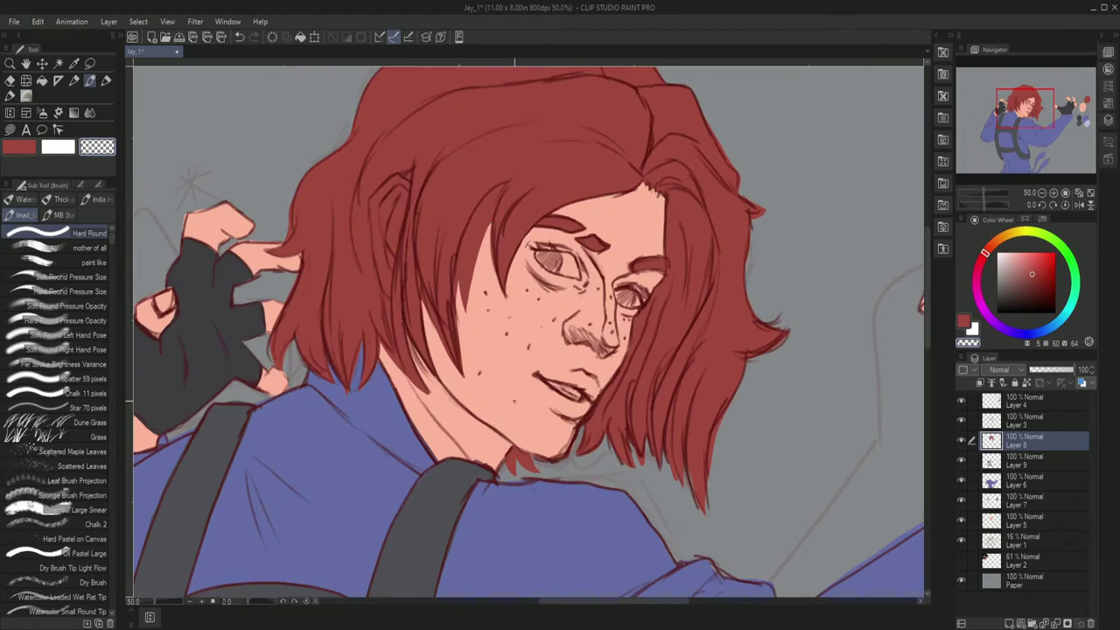
Erase the red hair fill covering the ear on Layer 8 with transparent colour.
{"action": "left_click_drag", "start_coordinate": [407, 186], "coordinate": [385, 293]}
{"action": "left_click_drag", "start_coordinate": [373, 192], "coordinate": [376, 254]}
{"action": "mouse_move", "coordinate": [405, 180]}
{"action": "left_mouse_down"}
{"action": "mouse_move", "coordinate": [374, 205]}
{"action": "mouse_move", "coordinate": [398, 199]}
{"action": "mouse_move", "coordinate": [387, 279]}
{"action": "left_mouse_up"}
{"action": "key", "text": "c"}
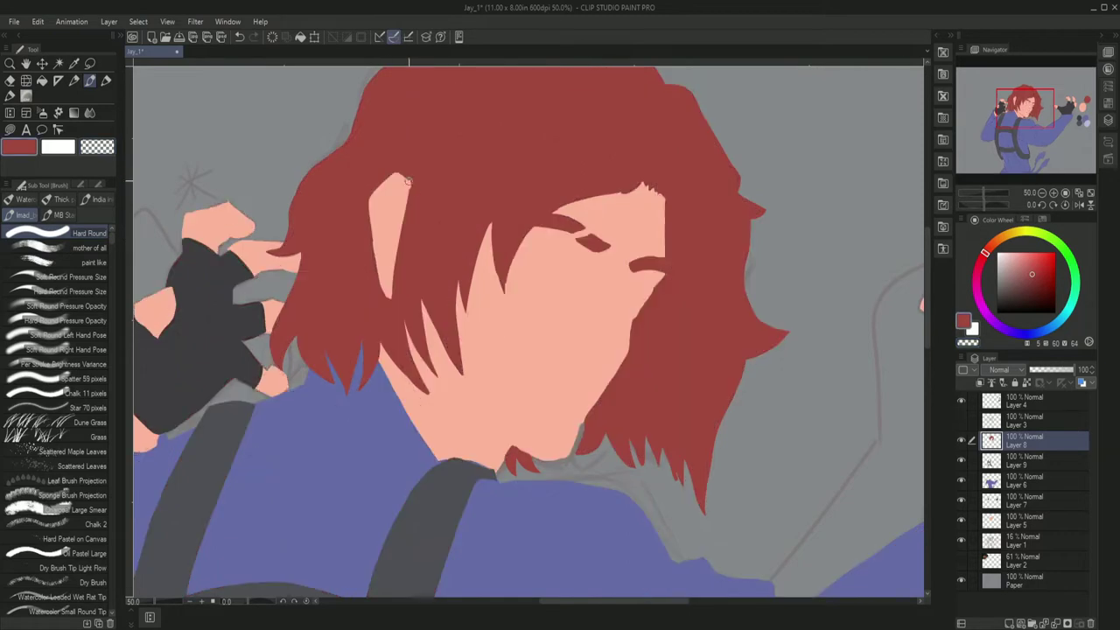
Check the flat skin fill on Layer 5 by toggling its visibility, and return to Layer 8.
{"action": "key", "text": "alt+bracketleft"}
{"action": "key", "text": "alt+bracketleft"}
{"action": "key", "text": "alt+bracketleft"}
{"action": "key", "text": "alt+bracketleft"}
{"action": "key", "text": "c"}
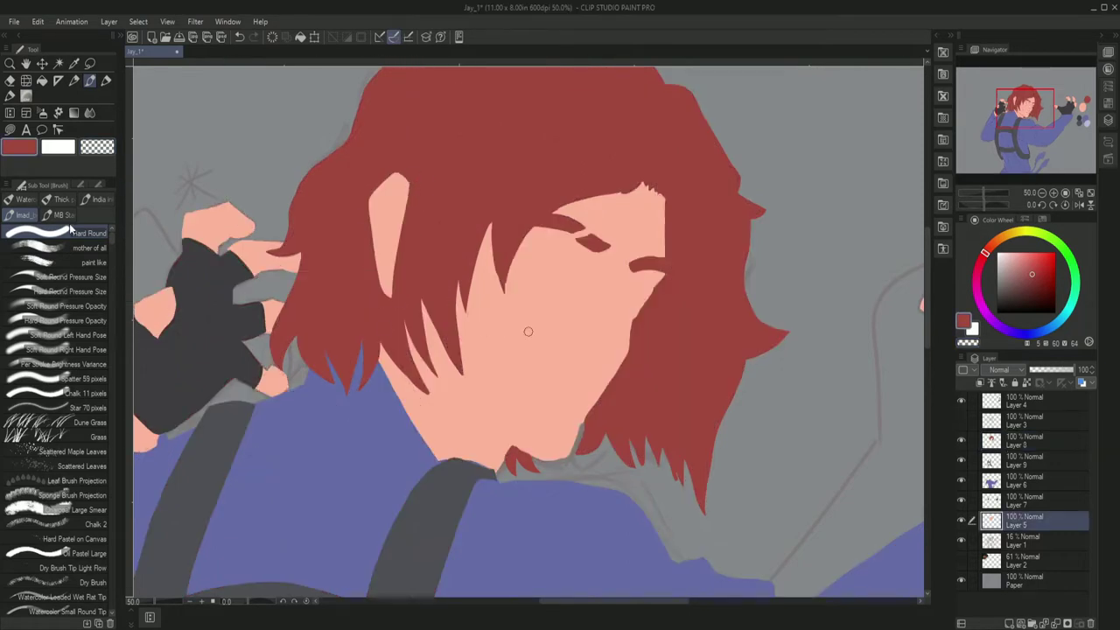
{"action": "left_click", "coordinate": [962, 521]}
{"action": "left_click", "coordinate": [961, 521]}
{"action": "key", "text": "alt+bracketright"}
{"action": "key", "text": "alt+bracketright"}
{"action": "key", "text": "alt+bracketright"}
{"action": "key", "text": "alt+bracketright"}
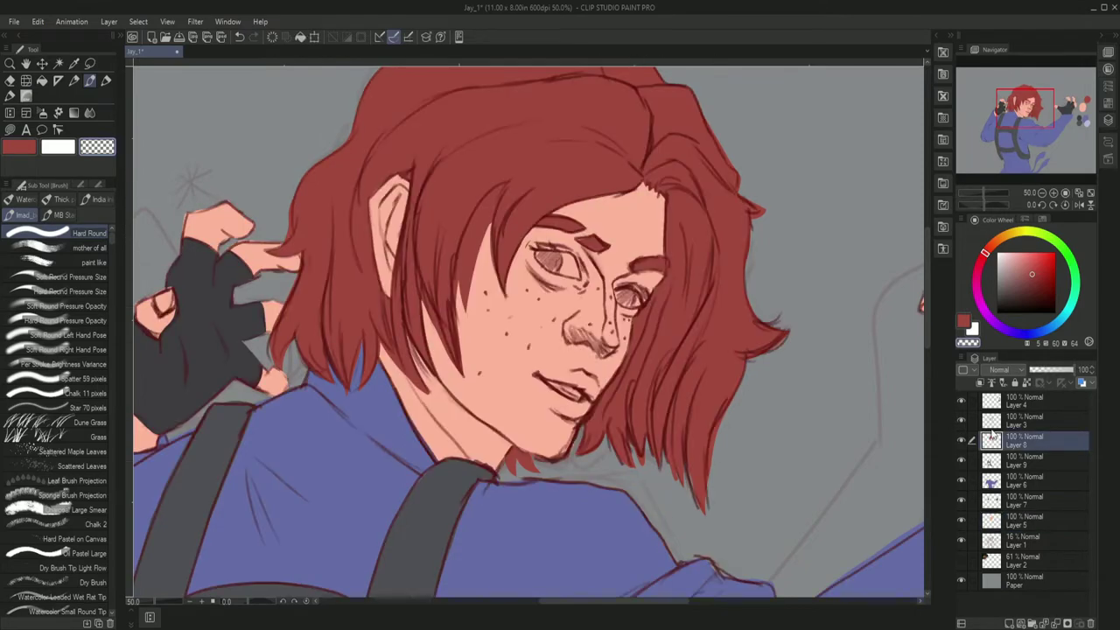
Sample the dark grey glove colour and touch up both gloves' fill edges on Layer 7 with the Hard Round brush.
{"action": "key", "text": "c"}
{"action": "left_click_drag", "start_coordinate": [210, 315], "coordinate": [420, 315]}
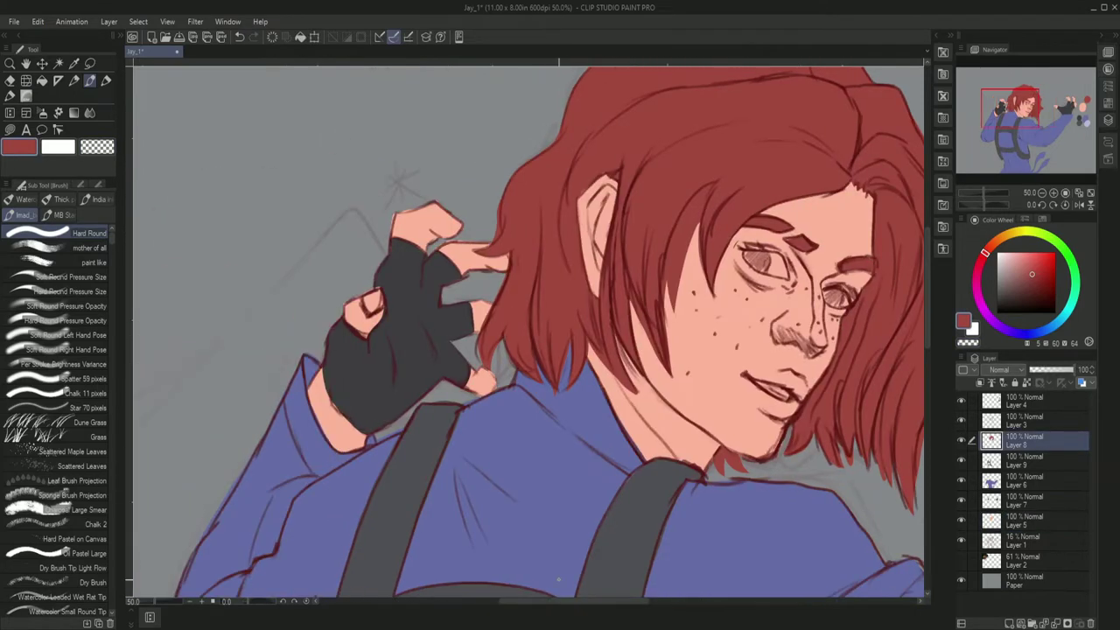
{"action": "key", "text": "alt+bracketleft"}
{"action": "key", "text": "alt+bracketleft"}
{"action": "key", "text": "alt+bracketleft"}
{"action": "left_click", "coordinate": [420, 315], "text": "alt"}
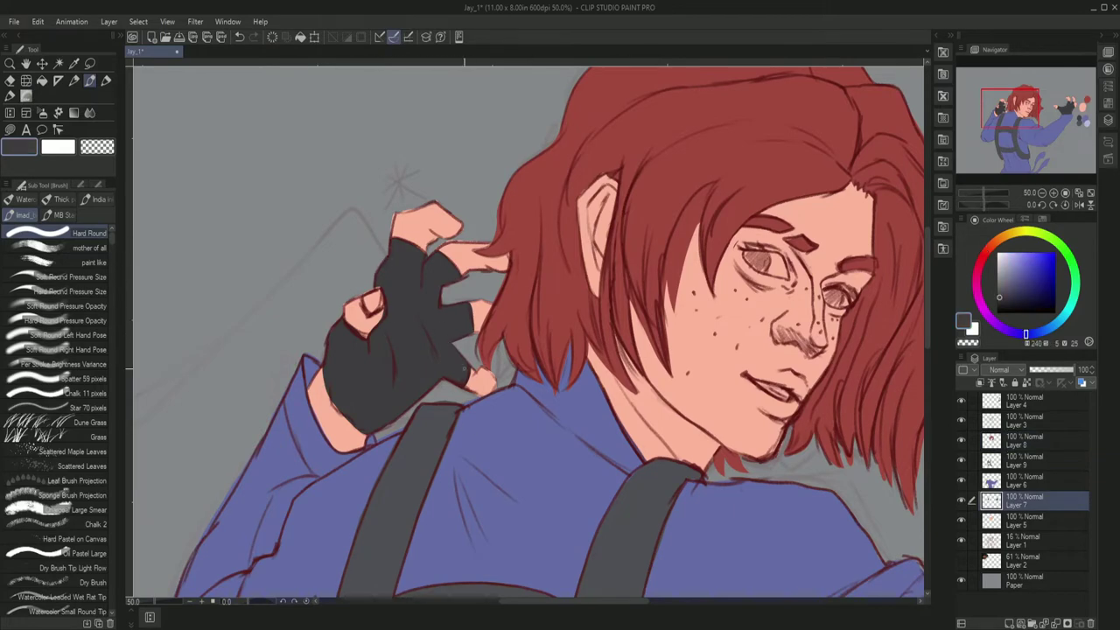
{"action": "key", "text": "c"}
{"action": "left_click_drag", "start_coordinate": [605, 550], "coordinate": [451, 267]}
{"action": "key", "text": "c"}
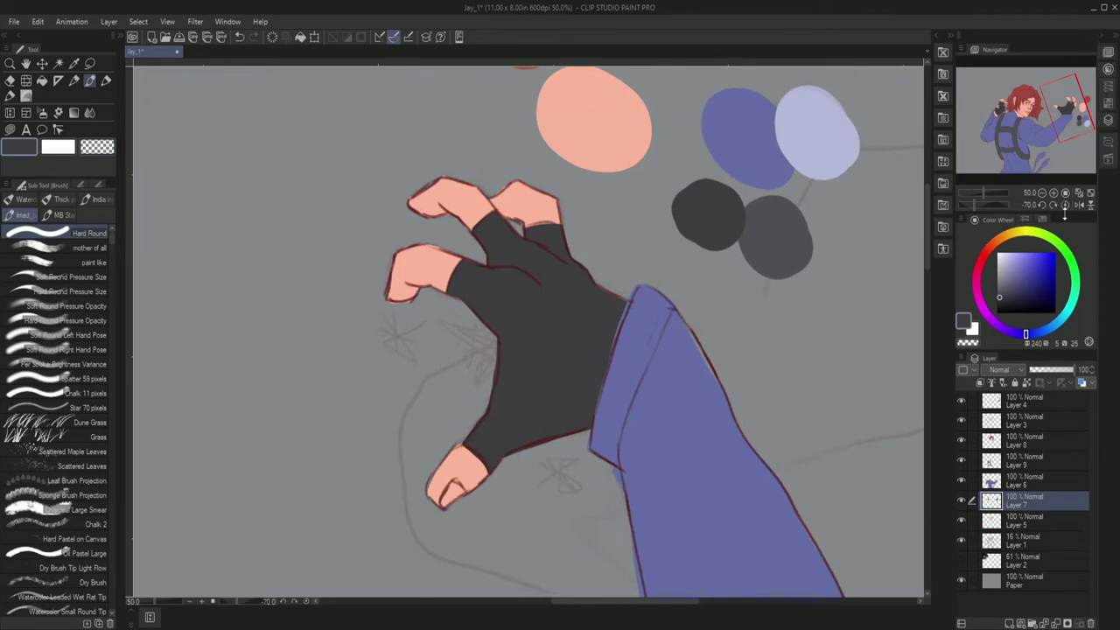
Add a Multiply layer clipped to the skin on Layer 5 and choose a light red with the Soft airbrush.
{"action": "key", "text": "ctrl+at"}
{"action": "scroll", "coordinate": [525, 333], "scroll_direction": "down", "scroll_amount": 5}
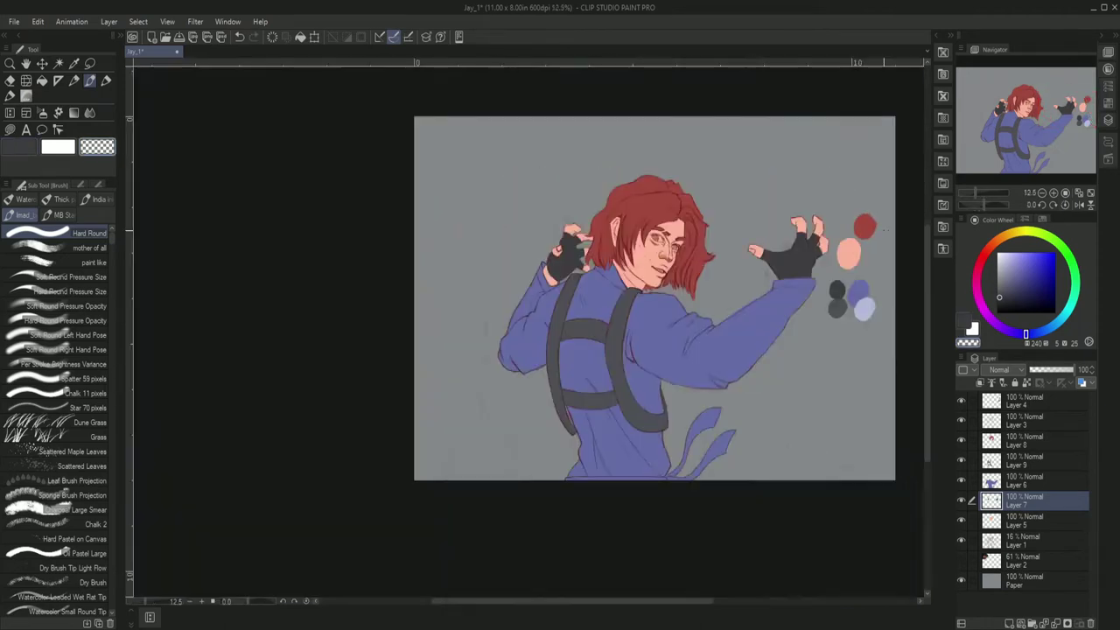
{"action": "scroll", "coordinate": [930, 338], "scroll_direction": "up", "scroll_amount": 3}
{"action": "scroll", "coordinate": [930, 338], "scroll_direction": "down", "scroll_amount": 3}
{"action": "left_click", "coordinate": [1017, 622]}
{"action": "left_click", "coordinate": [730, 241], "text": "alt"}
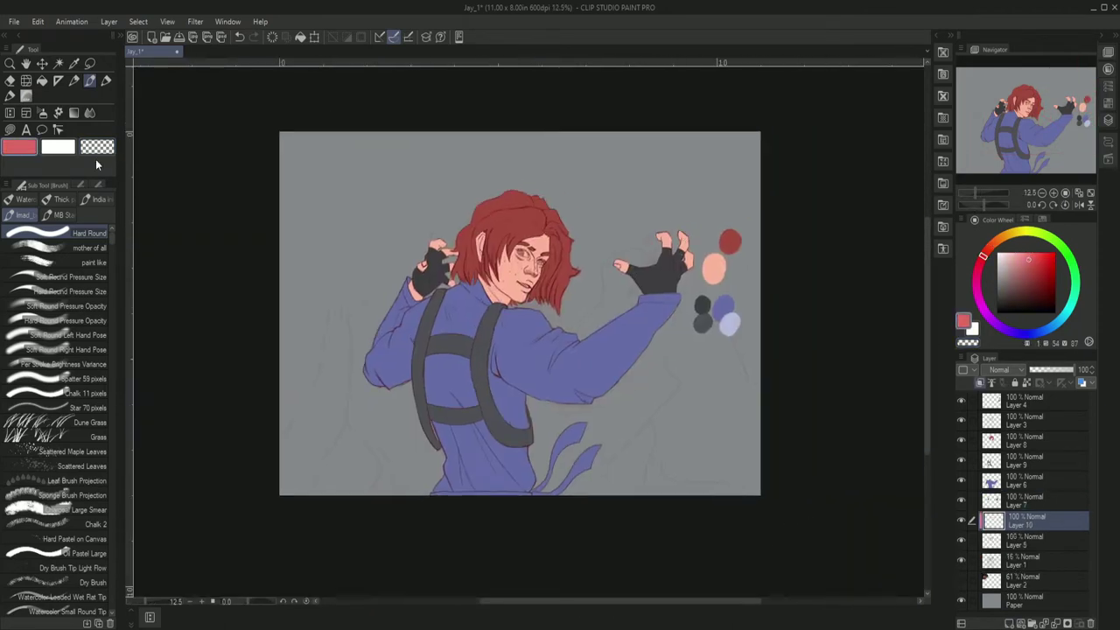
{"action": "key", "text": "b"}
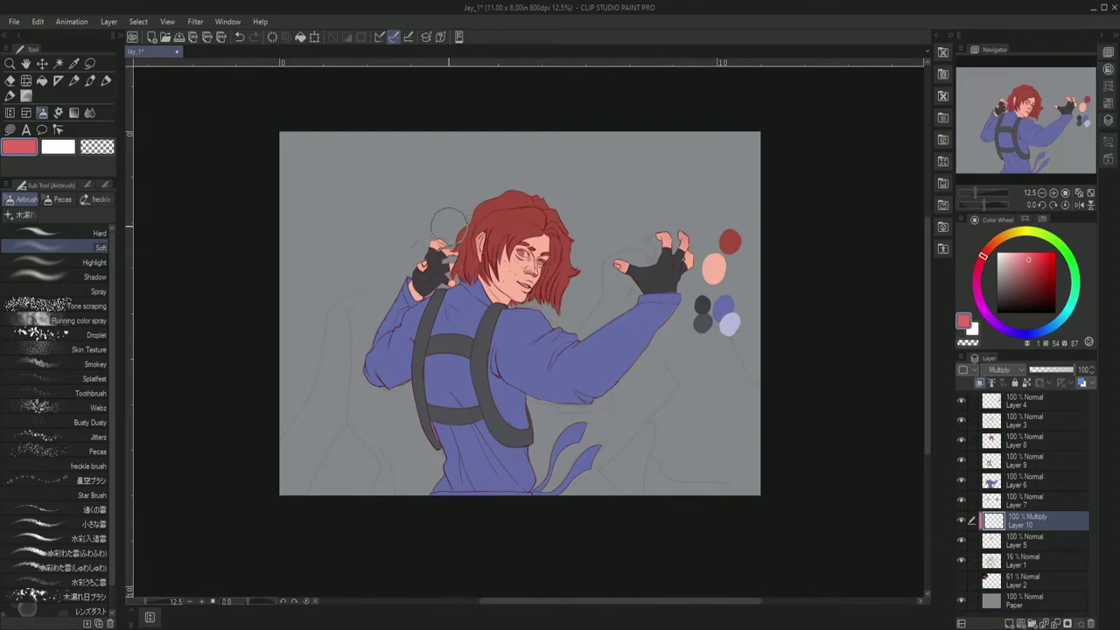
Airbrush a soft red blush over the face and hands and lower the Multiply layer's opacity to 69%.
{"action": "mouse_move", "coordinate": [506, 254]}
{"action": "left_mouse_down"}
{"action": "mouse_move", "coordinate": [580, 287]}
{"action": "mouse_move", "coordinate": [547, 225]}
{"action": "mouse_move", "coordinate": [617, 241]}
{"action": "mouse_move", "coordinate": [422, 259]}
{"action": "mouse_move", "coordinate": [477, 234]}
{"action": "mouse_move", "coordinate": [504, 248]}
{"action": "mouse_move", "coordinate": [535, 306]}
{"action": "left_mouse_up"}
{"action": "left_click", "coordinate": [519, 266], "text": "alt"}
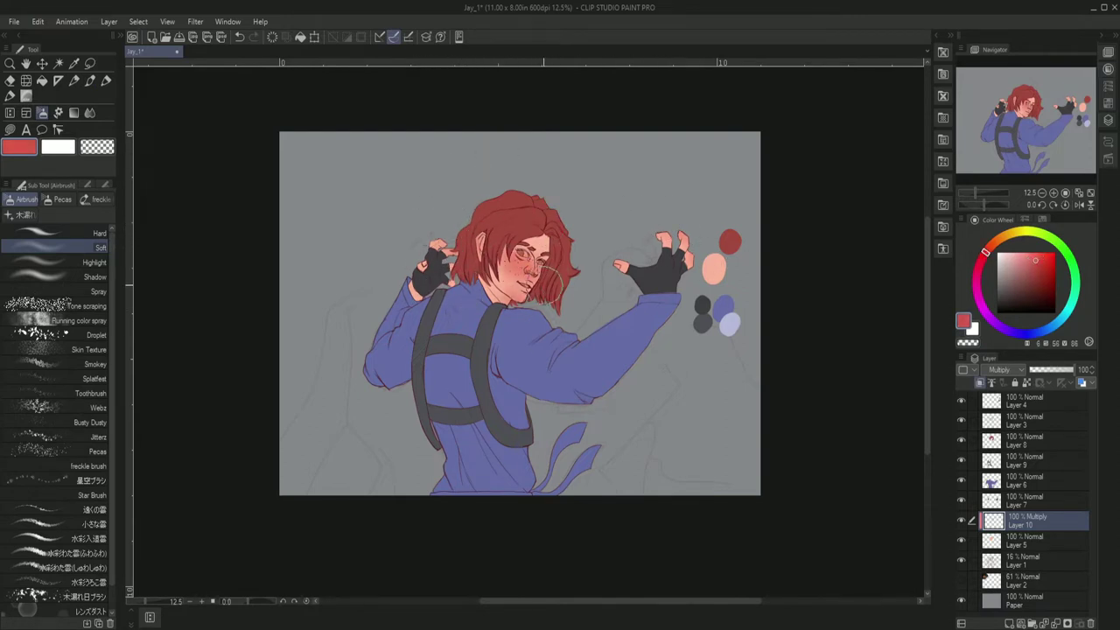
{"action": "left_click_drag", "start_coordinate": [1076, 369], "coordinate": [1060, 370]}
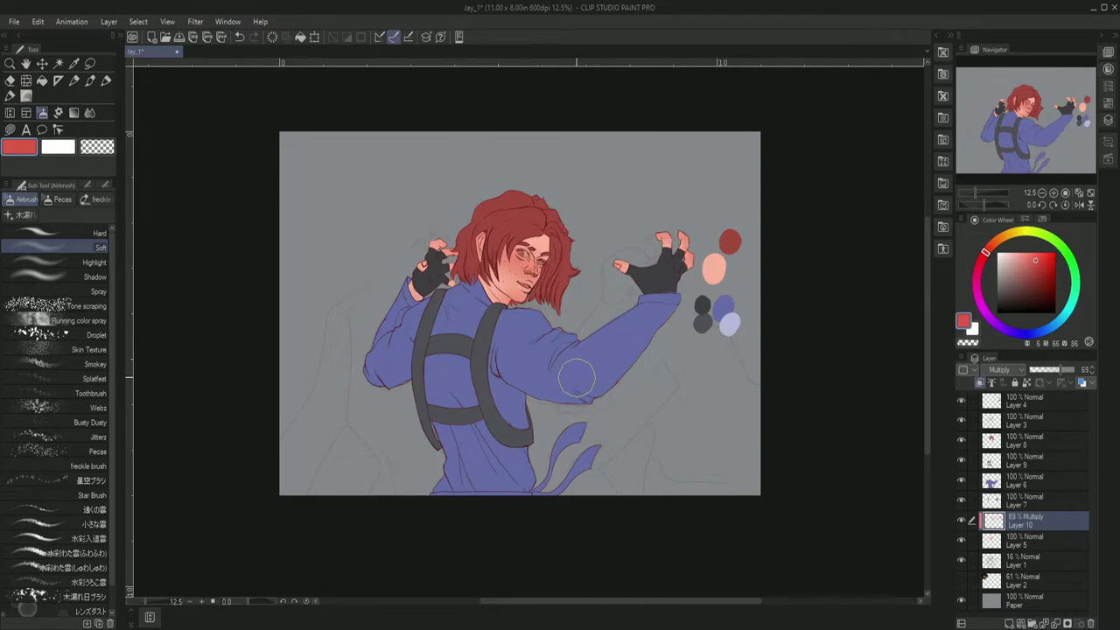
Hide the Multiply layer, add a clipped layer directly above Layer 5 and pick a muted red shadow colour based on the skin swatch.
{"action": "left_click", "coordinate": [1032, 539]}
{"action": "left_click", "coordinate": [1009, 623]}
{"action": "key", "text": "b"}
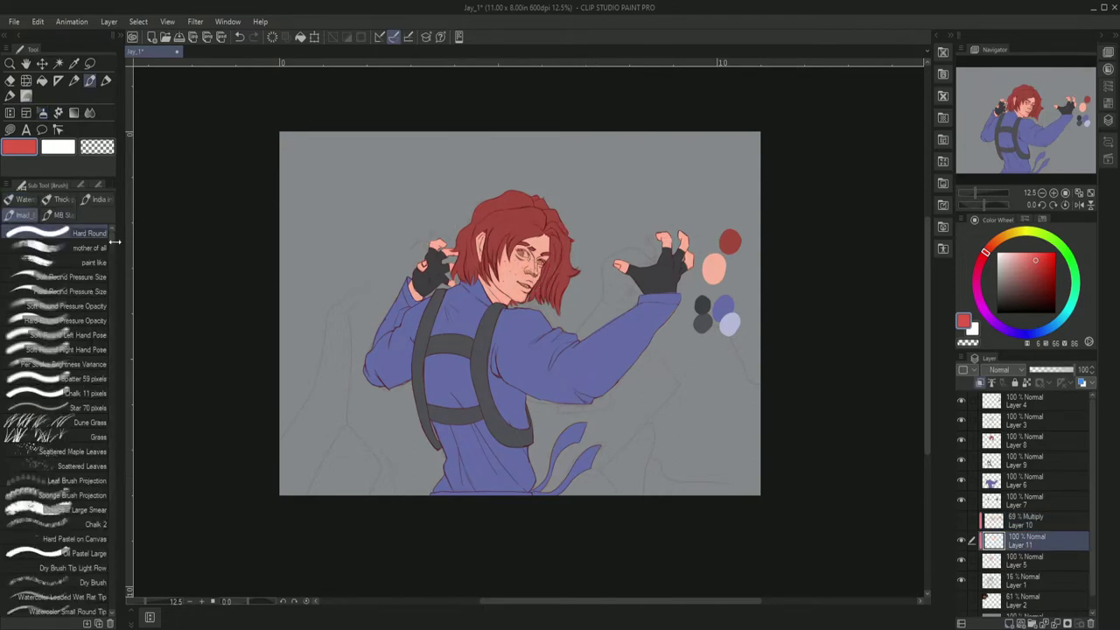
{"action": "key", "text": "b"}
{"action": "key", "text": "ctrl+plus"}
{"action": "left_click", "coordinate": [915, 385], "text": "alt"}
{"action": "scroll", "coordinate": [752, 350], "scroll_direction": "down", "scroll_amount": 2}
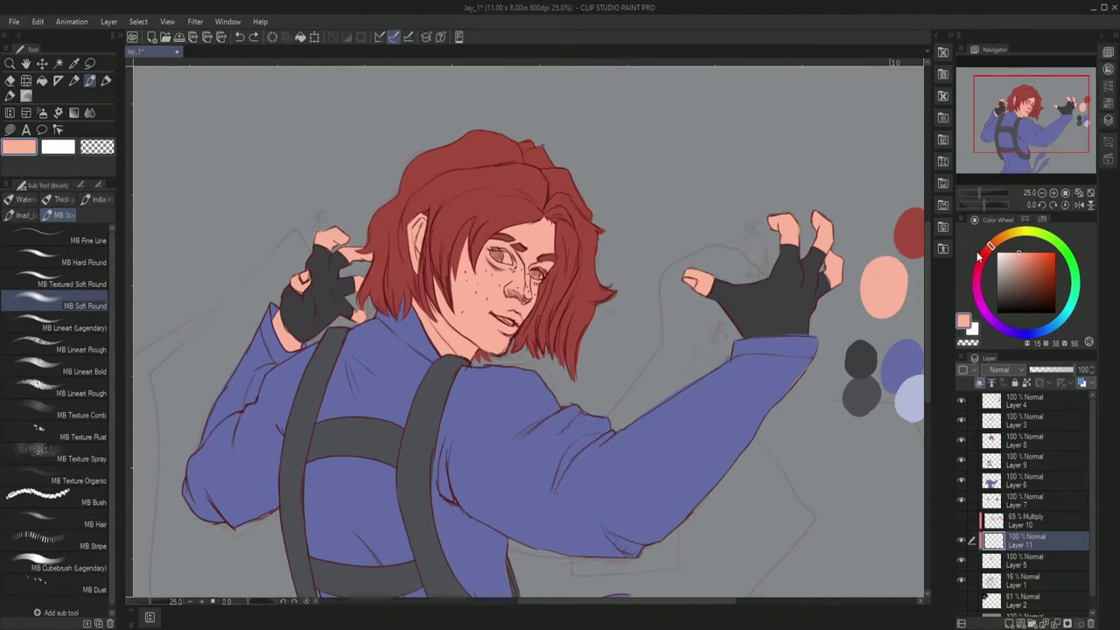
{"action": "left_click", "coordinate": [1027, 268]}
{"action": "mouse_move", "coordinate": [521, 275]}
{"action": "left_mouse_down"}
{"action": "mouse_move", "coordinate": [522, 299]}
{"action": "mouse_move", "coordinate": [497, 294]}
{"action": "mouse_move", "coordinate": [523, 312]}
{"action": "left_mouse_up"}
{"action": "mouse_move", "coordinate": [517, 247]}
{"action": "left_mouse_down"}
{"action": "mouse_move", "coordinate": [513, 273]}
{"action": "mouse_move", "coordinate": [483, 247]}
{"action": "mouse_move", "coordinate": [510, 246]}
{"action": "left_mouse_up"}
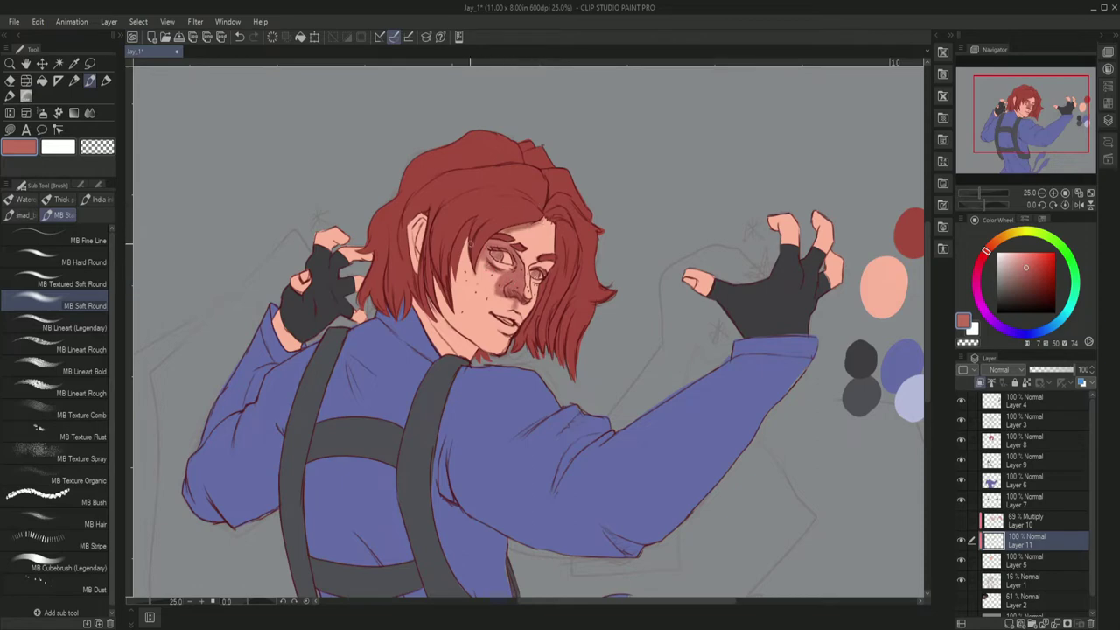
{"action": "mouse_move", "coordinate": [507, 331]}
{"action": "left_mouse_down"}
{"action": "mouse_move", "coordinate": [495, 352]}
{"action": "mouse_move", "coordinate": [438, 325]}
{"action": "mouse_move", "coordinate": [433, 354]}
{"action": "left_mouse_up"}
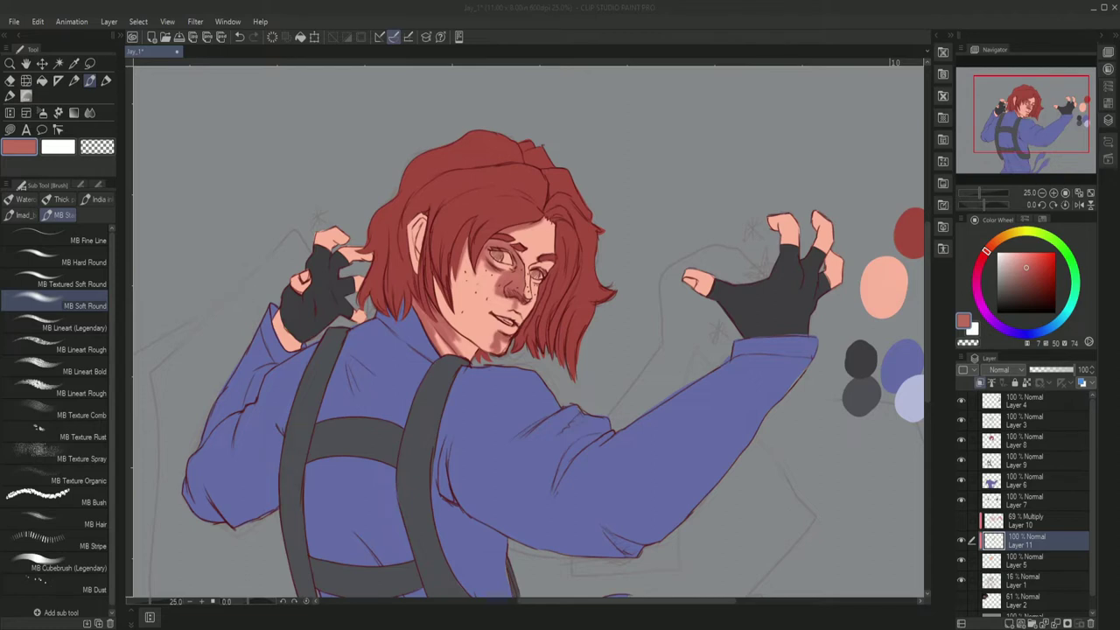
{"action": "key", "text": "ctrl+z"}
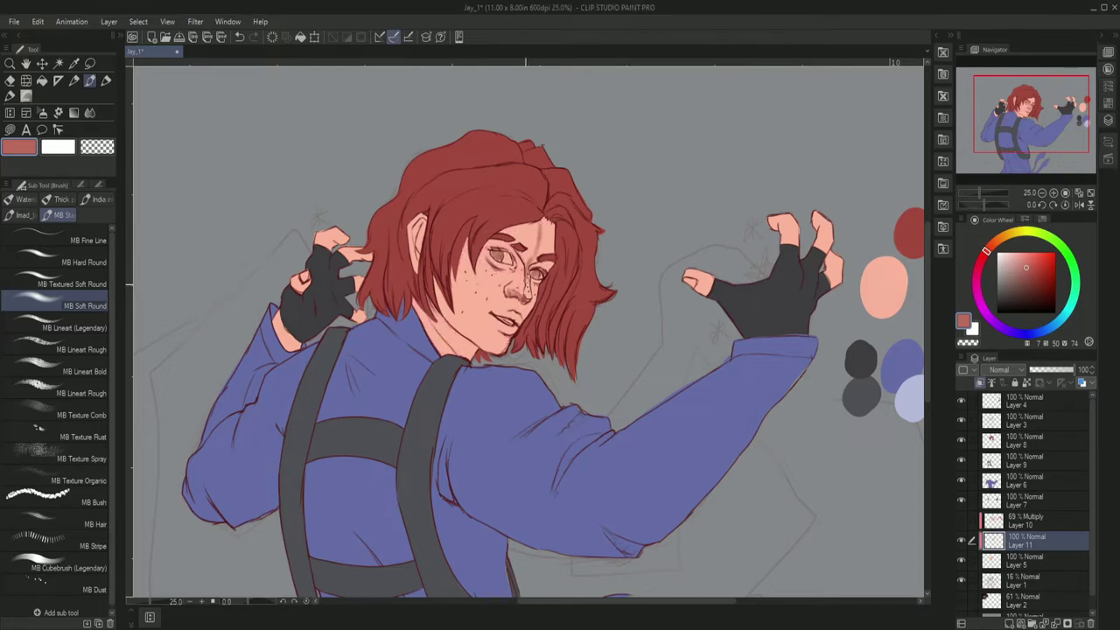
Paint muted red shadows across the face, neck and fingers on Layer 11 with the MB Hard Round brush.
{"action": "key", "text": "comma"}
{"action": "left_click_drag", "start_coordinate": [516, 298], "coordinate": [469, 236]}
{"action": "left_click_drag", "start_coordinate": [521, 263], "coordinate": [495, 350]}
{"action": "mouse_move", "coordinate": [516, 284]}
{"action": "left_mouse_down"}
{"action": "mouse_move", "coordinate": [459, 341]}
{"action": "mouse_move", "coordinate": [490, 346]}
{"action": "left_mouse_up"}
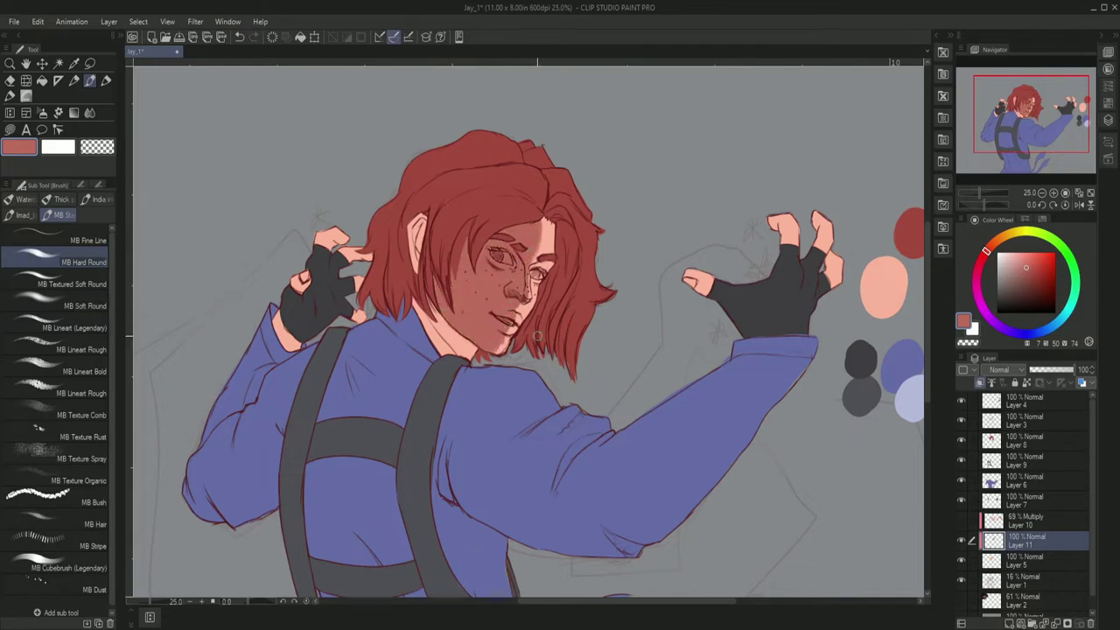
{"action": "mouse_move", "coordinate": [427, 302]}
{"action": "left_mouse_down"}
{"action": "mouse_move", "coordinate": [439, 351]}
{"action": "mouse_move", "coordinate": [466, 348]}
{"action": "left_mouse_up"}
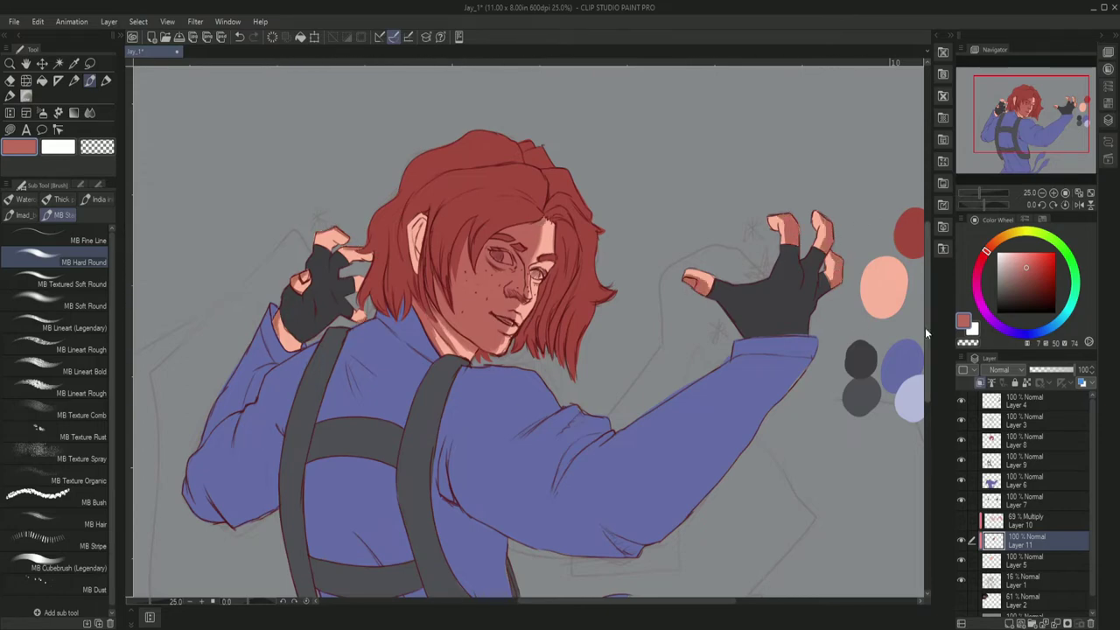
Soften the shadow edges on the forehead, neck and chin with the Simple blender.
{"action": "scroll", "coordinate": [525, 332], "scroll_direction": "down", "scroll_amount": 1}
{"action": "key", "text": "j"}
{"action": "left_click_drag", "start_coordinate": [543, 196], "coordinate": [525, 236]}
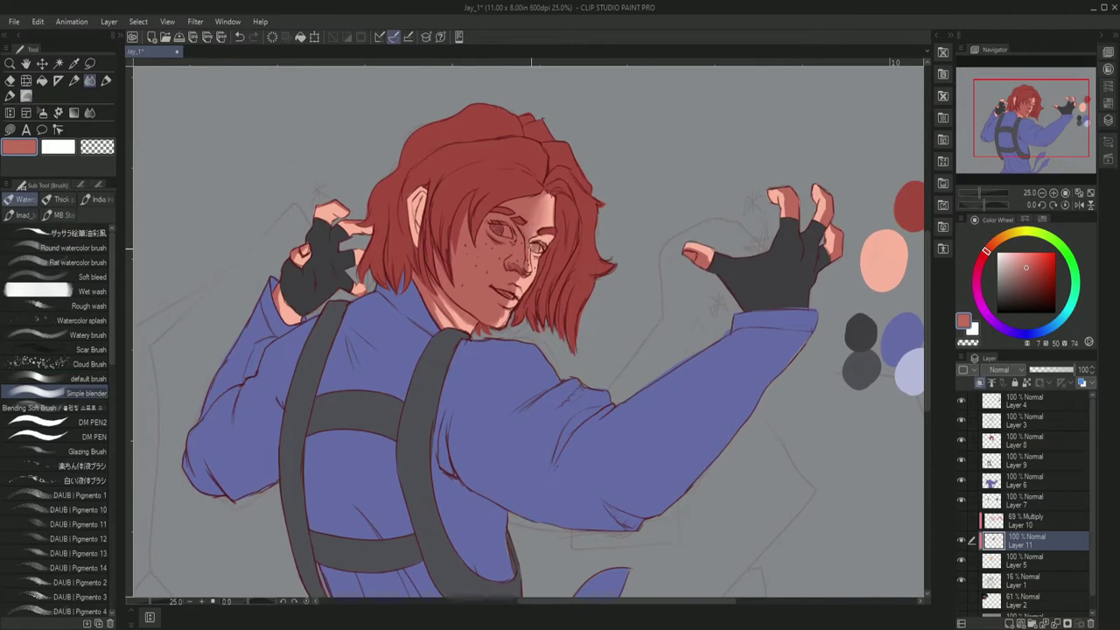
{"action": "mouse_move", "coordinate": [469, 296]}
{"action": "left_mouse_down"}
{"action": "mouse_move", "coordinate": [443, 326]}
{"action": "mouse_move", "coordinate": [437, 306]}
{"action": "left_mouse_up"}
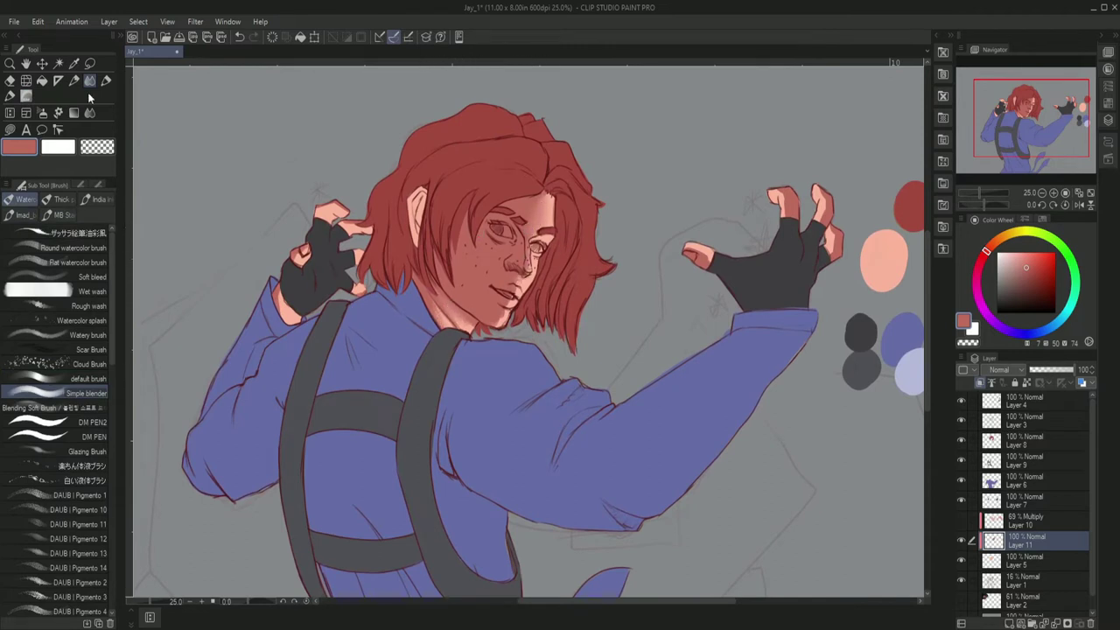
{"action": "key", "text": "b"}
{"action": "key", "text": "j"}
{"action": "left_click_drag", "start_coordinate": [502, 299], "coordinate": [498, 329]}
Shade the ear in muted red and refine its shadow with transparent colour and the Simple blender.
{"action": "key", "text": "b"}
{"action": "left_click_drag", "start_coordinate": [418, 187], "coordinate": [411, 247]}
{"action": "key", "text": "c"}
{"action": "key", "text": "j"}
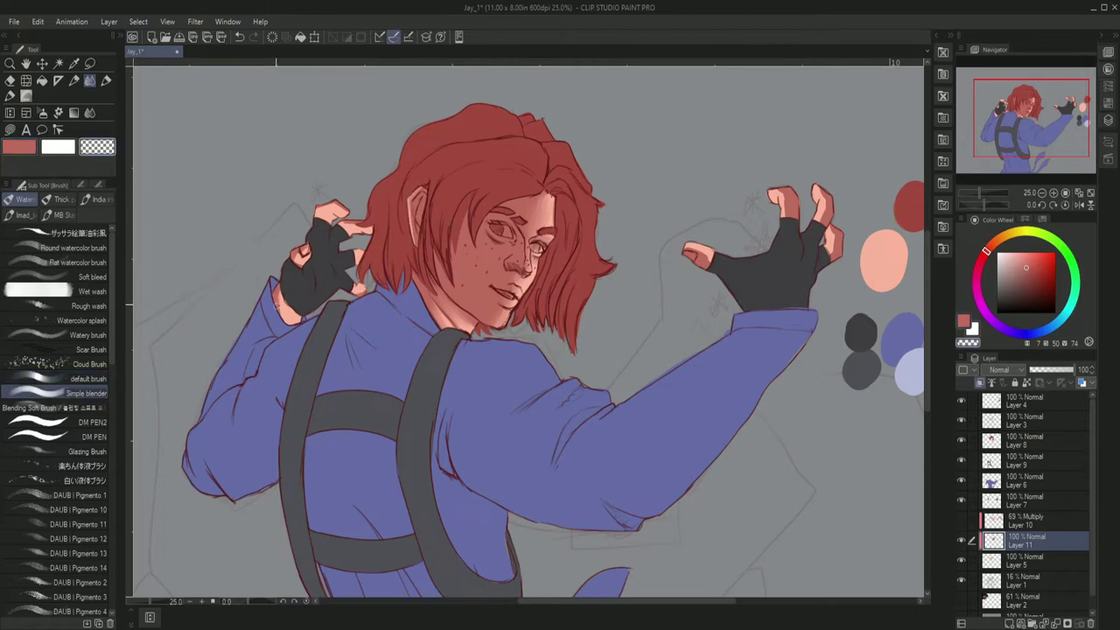
Refine the finger shading on the outstretched hand with the transparent default brush and the Simple blender.
{"action": "scroll", "coordinate": [525, 332], "scroll_direction": "right", "scroll_amount": 3}
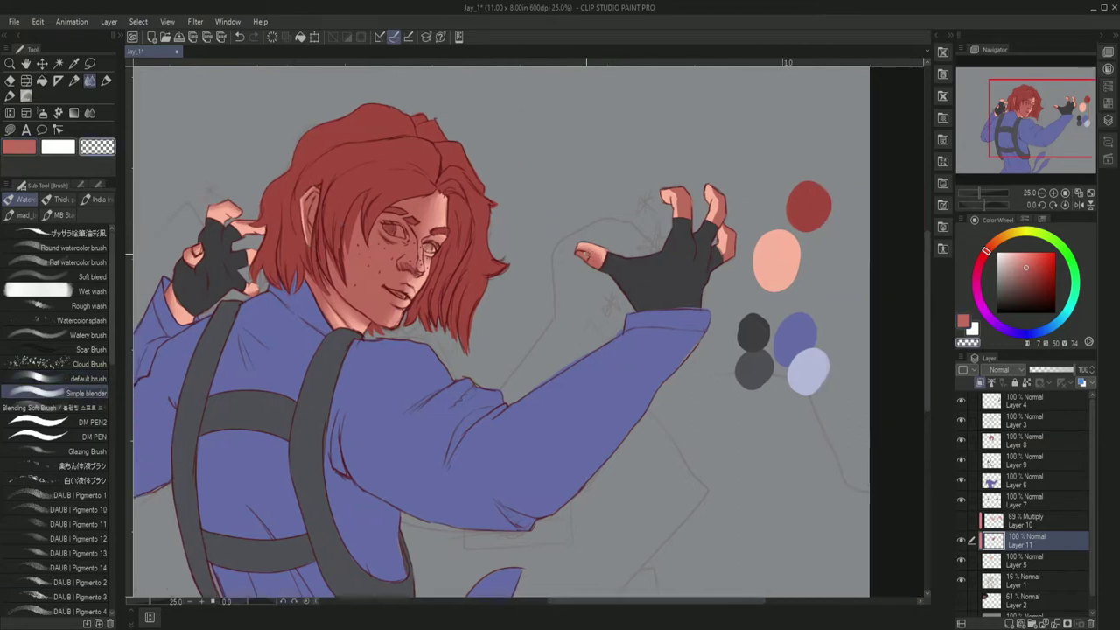
{"action": "key", "text": "b"}
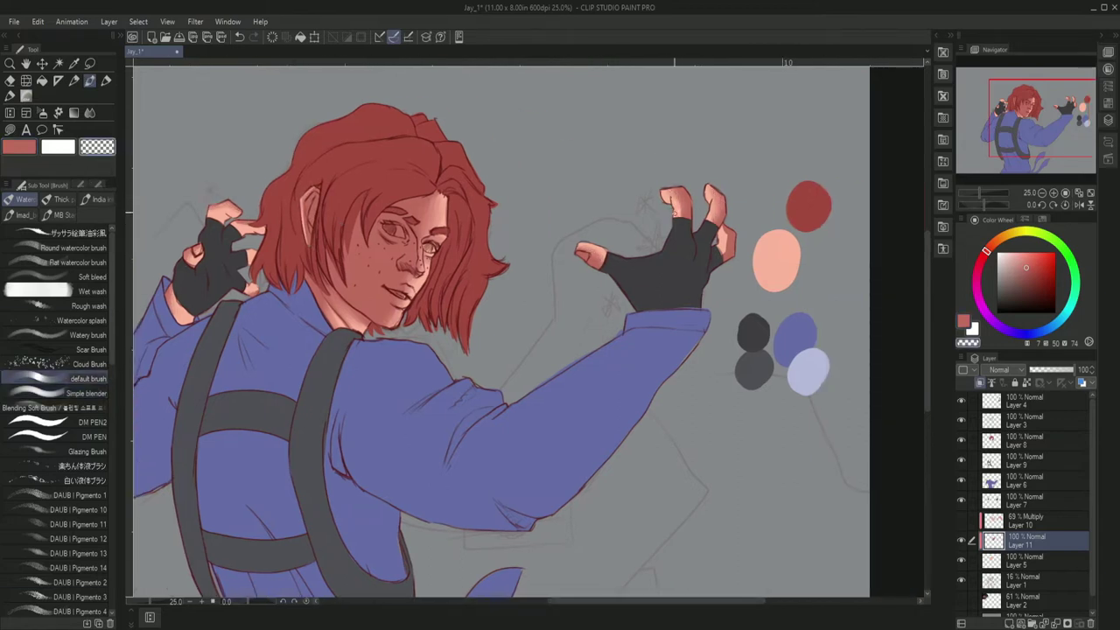
{"action": "key", "text": "j"}
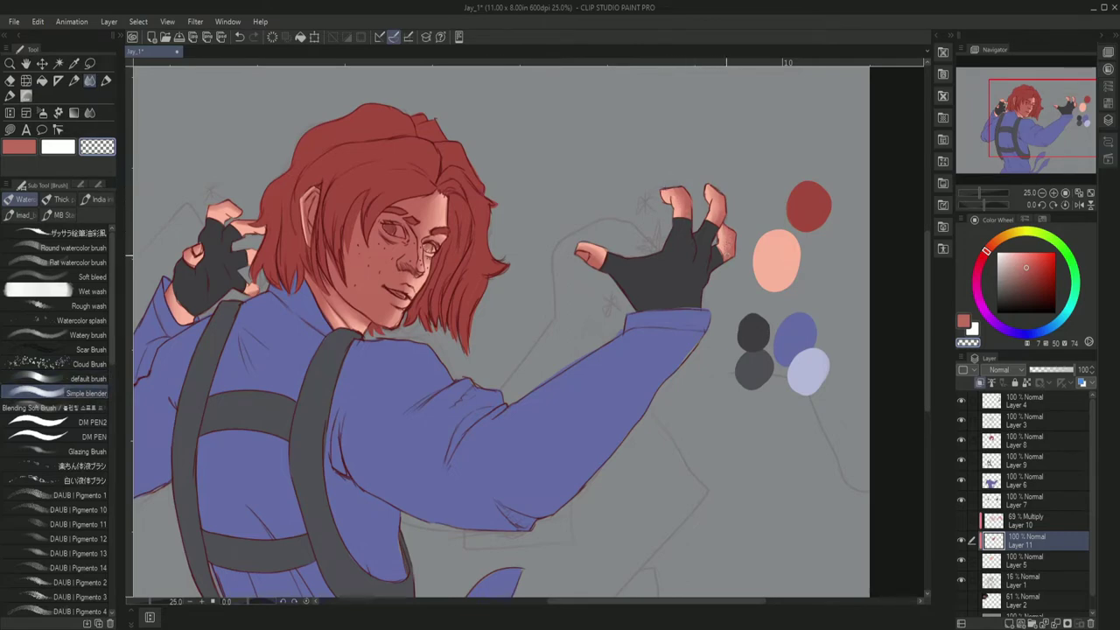
Erase a light patch on the cheek beneath the eye with transparent colour and blend it into the facial shadow.
{"action": "scroll", "coordinate": [280, 282], "scroll_direction": "left", "scroll_amount": 3}
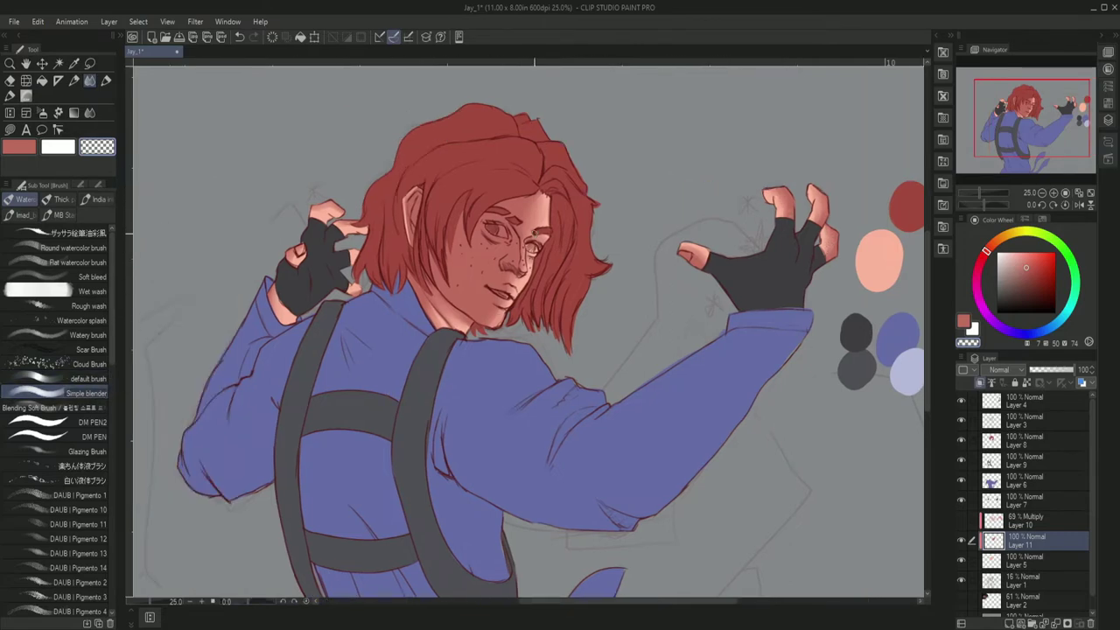
{"action": "key", "text": "b"}
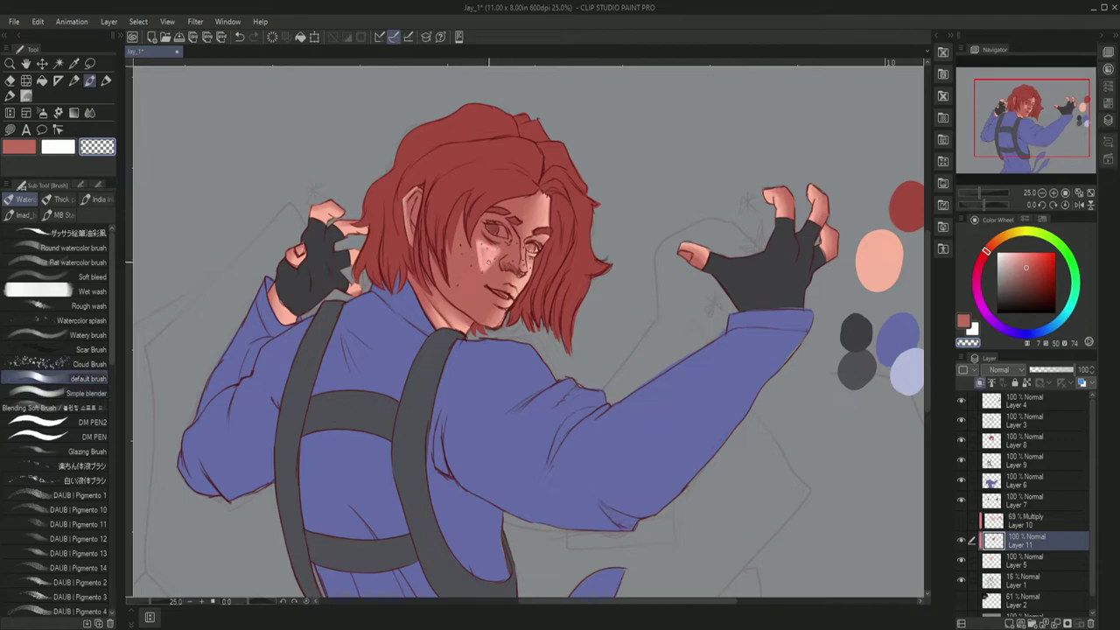
{"action": "key", "text": "j"}
{"action": "left_click_drag", "start_coordinate": [490, 245], "coordinate": [487, 268]}
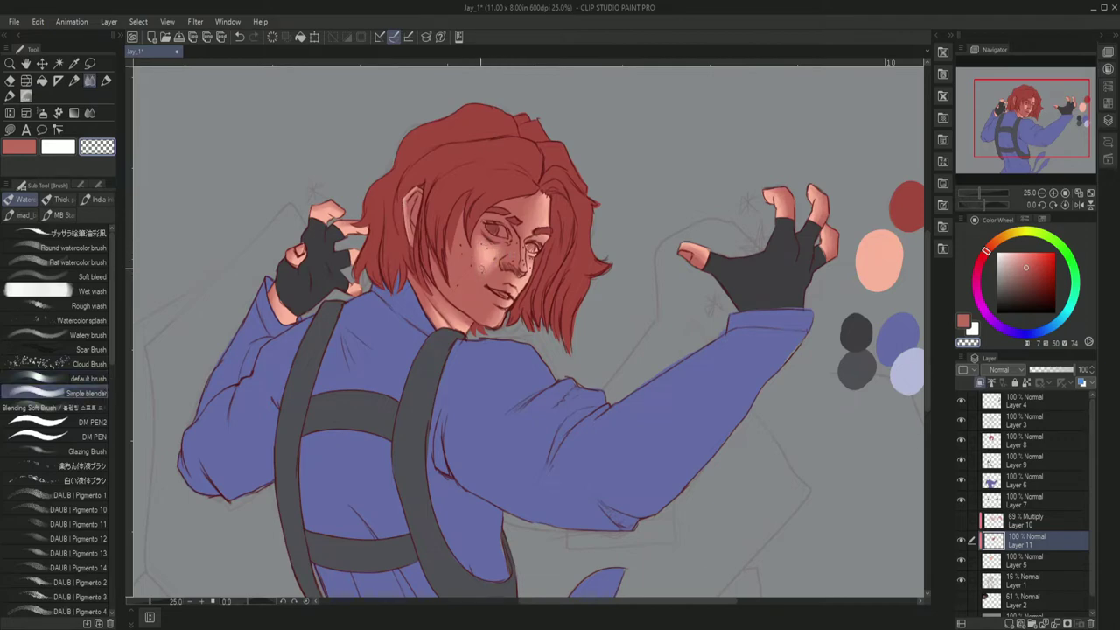
{"action": "key", "text": "b"}
{"action": "key", "text": "j"}
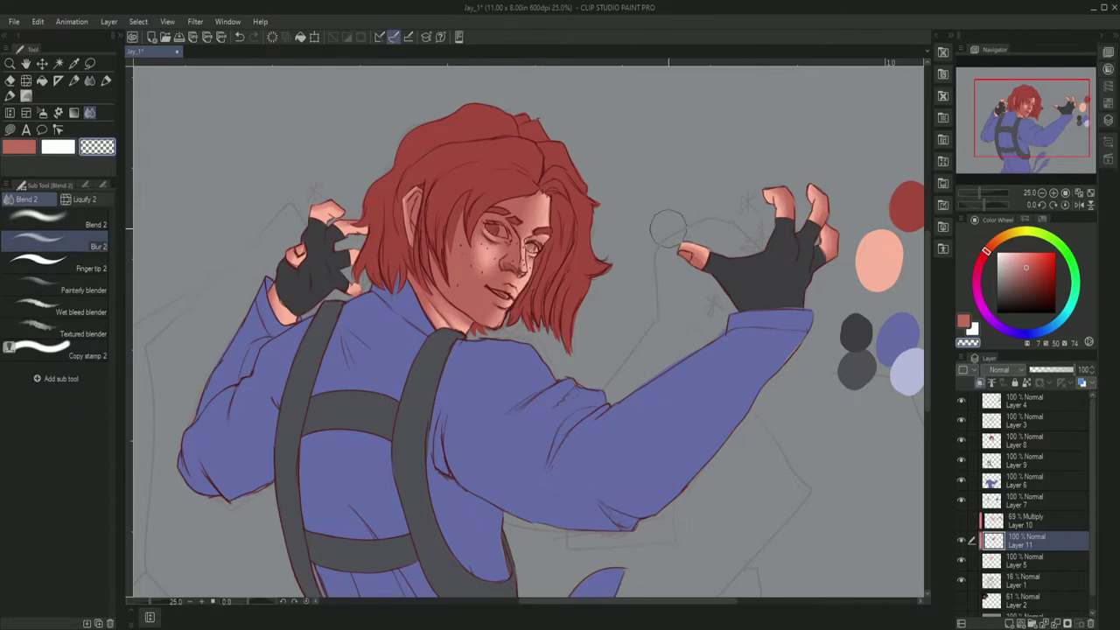
Paint muted red shadows along the hair edge of the face, the neck and the fingers with the default brush on Layer 11.
{"action": "key", "text": "b"}
{"action": "mouse_move", "coordinate": [984, 254]}
{"action": "left_mouse_down"}
{"action": "mouse_move", "coordinate": [974, 310]}
{"action": "mouse_move", "coordinate": [983, 255]}
{"action": "left_mouse_up"}
{"action": "key", "text": "ctrl+z"}
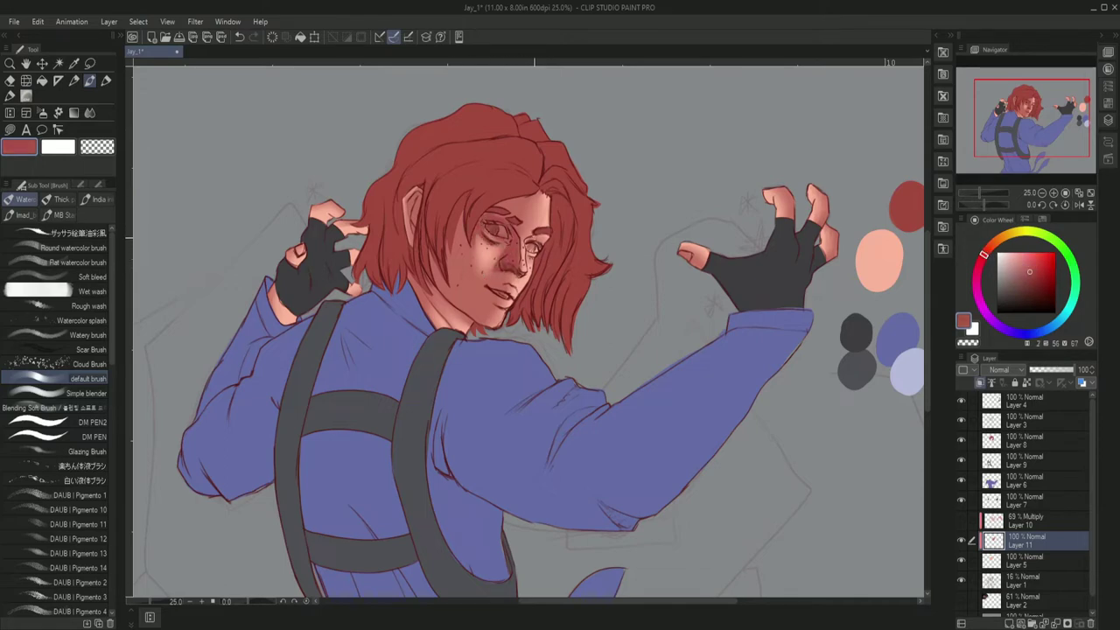
{"action": "mouse_move", "coordinate": [473, 224]}
{"action": "left_mouse_down"}
{"action": "mouse_move", "coordinate": [464, 261]}
{"action": "mouse_move", "coordinate": [442, 280]}
{"action": "mouse_move", "coordinate": [465, 308]}
{"action": "left_mouse_up"}
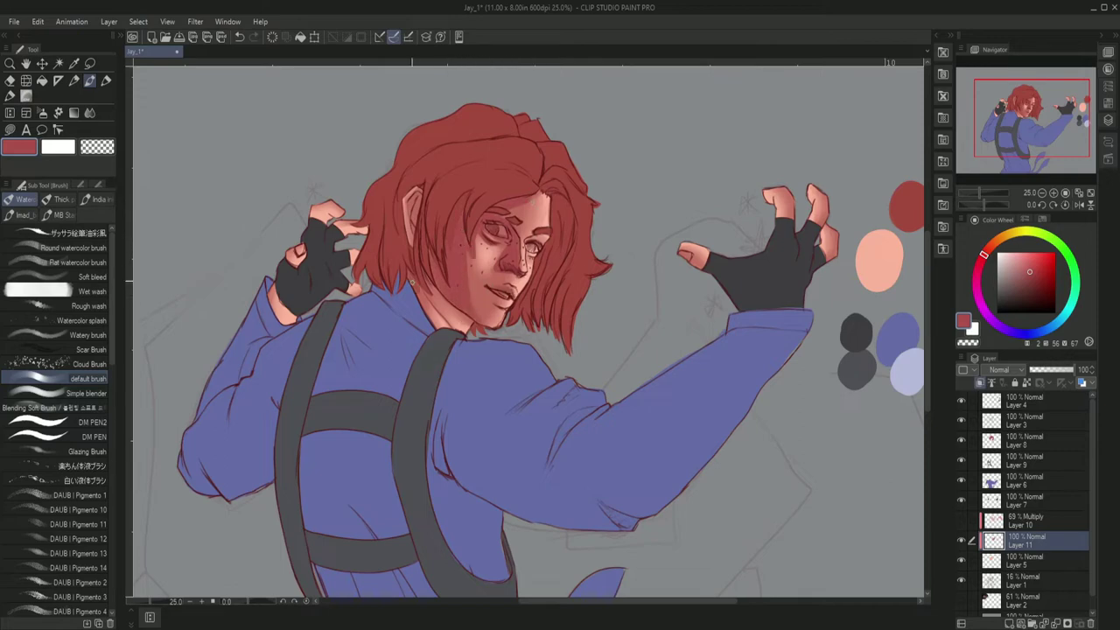
{"action": "left_click_drag", "start_coordinate": [412, 281], "coordinate": [453, 315]}
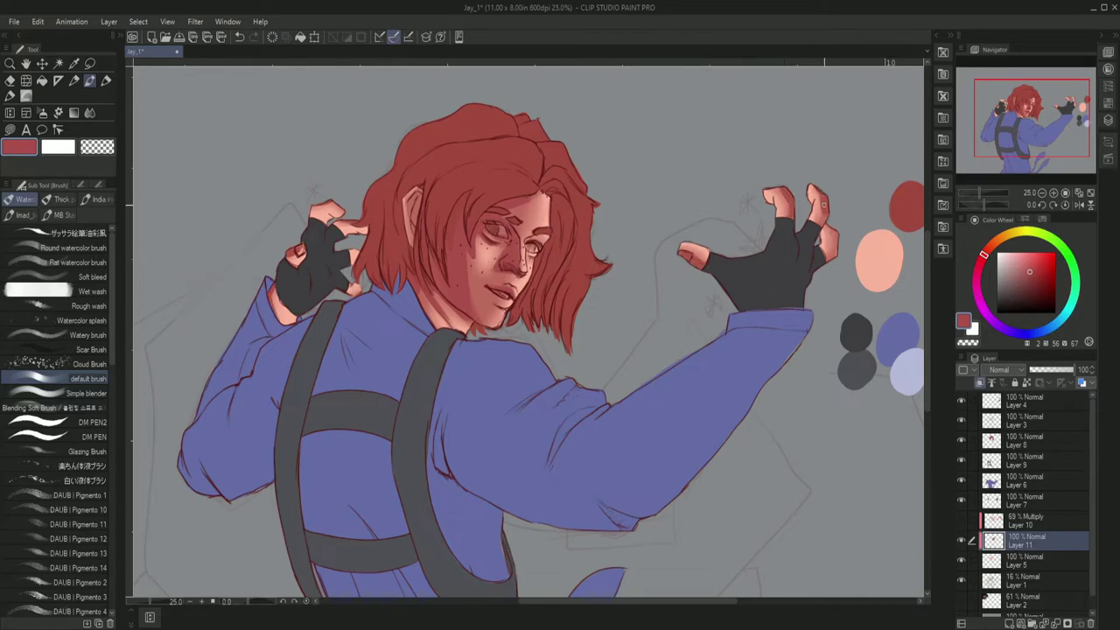
{"action": "scroll", "coordinate": [829, 245], "scroll_direction": "down", "scroll_amount": 1}
{"action": "left_click", "coordinate": [93, 391]}
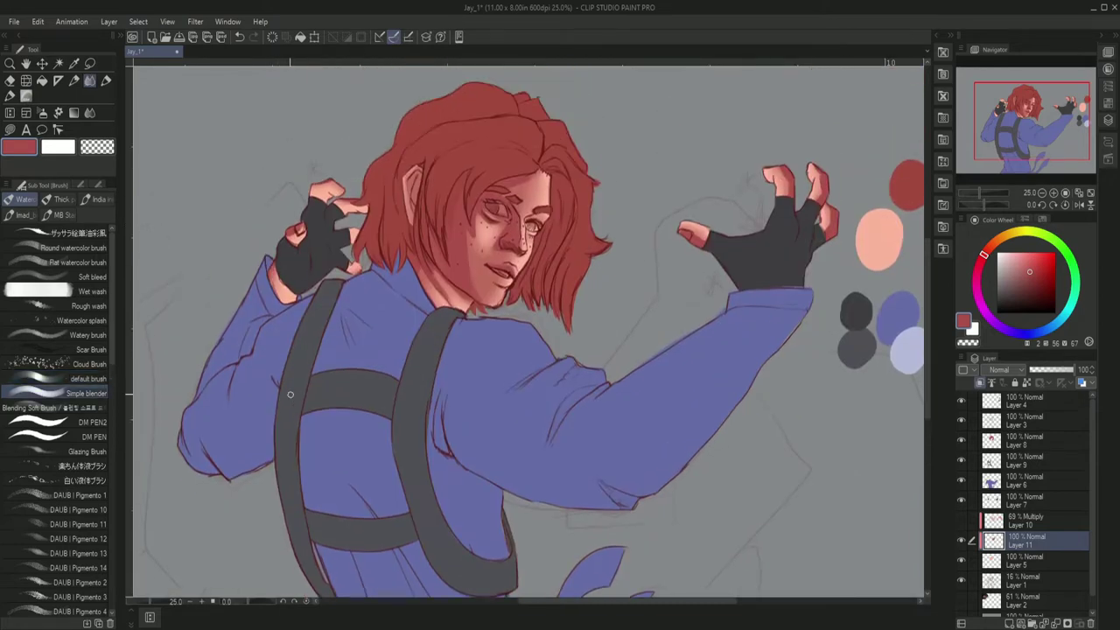
Refine the cheek shadow under the eye with the default brush, using reds sampled from the surrounding skin.
{"action": "left_click", "coordinate": [89, 379]}
{"action": "left_click", "coordinate": [470, 272], "text": "alt"}
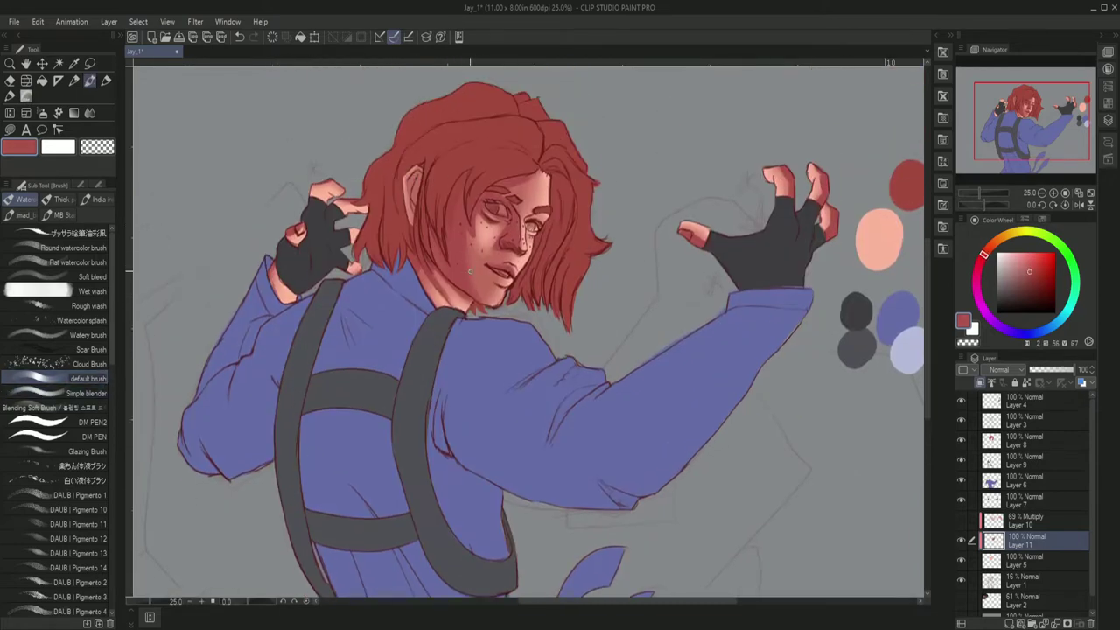
{"action": "left_click", "coordinate": [455, 210], "text": "alt"}
{"action": "left_click", "coordinate": [486, 214], "text": "alt"}
{"action": "left_click", "coordinate": [486, 219], "text": "alt"}
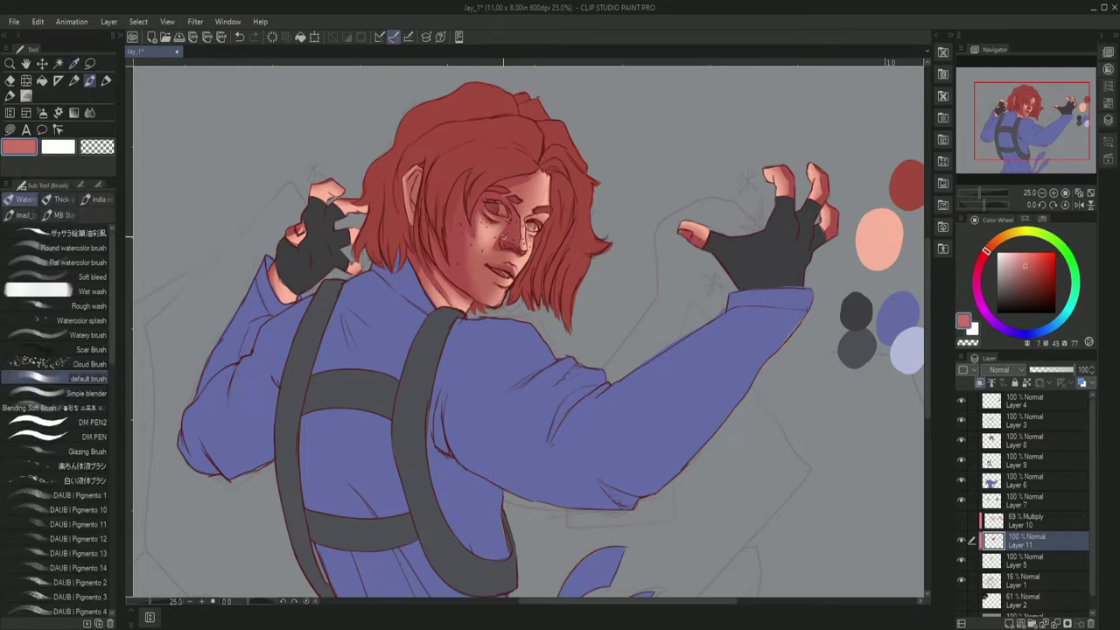
{"action": "left_click", "coordinate": [498, 238], "text": "alt"}
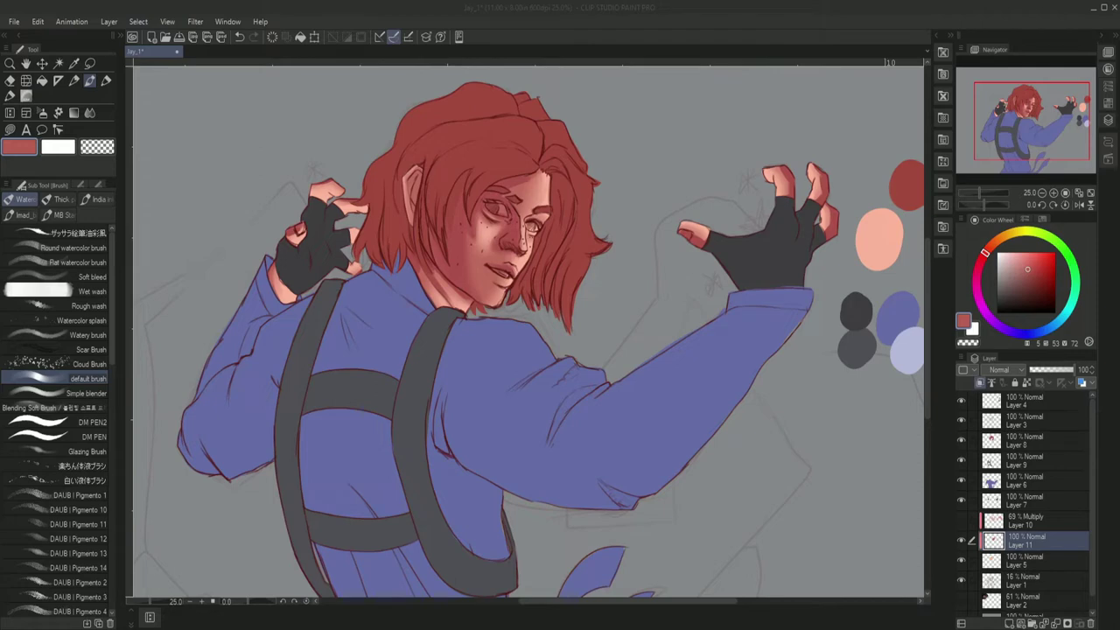
Touch up the shading at the forehead hairline and on the neck with sampled skin shadow tones.
{"action": "left_click", "coordinate": [522, 180], "text": "alt"}
{"action": "left_click", "coordinate": [530, 181], "text": "alt"}
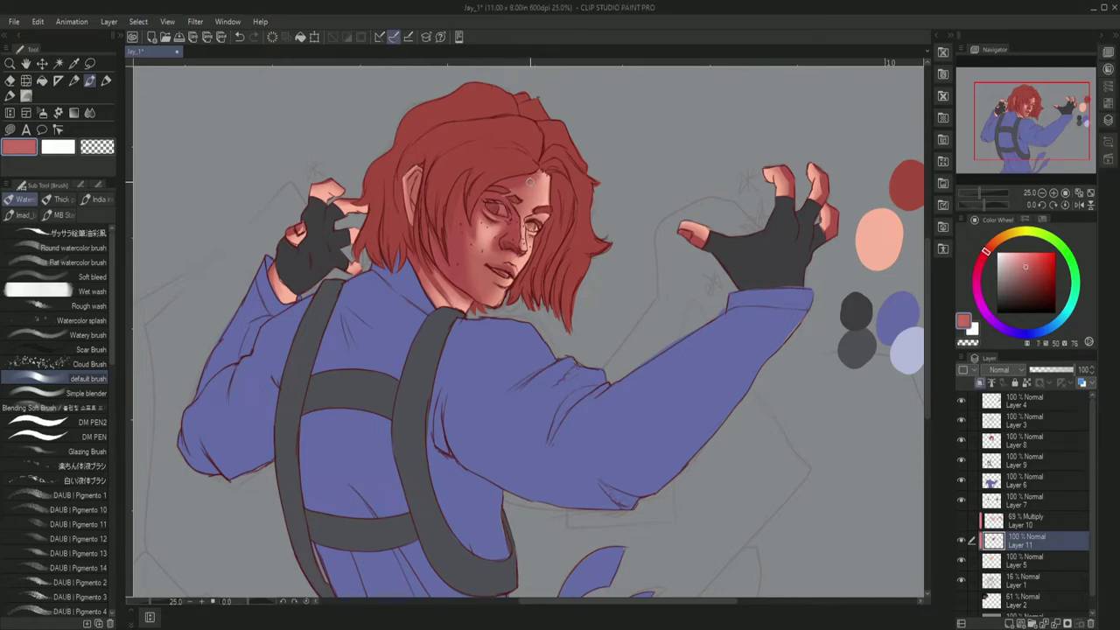
{"action": "left_click", "coordinate": [420, 281], "text": "alt"}
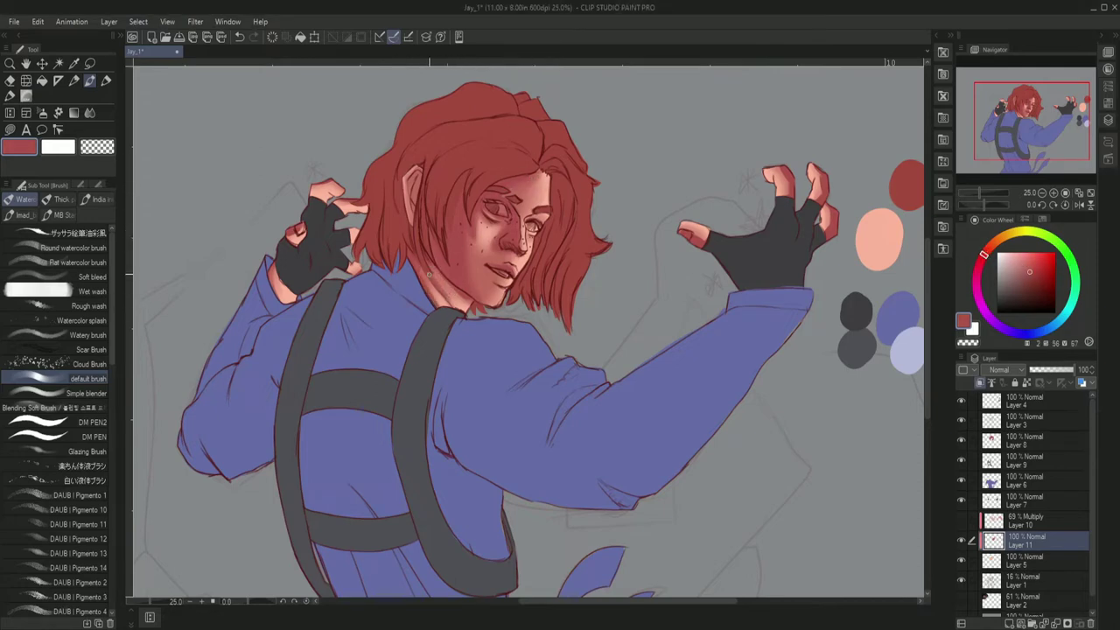
{"action": "left_click", "coordinate": [470, 307], "text": "alt"}
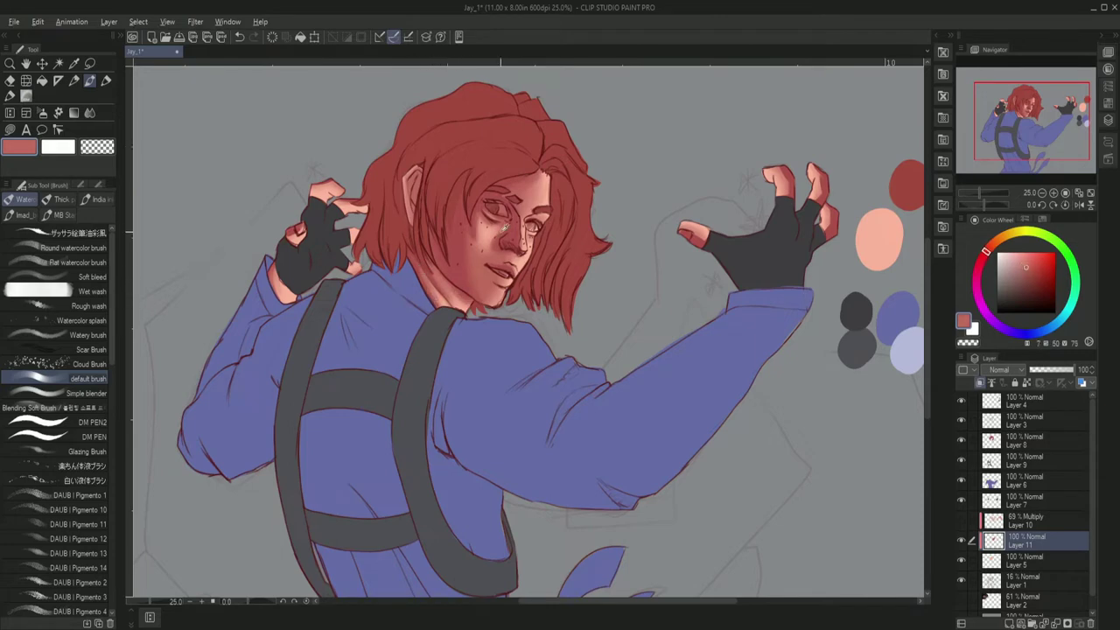
Even out the shadow transition between cheek and nose with sampled mid-tones and the Simple blender.
{"action": "left_click", "coordinate": [504, 226], "text": "alt"}
{"action": "left_click", "coordinate": [505, 226], "text": "alt"}
{"action": "left_click", "coordinate": [488, 235], "text": "alt"}
{"action": "left_click", "coordinate": [496, 230], "text": "alt"}
{"action": "left_click", "coordinate": [499, 231], "text": "alt"}
{"action": "left_click", "coordinate": [277, 274], "text": "alt"}
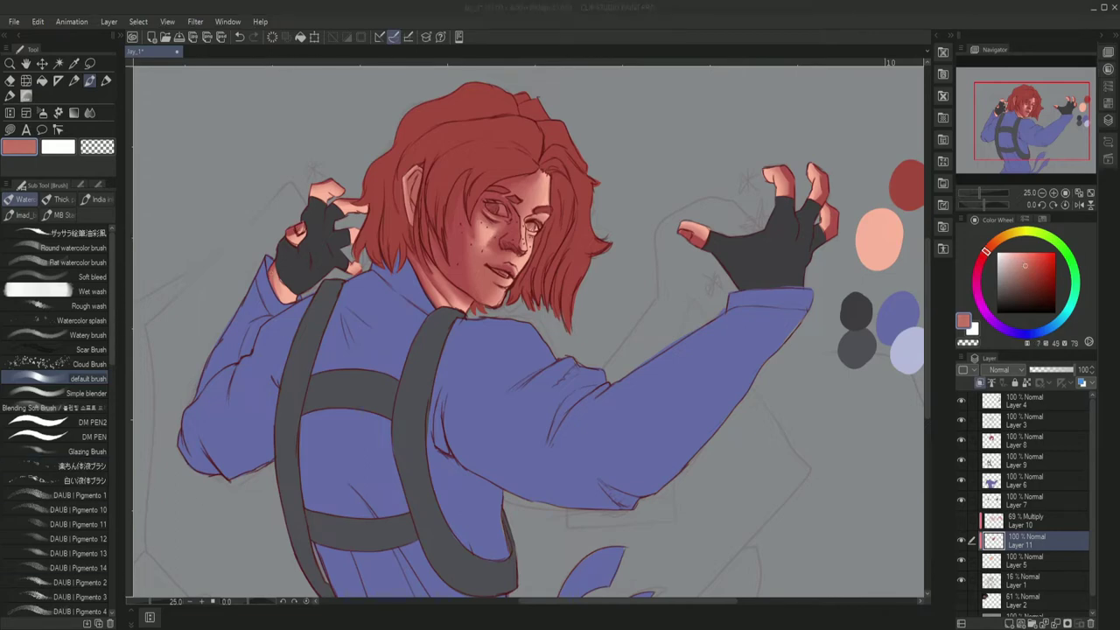
{"action": "left_click", "coordinate": [86, 393]}
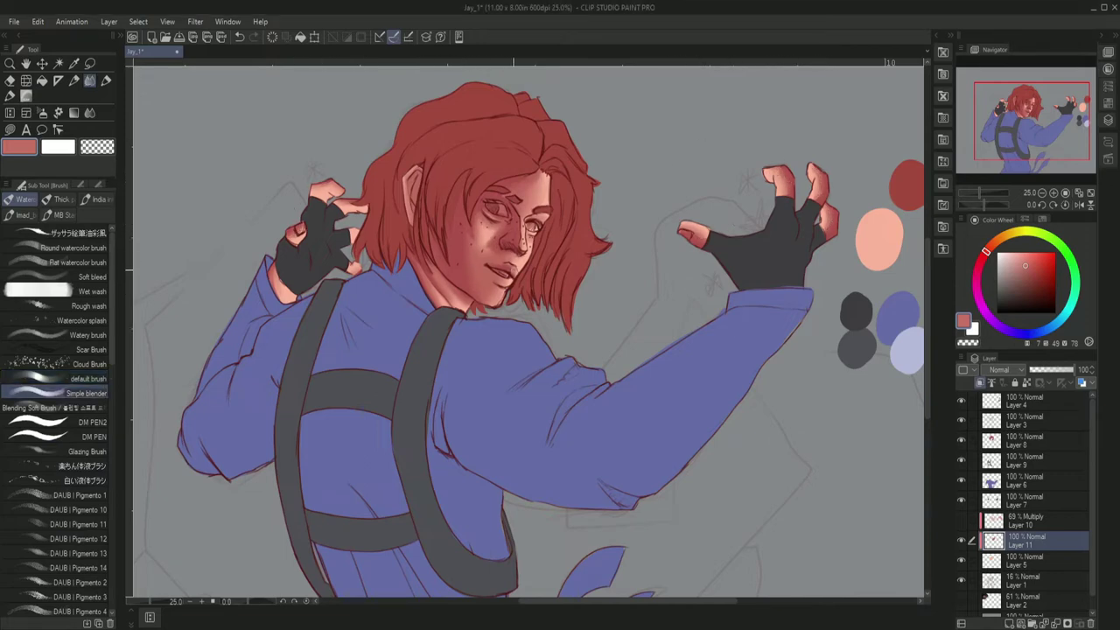
Choose a darker red and paint a deeper shadow beneath the nose on Layer 11 with the default brush.
{"action": "left_click", "coordinate": [964, 520]}
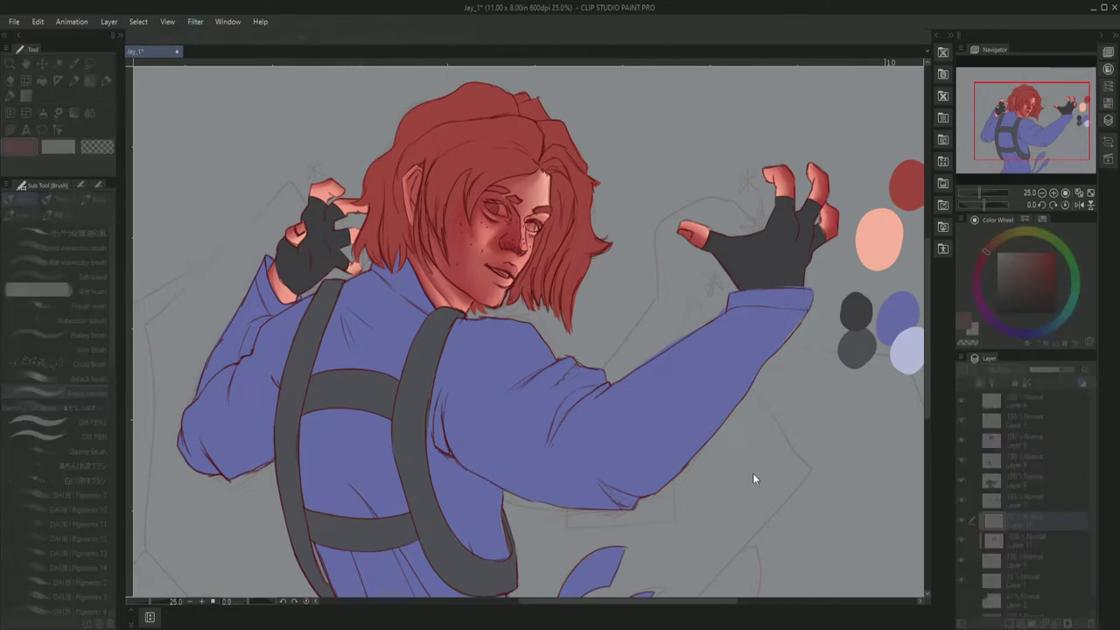
{"action": "left_click", "coordinate": [1028, 282]}
{"action": "left_click", "coordinate": [62, 378]}
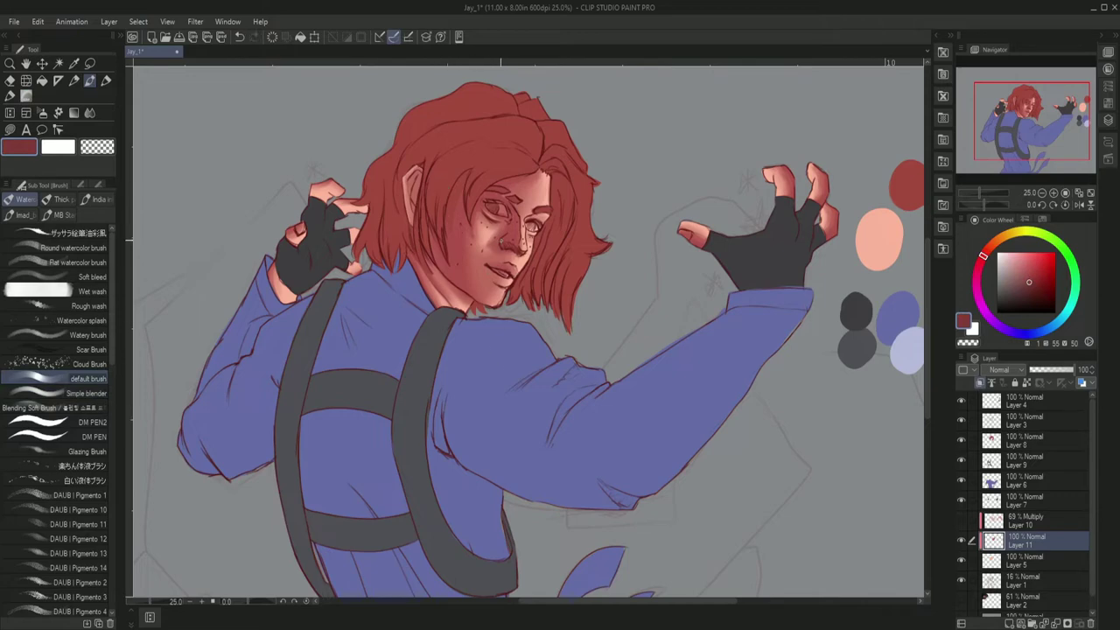
{"action": "left_click_drag", "start_coordinate": [506, 248], "coordinate": [524, 254]}
Lower the line art on Layer 3 to 44% opacity and add dark red shadows around the eye, nose and neck.
{"action": "left_click_drag", "start_coordinate": [1032, 433], "coordinate": [1015, 432]}
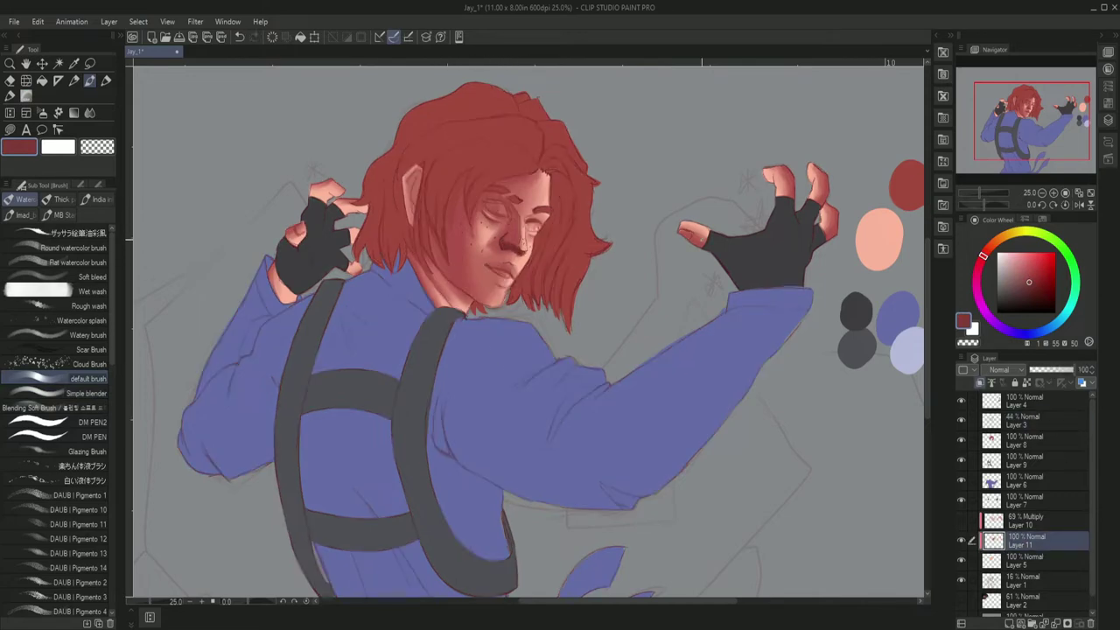
{"action": "mouse_move", "coordinate": [482, 212]}
{"action": "left_mouse_down"}
{"action": "mouse_move", "coordinate": [491, 219]}
{"action": "mouse_move", "coordinate": [510, 204]}
{"action": "mouse_move", "coordinate": [520, 240]}
{"action": "left_mouse_up"}
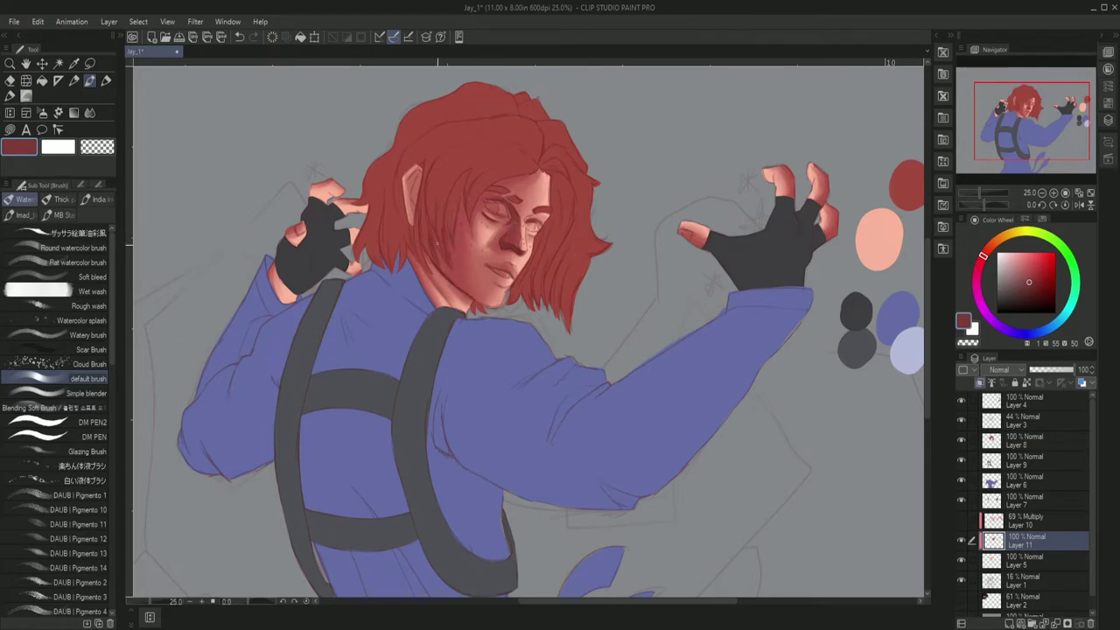
{"action": "mouse_move", "coordinate": [411, 256]}
{"action": "left_mouse_down"}
{"action": "mouse_move", "coordinate": [433, 289]}
{"action": "mouse_move", "coordinate": [435, 273]}
{"action": "left_mouse_up"}
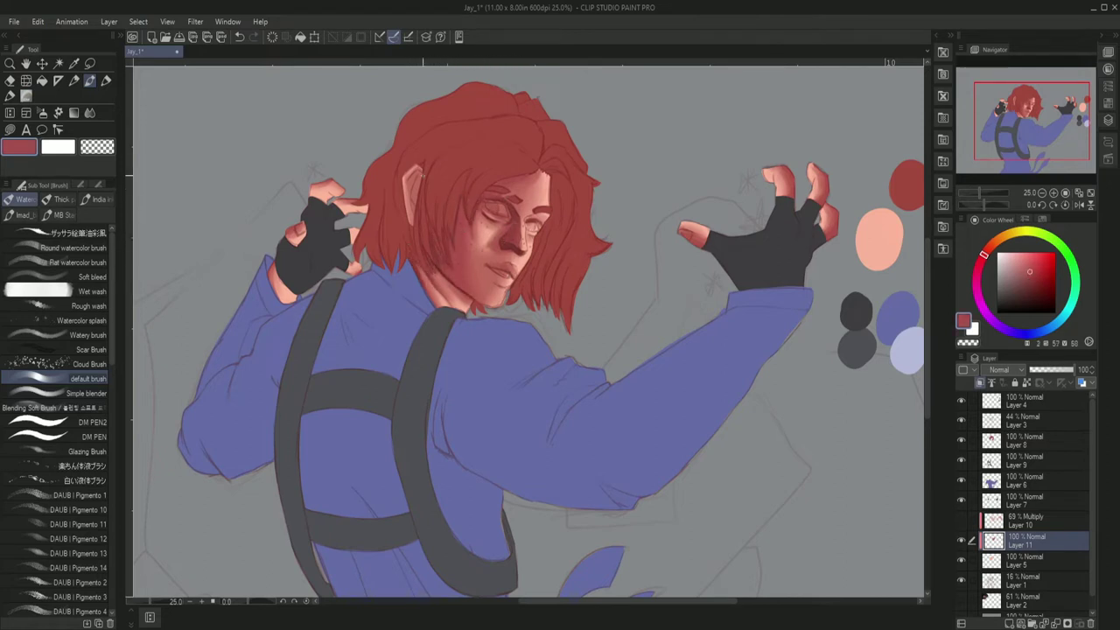
Shade the inner ear, lips and hair-side cheek with reds sampled from the facial shadows.
{"action": "left_click_drag", "start_coordinate": [421, 174], "coordinate": [557, 244]}
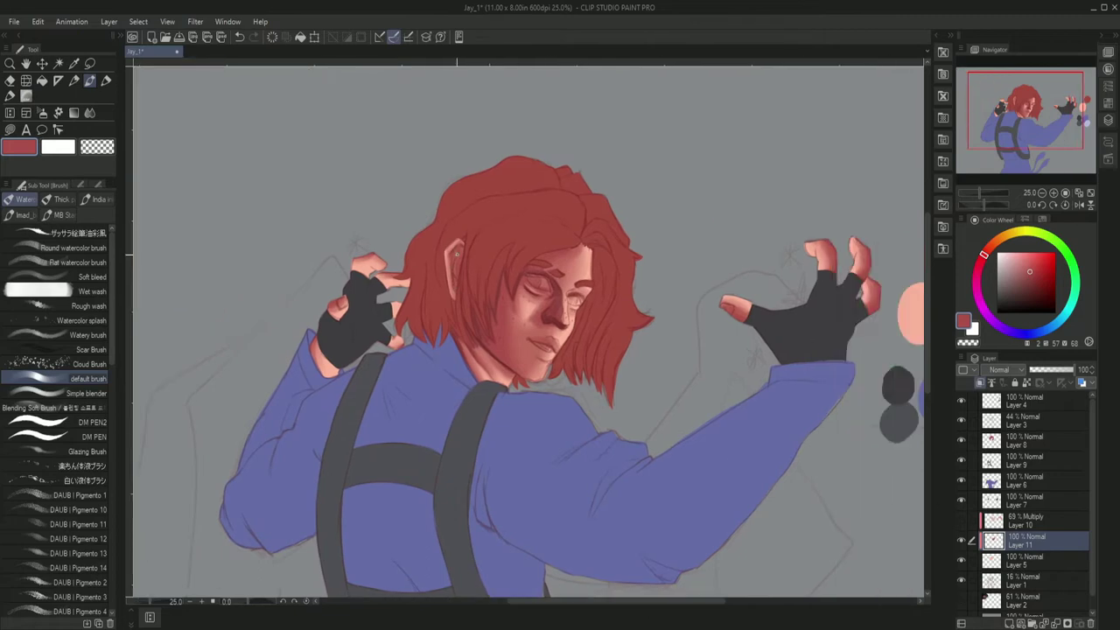
{"action": "left_click", "coordinate": [524, 250], "text": "alt"}
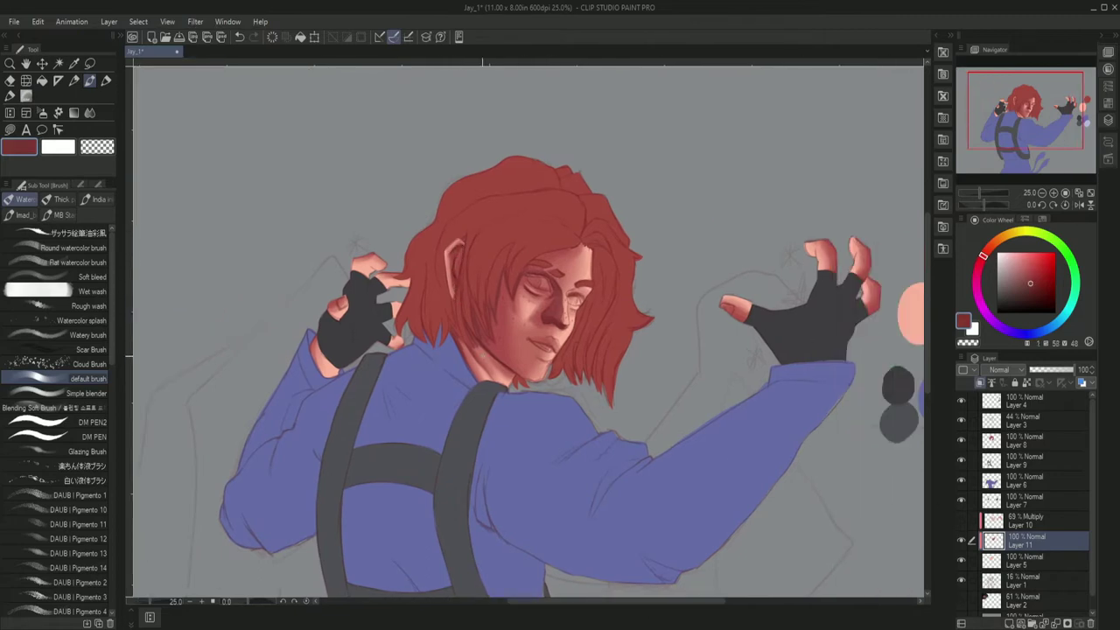
{"action": "left_click", "coordinate": [541, 361], "text": "alt"}
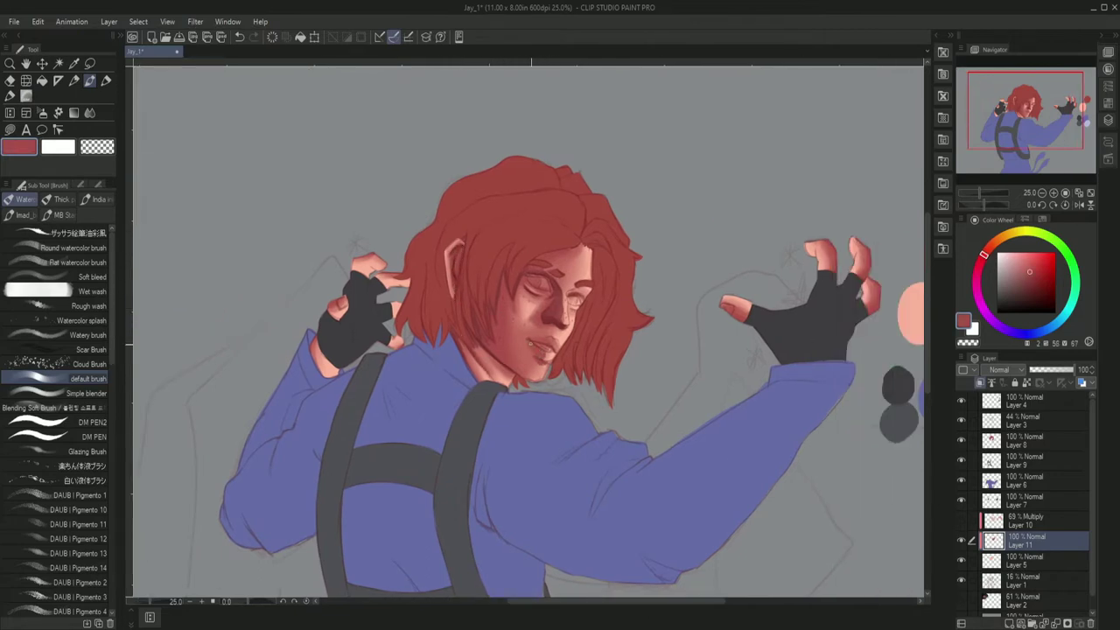
{"action": "left_click", "coordinate": [541, 353], "text": "alt"}
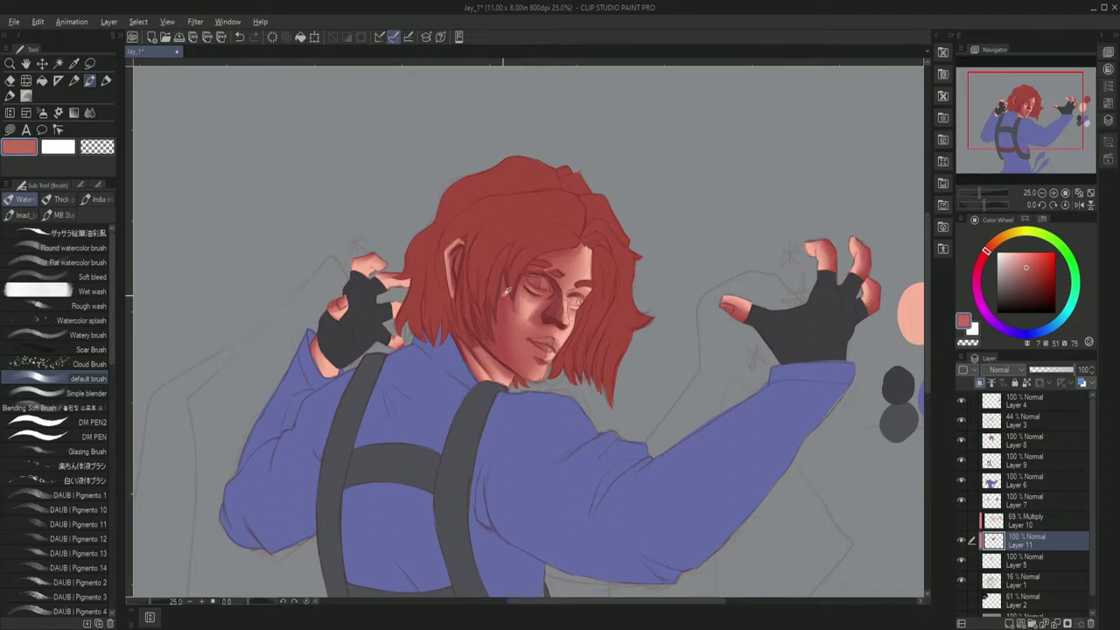
{"action": "left_click", "coordinate": [474, 305], "text": "alt"}
{"action": "mouse_move", "coordinate": [535, 343]}
{"action": "left_mouse_down"}
{"action": "mouse_move", "coordinate": [577, 313]}
{"action": "mouse_move", "coordinate": [555, 343]}
{"action": "left_mouse_up"}
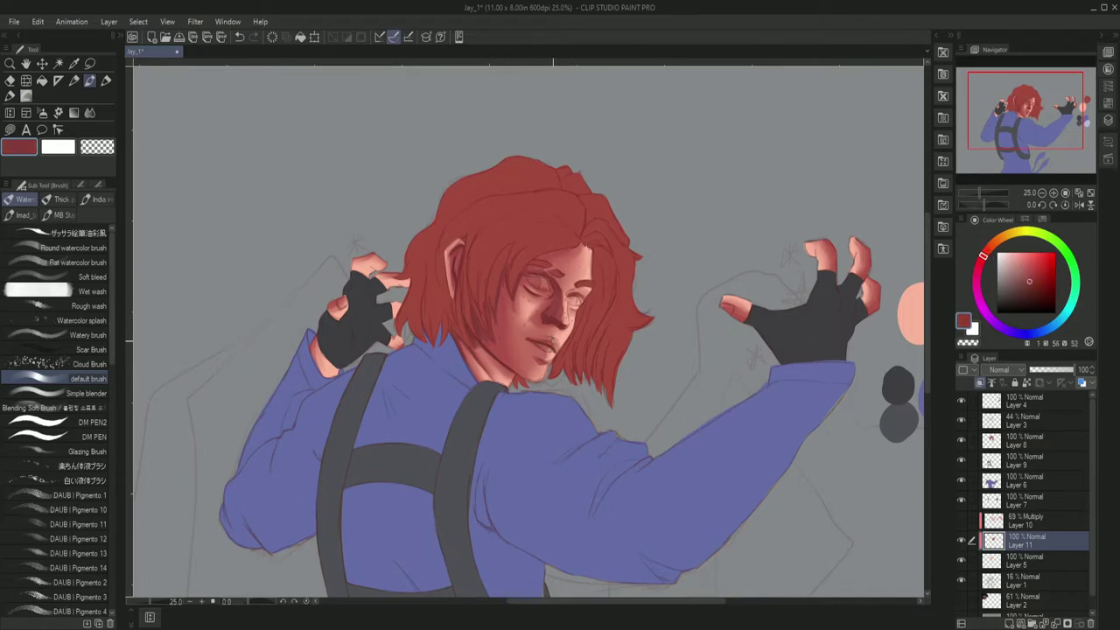
Add dark red shadows to the fingers of both hands with the default brush and soften them with the Simple blender.
{"action": "key", "text": "j"}
{"action": "key", "text": "b"}
{"action": "left_click_drag", "start_coordinate": [404, 286], "coordinate": [389, 286]}
{"action": "scroll", "coordinate": [507, 280], "scroll_direction": "right", "scroll_amount": 2}
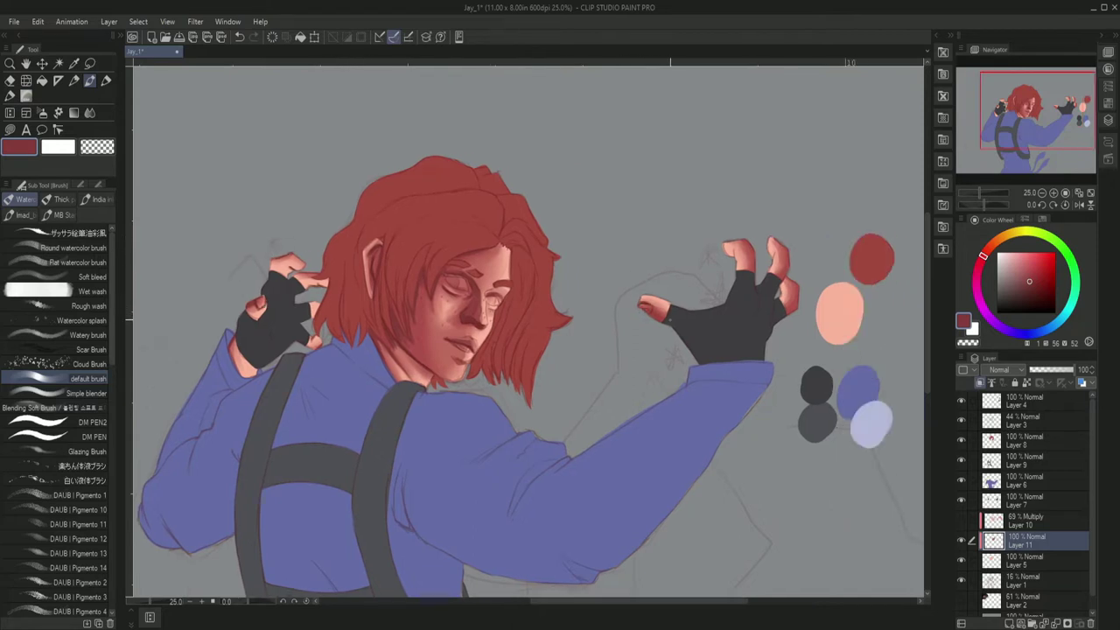
{"action": "left_click_drag", "start_coordinate": [781, 251], "coordinate": [789, 268]}
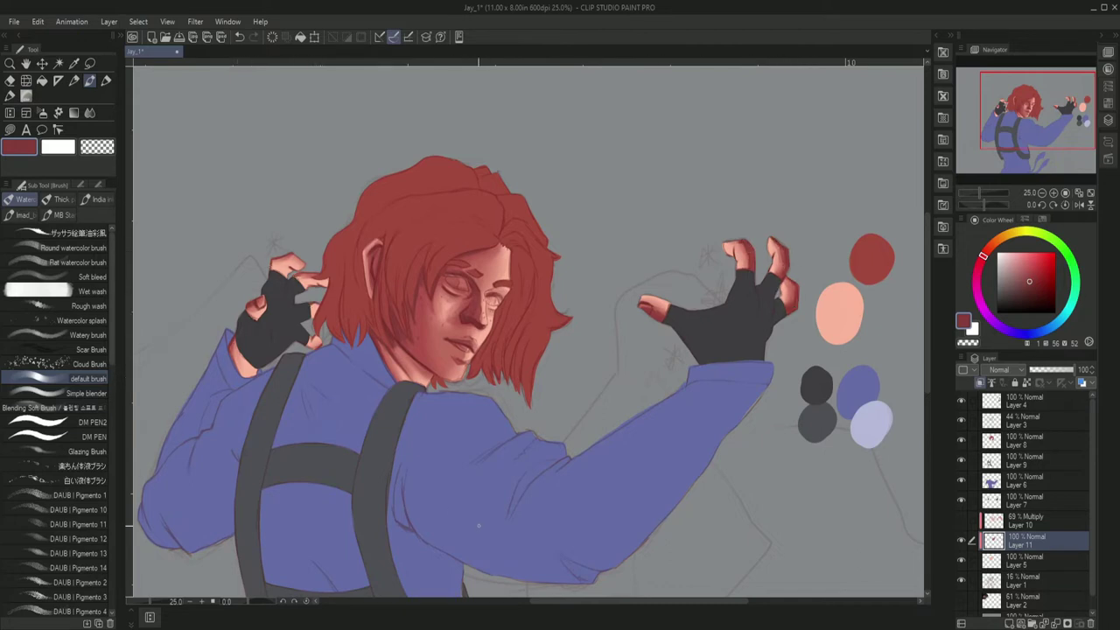
{"action": "key", "text": "j"}
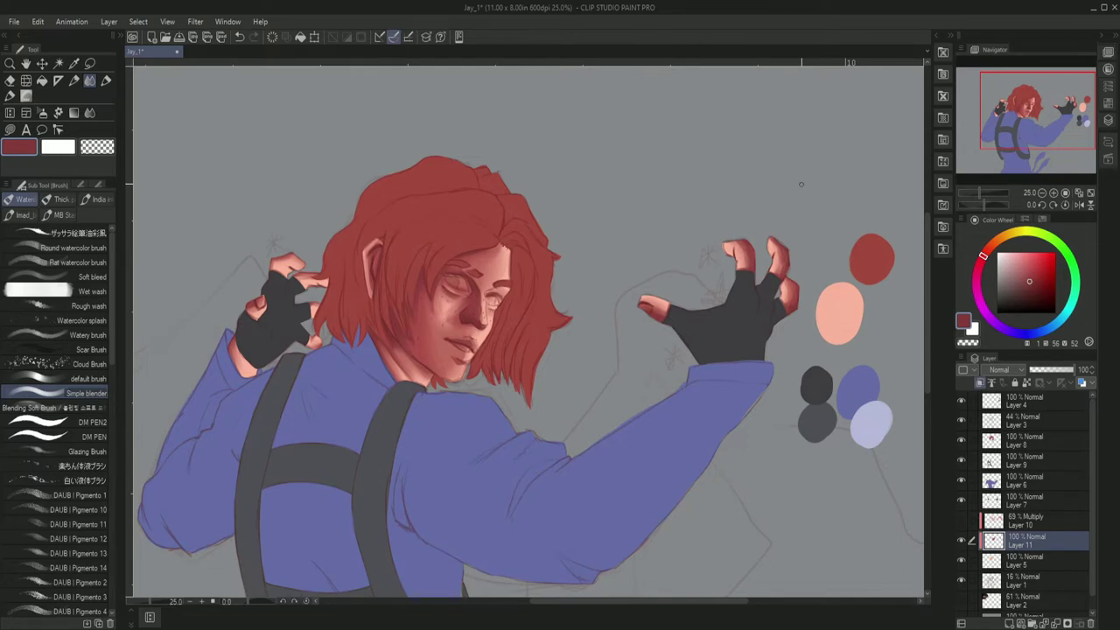
Shift the dark red slightly toward purple, deepen the nose and nostril shadow, and tint the lips with a sampled red.
{"action": "left_click_drag", "start_coordinate": [421, 289], "coordinate": [526, 289]}
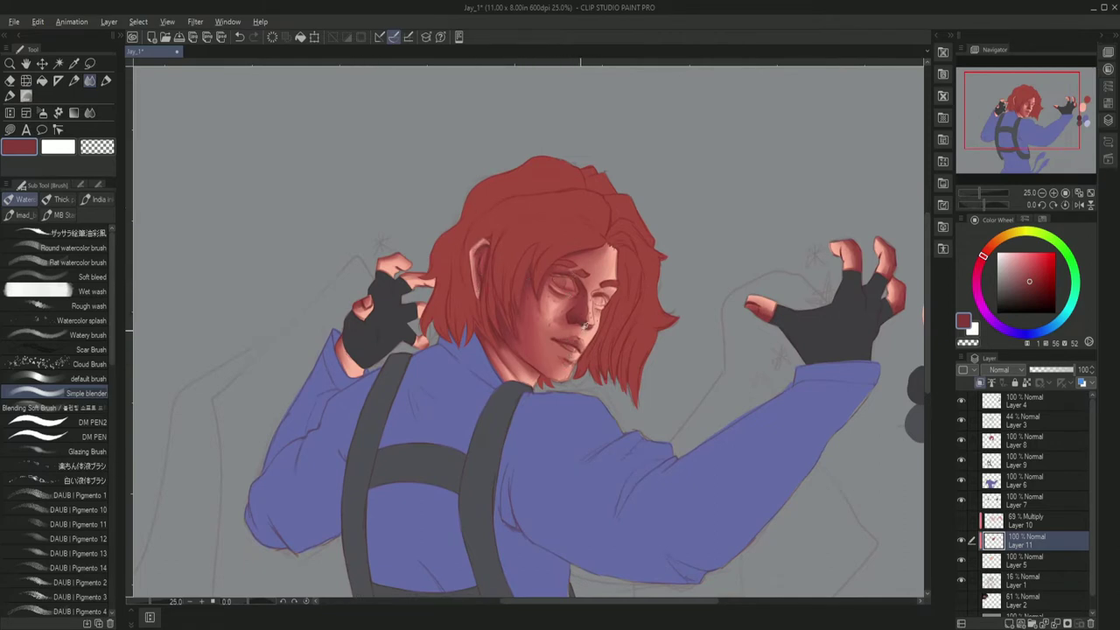
{"action": "key", "text": "b"}
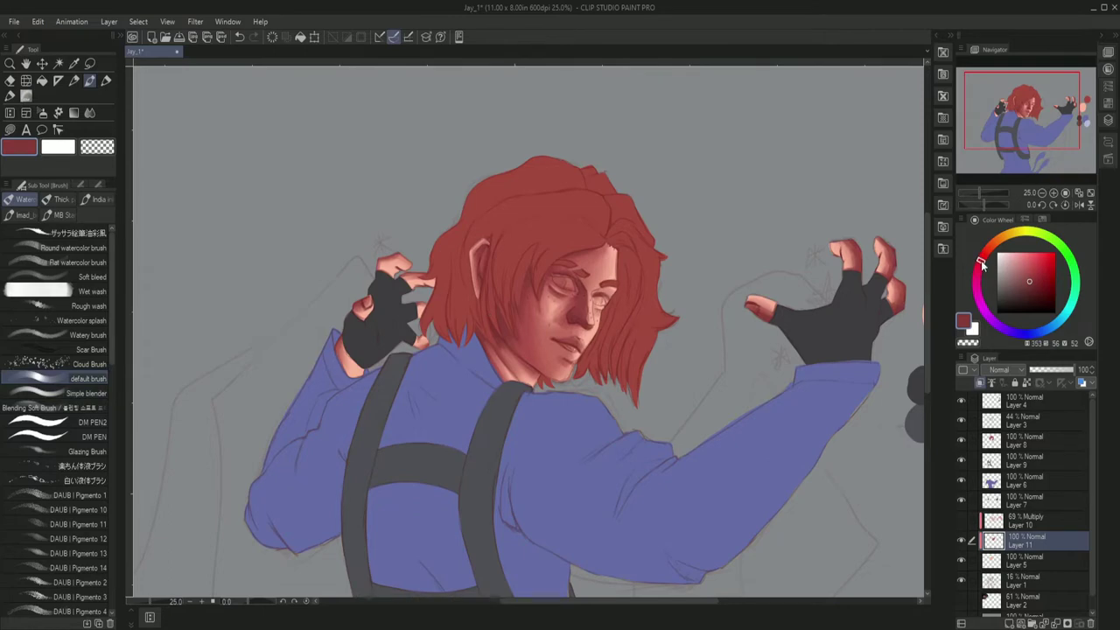
{"action": "scroll", "coordinate": [542, 237], "scroll_direction": "up", "scroll_amount": 2}
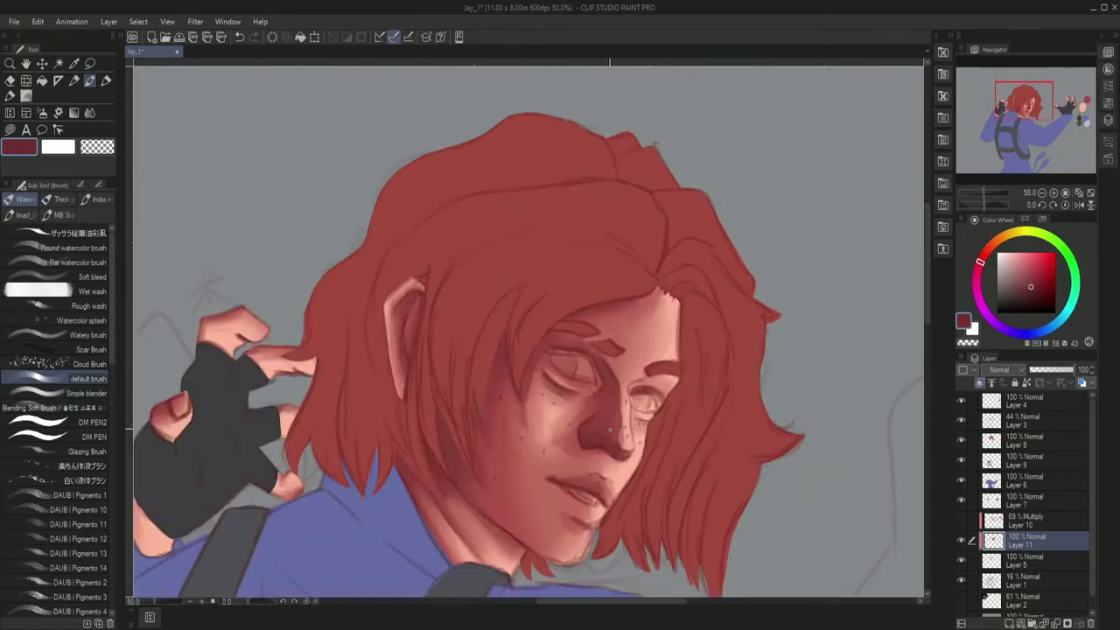
{"action": "key", "text": "minus"}
{"action": "key", "text": "minus"}
{"action": "left_click", "coordinate": [657, 402], "text": "alt"}
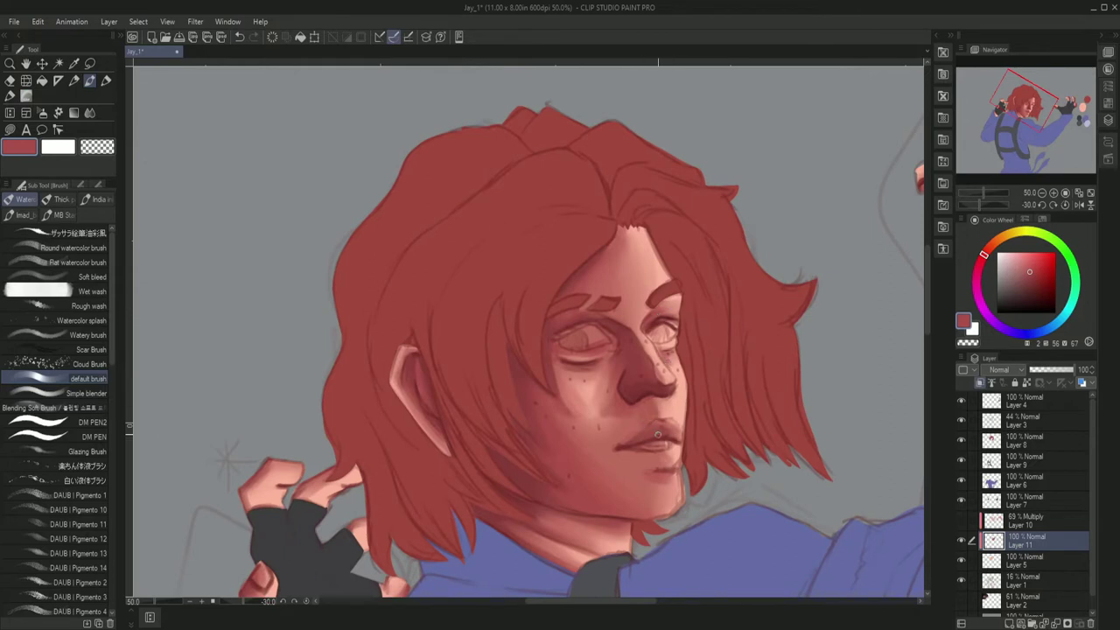
Darken the upper eyelid lines and eye corners of both eyes in deep red with the default brush.
{"action": "left_click", "coordinate": [660, 320], "text": "alt"}
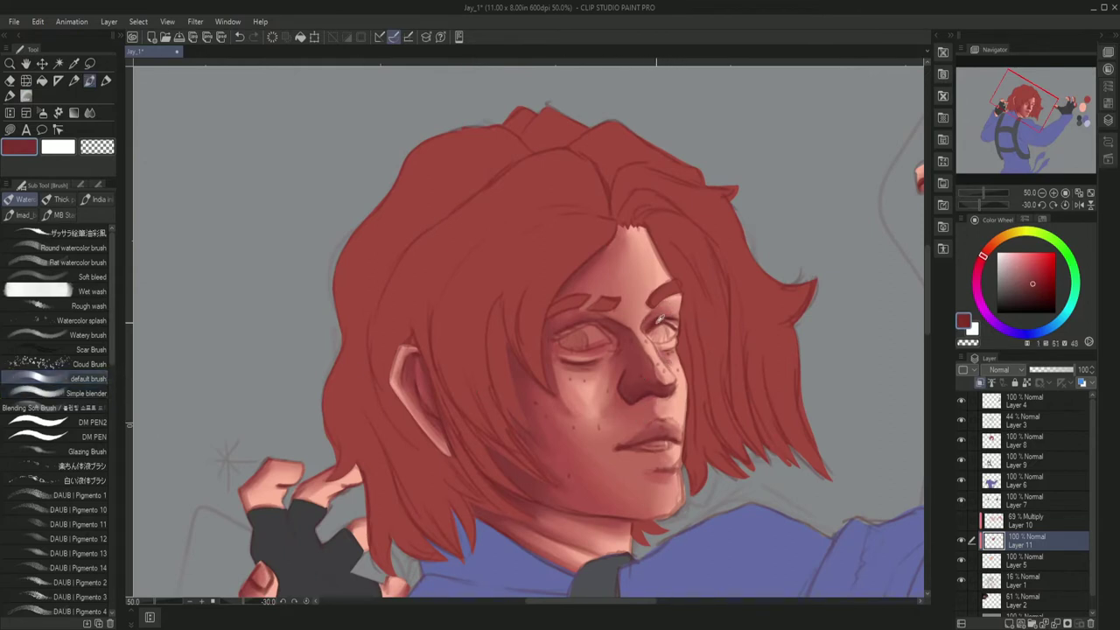
{"action": "key", "text": "asciicircum"}
{"action": "key", "text": "asciicircum"}
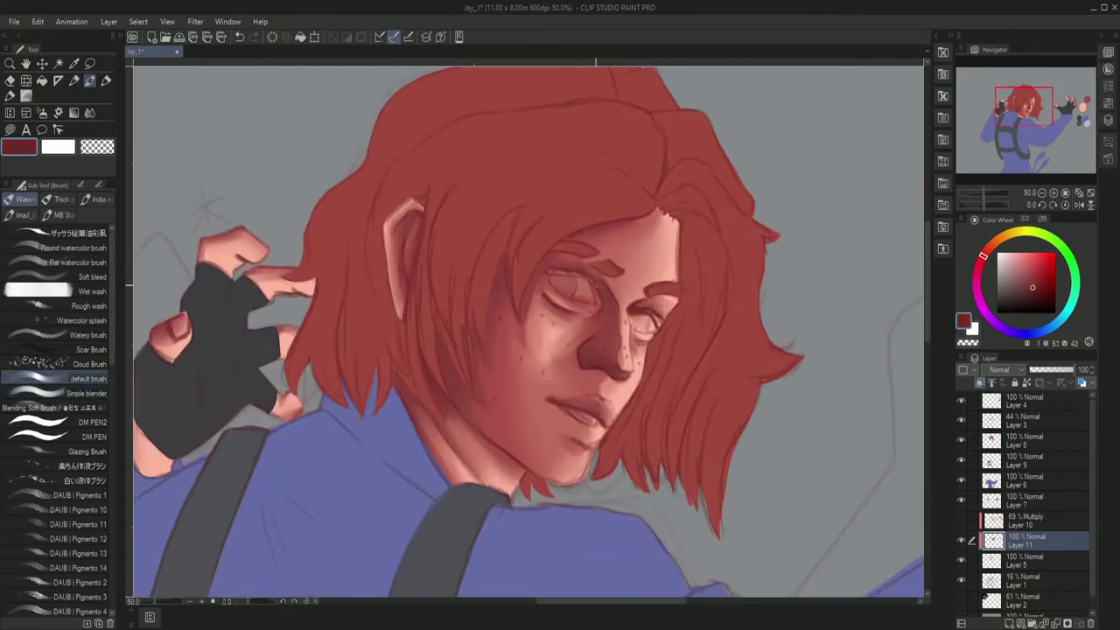
{"action": "key", "text": "minus"}
{"action": "key", "text": "minus"}
{"action": "key", "text": "asciicircum"}
{"action": "key", "text": "asciicircum"}
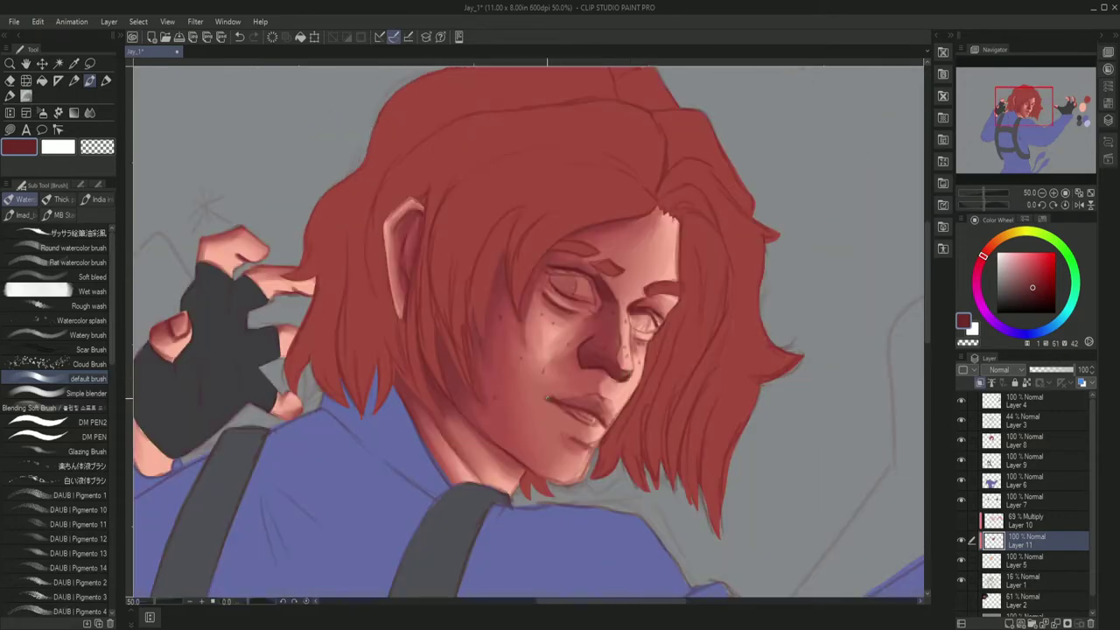
Paint deep red accents along the mouth line, beneath the jaw and inside the ear.
{"action": "mouse_move", "coordinate": [548, 398]}
{"action": "left_mouse_down"}
{"action": "mouse_move", "coordinate": [600, 422]}
{"action": "mouse_move", "coordinate": [585, 418]}
{"action": "left_mouse_up"}
{"action": "left_click_drag", "start_coordinate": [471, 422], "coordinate": [444, 397]}
{"action": "mouse_move", "coordinate": [523, 467]}
{"action": "left_mouse_down"}
{"action": "mouse_move", "coordinate": [422, 403]}
{"action": "mouse_move", "coordinate": [397, 372]}
{"action": "left_mouse_up"}
{"action": "left_click_drag", "start_coordinate": [415, 271], "coordinate": [397, 210]}
{"action": "left_click_drag", "start_coordinate": [408, 222], "coordinate": [402, 241]}
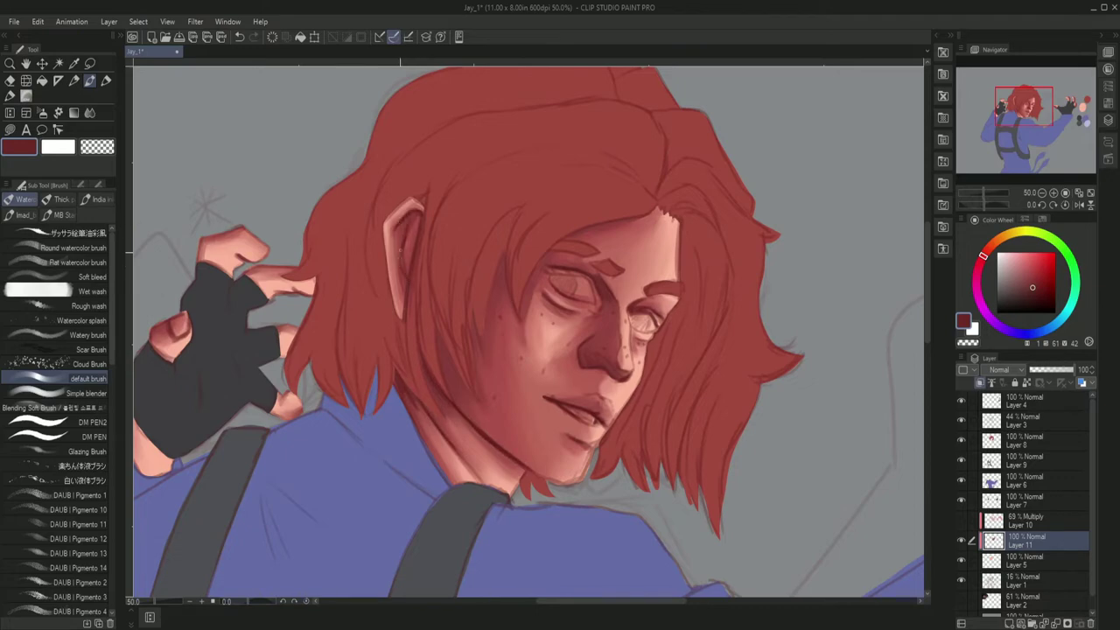
Deepen the dark red shadows beneath the hair strands beside the face, on the neck and along the ear's inner rim.
{"action": "left_click_drag", "start_coordinate": [443, 410], "coordinate": [427, 373]}
{"action": "left_click_drag", "start_coordinate": [550, 254], "coordinate": [523, 307]}
{"action": "mouse_move", "coordinate": [513, 261]}
{"action": "left_mouse_down"}
{"action": "mouse_move", "coordinate": [506, 308]}
{"action": "mouse_move", "coordinate": [495, 278]}
{"action": "left_mouse_up"}
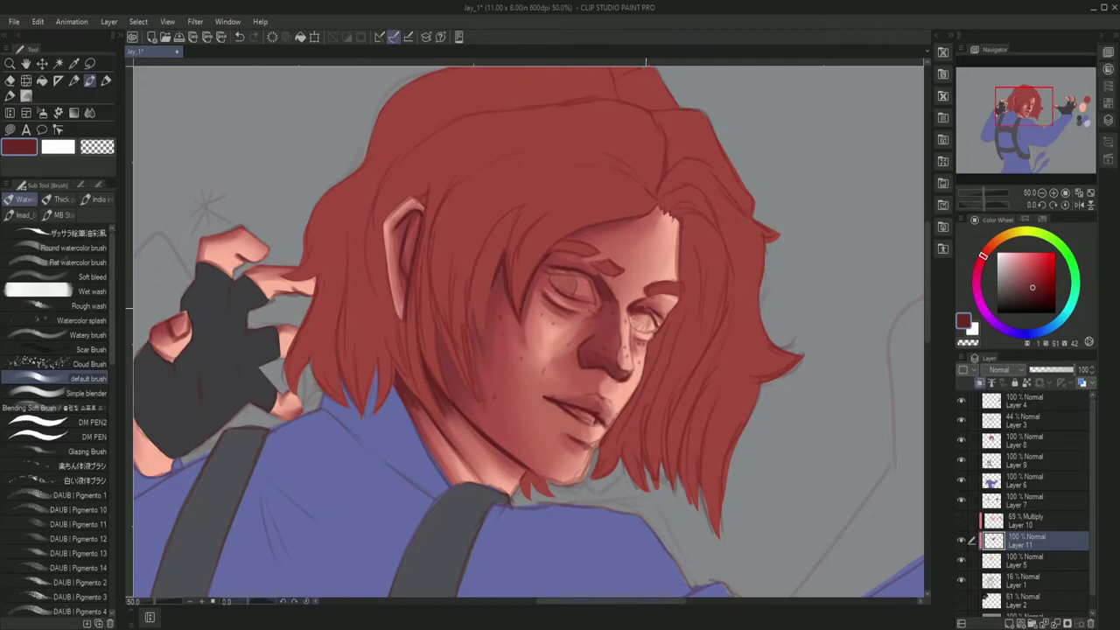
{"action": "left_click_drag", "start_coordinate": [451, 481], "coordinate": [427, 432]}
{"action": "left_click_drag", "start_coordinate": [394, 238], "coordinate": [399, 292]}
{"action": "key", "text": "minus"}
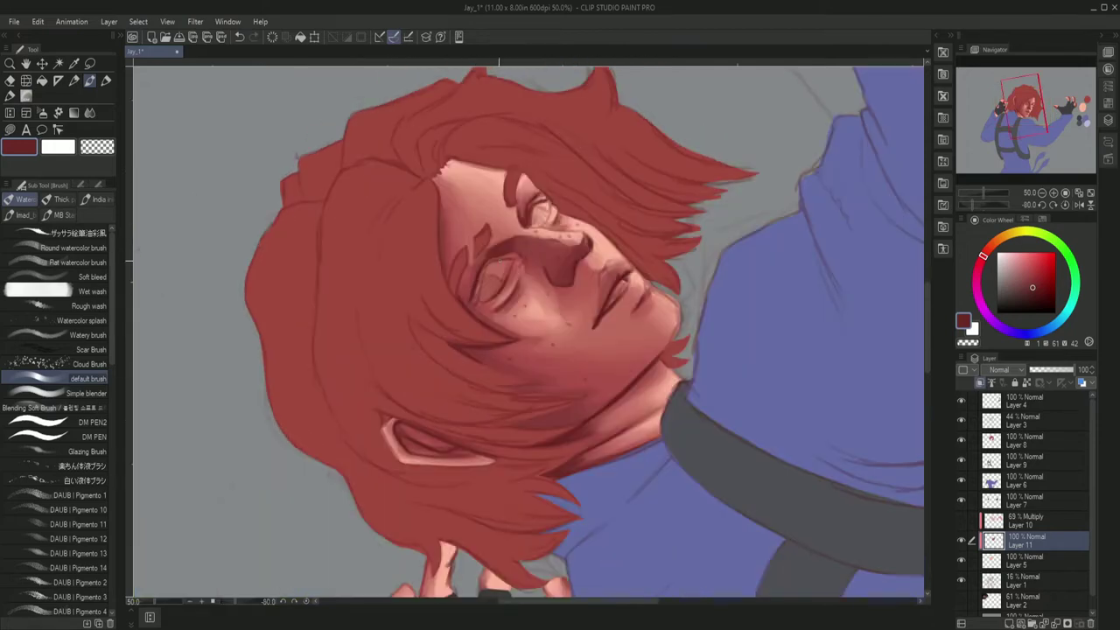
Fill the whites of both eyes with a pale greyish beige, covering the skin tone inside the eyelids.
{"action": "key", "text": "ctrl+alt+0"}
{"action": "left_click", "coordinate": [568, 293], "text": "alt"}
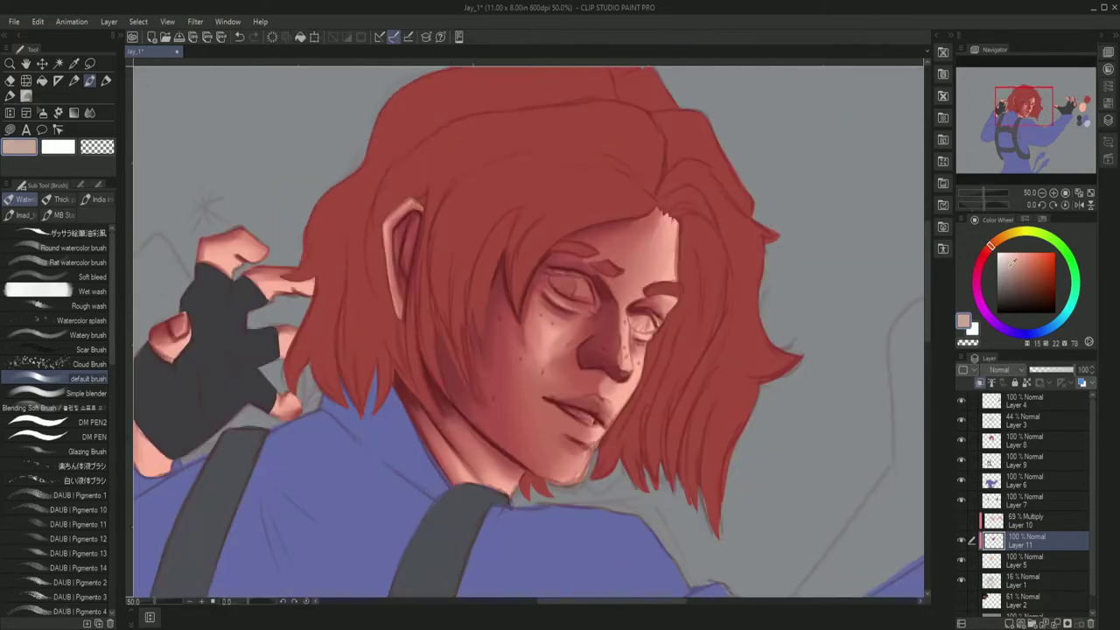
{"action": "mouse_move", "coordinate": [562, 294]}
{"action": "left_mouse_down"}
{"action": "mouse_move", "coordinate": [579, 287]}
{"action": "mouse_move", "coordinate": [590, 300]}
{"action": "left_mouse_up"}
{"action": "key", "text": "minus"}
{"action": "mouse_move", "coordinate": [480, 271]}
{"action": "left_mouse_down"}
{"action": "mouse_move", "coordinate": [496, 285]}
{"action": "mouse_move", "coordinate": [483, 308]}
{"action": "left_mouse_up"}
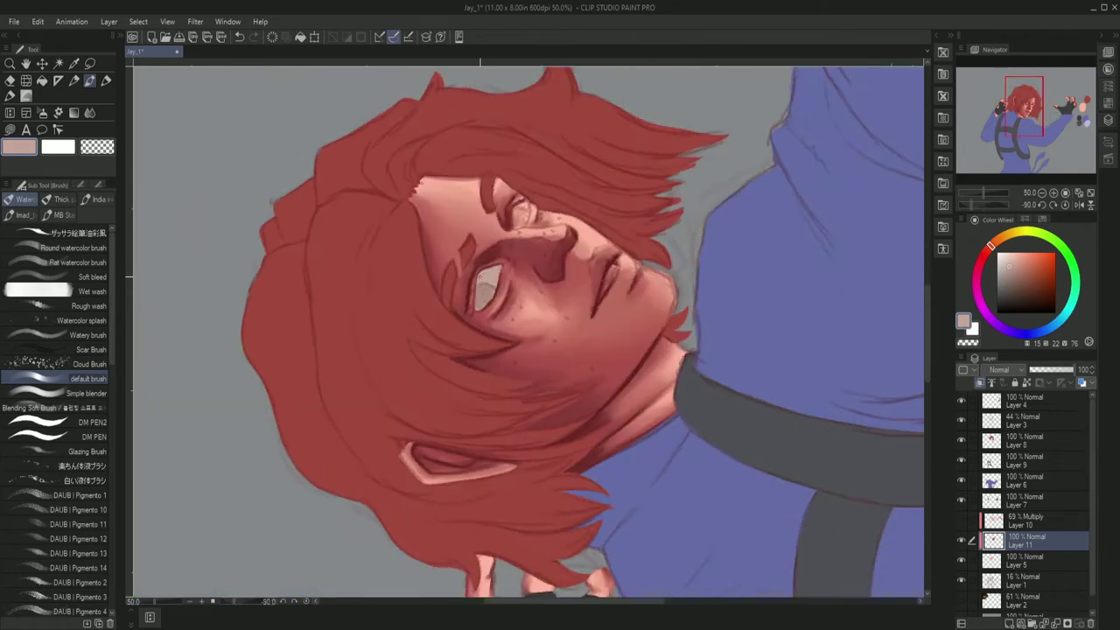
{"action": "mouse_move", "coordinate": [517, 207]}
{"action": "left_mouse_down"}
{"action": "mouse_move", "coordinate": [527, 225]}
{"action": "mouse_move", "coordinate": [486, 274]}
{"action": "mouse_move", "coordinate": [483, 298]}
{"action": "mouse_move", "coordinate": [499, 299]}
{"action": "left_mouse_up"}
Refine the eyelid edges around both eyes with muted reds sampled from the nearby skin.
{"action": "key", "text": "ctrl+alt+0"}
{"action": "left_click", "coordinate": [569, 293], "text": "alt"}
{"action": "key", "text": "minus"}
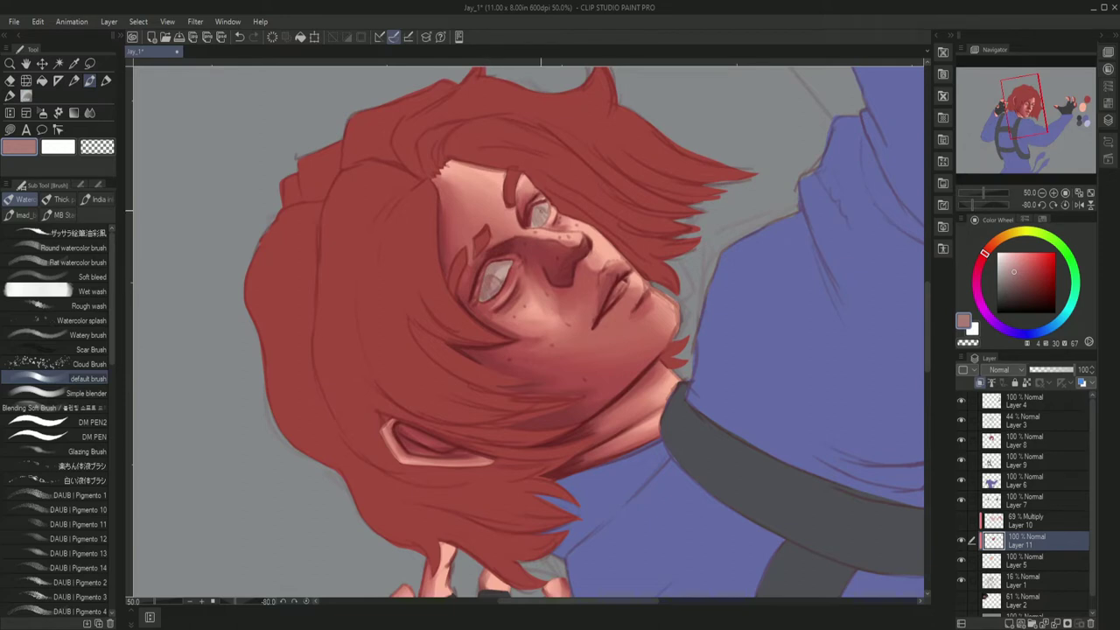
{"action": "left_click_drag", "start_coordinate": [535, 207], "coordinate": [544, 215]}
{"action": "left_click", "coordinate": [466, 282], "text": "alt"}
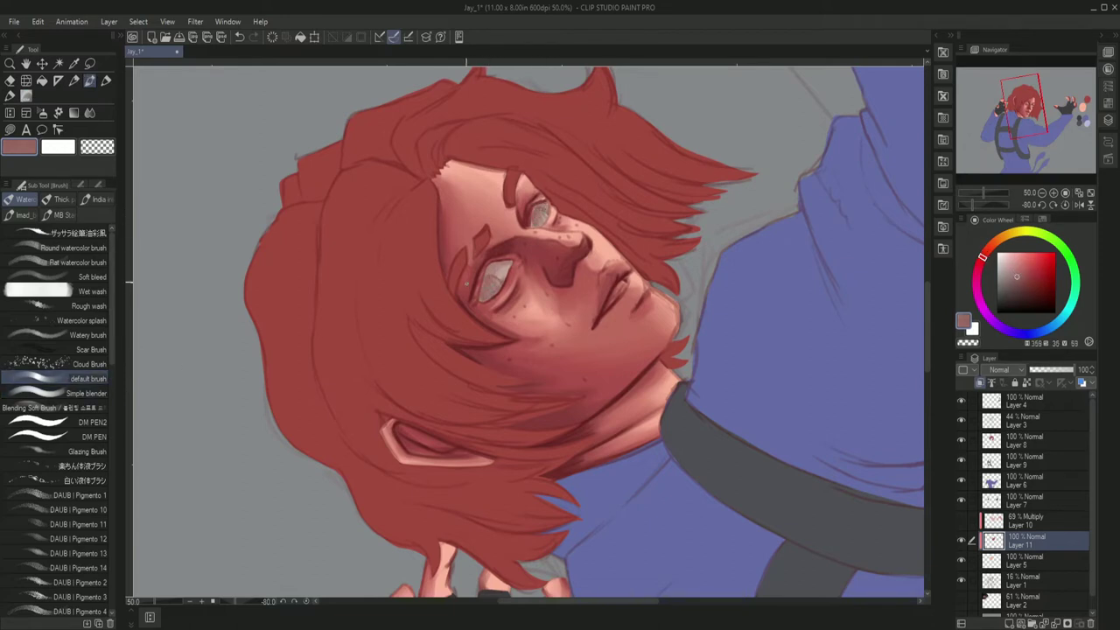
{"action": "mouse_move", "coordinate": [486, 265]}
{"action": "left_mouse_down"}
{"action": "mouse_move", "coordinate": [500, 285]}
{"action": "mouse_move", "coordinate": [495, 271]}
{"action": "left_mouse_up"}
Shade the eye whites with a muted blue-grey and soften the transitions with the Simple blender.
{"action": "left_click", "coordinate": [486, 283], "text": "alt"}
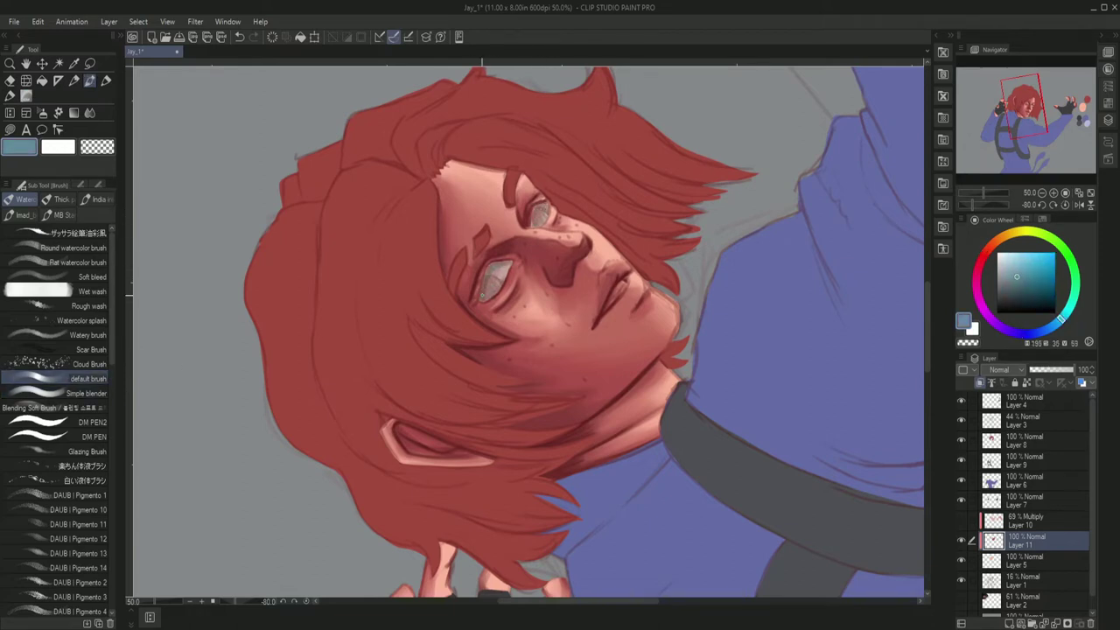
{"action": "left_click", "coordinate": [503, 267], "text": "alt"}
{"action": "key", "text": "j"}
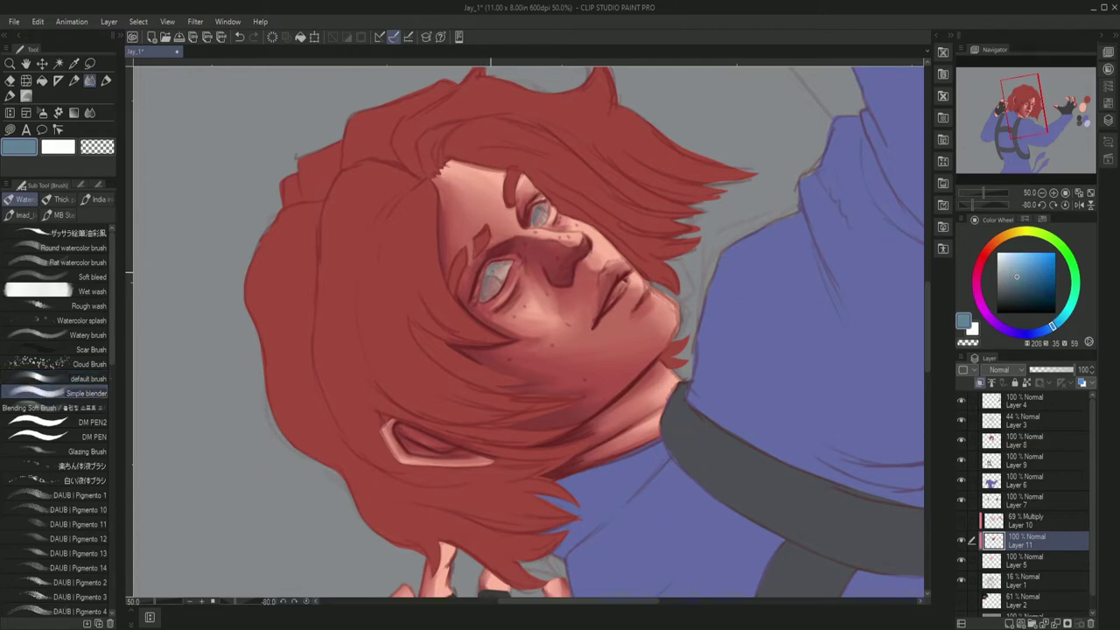
{"action": "key", "text": "ctrl+@"}
{"action": "left_click_drag", "start_coordinate": [760, 363], "coordinate": [695, 363]}
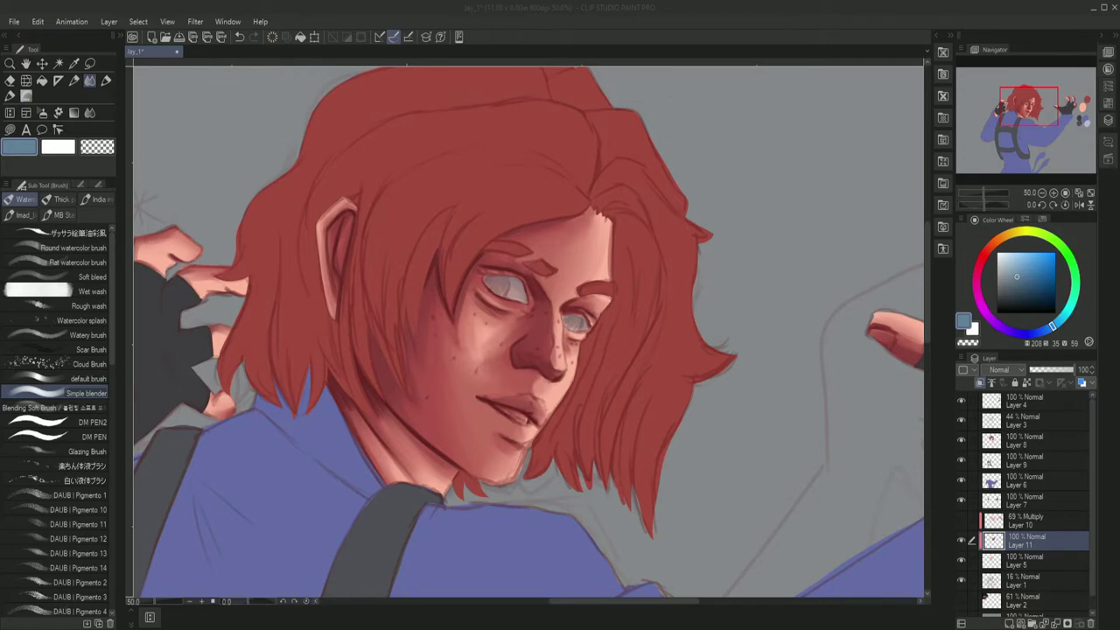
Paint green irises in both eyes with the default brush, then shade them with a darker green.
{"action": "left_click", "coordinate": [88, 378]}
{"action": "mouse_move", "coordinate": [1053, 327]}
{"action": "left_mouse_down"}
{"action": "mouse_move", "coordinate": [1076, 289]}
{"action": "mouse_move", "coordinate": [1065, 251]}
{"action": "left_mouse_up"}
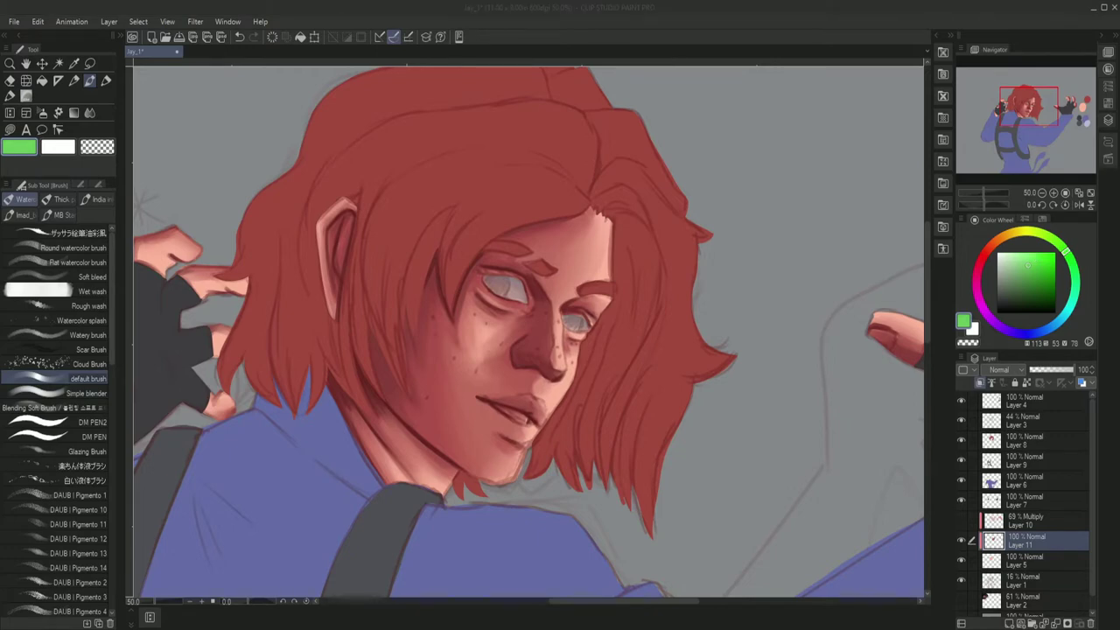
{"action": "left_click", "coordinate": [1064, 251]}
{"action": "left_click", "coordinate": [1035, 288]}
{"action": "left_click_drag", "start_coordinate": [485, 282], "coordinate": [508, 296]}
{"action": "left_click_drag", "start_coordinate": [465, 332], "coordinate": [479, 352]}
{"action": "left_click_drag", "start_coordinate": [536, 275], "coordinate": [532, 292]}
{"action": "left_click", "coordinate": [1033, 295]}
{"action": "left_click_drag", "start_coordinate": [467, 340], "coordinate": [478, 341]}
{"action": "key", "text": "ctrl+0"}
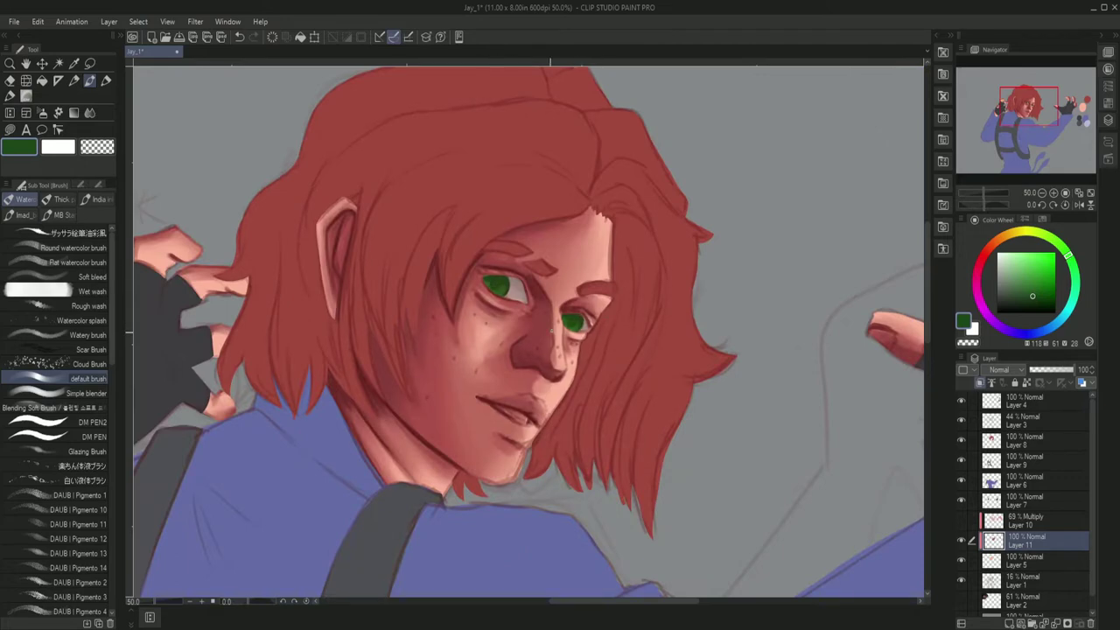
Deepen the shading along the upper part of the irises with a darker green.
{"action": "left_click", "coordinate": [483, 273], "text": "alt"}
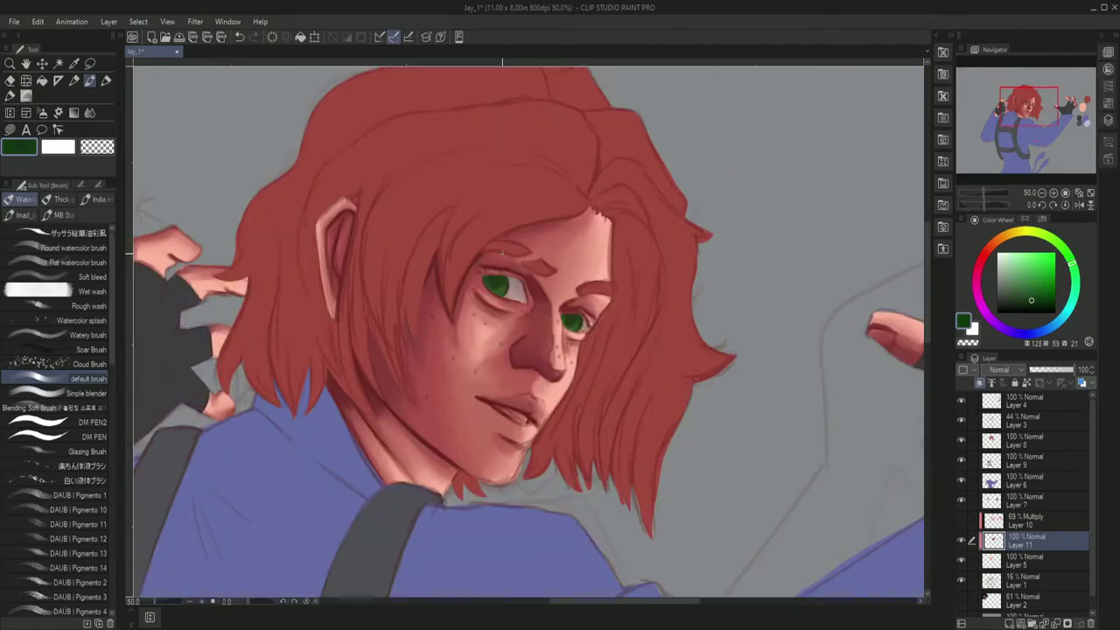
{"action": "left_click_drag", "start_coordinate": [495, 276], "coordinate": [470, 320]}
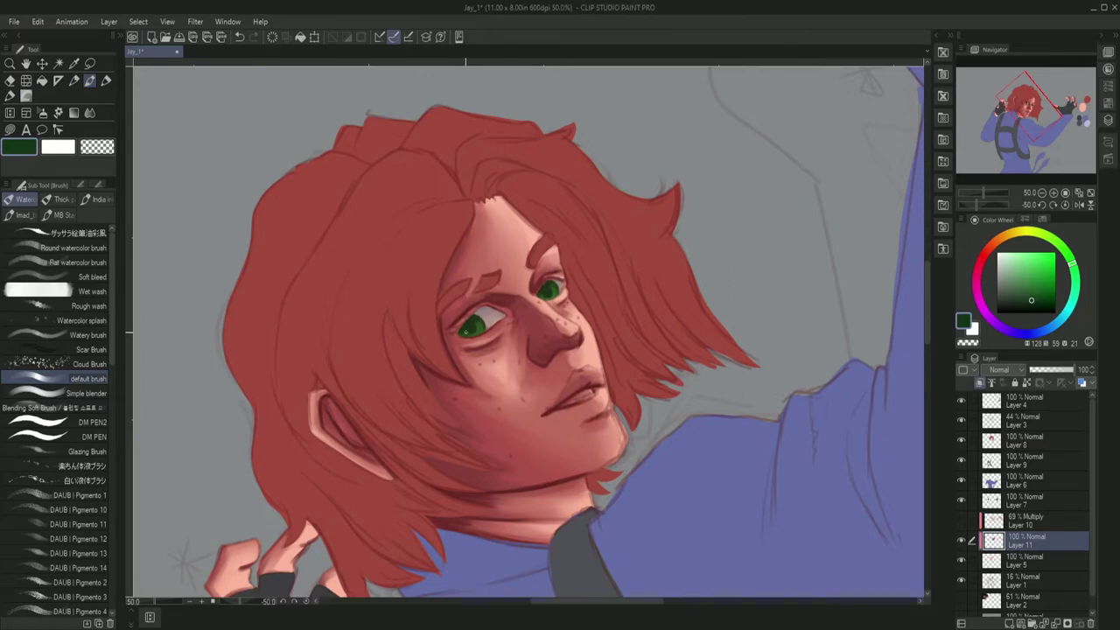
{"action": "key", "text": "@"}
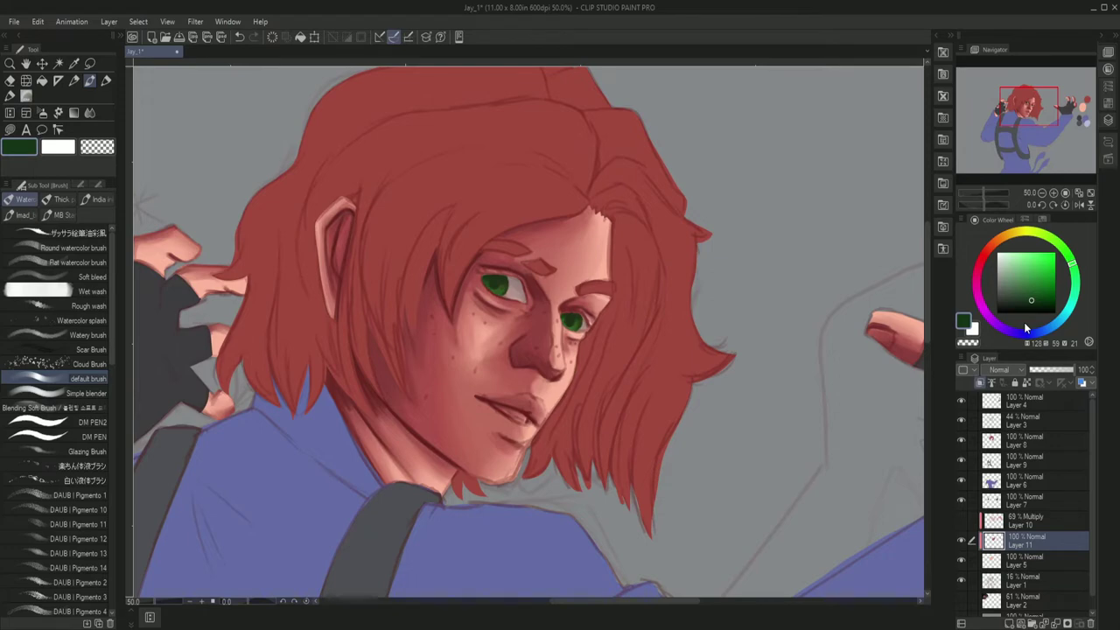
Add near-black green pupils and edge shadows to both irises and soften them with the Simple blender.
{"action": "left_click_drag", "start_coordinate": [536, 388], "coordinate": [474, 348]}
{"action": "left_click", "coordinate": [472, 359], "text": "alt"}
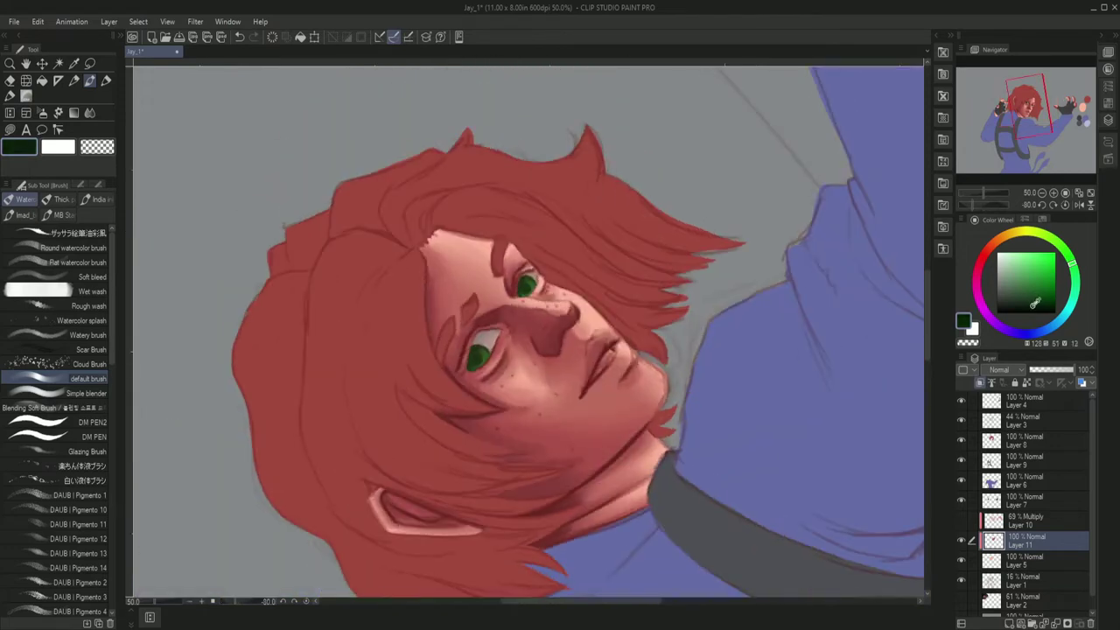
{"action": "key", "text": "@"}
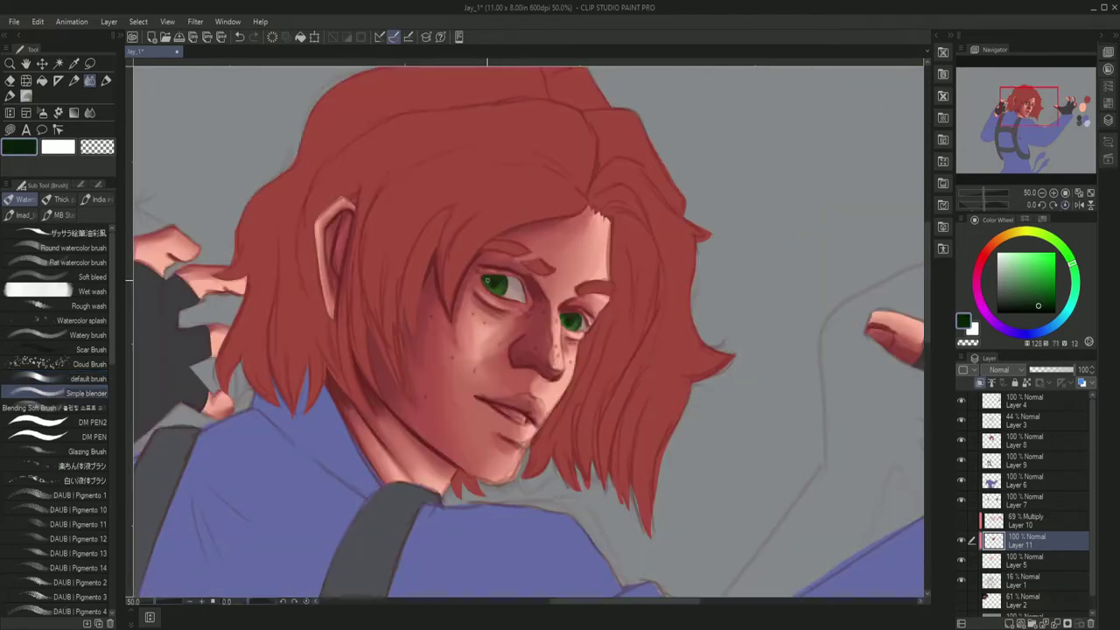
{"action": "left_click_drag", "start_coordinate": [571, 322], "coordinate": [474, 373]}
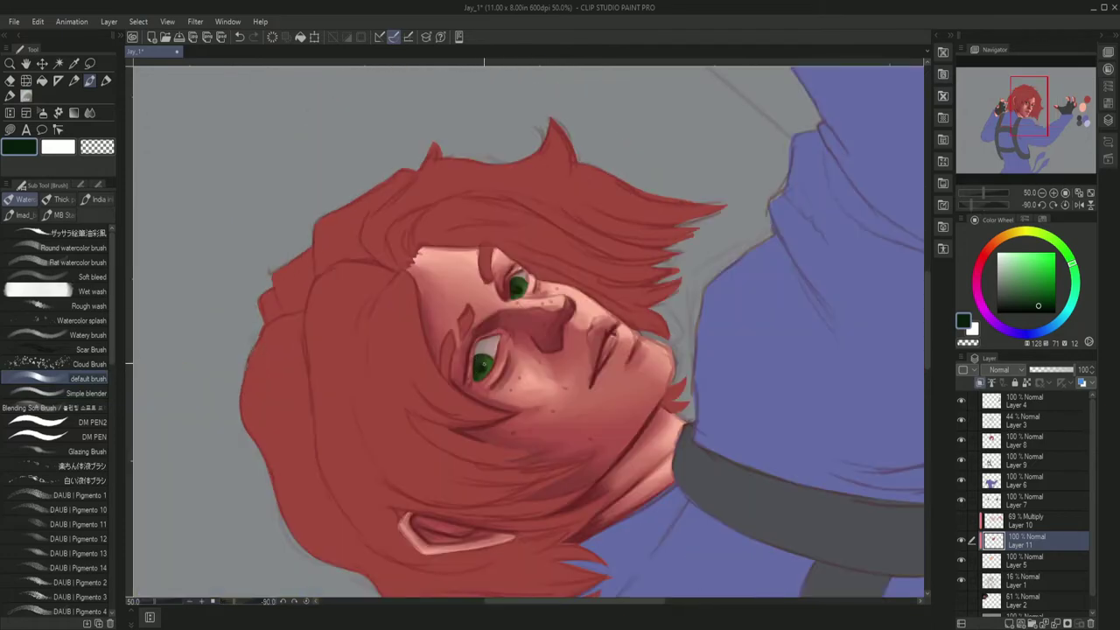
{"action": "key", "text": "@"}
{"action": "key", "text": "j"}
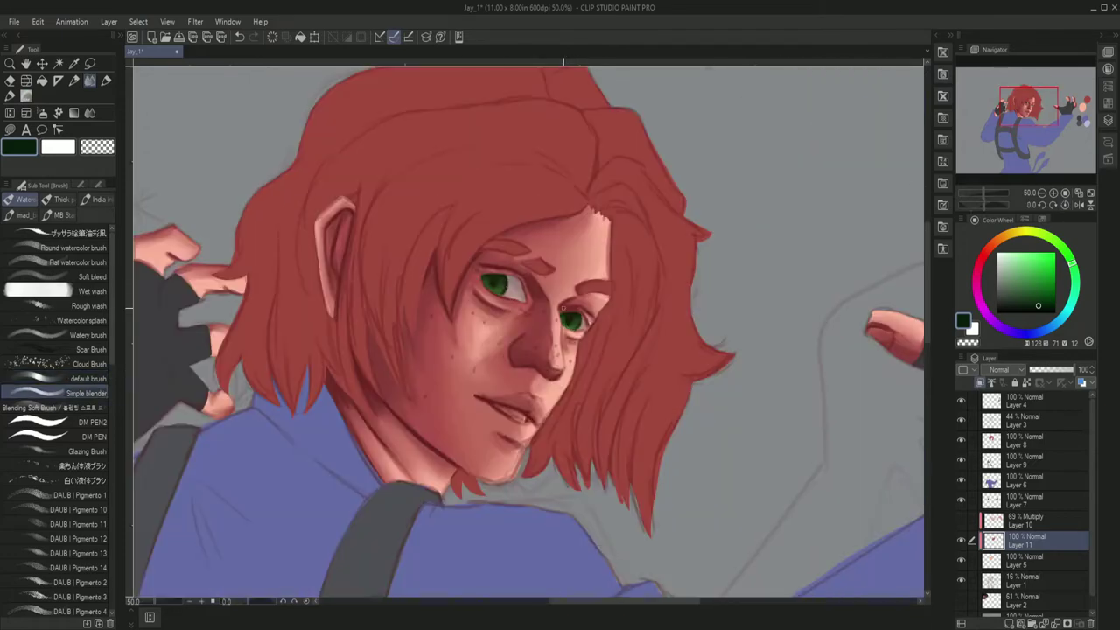
Strengthen the upper lash line and outer corner of the nearer eye in deep red with the default brush.
{"action": "key", "text": "b"}
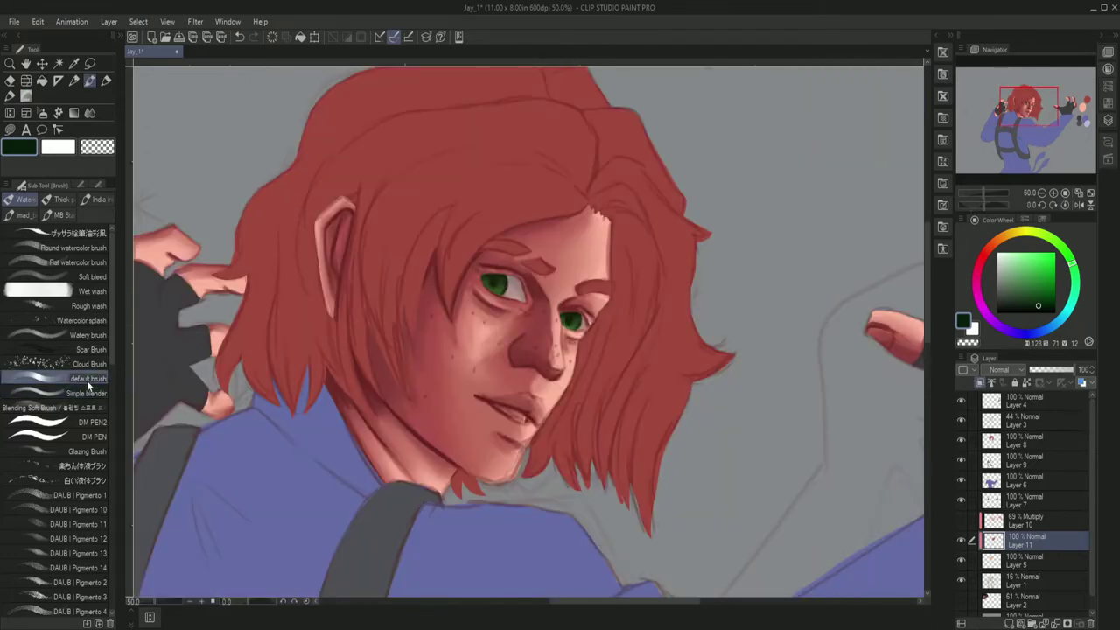
{"action": "left_click", "coordinate": [506, 278], "text": "alt"}
{"action": "left_click_drag", "start_coordinate": [506, 280], "coordinate": [434, 293]}
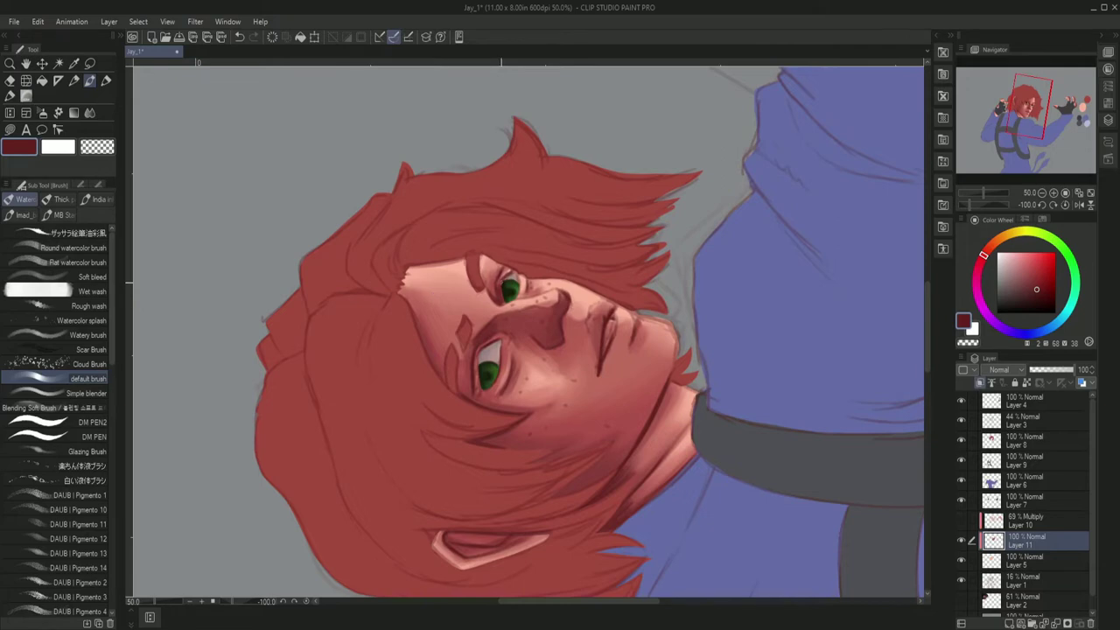
{"action": "left_click_drag", "start_coordinate": [481, 350], "coordinate": [480, 365]}
{"action": "key", "text": "at"}
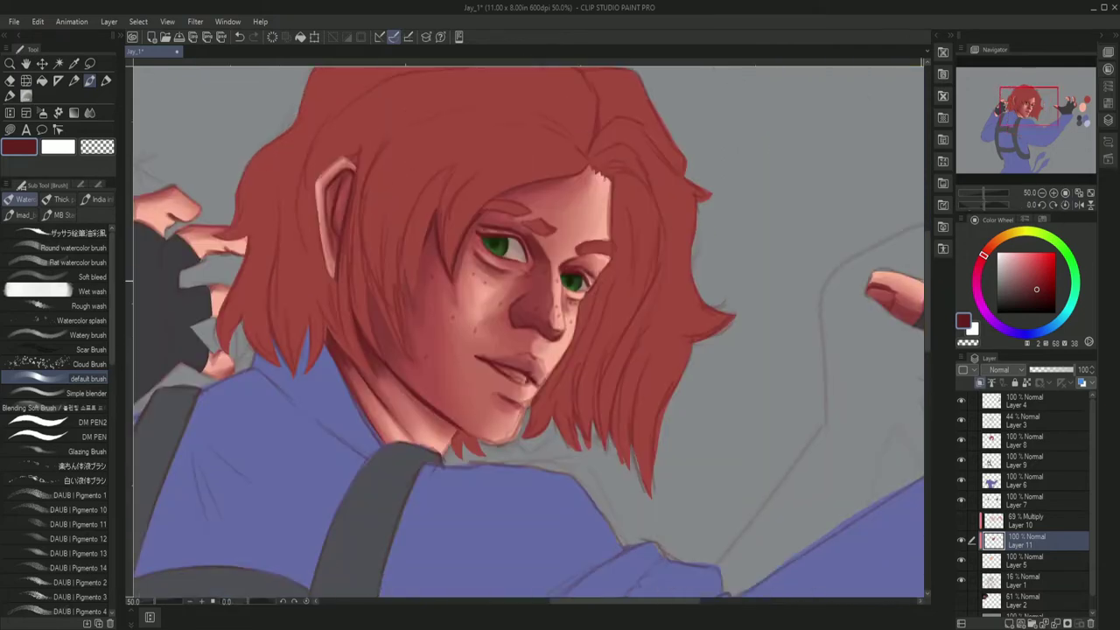
Hide the line art on Layer 3 and deepen the mouth corner and hair-strand shadows in sampled dark red.
{"action": "left_click", "coordinate": [434, 403], "text": "alt"}
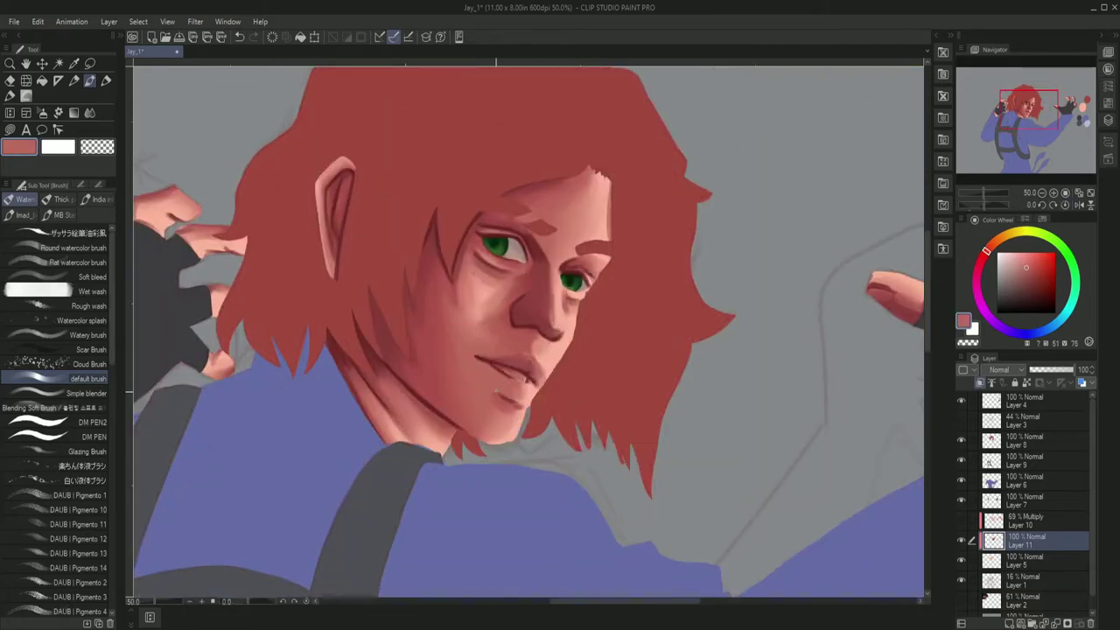
{"action": "left_click", "coordinate": [527, 382], "text": "alt"}
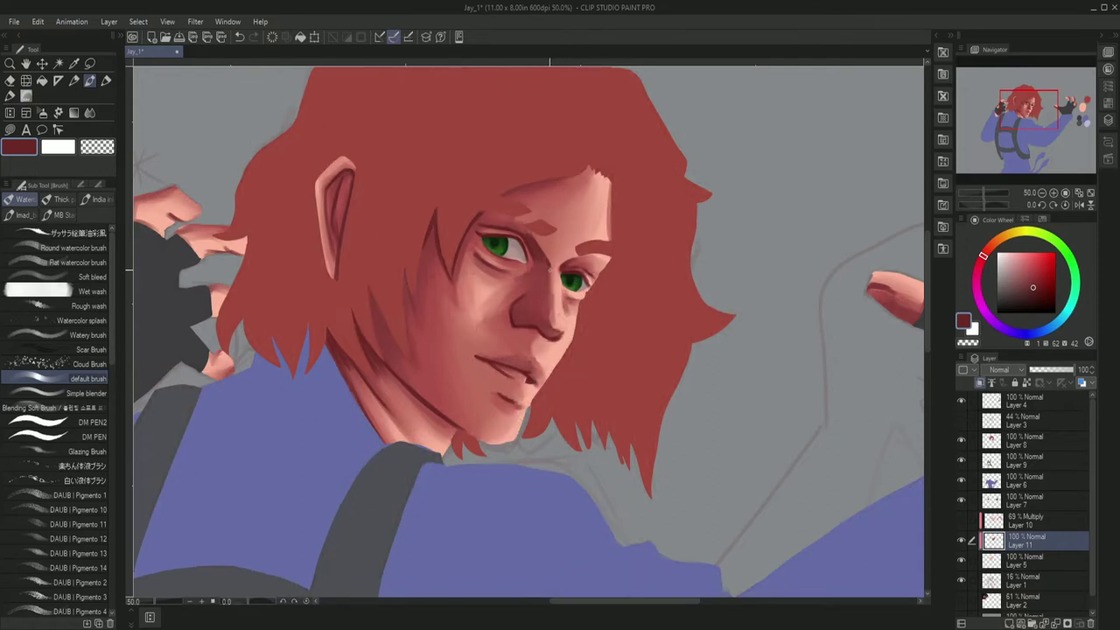
{"action": "key", "text": "minus"}
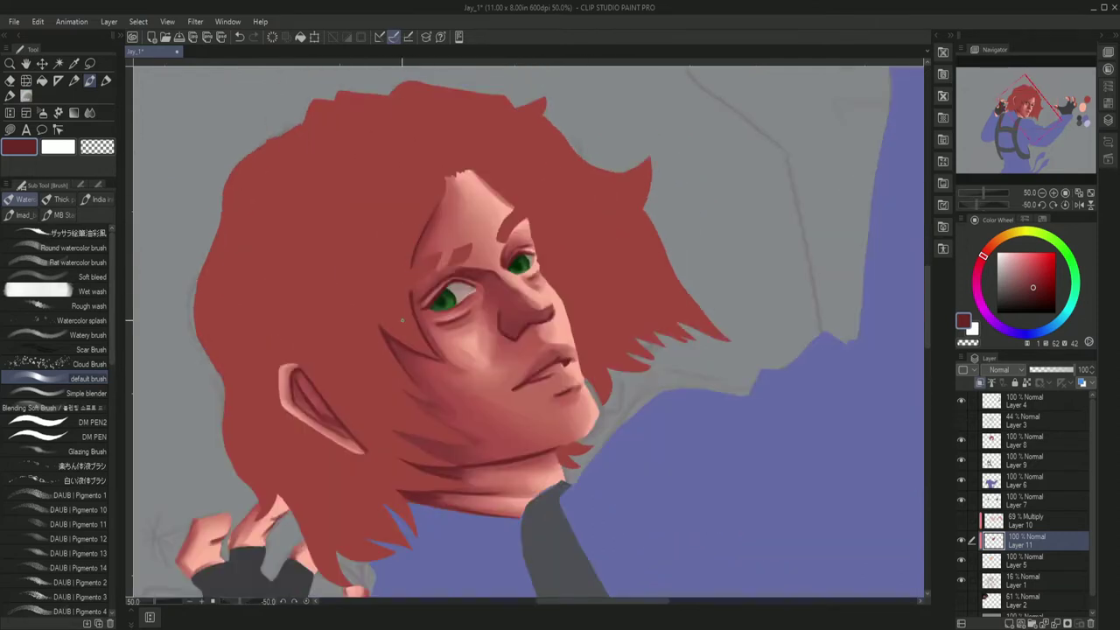
{"action": "key", "text": "at"}
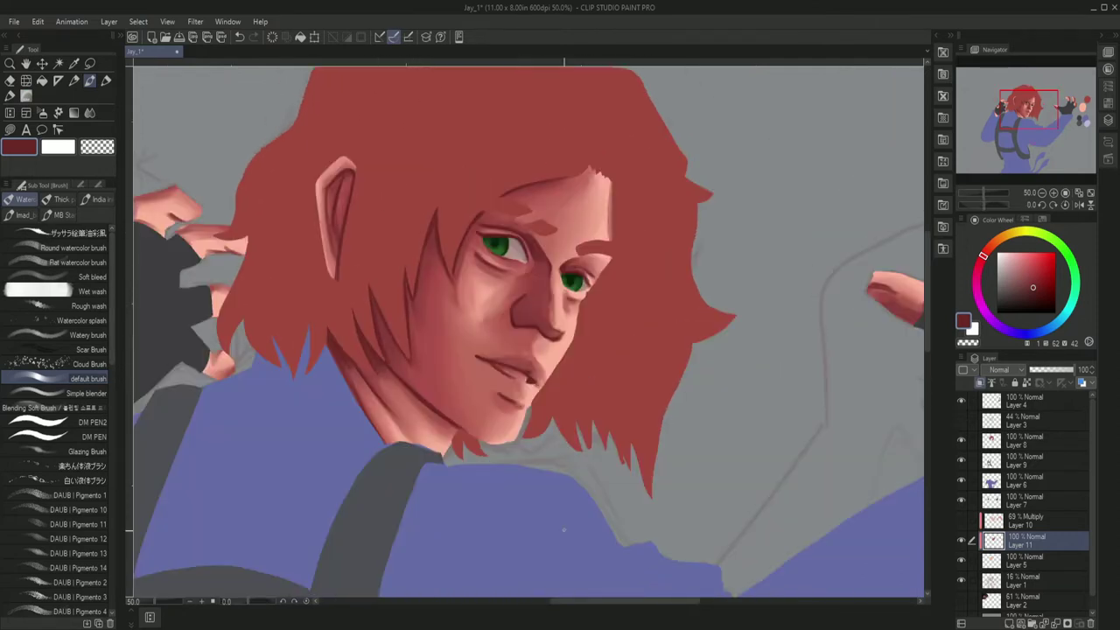
Blend the shadows on the raised hand's thumb and fingers and beneath the hair strands with the Simple blender.
{"action": "left_click_drag", "start_coordinate": [626, 602], "coordinate": [573, 602]}
{"action": "left_click", "coordinate": [87, 393]}
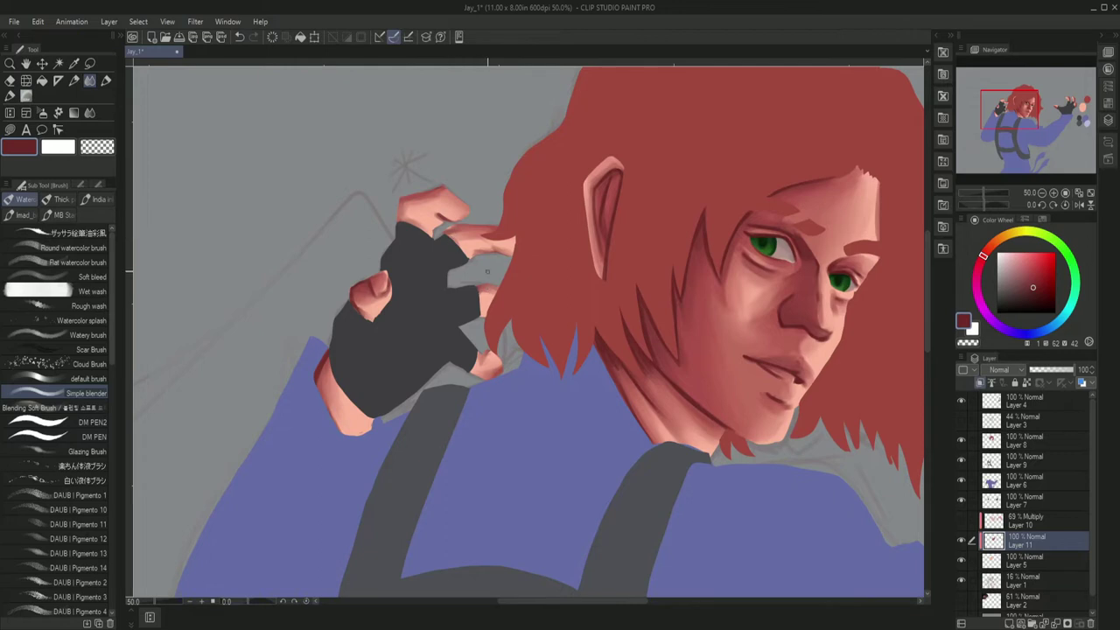
{"action": "left_click", "coordinate": [385, 282], "text": "alt"}
{"action": "left_click", "coordinate": [375, 289], "text": "alt"}
{"action": "mouse_move", "coordinate": [787, 350]}
{"action": "left_mouse_down"}
{"action": "mouse_move", "coordinate": [324, 350]}
{"action": "mouse_move", "coordinate": [438, 350]}
{"action": "left_mouse_up"}
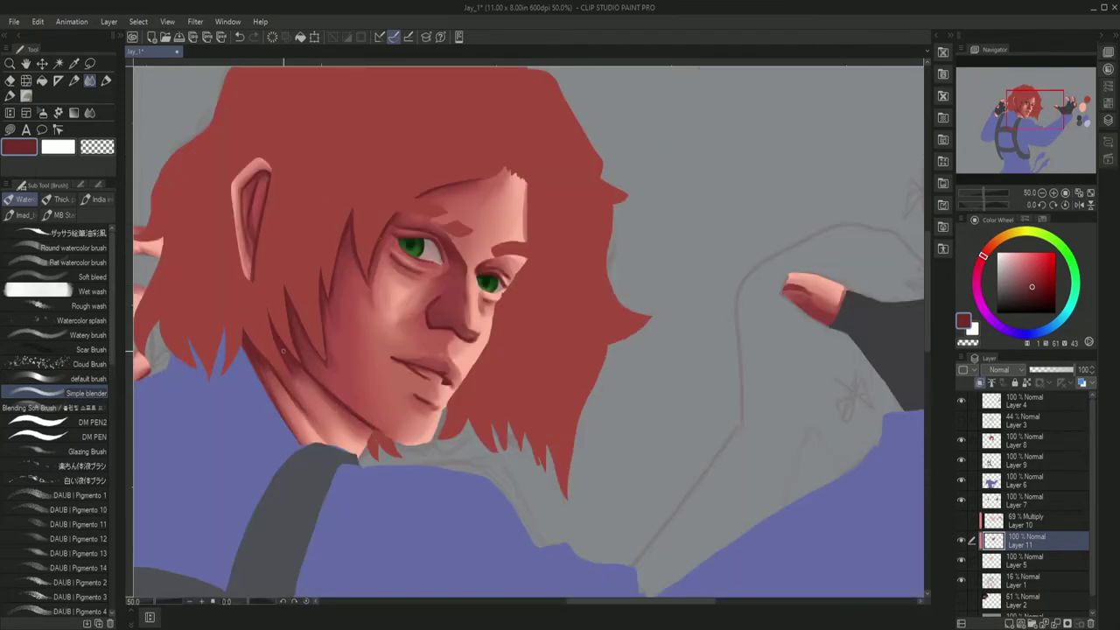
{"action": "mouse_move", "coordinate": [290, 299]}
{"action": "left_mouse_down"}
{"action": "mouse_move", "coordinate": [411, 353]}
{"action": "mouse_move", "coordinate": [291, 325]}
{"action": "left_mouse_up"}
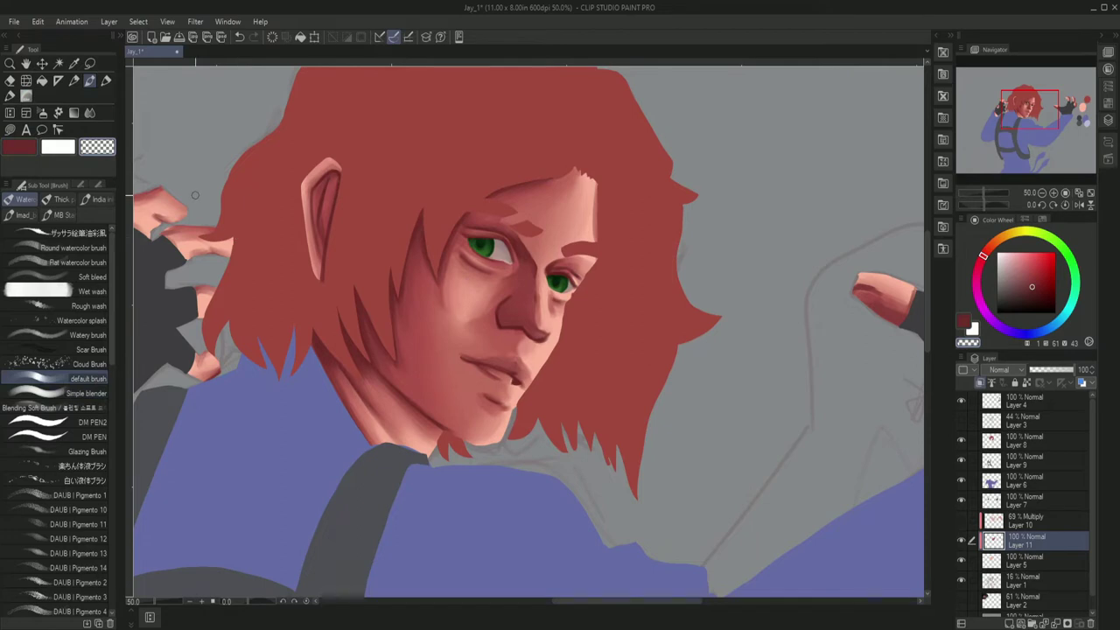
Smooth the shading at the forehead's hairline edge and along the nose with the Simple blender.
{"action": "key", "text": "c"}
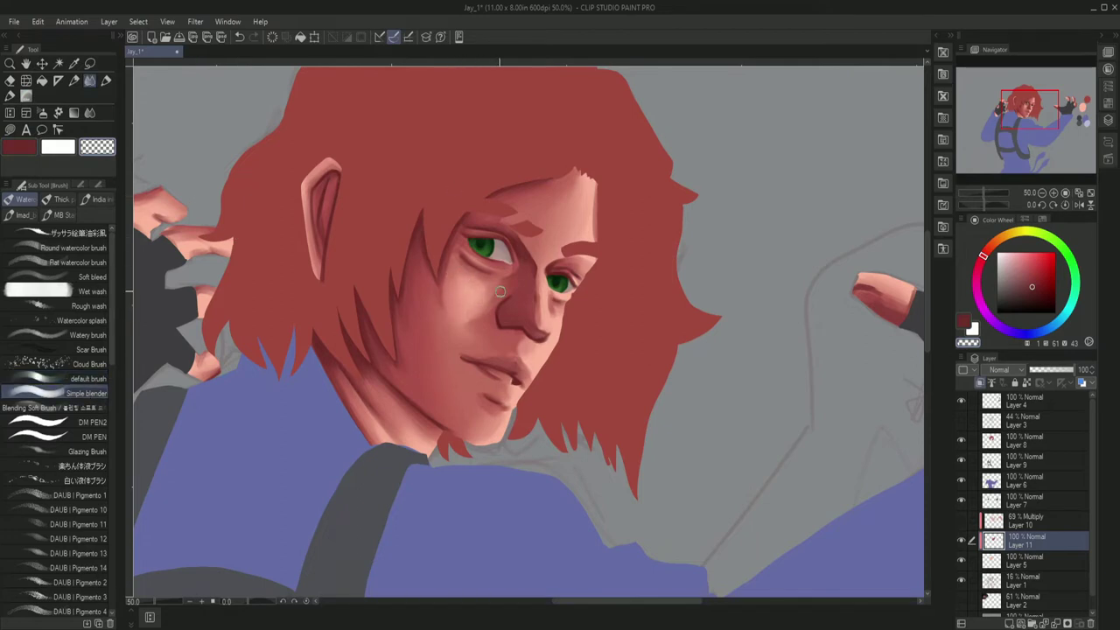
{"action": "left_click", "coordinate": [581, 181], "text": "alt"}
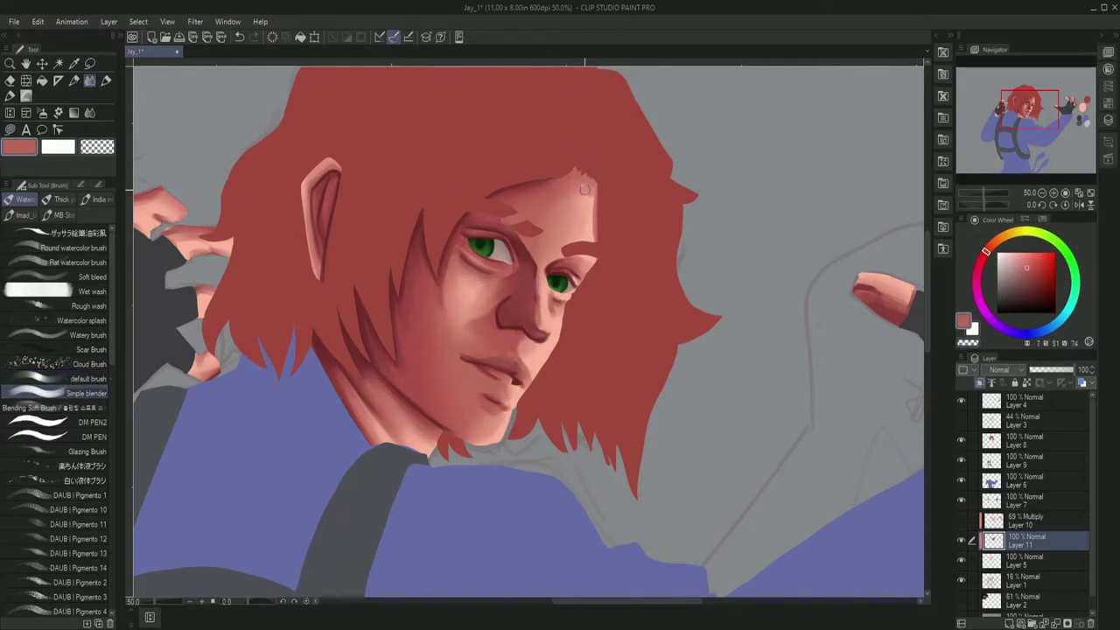
{"action": "left_click_drag", "start_coordinate": [584, 189], "coordinate": [590, 230]}
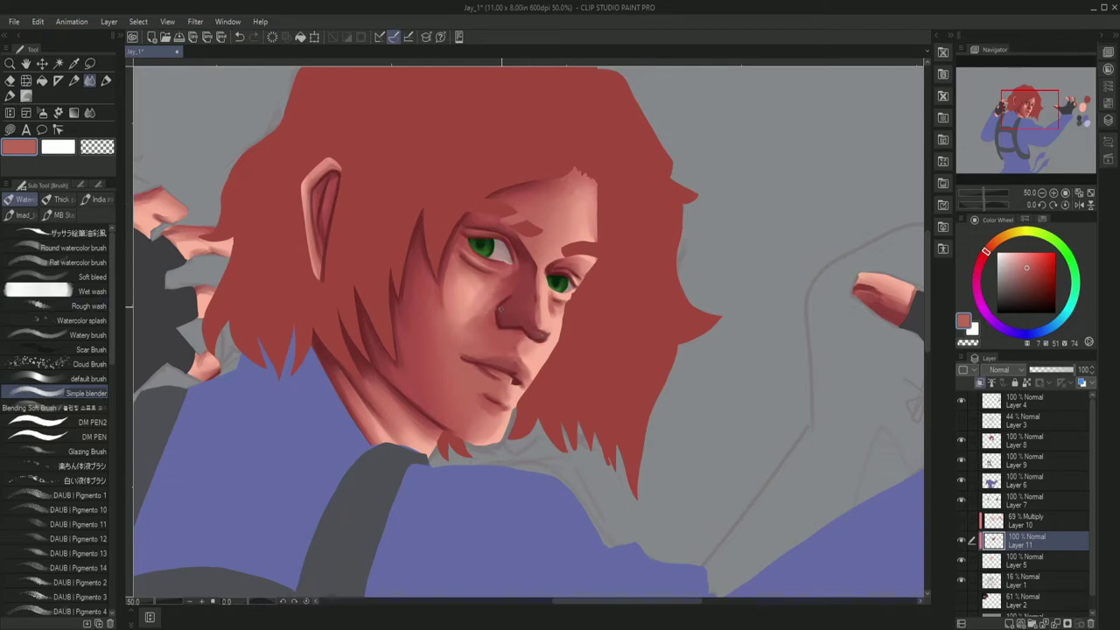
{"action": "left_click_drag", "start_coordinate": [539, 286], "coordinate": [541, 324]}
{"action": "mouse_move", "coordinate": [188, 238]}
{"action": "left_mouse_down"}
{"action": "mouse_move", "coordinate": [385, 238]}
{"action": "mouse_move", "coordinate": [226, 238]}
{"action": "left_mouse_up"}
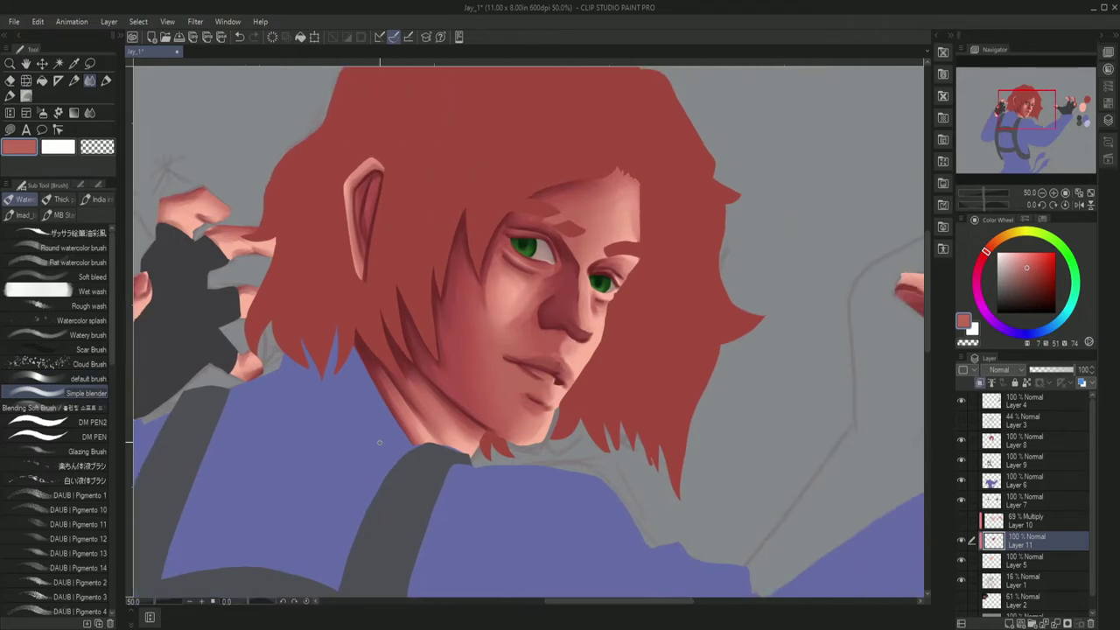
Touch up the area around the lower lip with sampled pinks and reds using the default brush.
{"action": "left_click", "coordinate": [87, 378]}
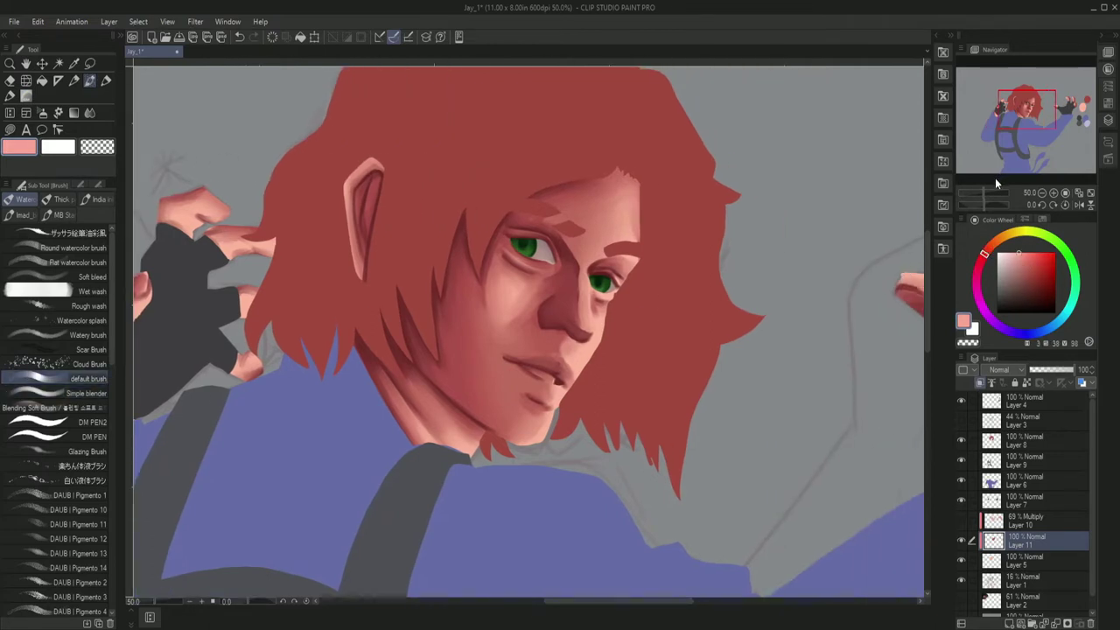
{"action": "left_click", "coordinate": [559, 393], "text": "alt"}
{"action": "key", "text": "ctrl+z"}
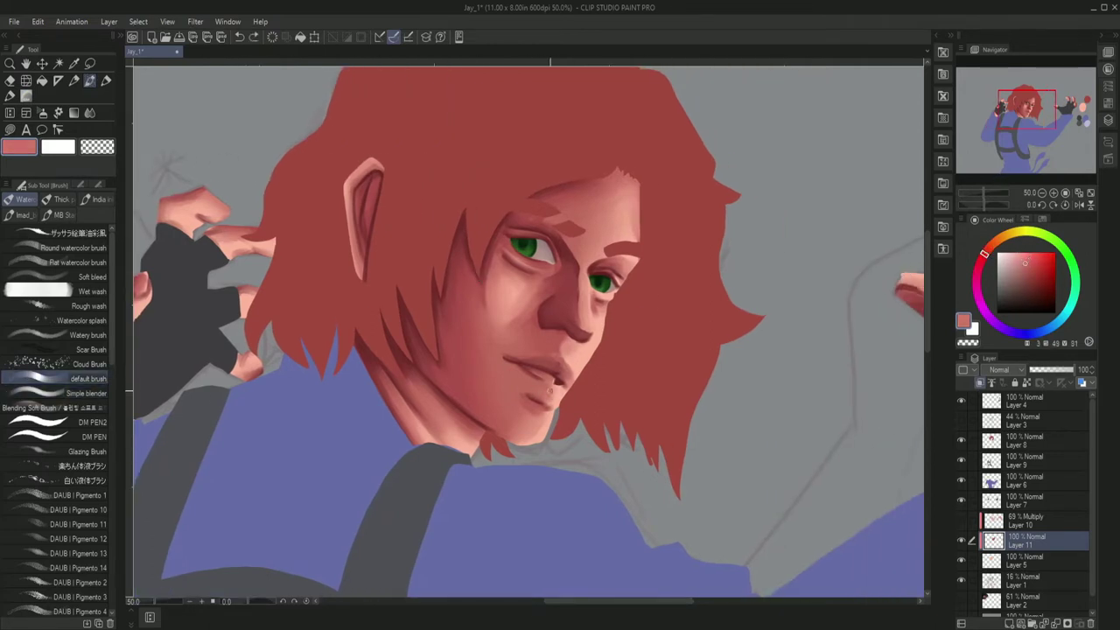
{"action": "left_click", "coordinate": [539, 392], "text": "alt"}
{"action": "left_click", "coordinate": [540, 391], "text": "alt"}
{"action": "left_click", "coordinate": [543, 393], "text": "alt"}
Harden the default brush's edge and block in the lips with a darkened, more saturated red.
{"action": "left_click", "coordinate": [66, 184]}
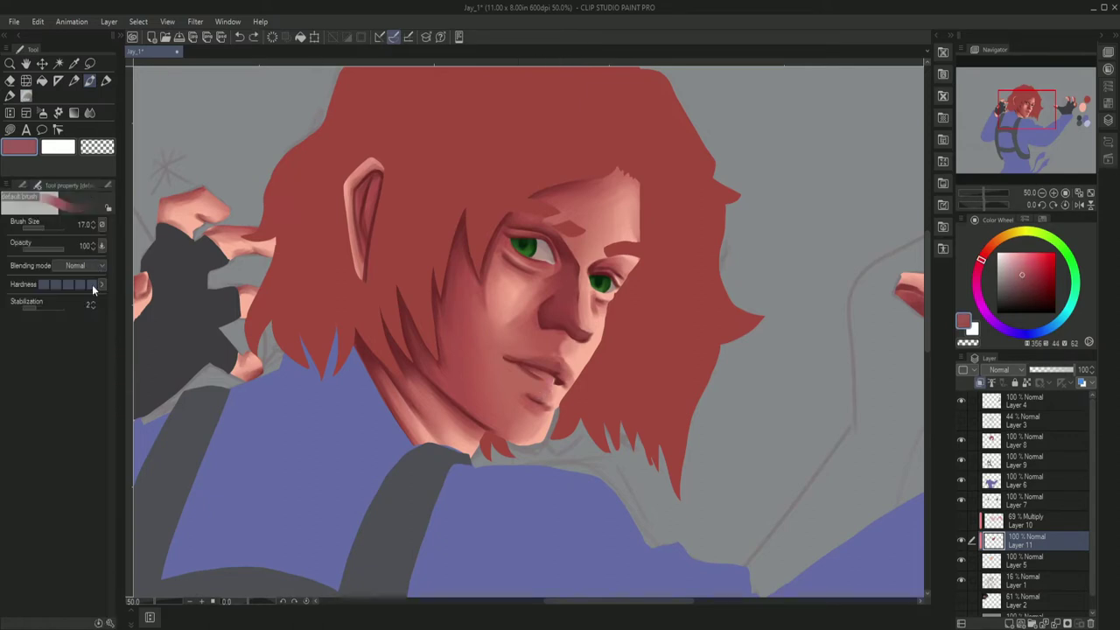
{"action": "left_click", "coordinate": [565, 399], "text": "alt"}
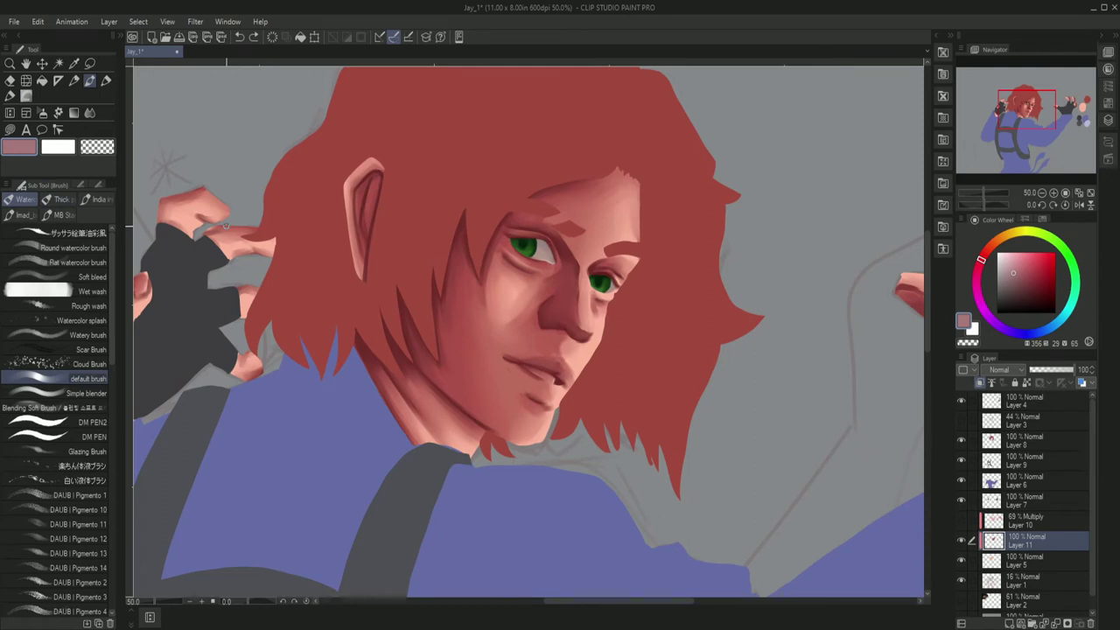
{"action": "left_click", "coordinate": [1021, 275]}
{"action": "left_click_drag", "start_coordinate": [1021, 276], "coordinate": [1032, 274]}
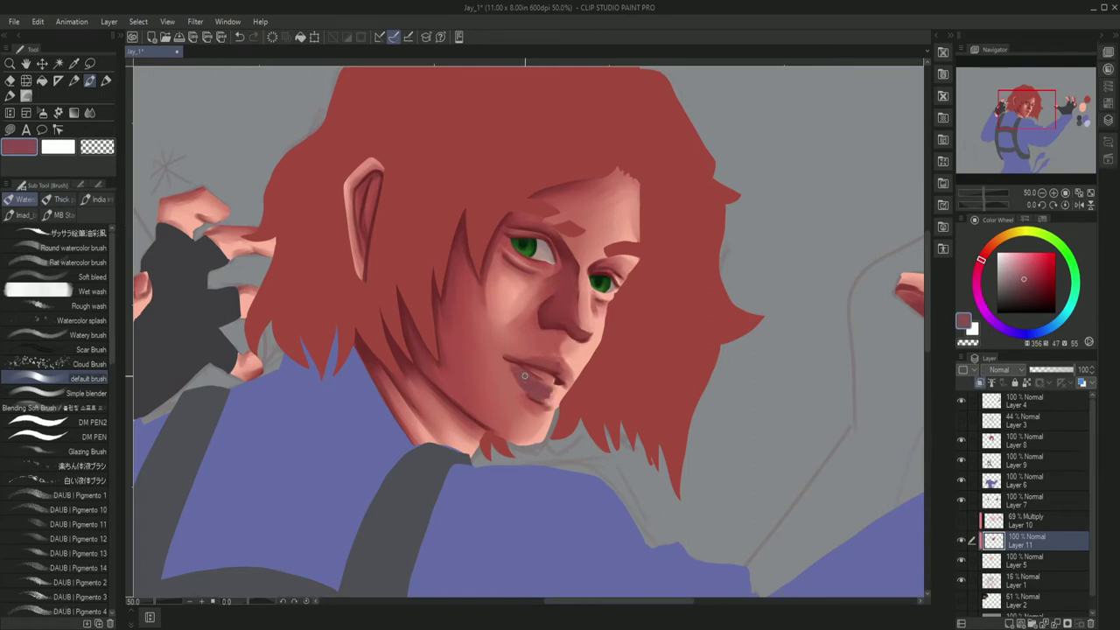
{"action": "left_click_drag", "start_coordinate": [530, 392], "coordinate": [565, 403]}
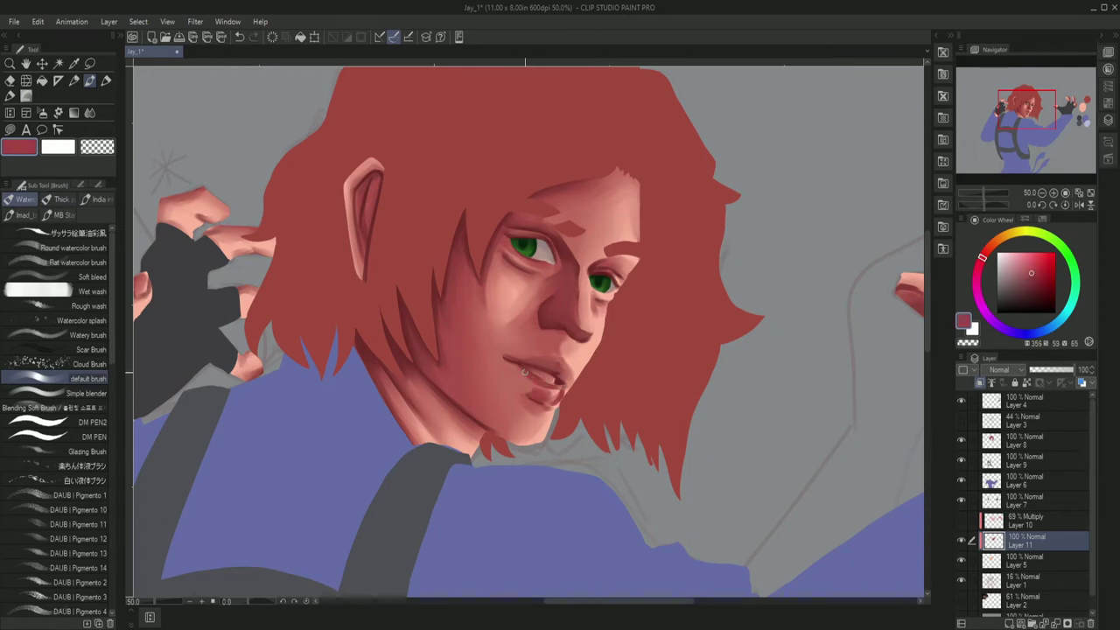
{"action": "left_click_drag", "start_coordinate": [511, 367], "coordinate": [561, 399]}
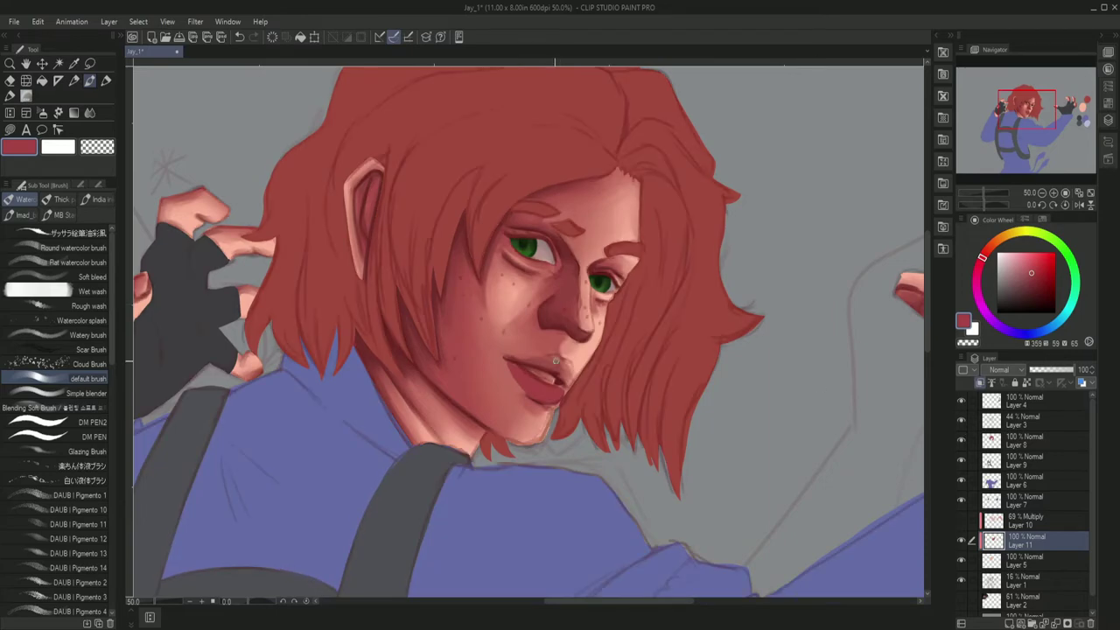
{"action": "left_click_drag", "start_coordinate": [555, 360], "coordinate": [552, 318]}
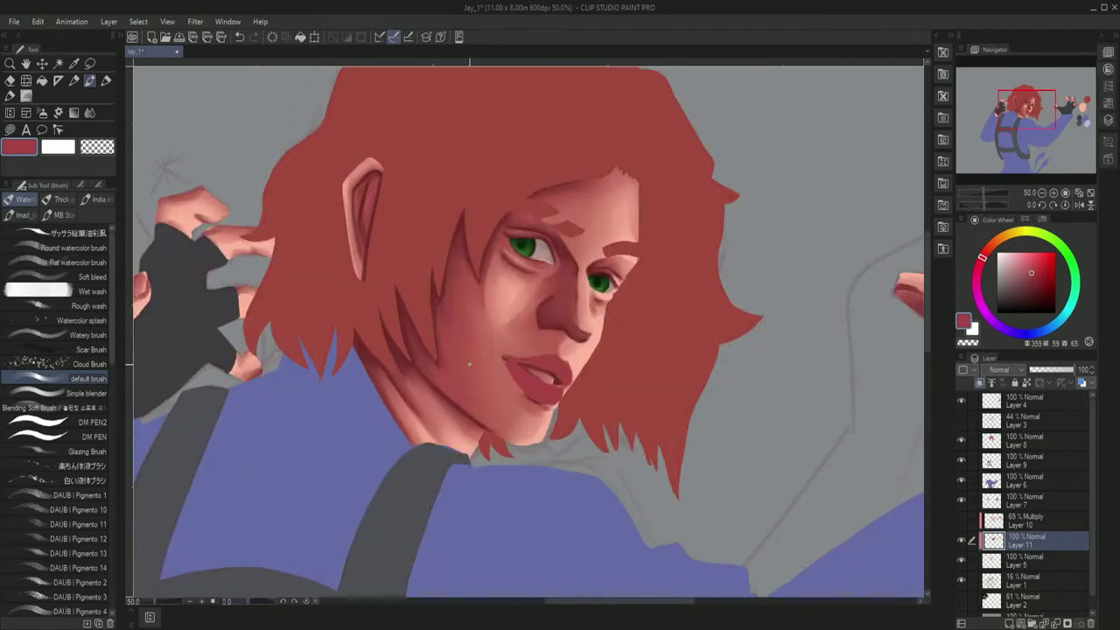
Repaint both lips in a lighter rosy red and smooth their edges with the Simple blender.
{"action": "left_click_drag", "start_coordinate": [534, 367], "coordinate": [553, 396]}
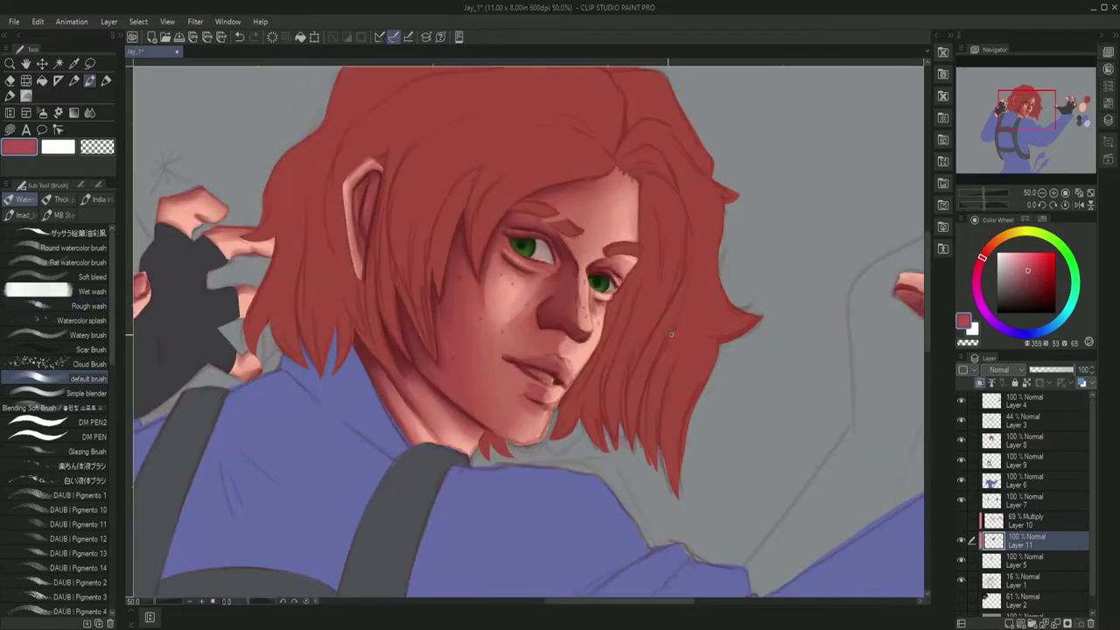
{"action": "mouse_move", "coordinate": [551, 395]}
{"action": "left_mouse_down"}
{"action": "mouse_move", "coordinate": [527, 385]}
{"action": "mouse_move", "coordinate": [560, 399]}
{"action": "left_mouse_up"}
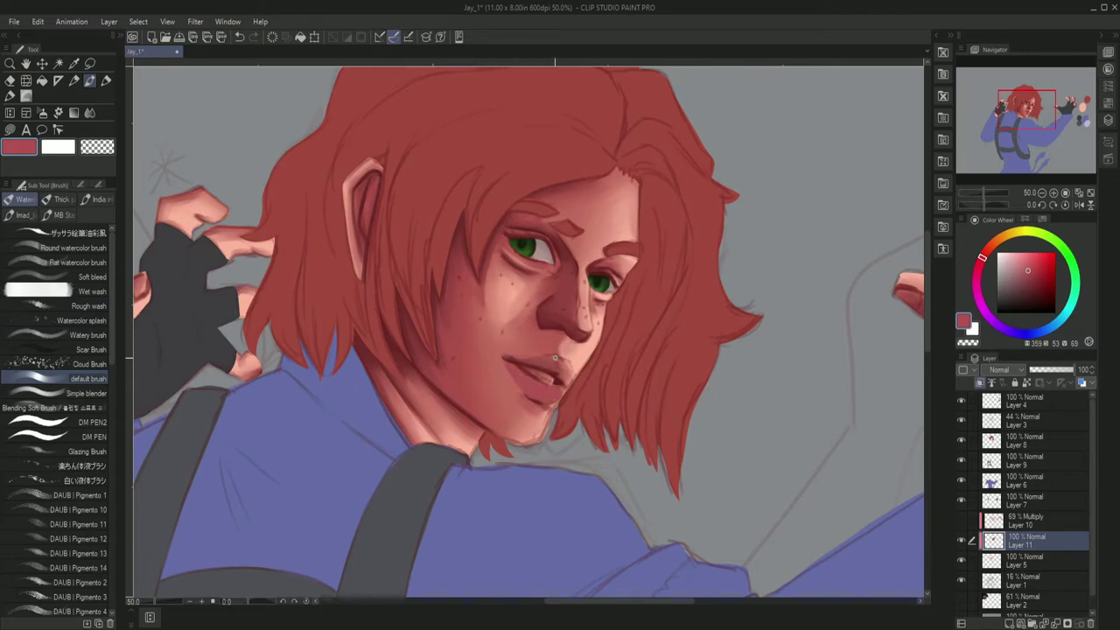
{"action": "left_click_drag", "start_coordinate": [567, 360], "coordinate": [563, 383]}
{"action": "key", "text": "minus"}
{"action": "key", "text": "minus"}
{"action": "key", "text": "minus"}
{"action": "key", "text": "minus"}
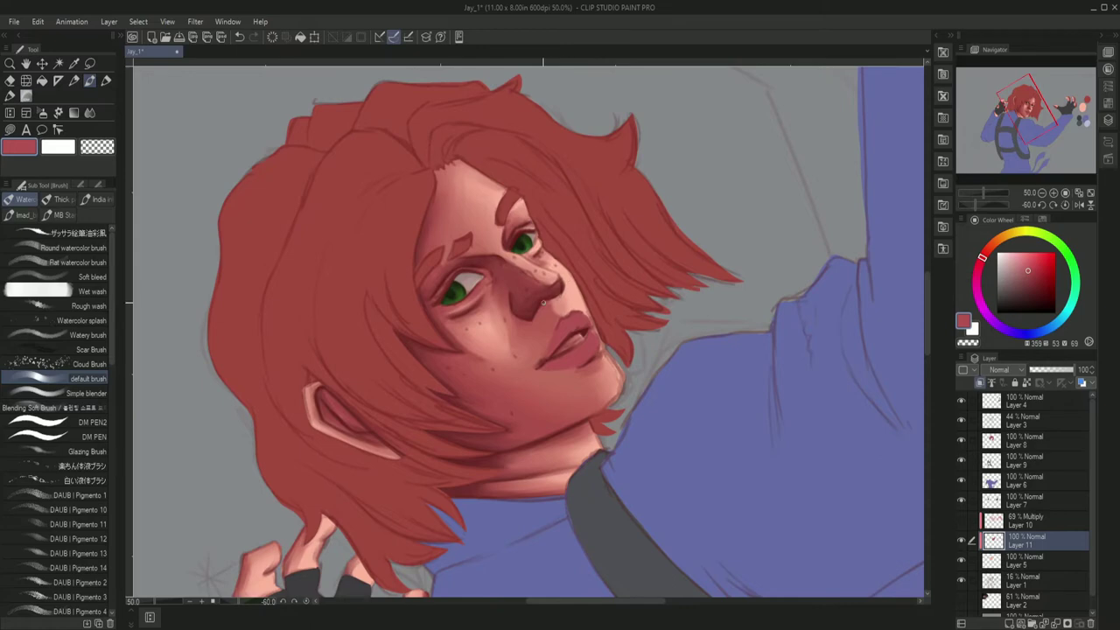
{"action": "key", "text": "minus"}
{"action": "key", "text": "minus"}
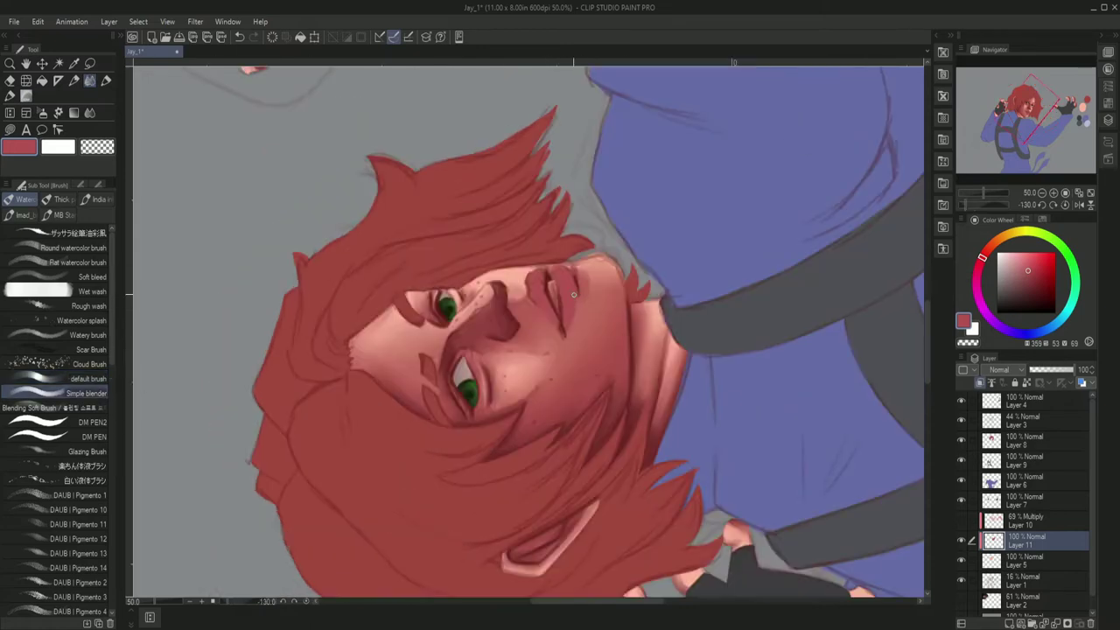
{"action": "key", "text": "ctrl+shift+0"}
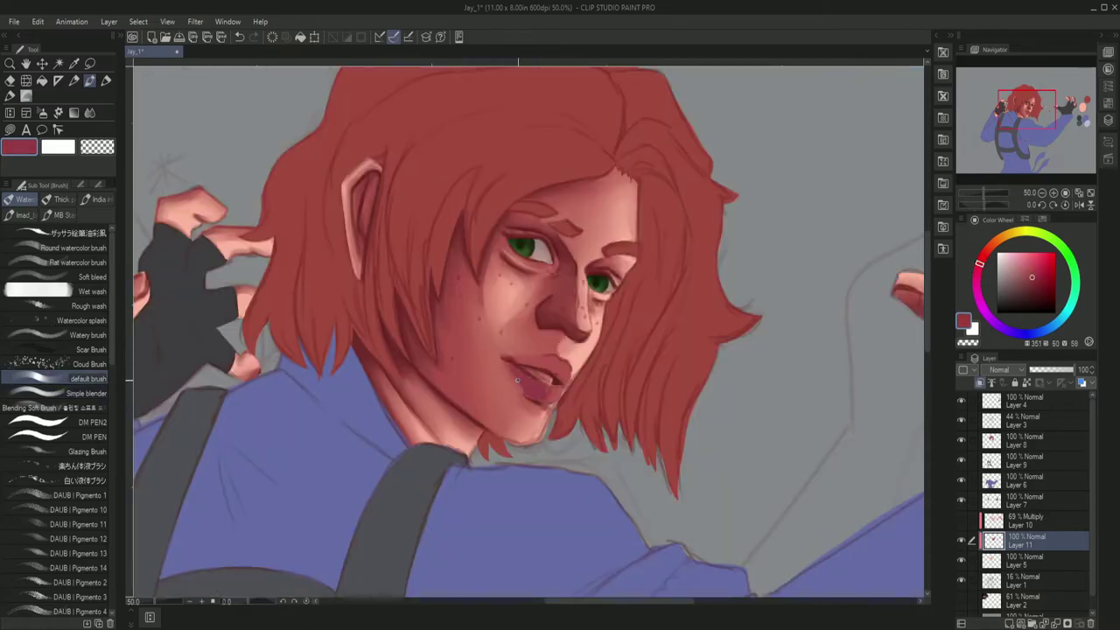
Recolor both lips in dark crimson and soften the paint with the Simple blender.
{"action": "key", "text": "minus"}
{"action": "key", "text": "minus"}
{"action": "key", "text": "minus"}
{"action": "key", "text": "minus"}
{"action": "key", "text": "minus"}
{"action": "key", "text": "minus"}
{"action": "key", "text": "period"}
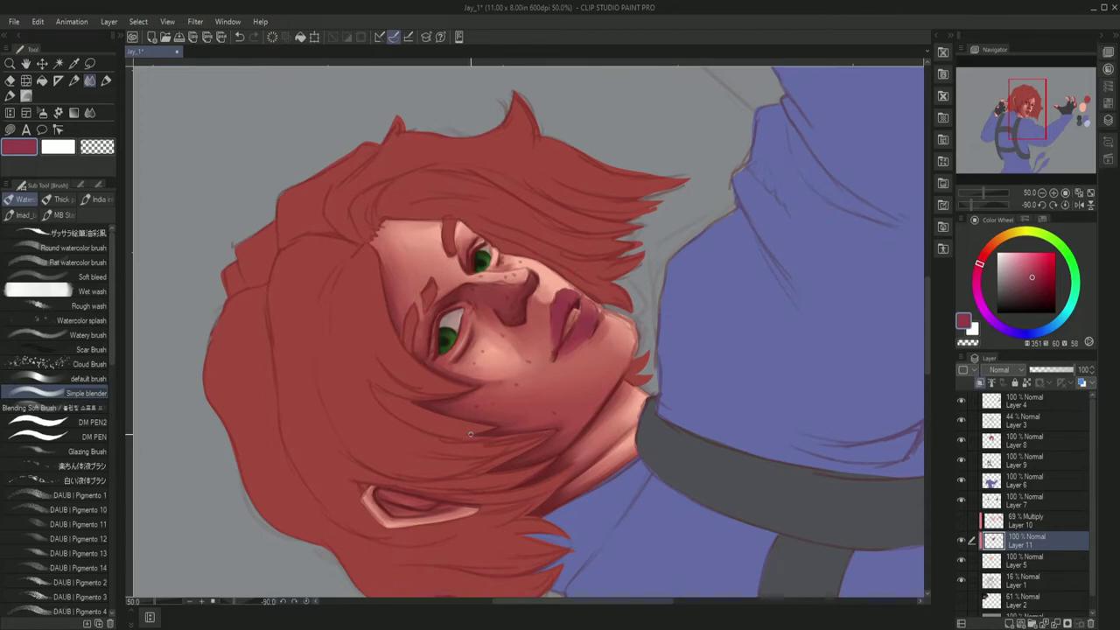
Shade the lips along the mouth opening with a deeper crimson and blend it into the lip color.
{"action": "left_click", "coordinate": [578, 343], "text": "alt"}
{"action": "key", "text": "comma"}
{"action": "mouse_move", "coordinate": [553, 332]}
{"action": "left_mouse_down"}
{"action": "mouse_move", "coordinate": [525, 345]}
{"action": "mouse_move", "coordinate": [569, 329]}
{"action": "mouse_move", "coordinate": [566, 309]}
{"action": "left_mouse_up"}
{"action": "key", "text": "period"}
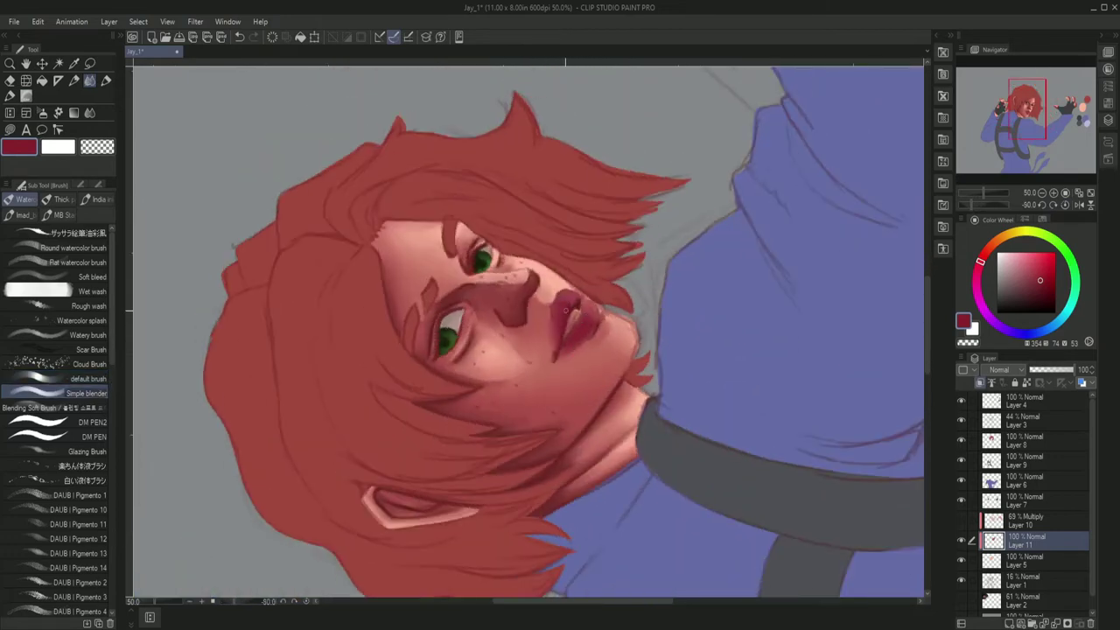
{"action": "key", "text": "ctrl+at"}
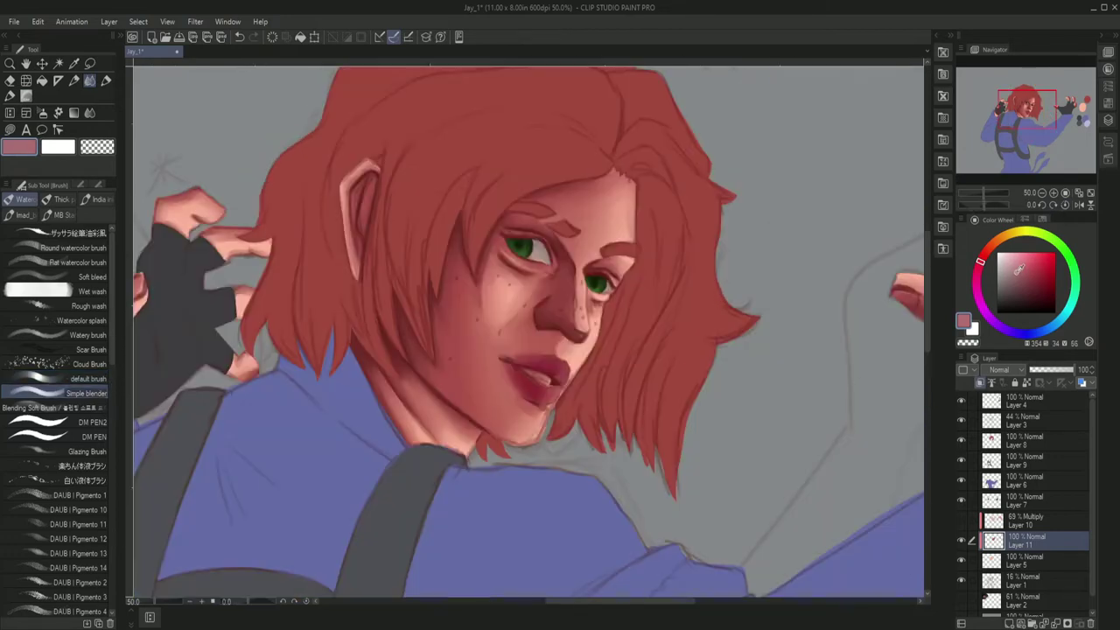
Define the mouth corner in dark maroon and add sampled pink highlights to the lips with the default brush.
{"action": "key", "text": "period"}
{"action": "left_click", "coordinate": [508, 360], "text": "alt"}
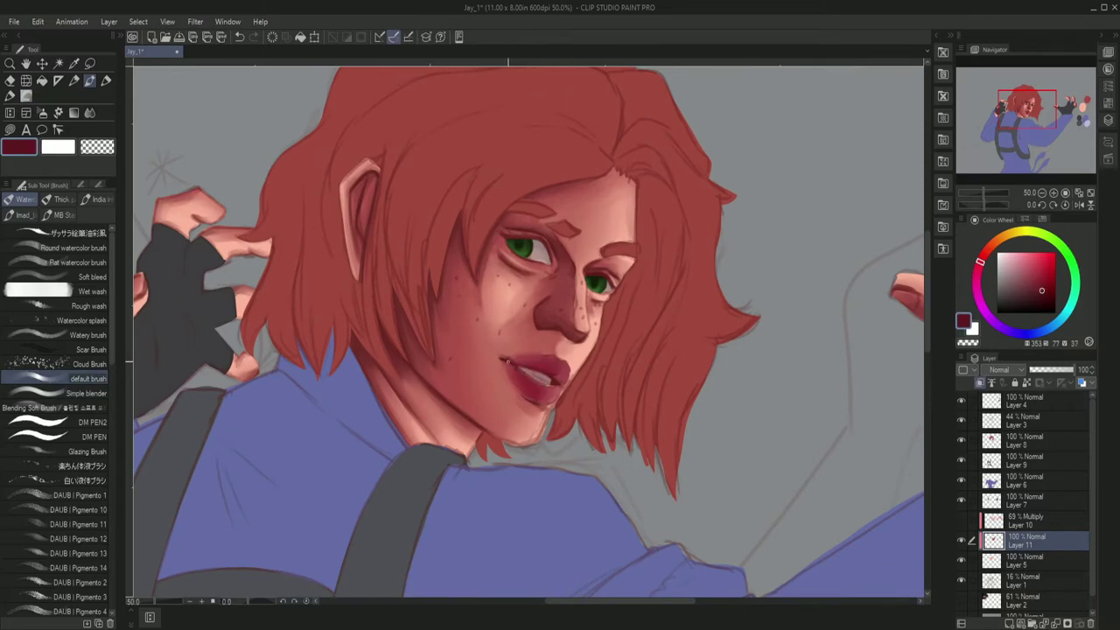
{"action": "left_click", "coordinate": [562, 372], "text": "alt"}
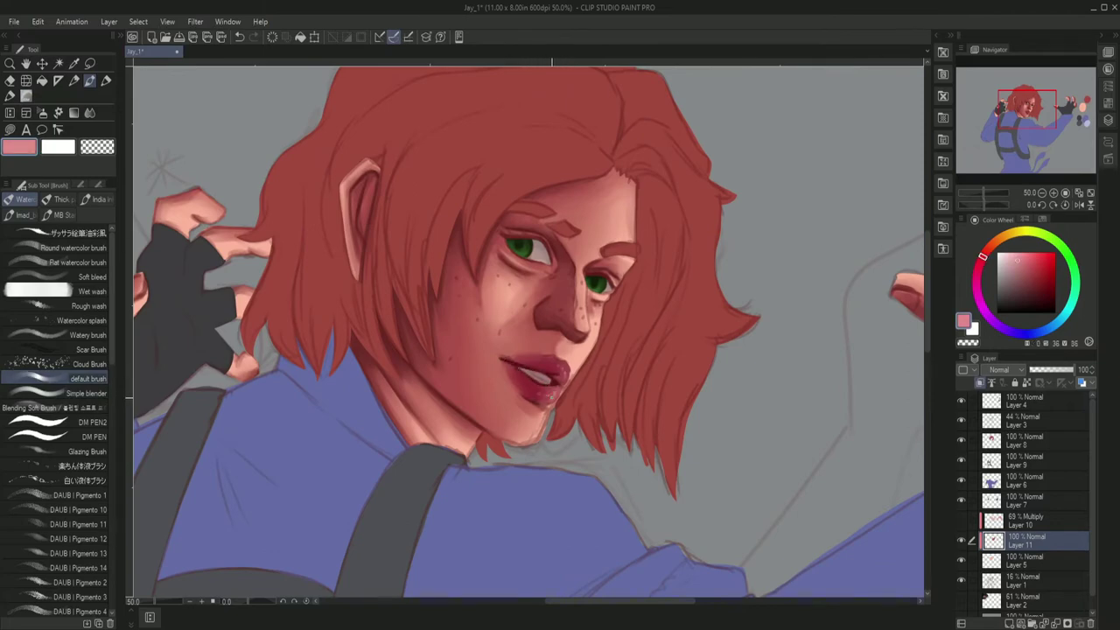
Tint the skin on Layer 10 in Multiply mode with a coral Soft airbrush and lower the layer's opacity to 66%.
{"action": "scroll", "coordinate": [529, 332], "scroll_direction": "down", "scroll_amount": 5}
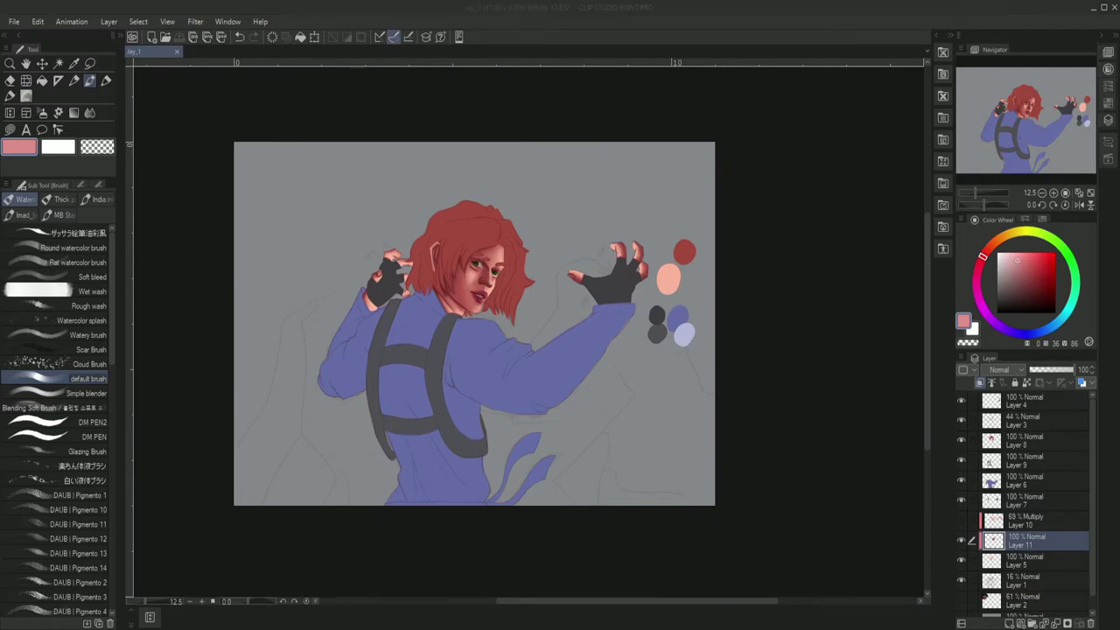
{"action": "left_click", "coordinate": [1028, 521]}
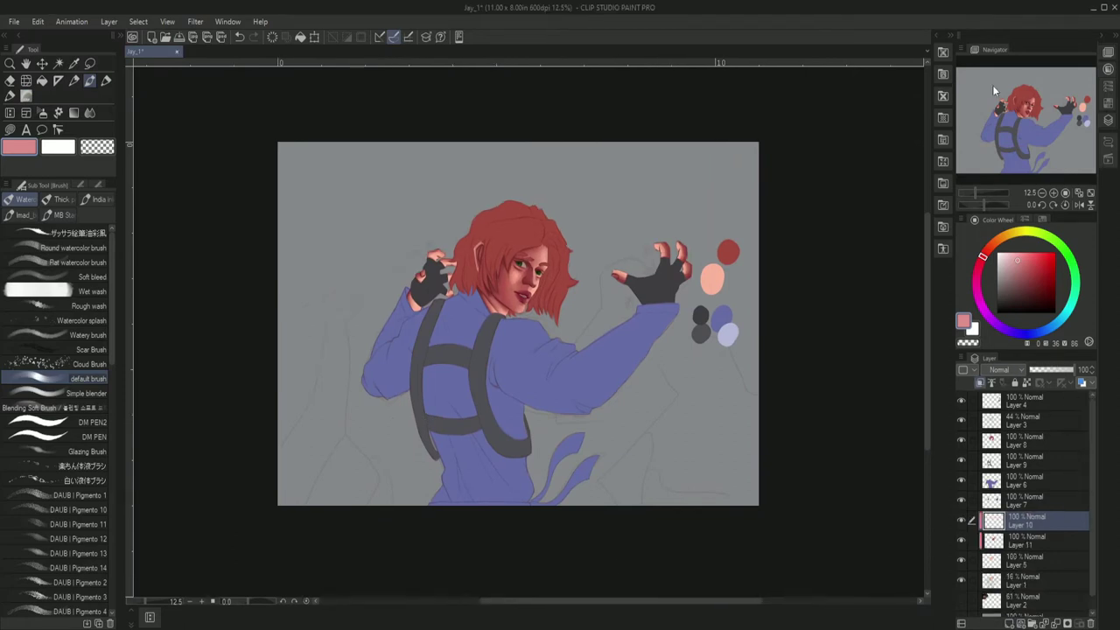
{"action": "key", "text": "b"}
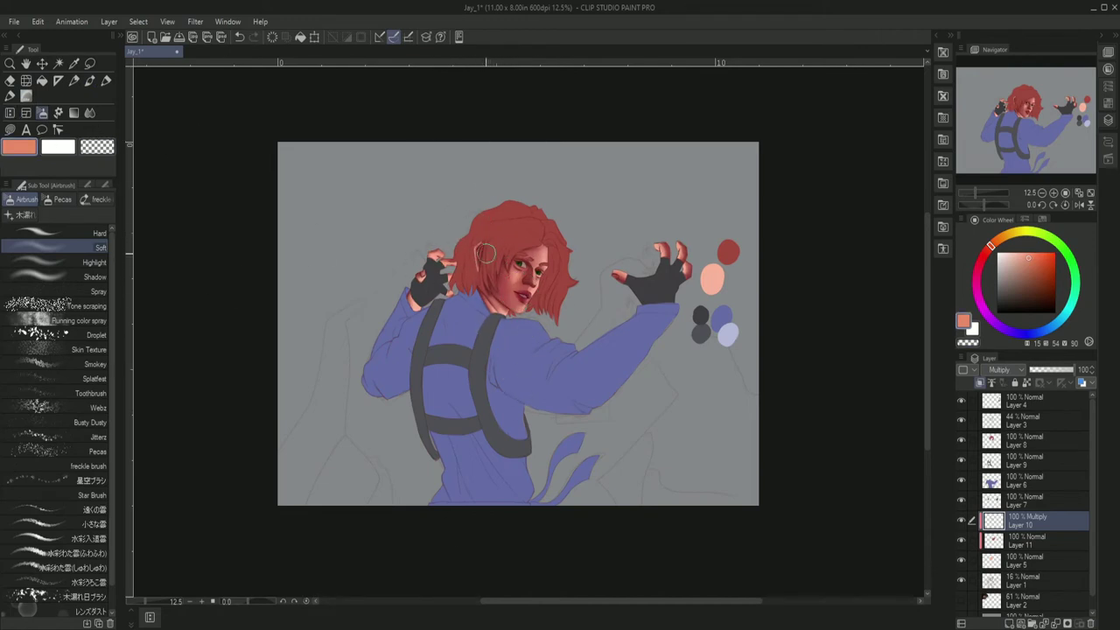
{"action": "left_click", "coordinate": [520, 279], "text": "alt"}
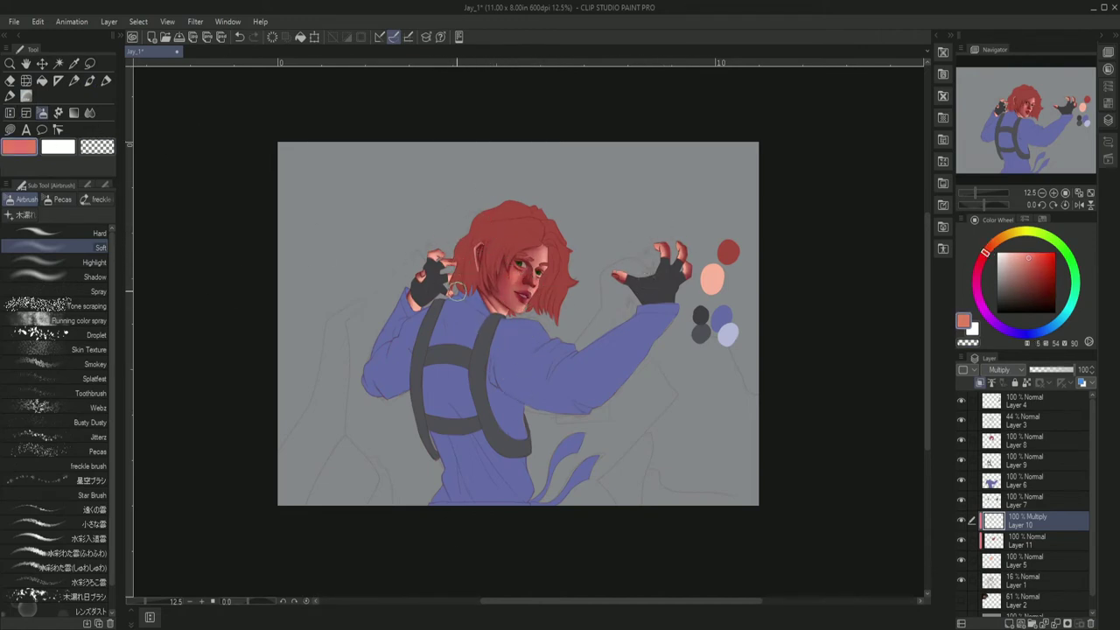
{"action": "left_click_drag", "start_coordinate": [1076, 369], "coordinate": [1061, 369]}
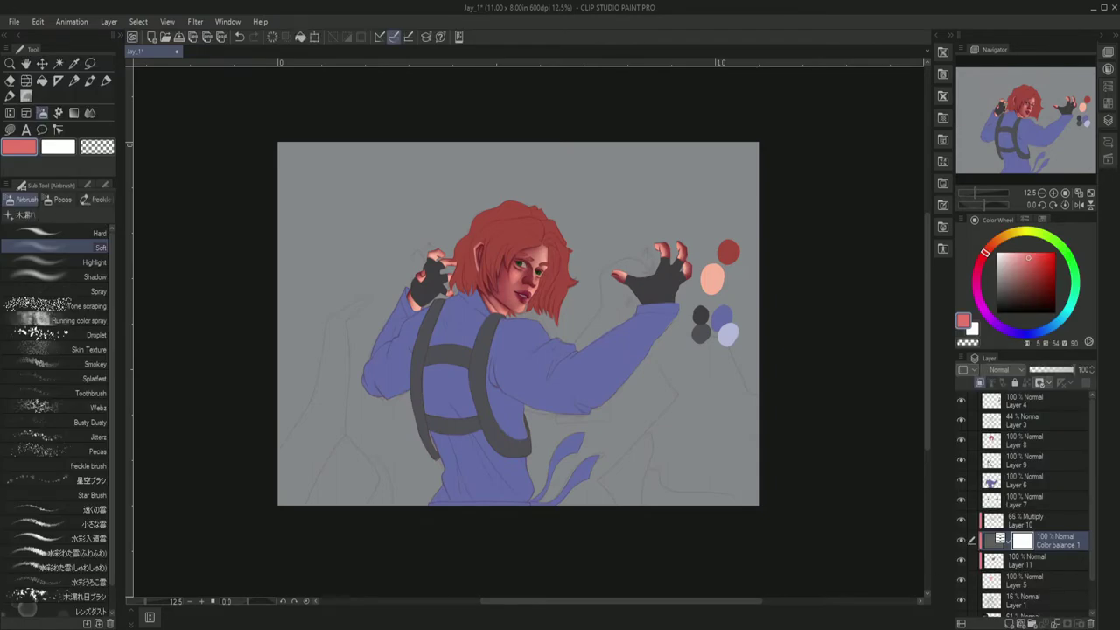
Collect the skin layers in a folder named skin and collapse it.
{"action": "left_click", "coordinate": [985, 529]}
{"action": "left_click", "coordinate": [981, 519]}
{"action": "left_click", "coordinate": [1082, 522]}
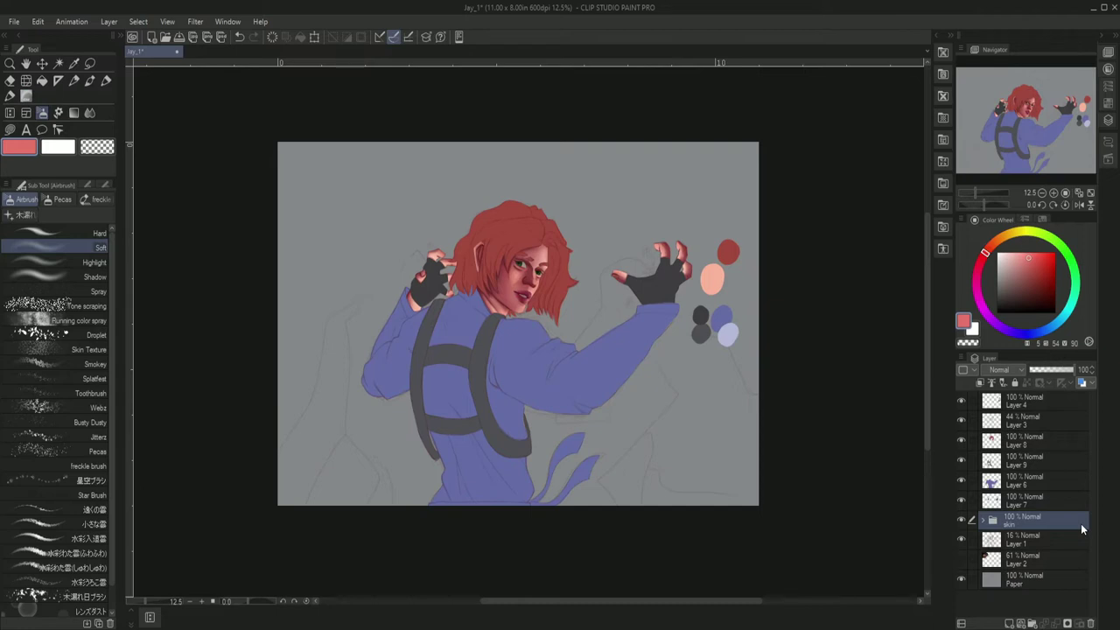
Lock Layer 6's transparent pixels and paint the collar and both sleeve cuffs in the palette's light lavender.
{"action": "left_click", "coordinate": [1081, 480]}
{"action": "left_click", "coordinate": [727, 333], "text": "alt"}
{"action": "key", "text": "b"}
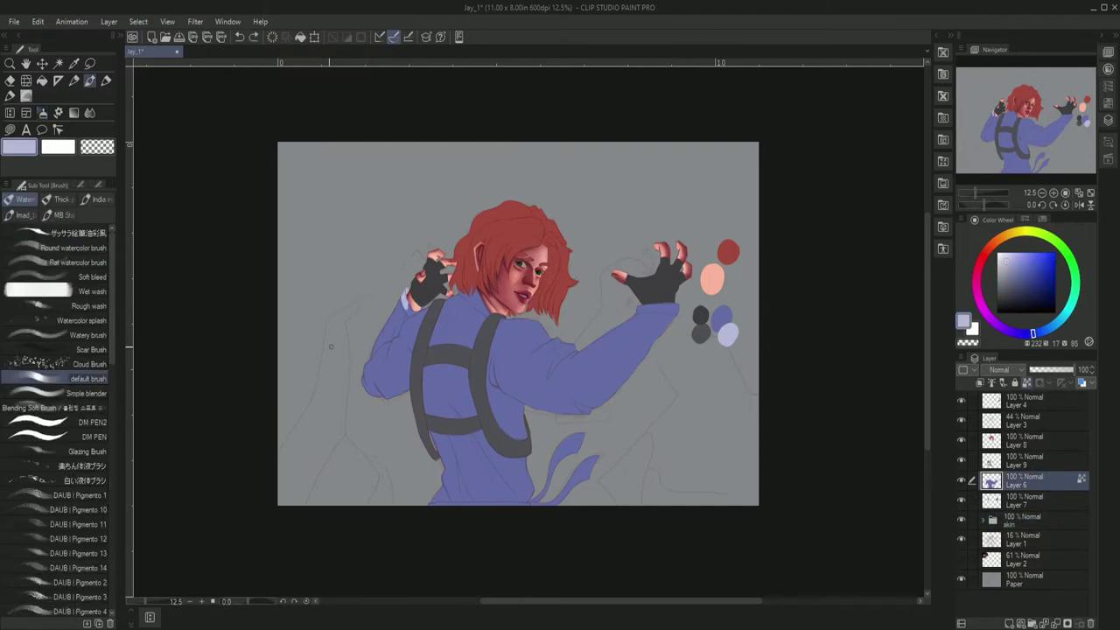
{"action": "scroll", "coordinate": [331, 347], "scroll_direction": "up", "scroll_amount": 4}
{"action": "left_click", "coordinate": [977, 342]}
{"action": "key", "text": "c"}
{"action": "mouse_move", "coordinate": [586, 241]}
{"action": "left_mouse_down"}
{"action": "mouse_move", "coordinate": [560, 254]}
{"action": "mouse_move", "coordinate": [538, 223]}
{"action": "mouse_move", "coordinate": [552, 244]}
{"action": "left_mouse_up"}
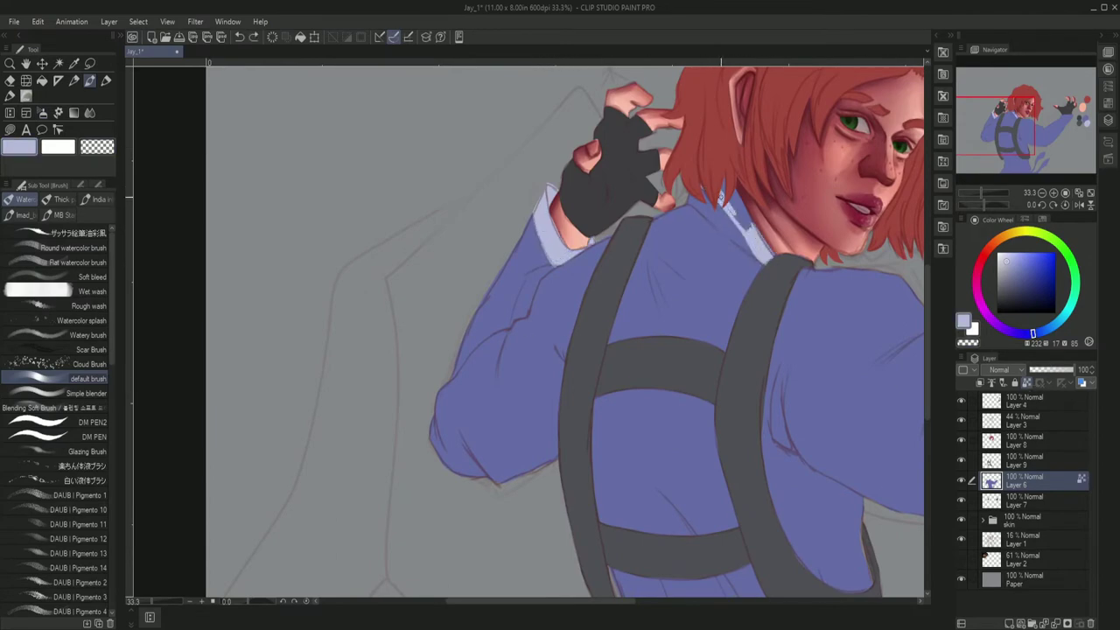
{"action": "mouse_move", "coordinate": [735, 205]}
{"action": "left_mouse_down"}
{"action": "mouse_move", "coordinate": [652, 127]}
{"action": "mouse_move", "coordinate": [560, 197]}
{"action": "left_mouse_up"}
{"action": "left_click_drag", "start_coordinate": [613, 350], "coordinate": [490, 219]}
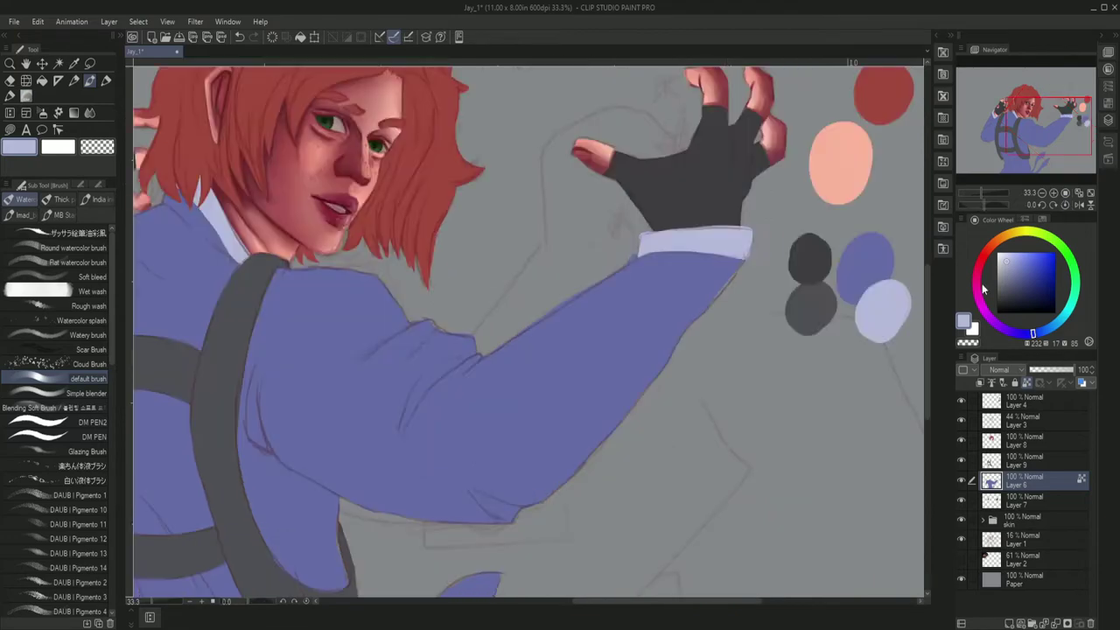
Paint the two sash tails and the strip along the waist in light lavender on Layer 6.
{"action": "left_click_drag", "start_coordinate": [525, 437], "coordinate": [438, 219]}
{"action": "left_click_drag", "start_coordinate": [350, 505], "coordinate": [490, 336]}
{"action": "left_click_drag", "start_coordinate": [393, 428], "coordinate": [494, 324]}
{"action": "left_click_drag", "start_coordinate": [613, 262], "coordinate": [543, 175]}
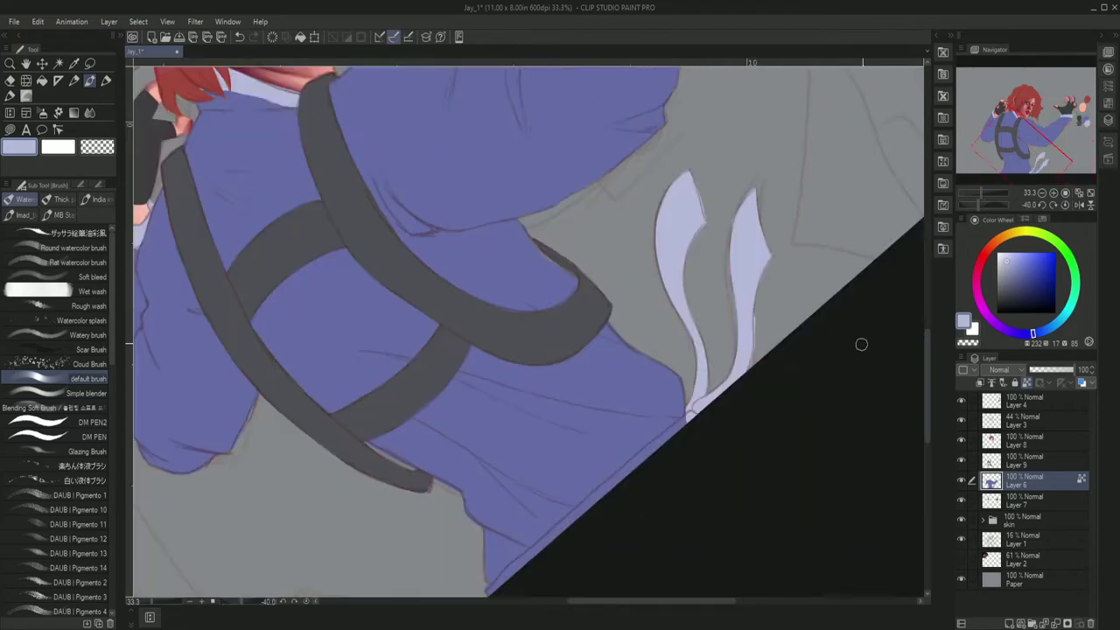
{"action": "left_click_drag", "start_coordinate": [525, 455], "coordinate": [678, 315]}
{"action": "left_click", "coordinate": [1065, 204]}
Add a new layer clipped to the shirt layer, Layer 6.
{"action": "left_click_drag", "start_coordinate": [613, 219], "coordinate": [612, 490]}
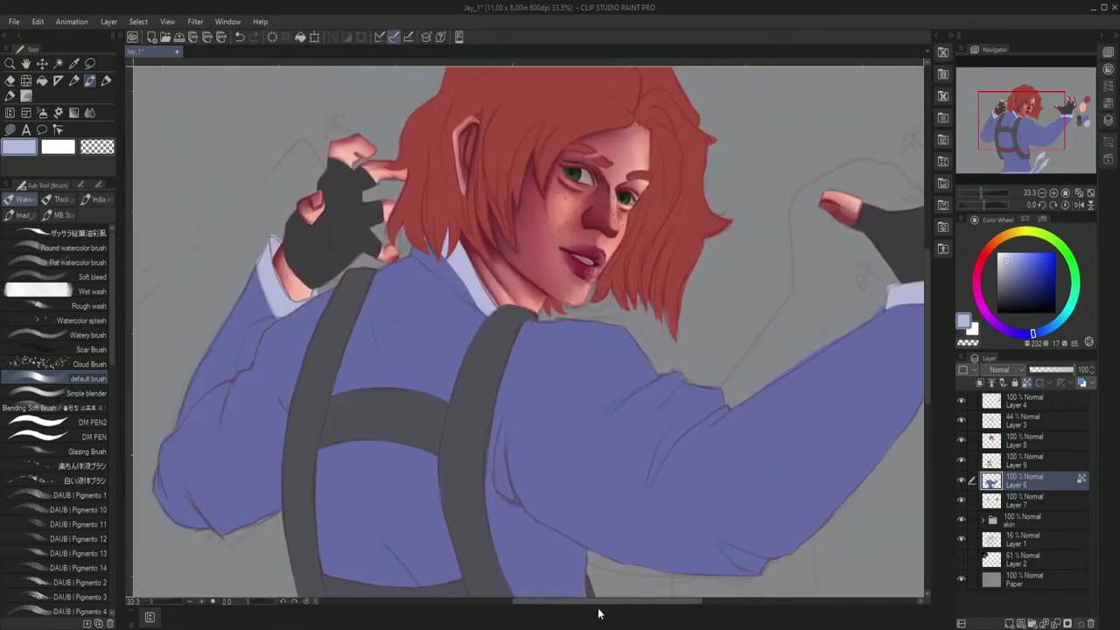
{"action": "left_click_drag", "start_coordinate": [788, 525], "coordinate": [503, 457]}
{"action": "scroll", "coordinate": [840, 385], "scroll_direction": "down", "scroll_amount": 1}
{"action": "key", "text": "ctrl+shift+n"}
{"action": "left_click_drag", "start_coordinate": [512, 602], "coordinate": [538, 606]}
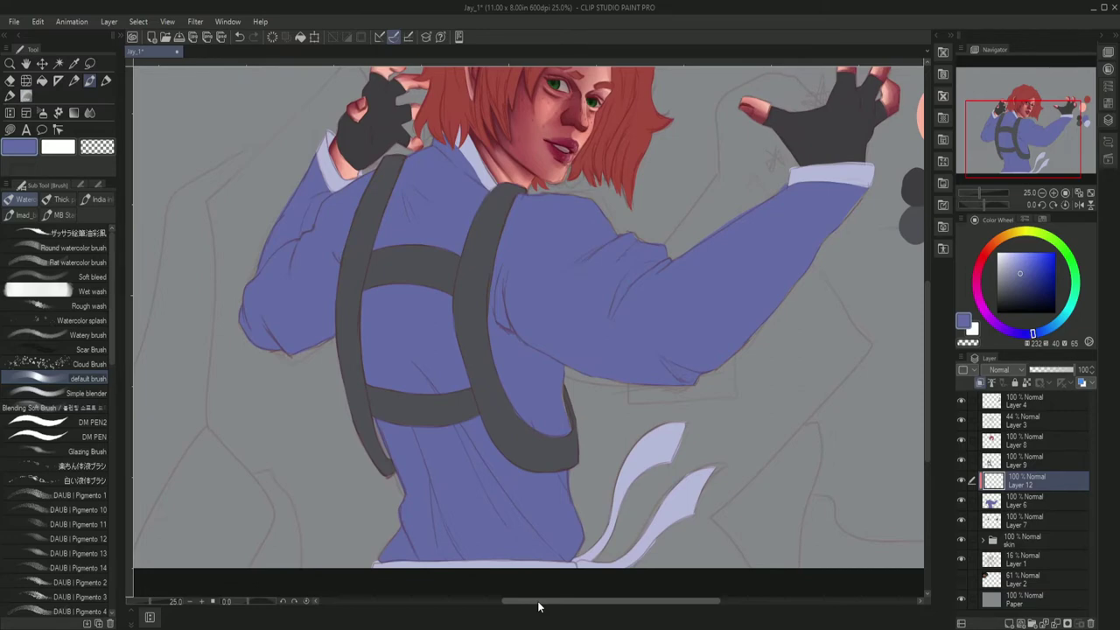
Select the blue shirt area and brush darker indigo fold shadows onto the lower back on Layer 6.
{"action": "left_click_drag", "start_coordinate": [490, 411], "coordinate": [549, 374]}
{"action": "left_click", "coordinate": [525, 411], "text": "alt"}
{"action": "mouse_move", "coordinate": [479, 343]}
{"action": "left_mouse_down"}
{"action": "mouse_move", "coordinate": [516, 375]}
{"action": "mouse_move", "coordinate": [582, 492]}
{"action": "left_mouse_up"}
{"action": "key", "text": "ctrl+z"}
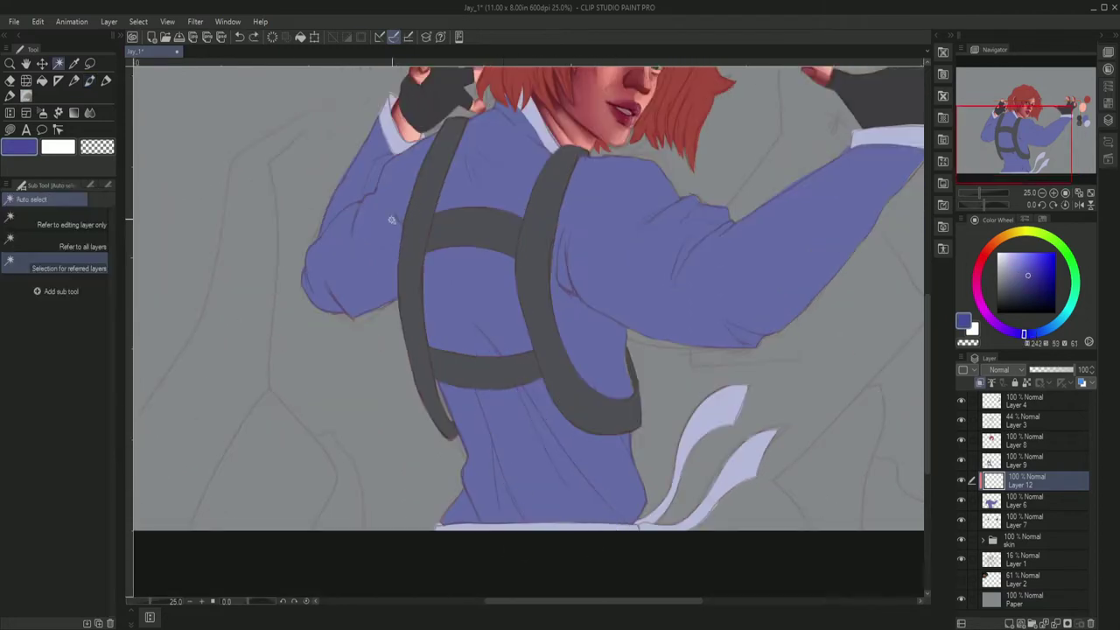
{"action": "left_click", "coordinate": [991, 500], "text": "ctrl"}
{"action": "scroll", "coordinate": [875, 437], "scroll_direction": "up", "scroll_amount": 2}
{"action": "left_click_drag", "start_coordinate": [494, 455], "coordinate": [483, 517]}
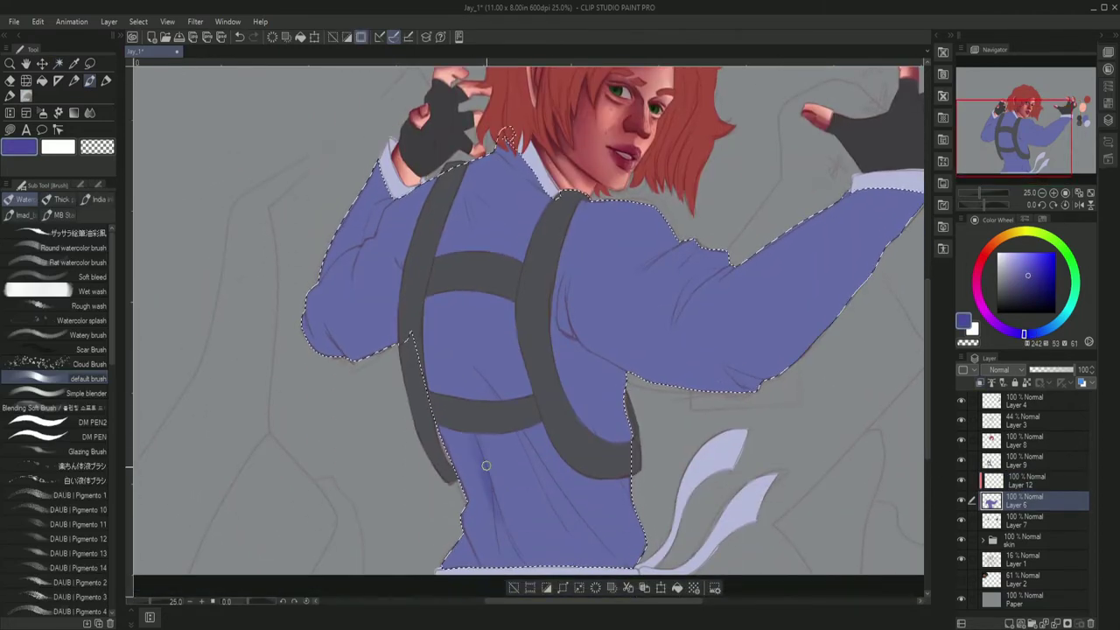
{"action": "left_click_drag", "start_coordinate": [455, 385], "coordinate": [512, 569]}
{"action": "left_click_drag", "start_coordinate": [628, 601], "coordinate": [623, 606]}
{"action": "left_click_drag", "start_coordinate": [604, 433], "coordinate": [560, 560]}
{"action": "left_click_drag", "start_coordinate": [455, 298], "coordinate": [494, 511]}
{"action": "left_click_drag", "start_coordinate": [460, 370], "coordinate": [500, 565]}
{"action": "left_click_drag", "start_coordinate": [525, 191], "coordinate": [499, 255]}
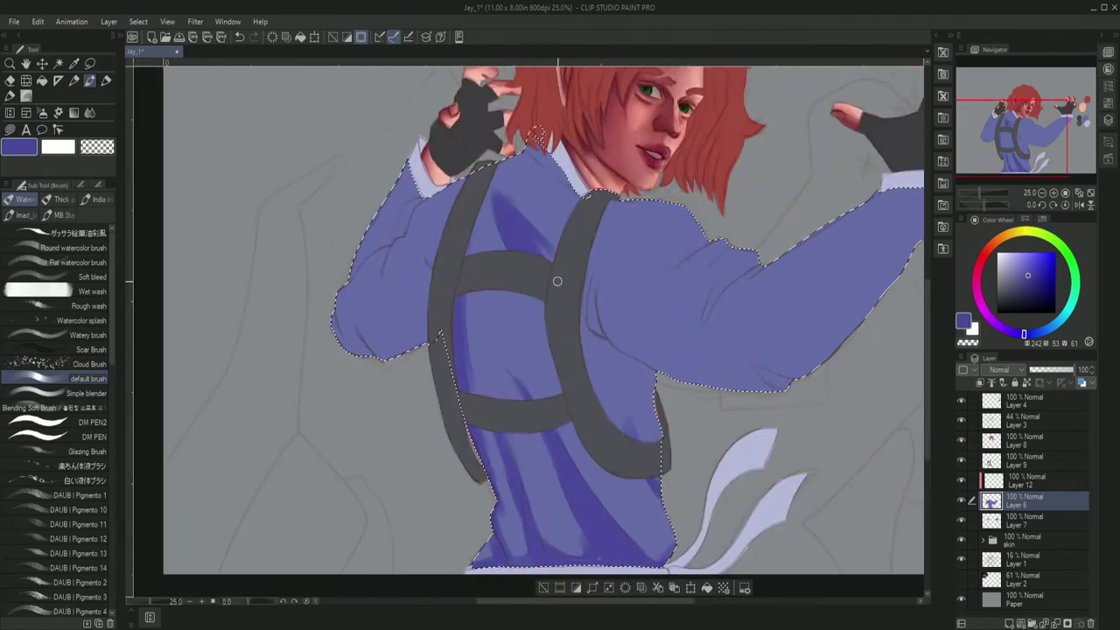
{"action": "left_click_drag", "start_coordinate": [621, 280], "coordinate": [604, 368]}
{"action": "mouse_move", "coordinate": [652, 345]}
{"action": "left_mouse_down"}
{"action": "mouse_move", "coordinate": [604, 404]}
{"action": "mouse_move", "coordinate": [613, 433]}
{"action": "left_mouse_up"}
{"action": "mouse_move", "coordinate": [543, 293]}
{"action": "left_mouse_down"}
{"action": "mouse_move", "coordinate": [465, 313]}
{"action": "mouse_move", "coordinate": [470, 398]}
{"action": "left_mouse_up"}
{"action": "left_click_drag", "start_coordinate": [442, 205], "coordinate": [427, 284]}
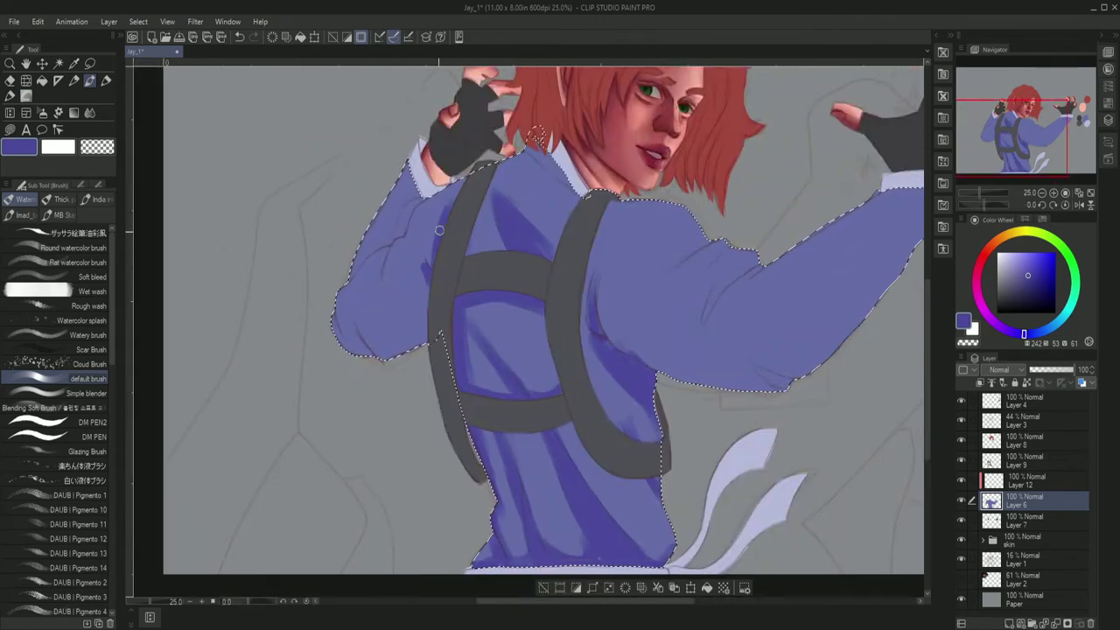
{"action": "left_click_drag", "start_coordinate": [416, 167], "coordinate": [359, 266]}
{"action": "left_click_drag", "start_coordinate": [333, 311], "coordinate": [442, 358]}
{"action": "mouse_move", "coordinate": [341, 271]}
{"action": "left_mouse_down"}
{"action": "mouse_move", "coordinate": [387, 248]}
{"action": "mouse_move", "coordinate": [348, 290]}
{"action": "left_mouse_up"}
{"action": "mouse_move", "coordinate": [427, 204]}
{"action": "left_mouse_down"}
{"action": "mouse_move", "coordinate": [407, 233]}
{"action": "mouse_move", "coordinate": [406, 267]}
{"action": "left_mouse_up"}
{"action": "left_click_drag", "start_coordinate": [348, 336], "coordinate": [411, 358]}
{"action": "left_click_drag", "start_coordinate": [395, 278], "coordinate": [377, 352]}
{"action": "mouse_move", "coordinate": [419, 315]}
{"action": "left_mouse_down"}
{"action": "mouse_move", "coordinate": [367, 341]}
{"action": "mouse_move", "coordinate": [411, 333]}
{"action": "left_mouse_up"}
{"action": "left_click_drag", "start_coordinate": [404, 237], "coordinate": [416, 296]}
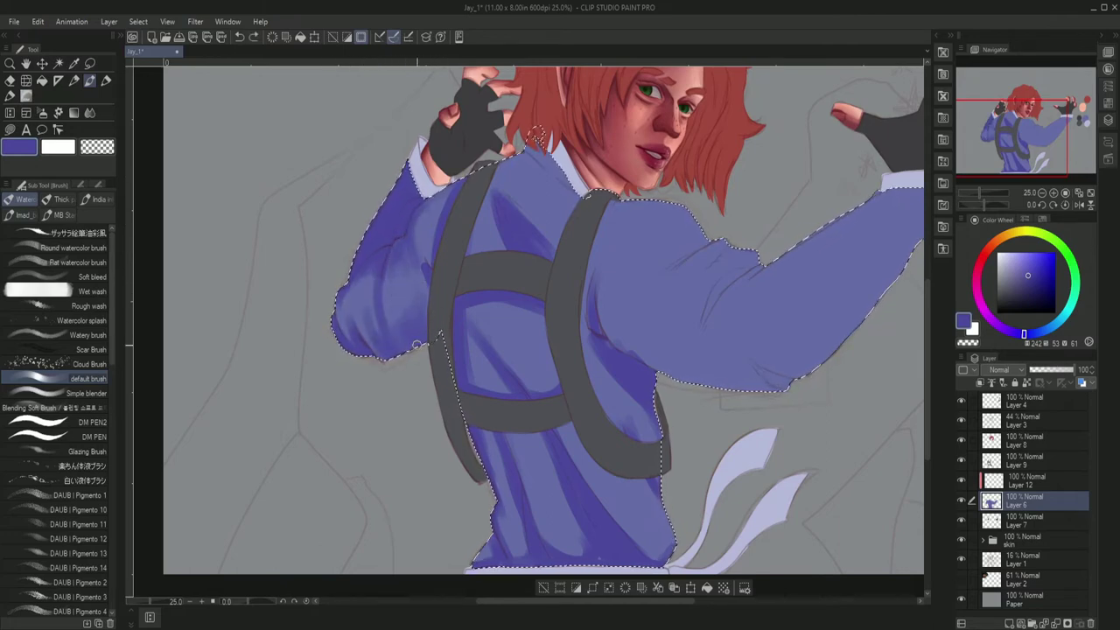
{"action": "left_click_drag", "start_coordinate": [629, 598], "coordinate": [665, 596]}
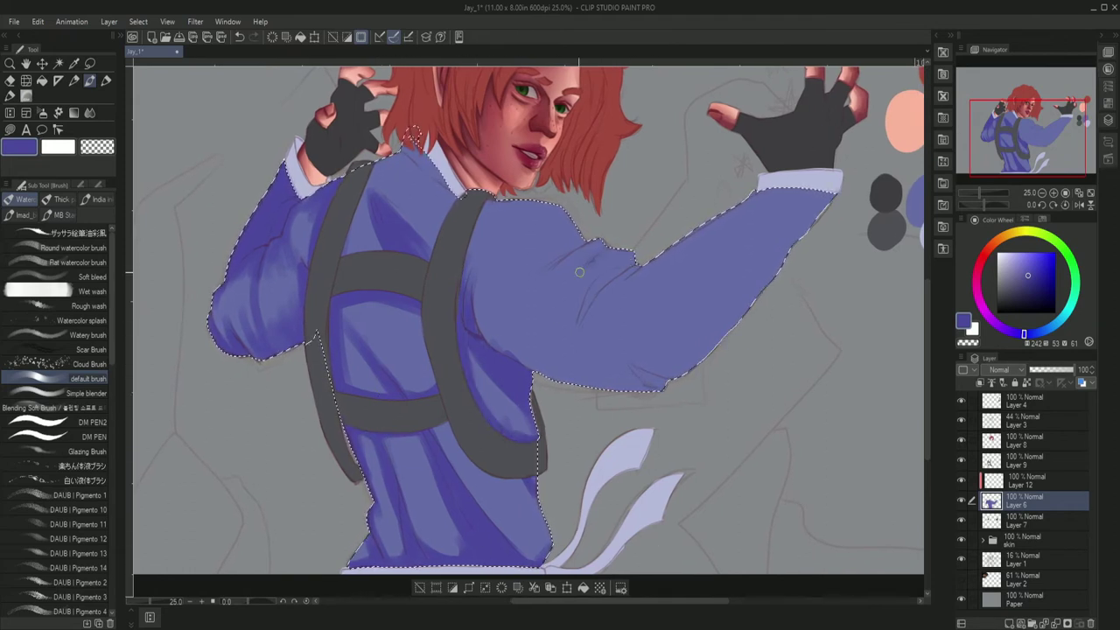
{"action": "left_click_drag", "start_coordinate": [588, 254], "coordinate": [565, 279]}
{"action": "left_click_drag", "start_coordinate": [634, 385], "coordinate": [691, 368]}
{"action": "left_click_drag", "start_coordinate": [761, 236], "coordinate": [792, 210]}
{"action": "left_click_drag", "start_coordinate": [630, 384], "coordinate": [682, 372]}
{"action": "left_click_drag", "start_coordinate": [807, 218], "coordinate": [725, 270]}
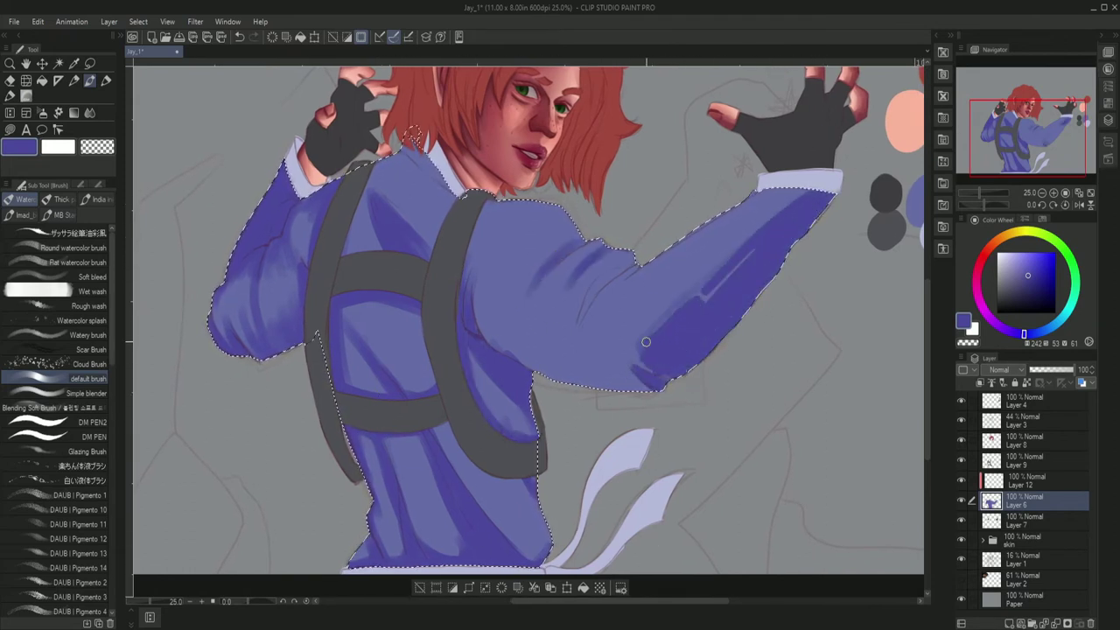
{"action": "key", "text": "c"}
{"action": "key", "text": "ctrl+z"}
On Layer 12, paint dark blue shadows and fold creases on the bent arm's sleeve with the default brush.
{"action": "left_click", "coordinate": [512, 234], "text": "alt"}
{"action": "scroll", "coordinate": [512, 235], "scroll_direction": "down", "scroll_amount": 2}
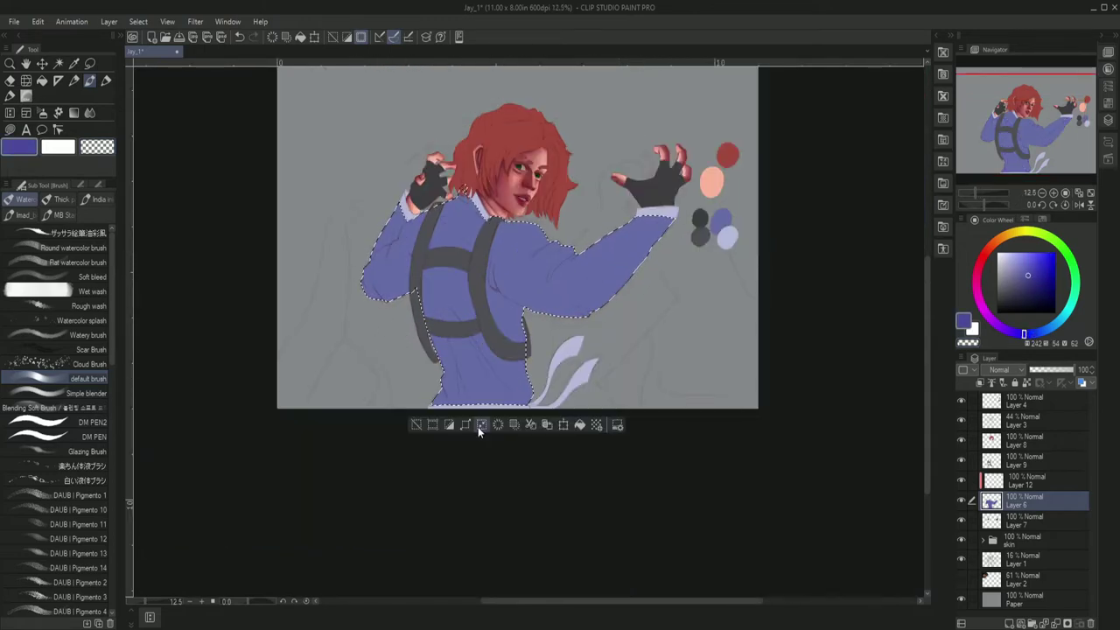
{"action": "key", "text": "alt+bracketright"}
{"action": "left_click_drag", "start_coordinate": [400, 206], "coordinate": [369, 263]}
{"action": "scroll", "coordinate": [294, 232], "scroll_direction": "up", "scroll_amount": 2}
{"action": "left_click_drag", "start_coordinate": [294, 232], "coordinate": [215, 232]}
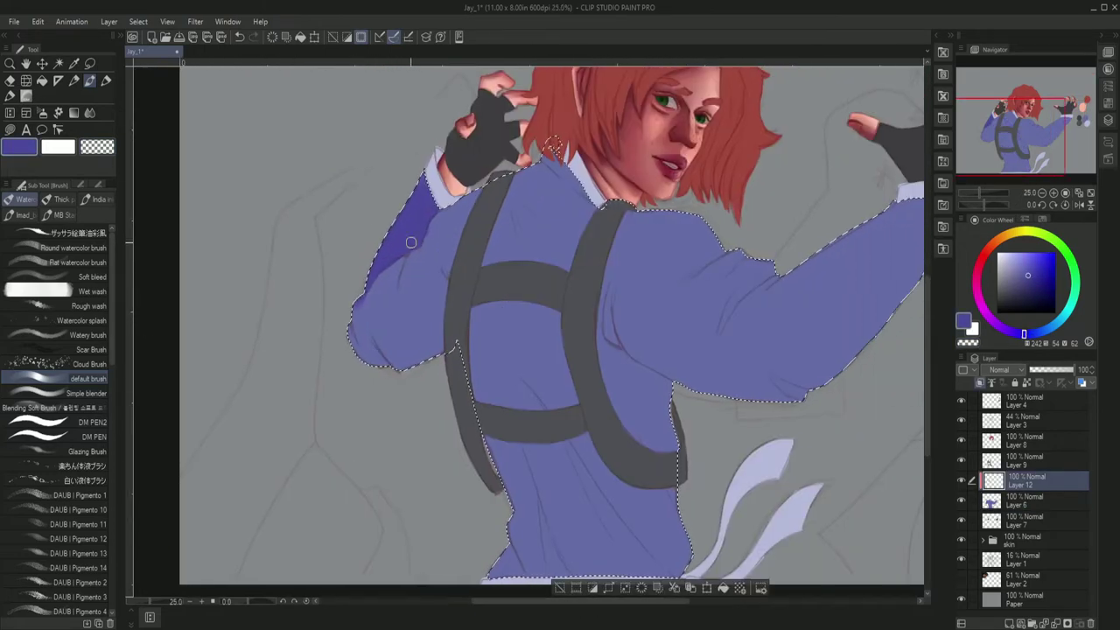
{"action": "left_click_drag", "start_coordinate": [411, 238], "coordinate": [407, 252]}
{"action": "mouse_move", "coordinate": [464, 372]}
{"action": "left_mouse_down"}
{"action": "mouse_move", "coordinate": [359, 324]}
{"action": "mouse_move", "coordinate": [368, 293]}
{"action": "left_mouse_up"}
{"action": "left_click_drag", "start_coordinate": [437, 262], "coordinate": [450, 282]}
{"action": "mouse_move", "coordinate": [468, 198]}
{"action": "left_mouse_down"}
{"action": "mouse_move", "coordinate": [430, 233]}
{"action": "mouse_move", "coordinate": [451, 276]}
{"action": "mouse_move", "coordinate": [403, 361]}
{"action": "mouse_move", "coordinate": [459, 346]}
{"action": "left_mouse_up"}
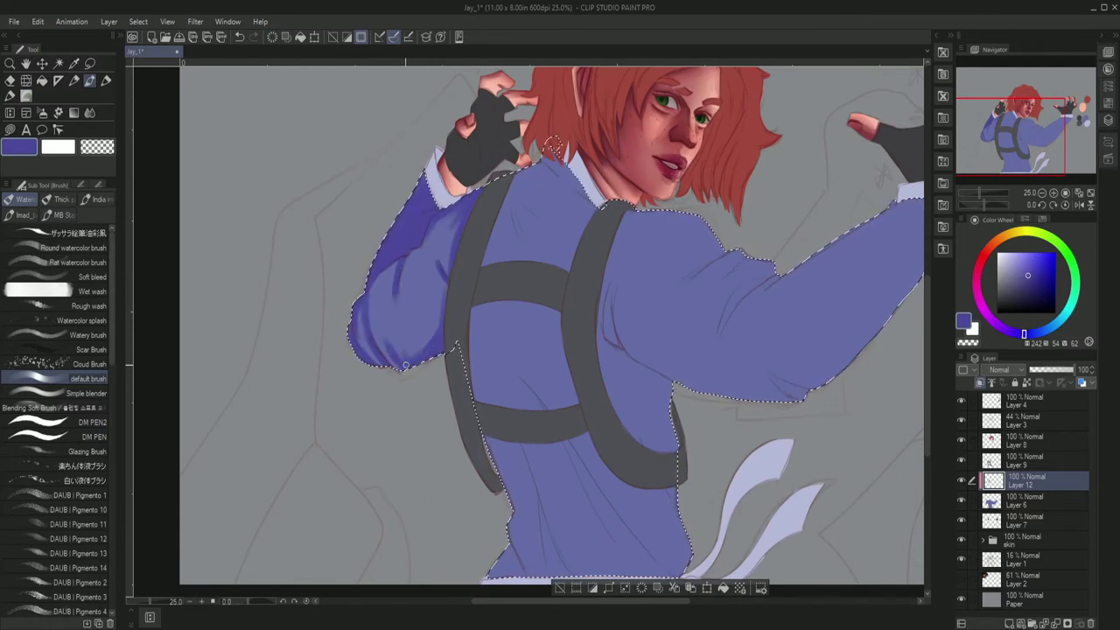
{"action": "left_click_drag", "start_coordinate": [400, 368], "coordinate": [407, 305]}
{"action": "left_click_drag", "start_coordinate": [436, 345], "coordinate": [418, 308]}
Paint dark blue shadows beside the collar, in the outstretched sleeve's folds, under its armpit and along the nearby shoulder strap.
{"action": "mouse_move", "coordinate": [547, 156]}
{"action": "left_mouse_down"}
{"action": "mouse_move", "coordinate": [597, 208]}
{"action": "mouse_move", "coordinate": [641, 199]}
{"action": "left_mouse_up"}
{"action": "left_click_drag", "start_coordinate": [665, 262], "coordinate": [569, 262]}
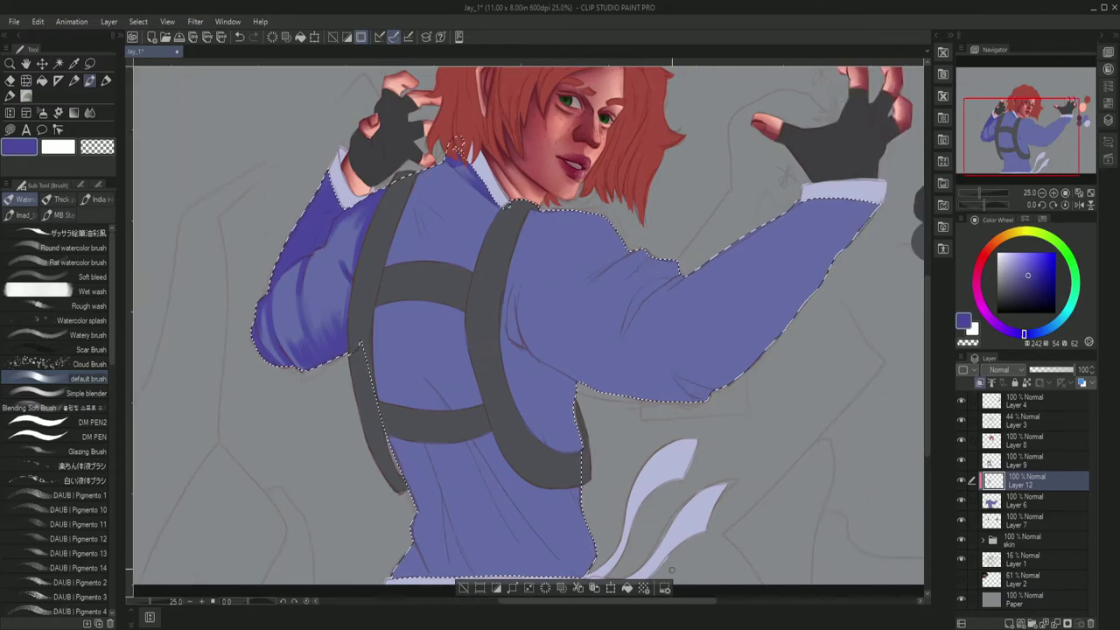
{"action": "left_click_drag", "start_coordinate": [680, 382], "coordinate": [705, 397]}
{"action": "left_click_drag", "start_coordinate": [666, 277], "coordinate": [622, 333]}
{"action": "left_click_drag", "start_coordinate": [516, 337], "coordinate": [580, 444]}
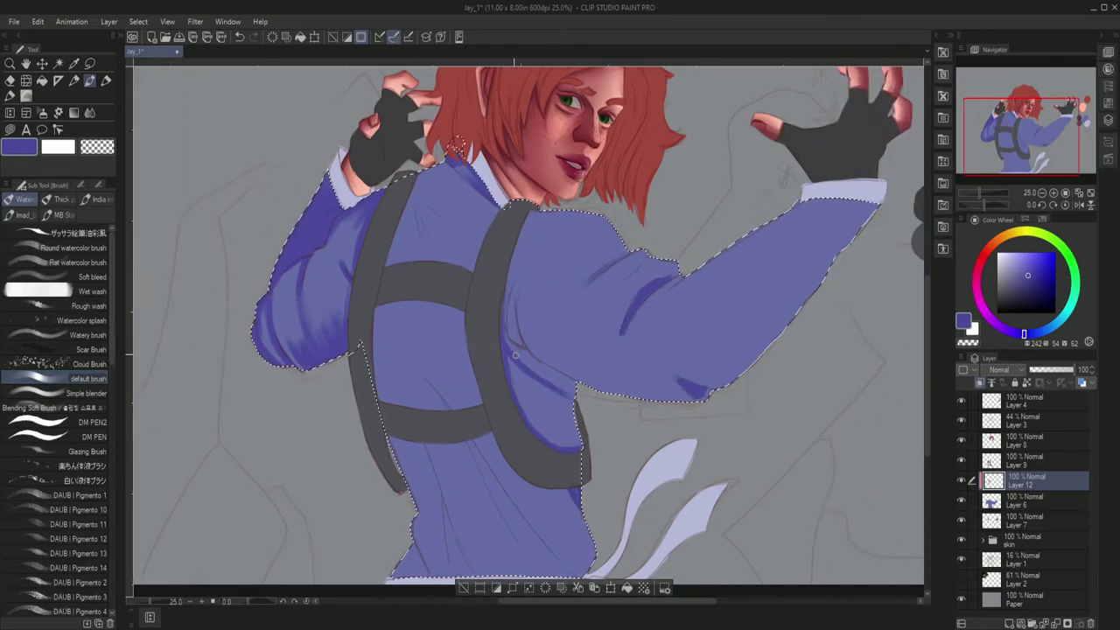
{"action": "left_click_drag", "start_coordinate": [570, 396], "coordinate": [511, 343]}
{"action": "mouse_move", "coordinate": [531, 205]}
{"action": "left_mouse_down"}
{"action": "mouse_move", "coordinate": [515, 341]}
{"action": "mouse_move", "coordinate": [532, 225]}
{"action": "left_mouse_up"}
{"action": "left_click_drag", "start_coordinate": [560, 212], "coordinate": [529, 252]}
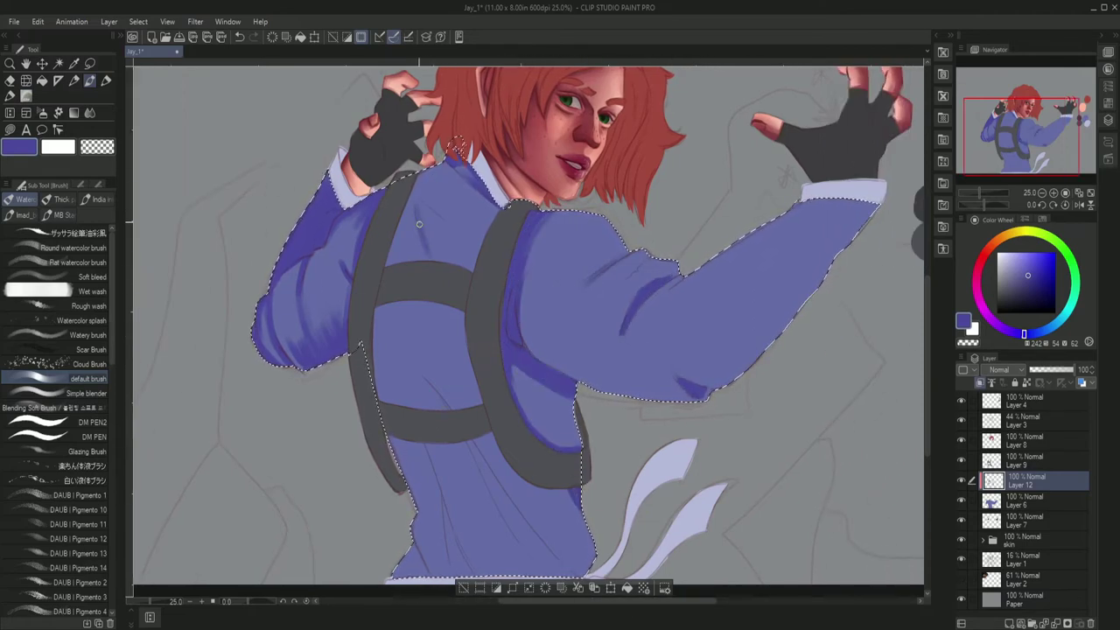
Block in dark blue fold shadows on the upper back between the straps and down the lower back to the waist.
{"action": "left_click_drag", "start_coordinate": [437, 205], "coordinate": [424, 259]}
{"action": "left_click_drag", "start_coordinate": [430, 165], "coordinate": [403, 255]}
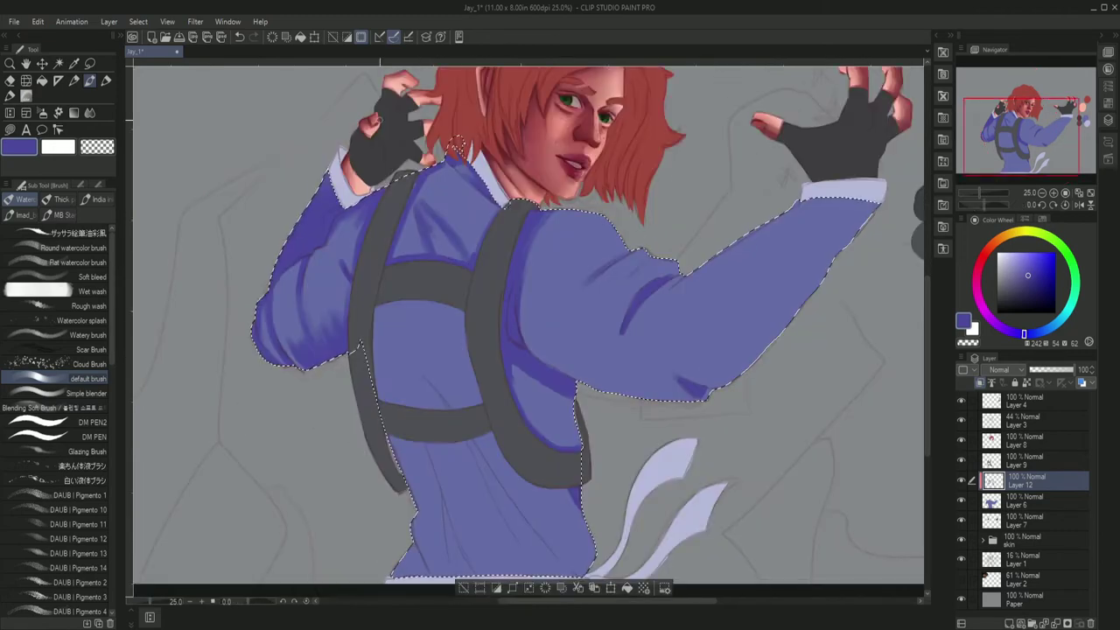
{"action": "scroll", "coordinate": [404, 228], "scroll_direction": "down", "scroll_amount": 3}
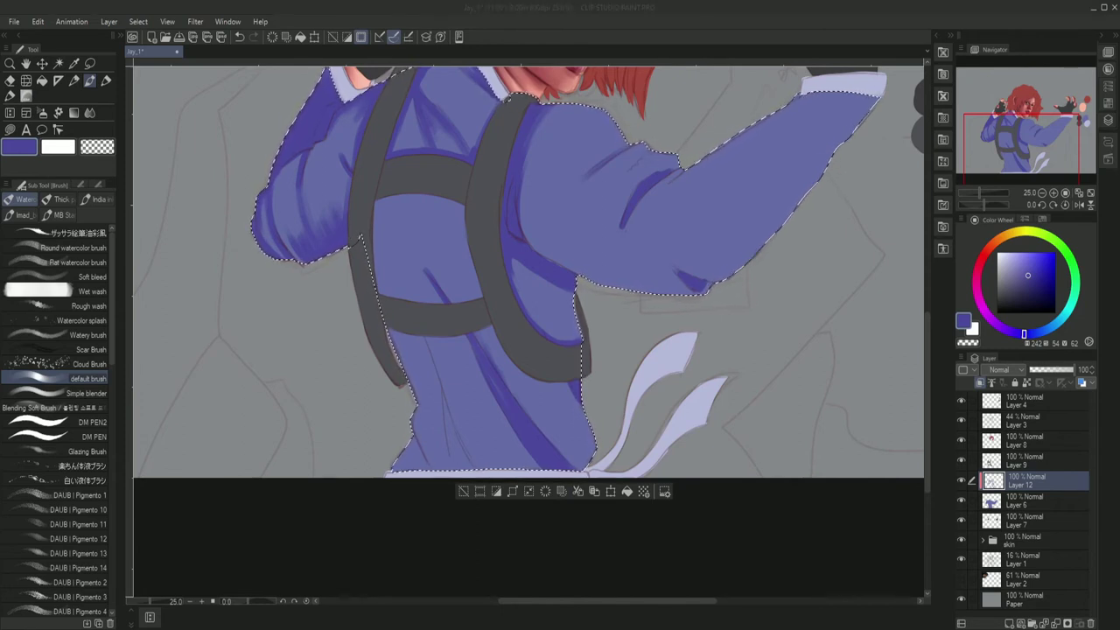
{"action": "left_click", "coordinate": [500, 228]}
{"action": "mouse_move", "coordinate": [373, 194]}
{"action": "left_mouse_down"}
{"action": "mouse_move", "coordinate": [380, 244]}
{"action": "mouse_move", "coordinate": [473, 474]}
{"action": "left_mouse_up"}
{"action": "mouse_move", "coordinate": [387, 329]}
{"action": "left_mouse_down"}
{"action": "mouse_move", "coordinate": [490, 329]}
{"action": "mouse_move", "coordinate": [532, 446]}
{"action": "left_mouse_up"}
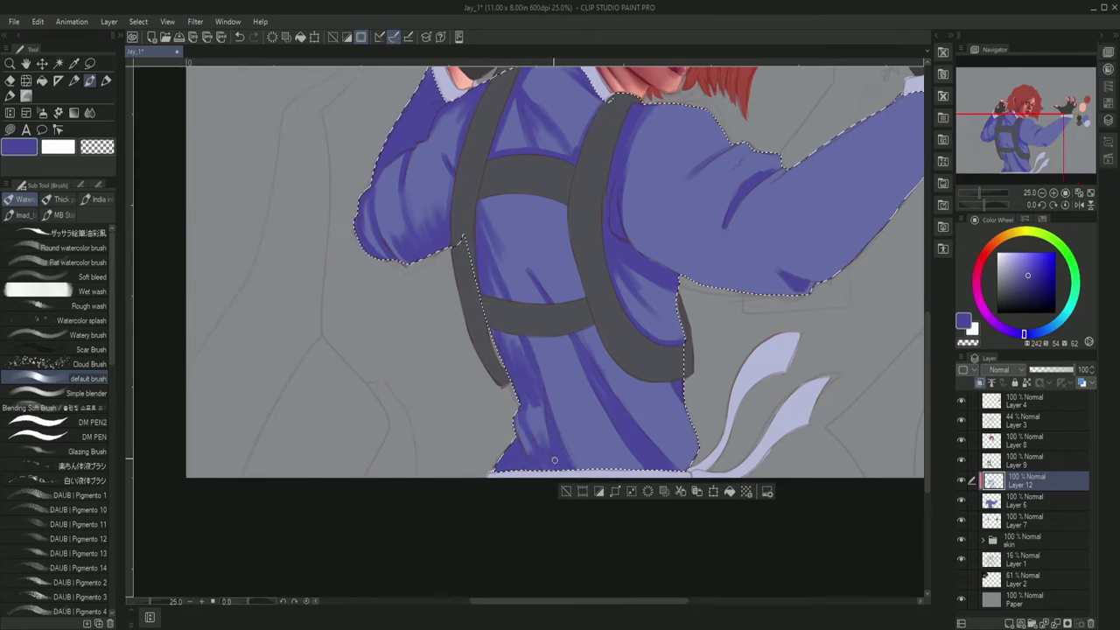
{"action": "left_click_drag", "start_coordinate": [630, 406], "coordinate": [682, 468]}
{"action": "left_click_drag", "start_coordinate": [622, 368], "coordinate": [673, 464]}
Add diagonal fold shadows to the jacket's middle back panel, between the two horizontal harness straps.
{"action": "key", "text": "minus"}
{"action": "key", "text": "minus"}
{"action": "key", "text": "minus"}
{"action": "key", "text": "minus"}
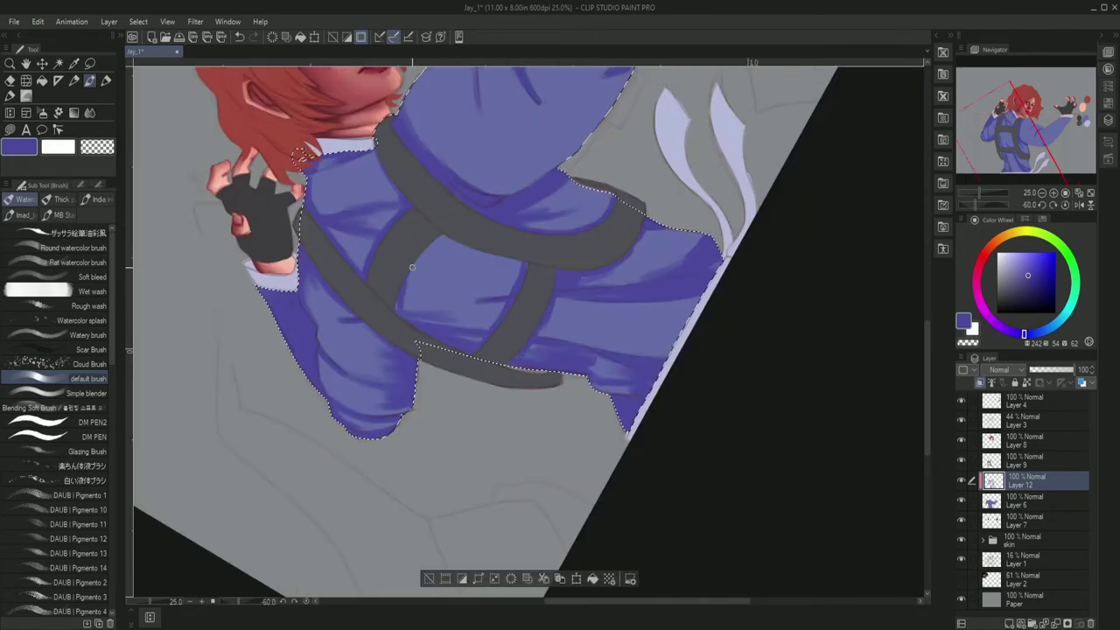
{"action": "key", "text": "asciicircum"}
{"action": "key", "text": "asciicircum"}
{"action": "key", "text": "asciicircum"}
{"action": "key", "text": "asciicircum"}
{"action": "scroll", "coordinate": [691, 288], "scroll_direction": "up", "scroll_amount": 3}
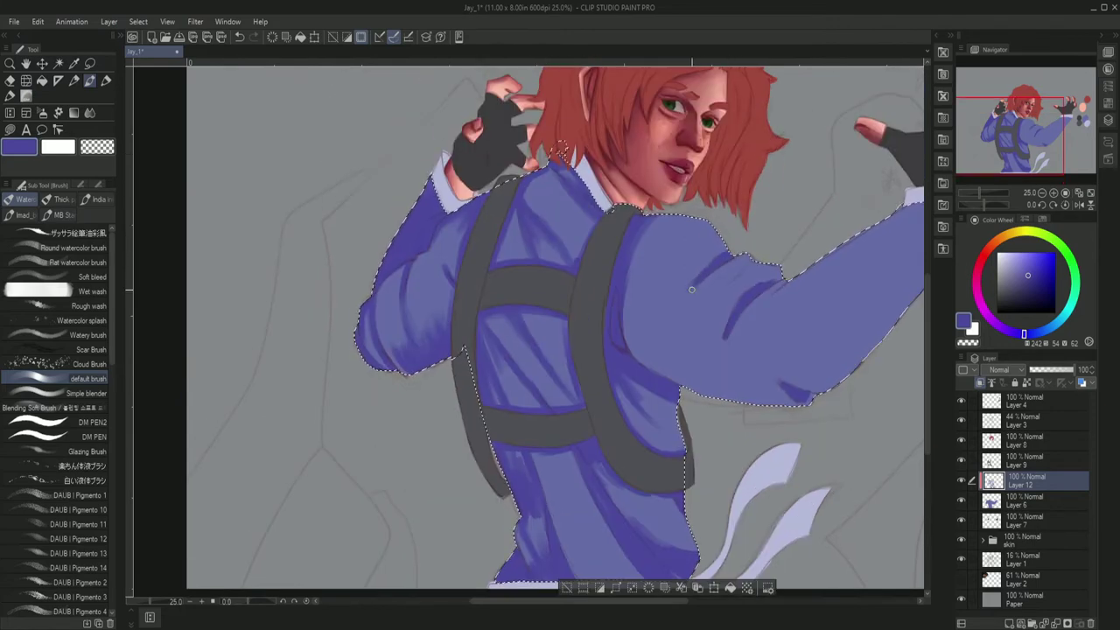
Paint a broad dark blue shadow along the outstretched forearm's underside and extend it beneath the upper arm.
{"action": "left_click_drag", "start_coordinate": [691, 289], "coordinate": [566, 210]}
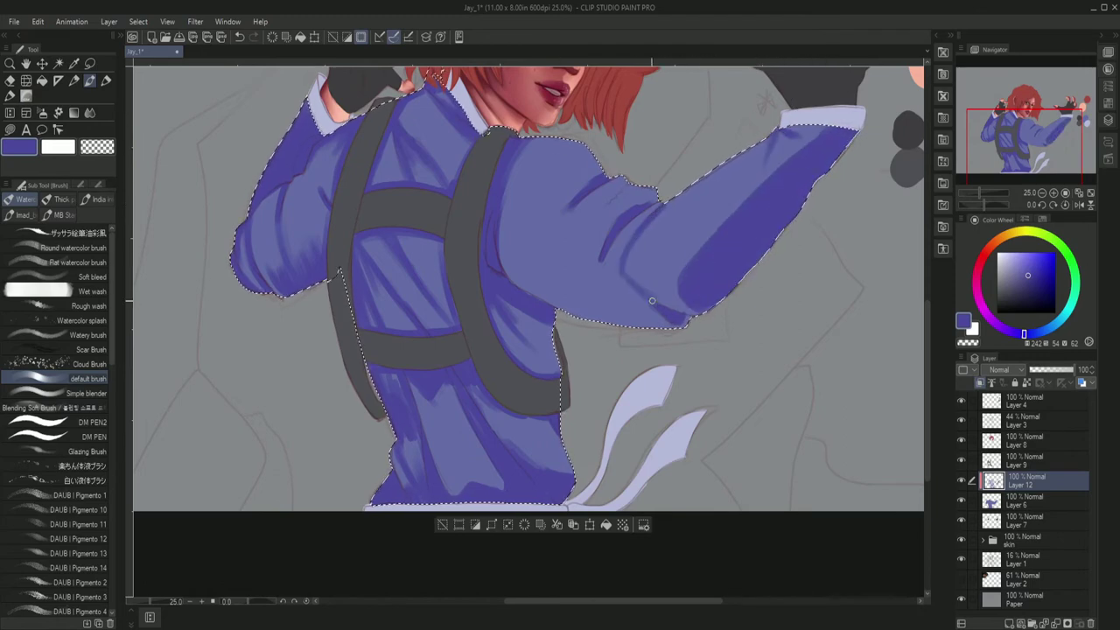
{"action": "key", "text": "minus"}
{"action": "key", "text": "minus"}
{"action": "key", "text": "minus"}
{"action": "key", "text": "minus"}
{"action": "key", "text": "asciicircum"}
{"action": "key", "text": "asciicircum"}
{"action": "key", "text": "asciicircum"}
{"action": "key", "text": "asciicircum"}
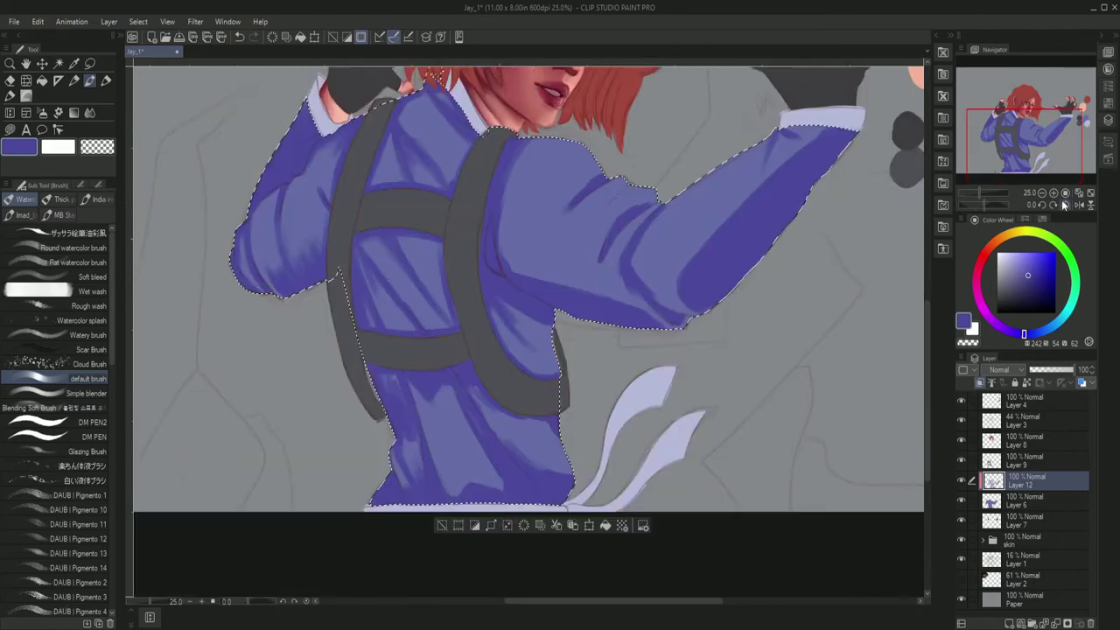
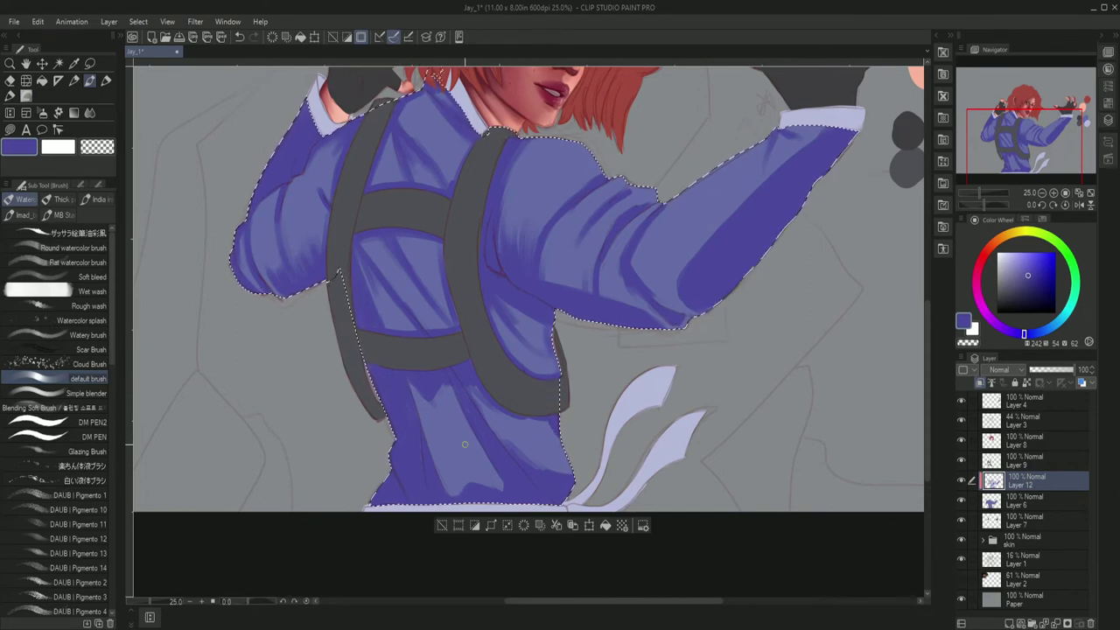
Smooth the jacket's torso and upper-sleeve fold shadows with the Simple blender.
{"action": "key", "text": "j"}
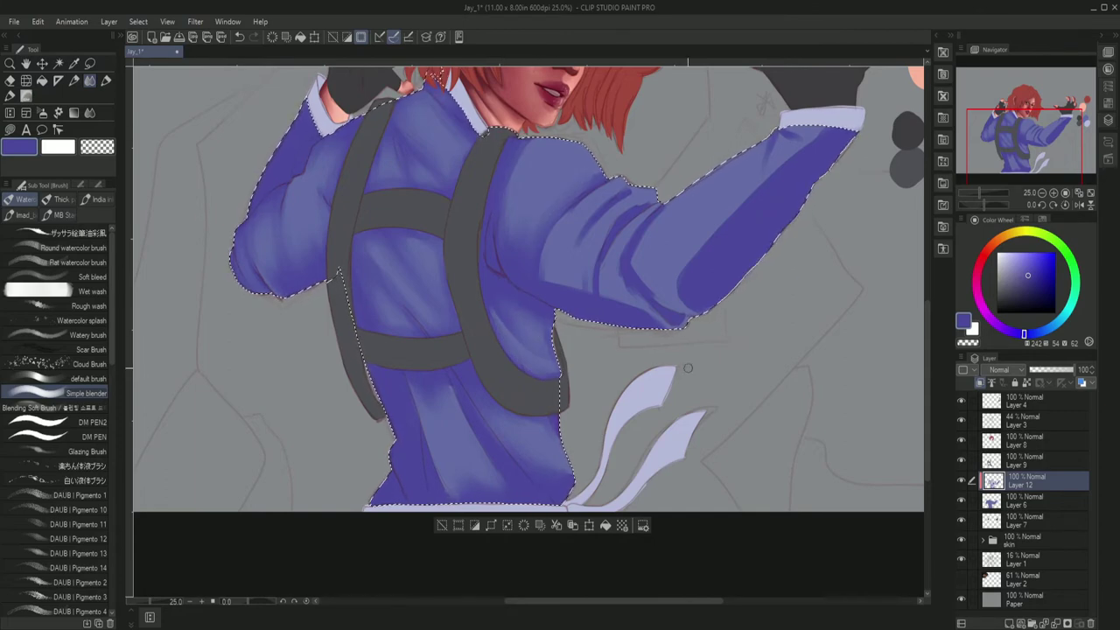
{"action": "left_click_drag", "start_coordinate": [627, 210], "coordinate": [631, 261]}
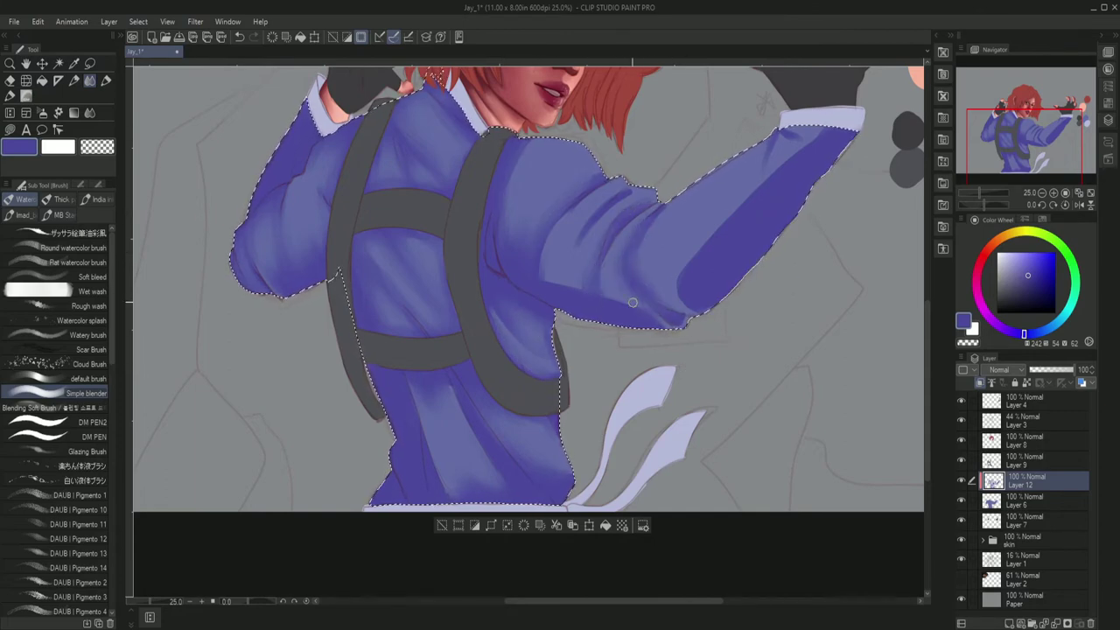
{"action": "left_click_drag", "start_coordinate": [580, 236], "coordinate": [543, 255]}
Add shading around the outstretched arm's shoulder with the default brush and soften the forearm shadow with the Simple blender.
{"action": "left_click", "coordinate": [87, 378]}
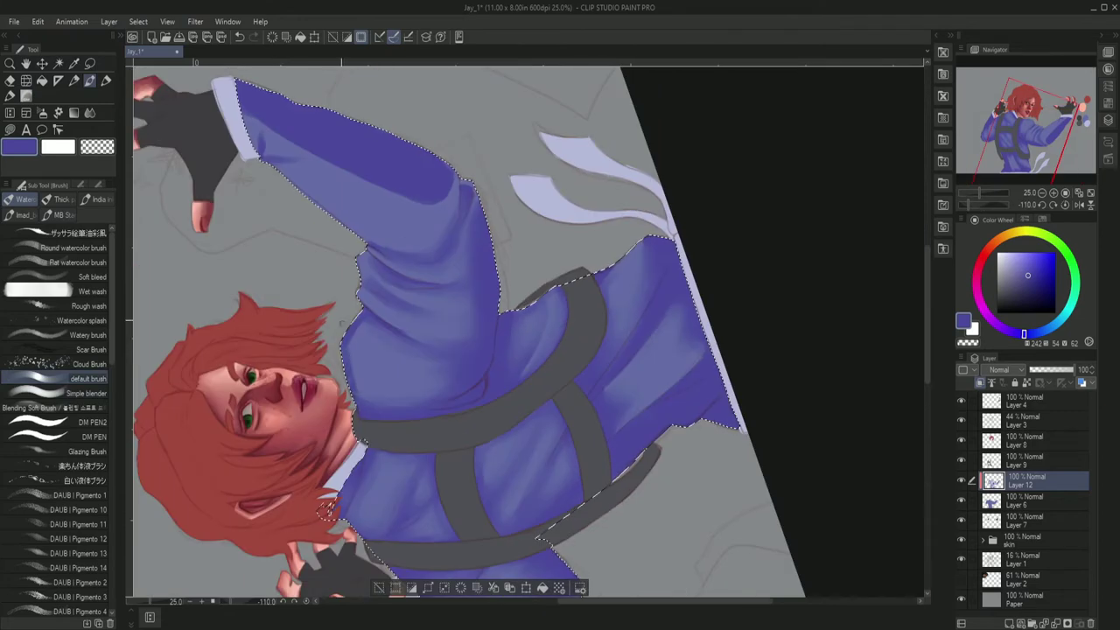
{"action": "left_click", "coordinate": [87, 393]}
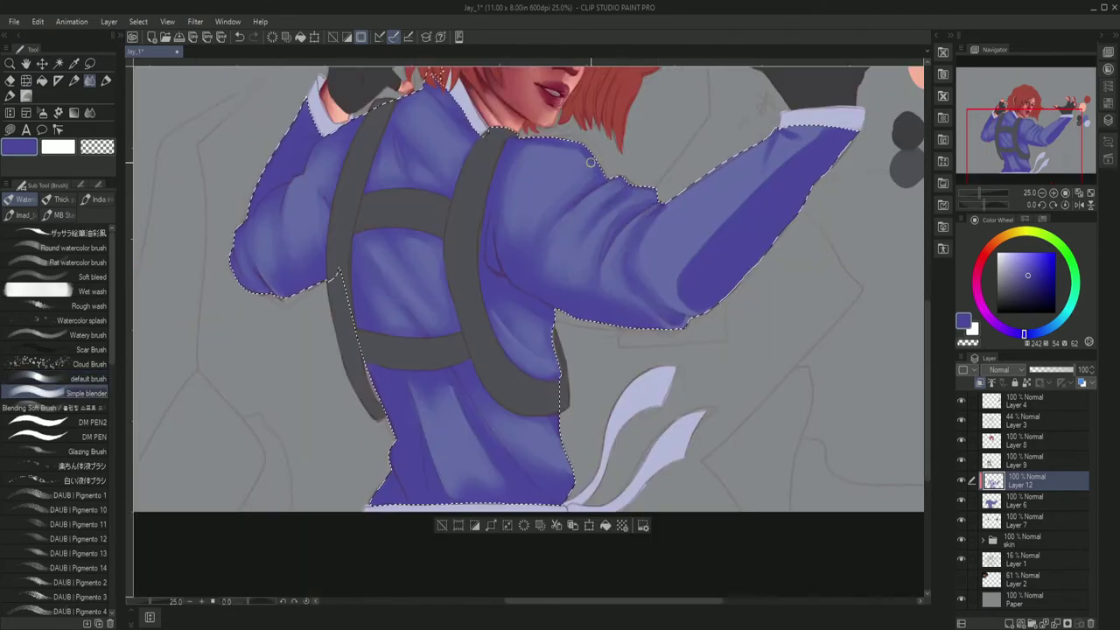
{"action": "mouse_move", "coordinate": [692, 290]}
{"action": "left_mouse_down"}
{"action": "mouse_move", "coordinate": [825, 133]}
{"action": "mouse_move", "coordinate": [677, 273]}
{"action": "mouse_move", "coordinate": [732, 218]}
{"action": "mouse_move", "coordinate": [724, 213]}
{"action": "mouse_move", "coordinate": [683, 324]}
{"action": "mouse_move", "coordinate": [690, 292]}
{"action": "left_mouse_up"}
{"action": "key", "text": "r"}
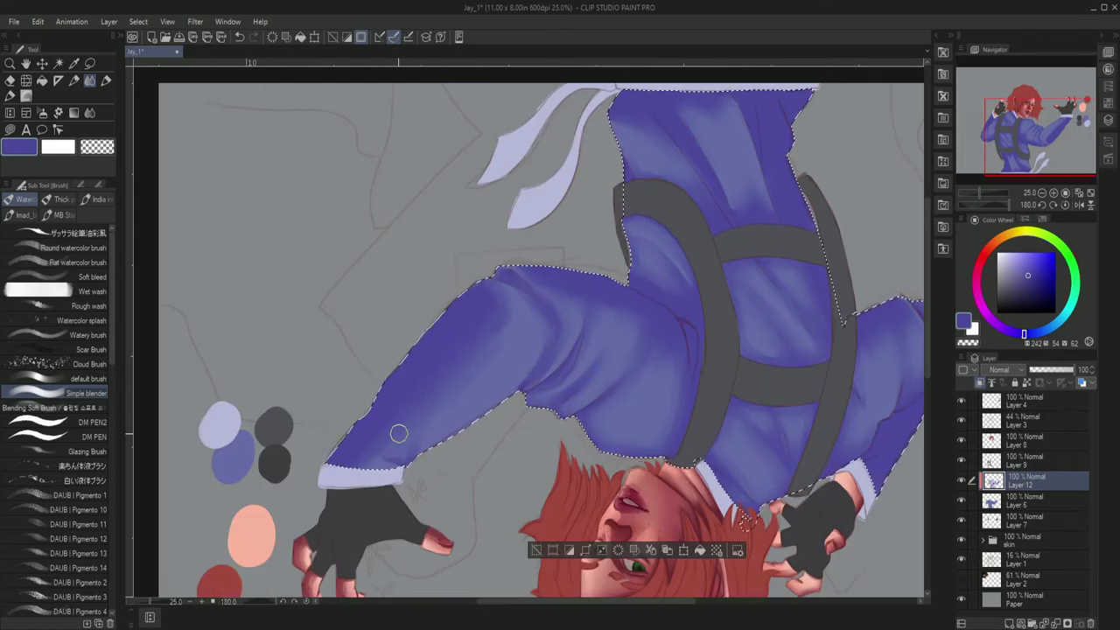
{"action": "key", "text": "r"}
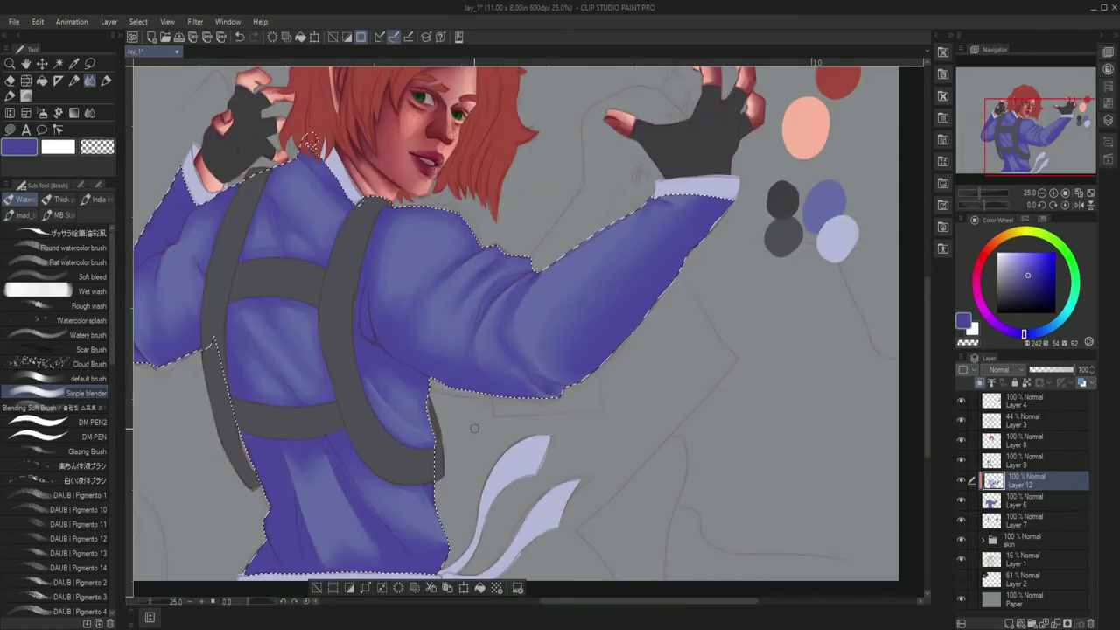
{"action": "left_click_drag", "start_coordinate": [359, 455], "coordinate": [459, 480]}
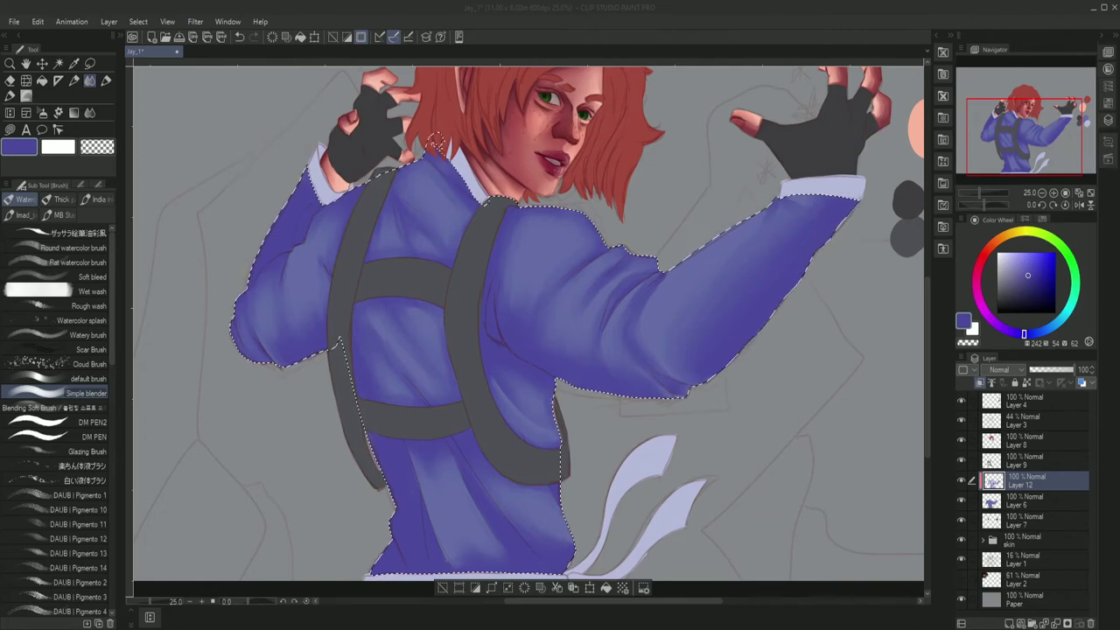
{"action": "left_click_drag", "start_coordinate": [525, 306], "coordinate": [597, 306]}
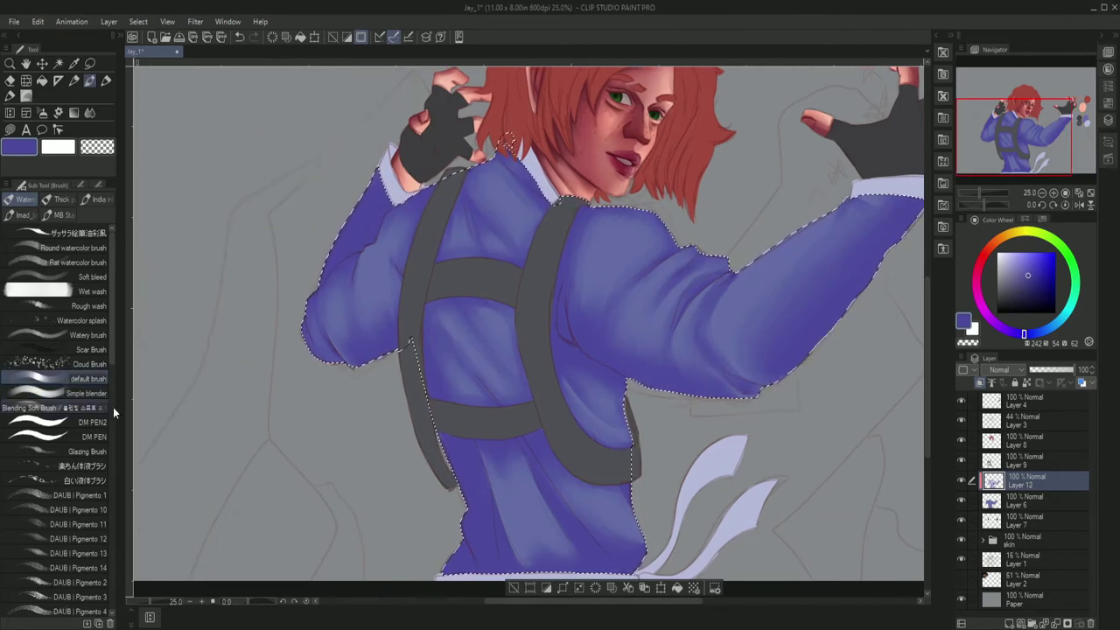
Paint a darker purple-blue into the deepest folds under the armpit and across the lower back with the default brush.
{"action": "left_click", "coordinate": [53, 378]}
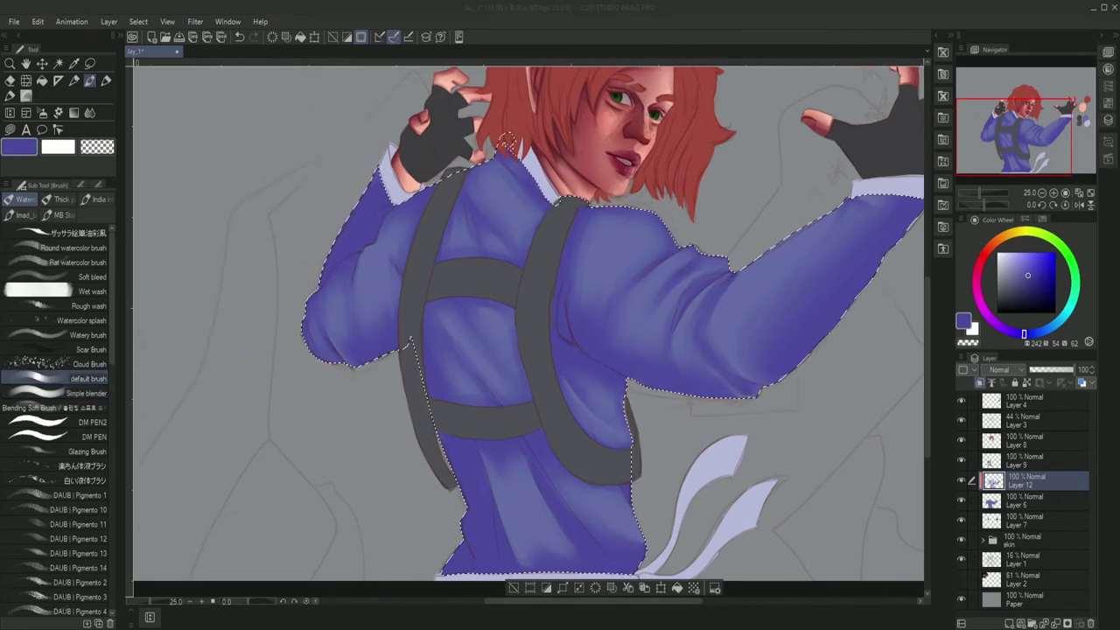
{"action": "left_click", "coordinate": [560, 323], "text": "alt"}
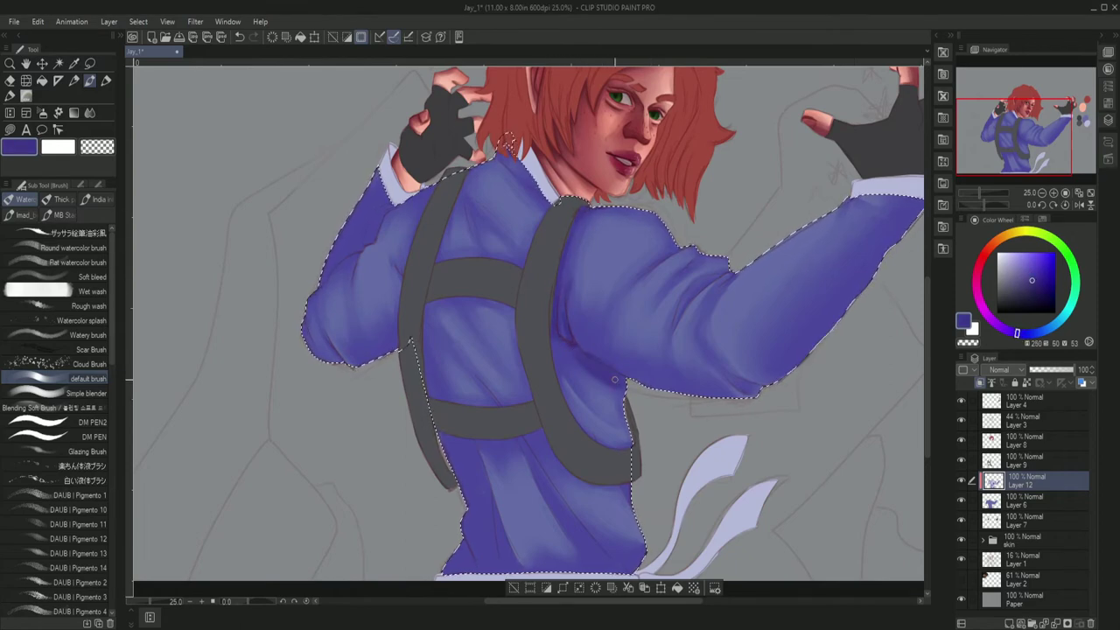
{"action": "scroll", "coordinate": [477, 339], "scroll_direction": "down", "scroll_amount": 2}
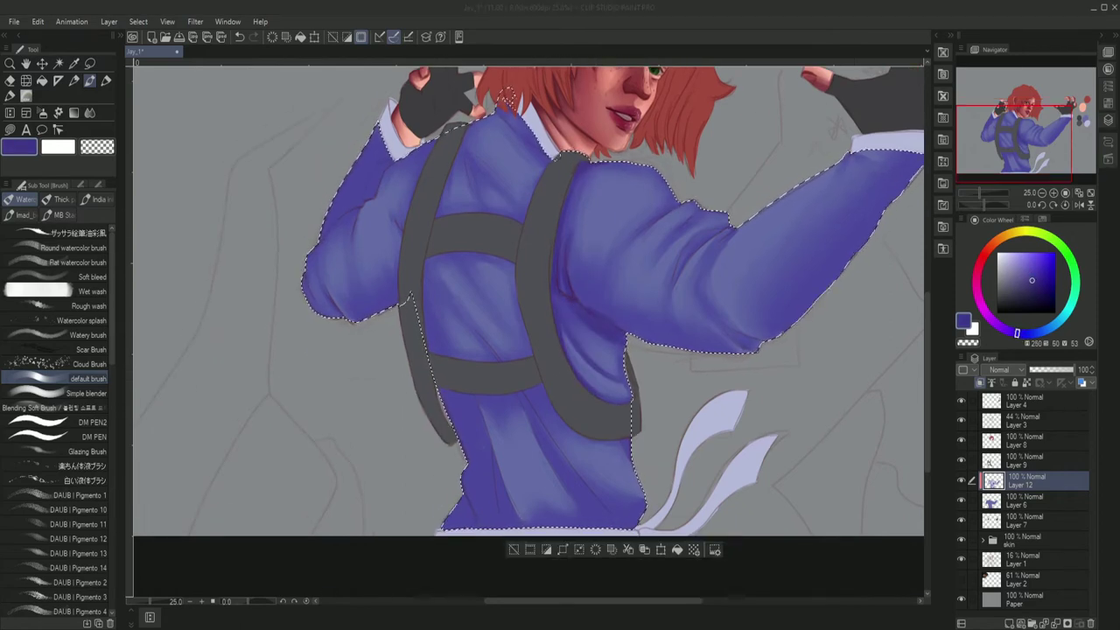
{"action": "scroll", "coordinate": [509, 443], "scroll_direction": "down", "scroll_amount": 3}
{"action": "left_click_drag", "start_coordinate": [497, 406], "coordinate": [498, 391]}
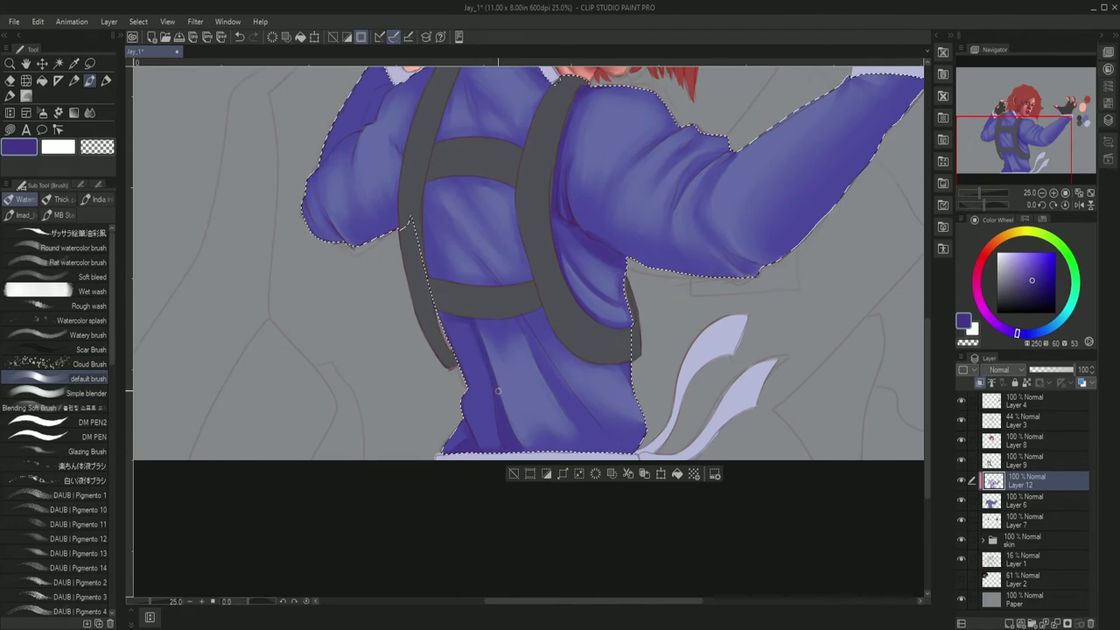
{"action": "left_click_drag", "start_coordinate": [491, 253], "coordinate": [498, 280]}
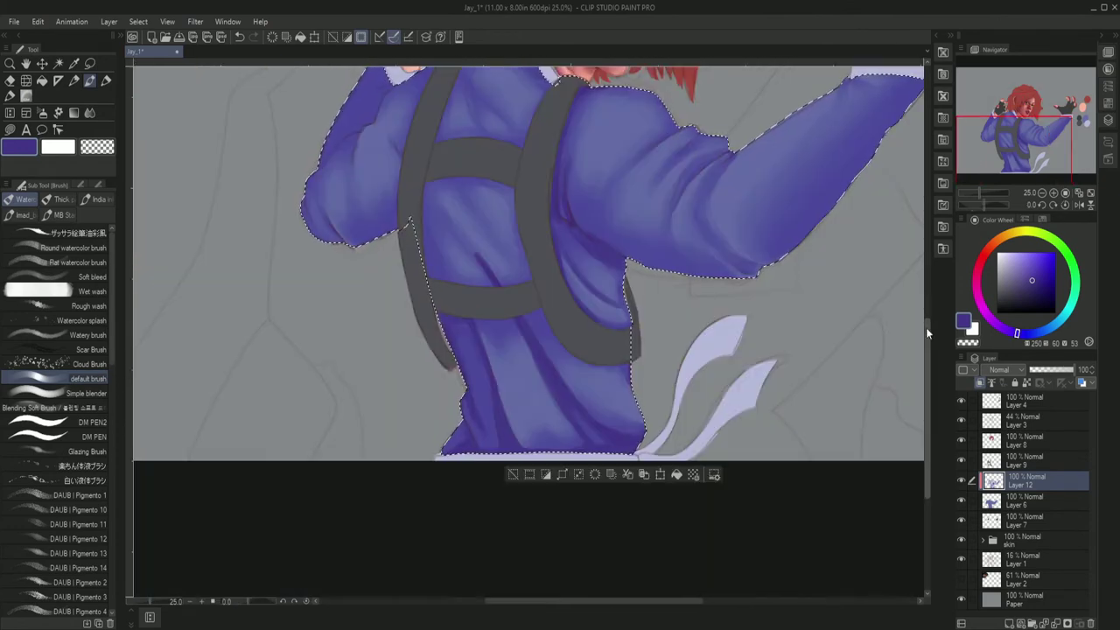
Deepen the bent sleeve's creases and the middle back panel's diagonal folds with the darker purple-blue.
{"action": "scroll", "coordinate": [926, 327], "scroll_direction": "up", "scroll_amount": 4}
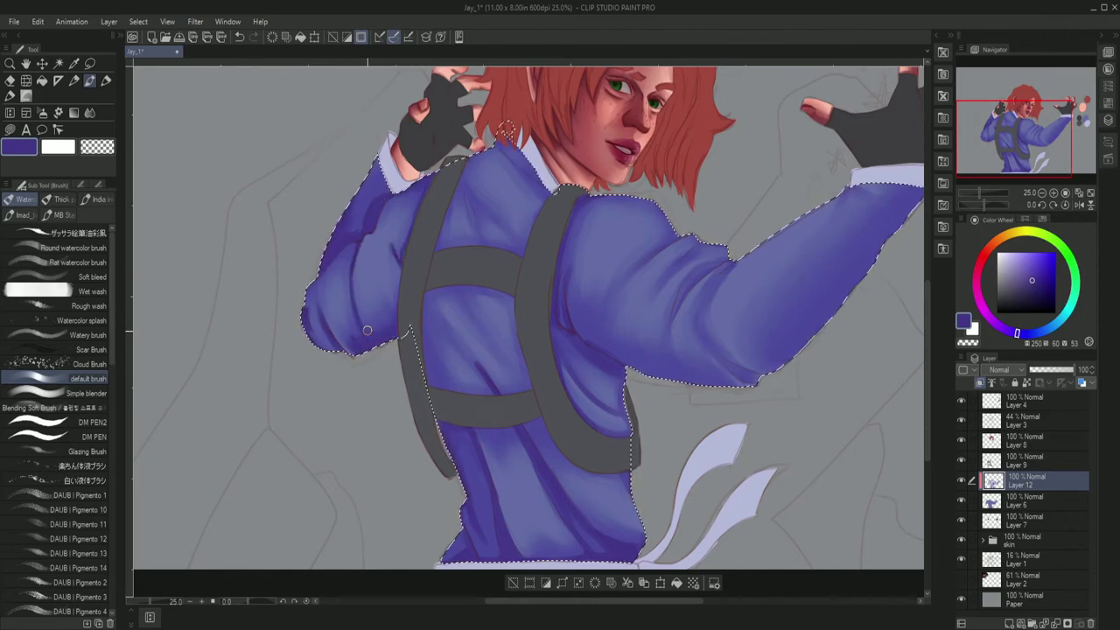
{"action": "left_click_drag", "start_coordinate": [338, 260], "coordinate": [368, 205]}
{"action": "mouse_move", "coordinate": [516, 376]}
{"action": "left_mouse_down"}
{"action": "mouse_move", "coordinate": [468, 302]}
{"action": "mouse_move", "coordinate": [437, 292]}
{"action": "mouse_move", "coordinate": [490, 359]}
{"action": "left_mouse_up"}
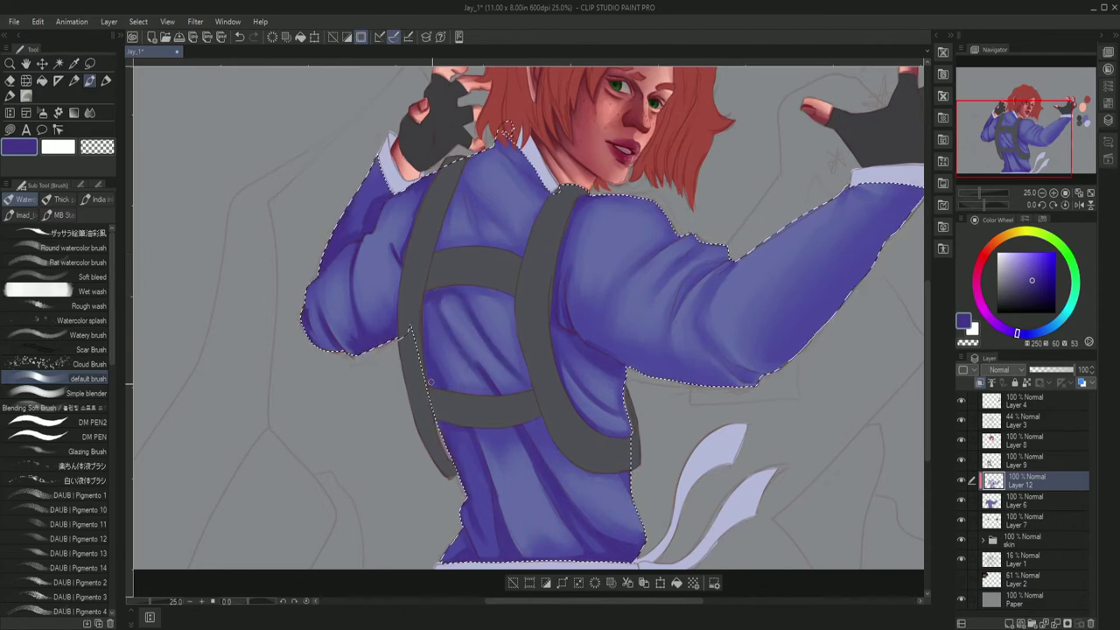
{"action": "scroll", "coordinate": [481, 302], "scroll_direction": "down", "scroll_amount": 2}
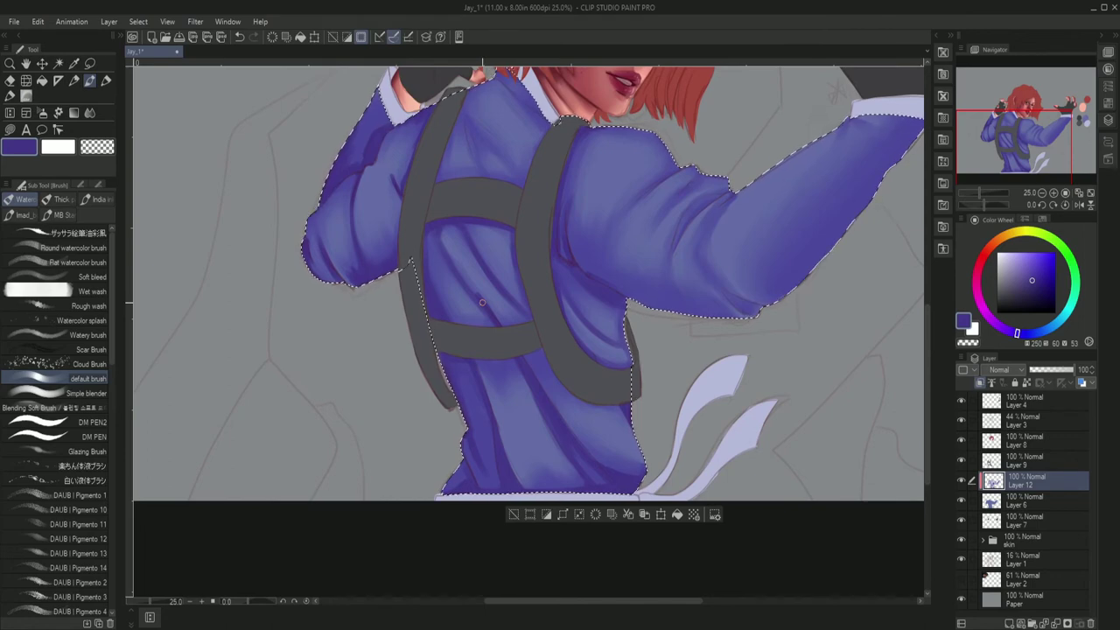
Paint the darker purple-blue into the upper-back folds below the collar and along the underside of the outstretched forearm.
{"action": "left_click_drag", "start_coordinate": [481, 302], "coordinate": [631, 347]}
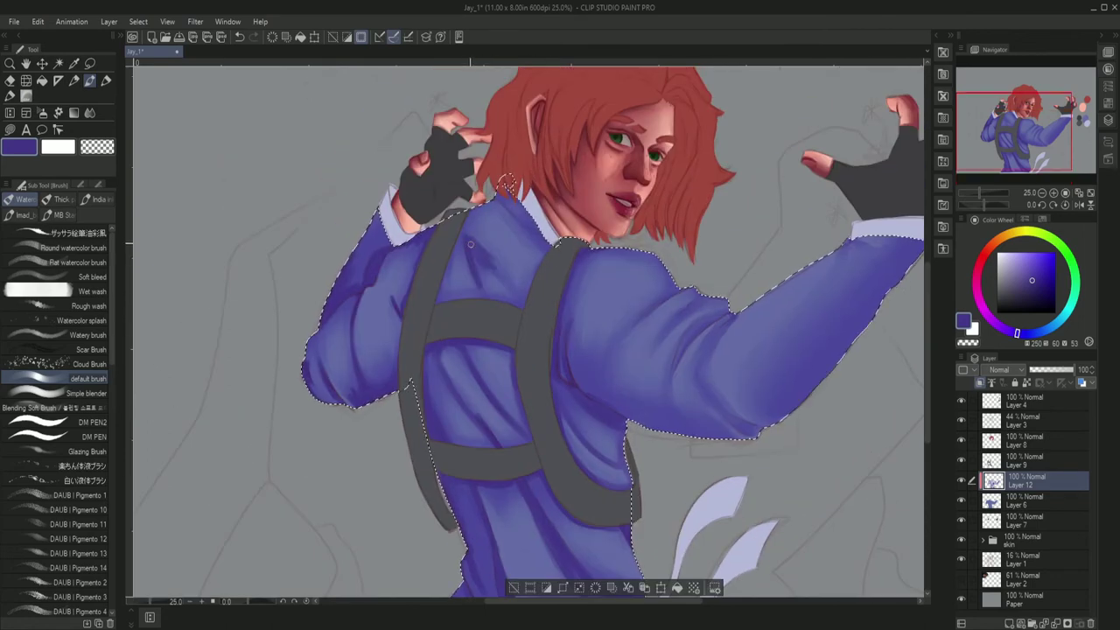
{"action": "left_click_drag", "start_coordinate": [632, 347], "coordinate": [496, 385]}
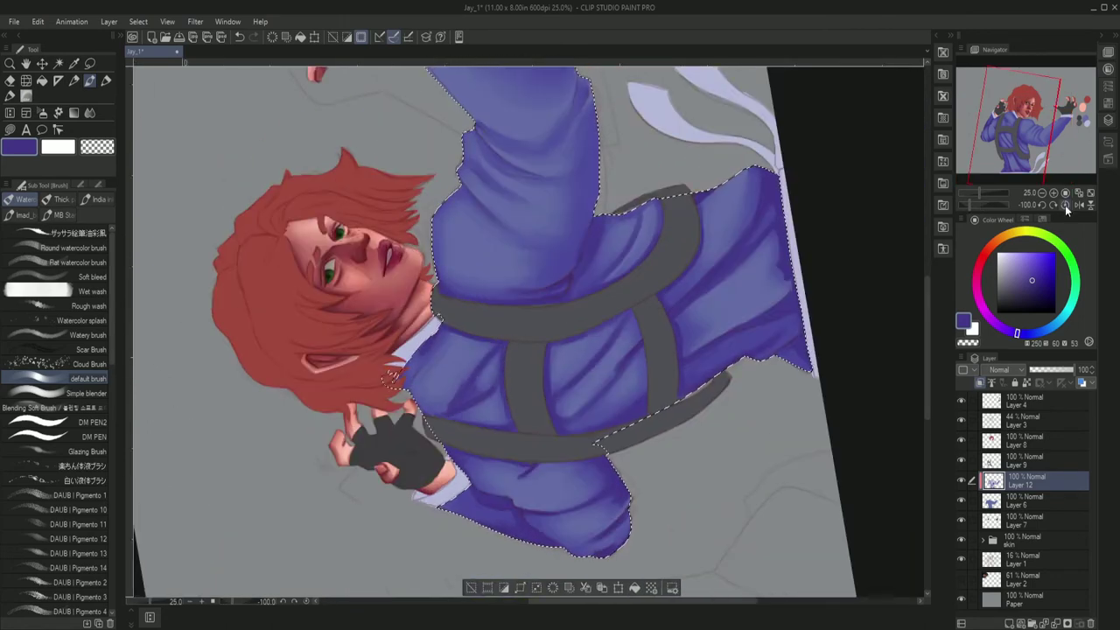
{"action": "key", "text": "ctrl+@"}
{"action": "left_click_drag", "start_coordinate": [507, 180], "coordinate": [411, 113]}
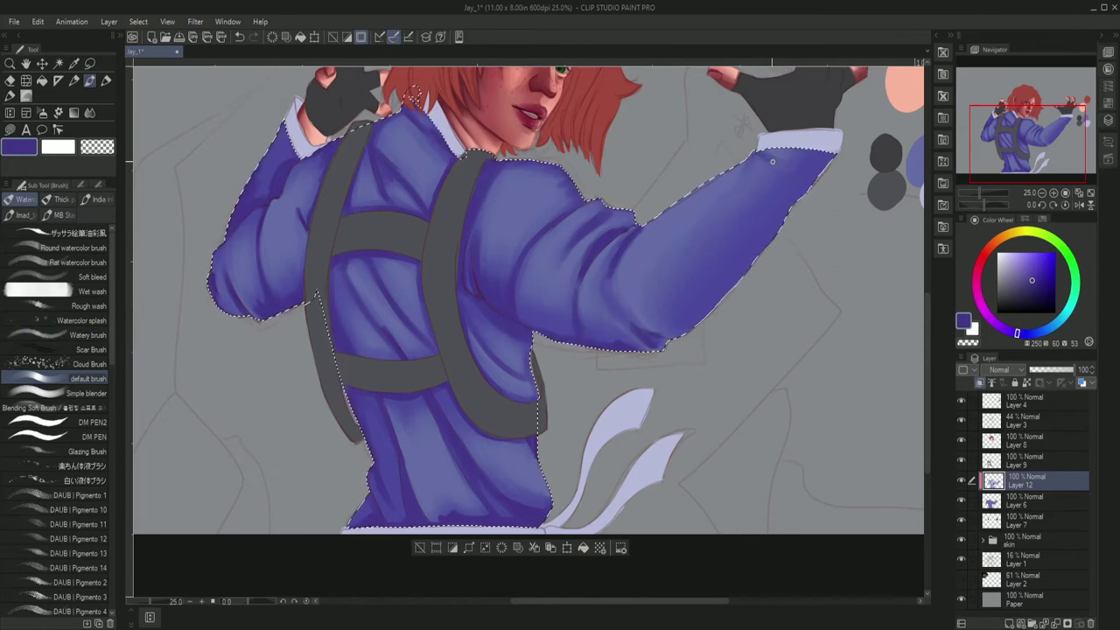
{"action": "mouse_move", "coordinate": [814, 171]}
{"action": "left_mouse_down"}
{"action": "mouse_move", "coordinate": [678, 315]}
{"action": "mouse_move", "coordinate": [683, 302]}
{"action": "left_mouse_up"}
Blend the forearm, sleeve and back shadows with the Simple blender and darken the jacket's lower hem corner.
{"action": "left_click", "coordinate": [86, 392]}
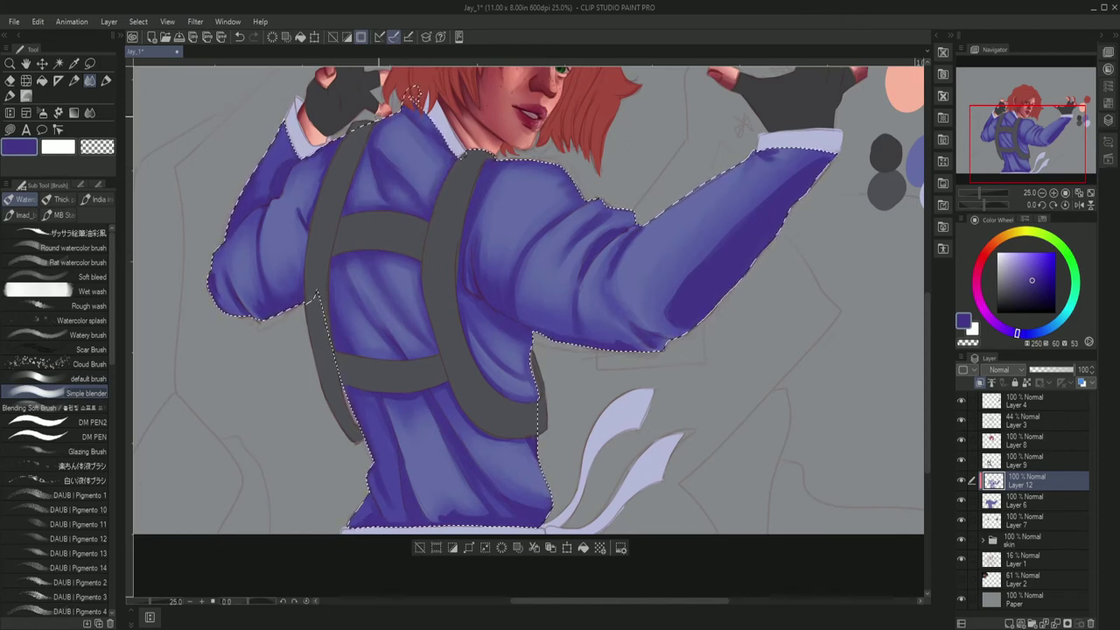
{"action": "left_click_drag", "start_coordinate": [237, 184], "coordinate": [252, 239]}
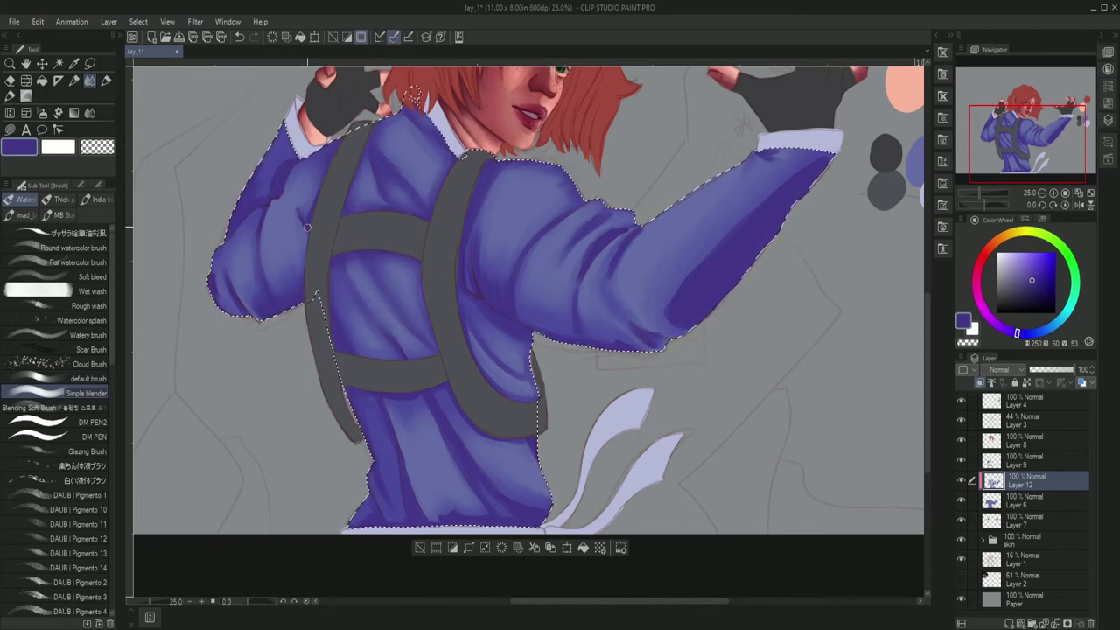
{"action": "scroll", "coordinate": [602, 282], "scroll_direction": "up", "scroll_amount": 2}
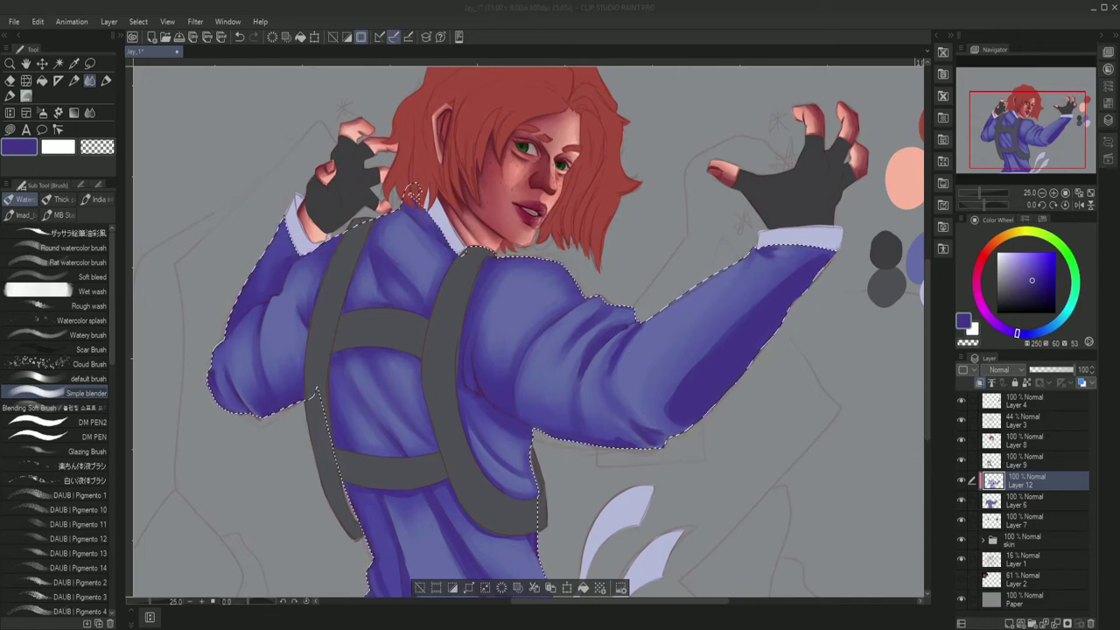
{"action": "left_click", "coordinate": [570, 359]}
{"action": "mouse_move", "coordinate": [571, 359]}
{"action": "left_mouse_down"}
{"action": "mouse_move", "coordinate": [568, 278]}
{"action": "mouse_move", "coordinate": [653, 429]}
{"action": "mouse_move", "coordinate": [660, 252]}
{"action": "mouse_move", "coordinate": [785, 274]}
{"action": "mouse_move", "coordinate": [688, 422]}
{"action": "mouse_move", "coordinate": [673, 406]}
{"action": "mouse_move", "coordinate": [698, 352]}
{"action": "left_mouse_up"}
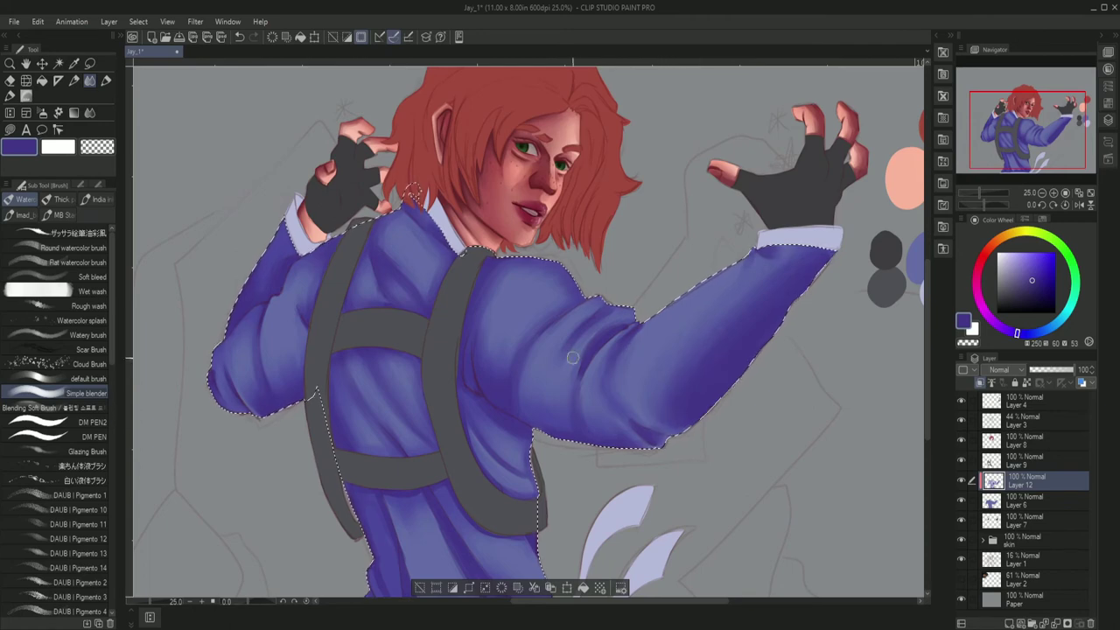
{"action": "scroll", "coordinate": [486, 348], "scroll_direction": "down", "scroll_amount": 3}
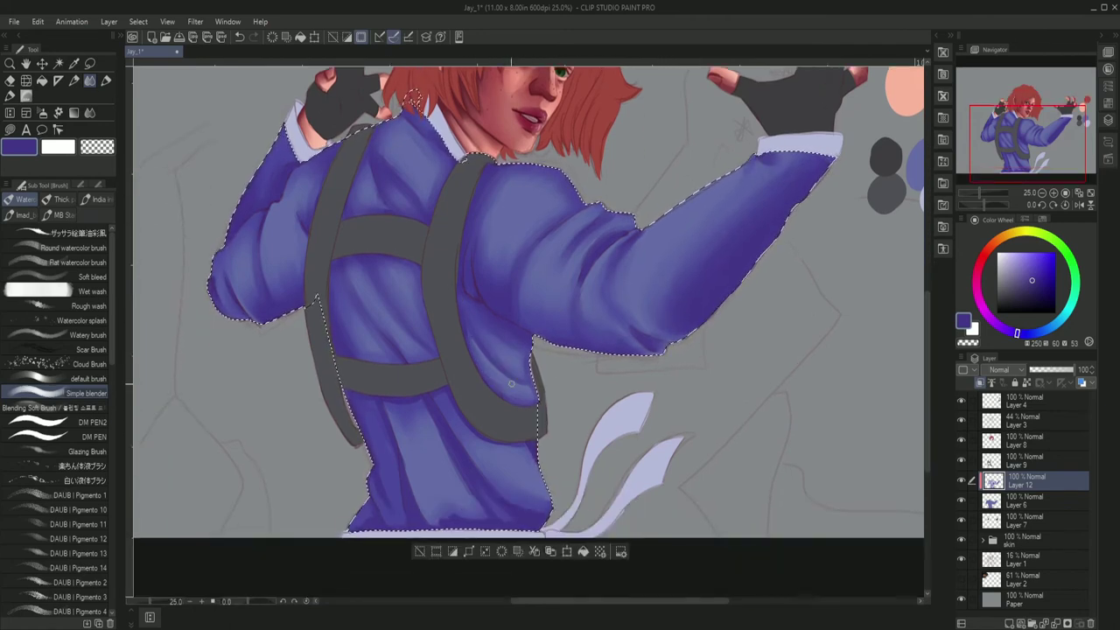
{"action": "scroll", "coordinate": [486, 349], "scroll_direction": "down", "scroll_amount": 2}
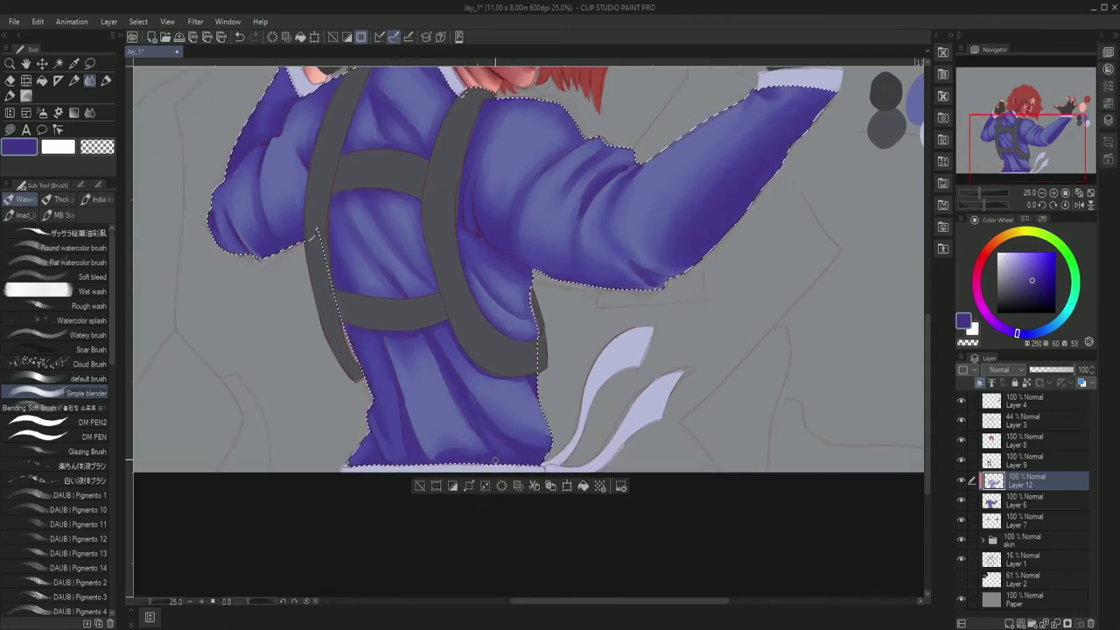
{"action": "key", "text": "comma"}
{"action": "key", "text": "period"}
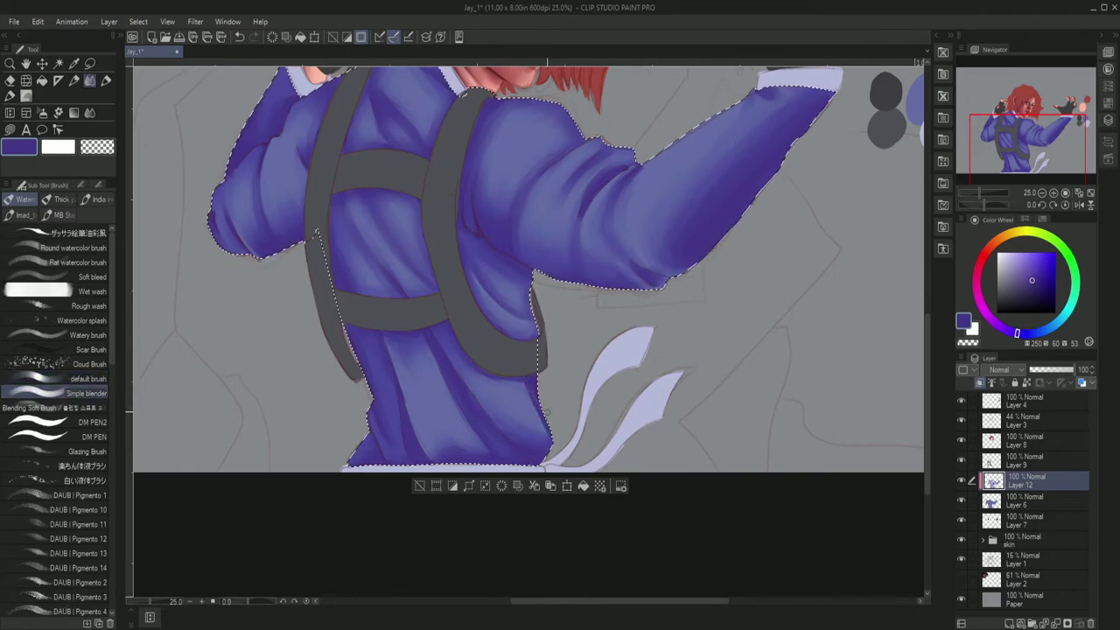
Choose a dark navy (H 242, S 71, V 37) and paint the armpit, outstretched sleeve and lower-back creases with the default brush.
{"action": "scroll", "coordinate": [466, 376], "scroll_direction": "up", "scroll_amount": 3}
{"action": "scroll", "coordinate": [466, 375], "scroll_direction": "down", "scroll_amount": 1}
{"action": "left_click_drag", "start_coordinate": [1010, 336], "coordinate": [1024, 334]}
{"action": "left_click", "coordinate": [1038, 290]}
{"action": "key", "text": "comma"}
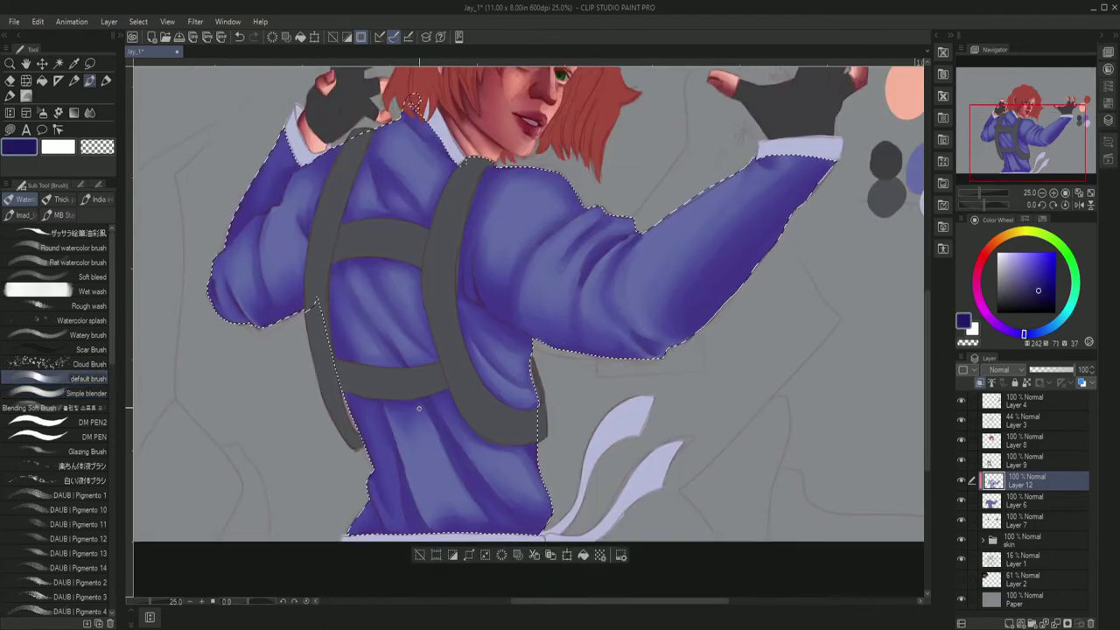
{"action": "scroll", "coordinate": [599, 299], "scroll_direction": "up", "scroll_amount": 1}
{"action": "mouse_move", "coordinate": [599, 299]}
{"action": "left_mouse_down"}
{"action": "mouse_move", "coordinate": [477, 336]}
{"action": "mouse_move", "coordinate": [530, 385]}
{"action": "left_mouse_up"}
{"action": "scroll", "coordinate": [414, 144], "scroll_direction": "down", "scroll_amount": 2}
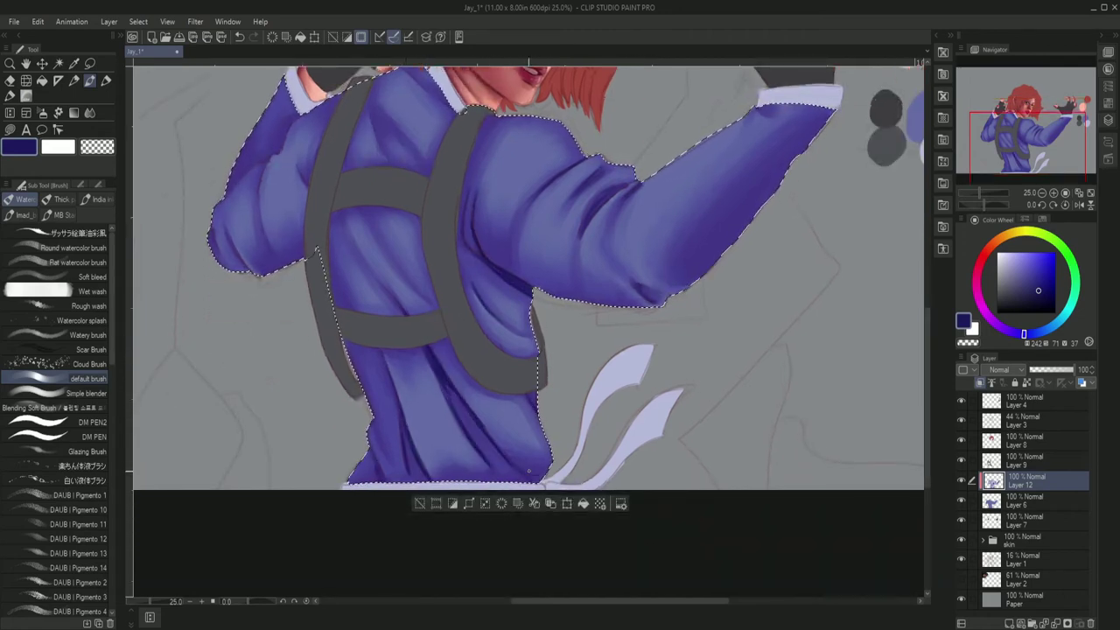
Deepen the bent sleeve's folds and outer edge with the dark navy, including the shadow beside the shoulder strap.
{"action": "mouse_move", "coordinate": [262, 118]}
{"action": "left_mouse_down"}
{"action": "mouse_move", "coordinate": [241, 219]}
{"action": "mouse_move", "coordinate": [213, 258]}
{"action": "left_mouse_up"}
{"action": "mouse_move", "coordinate": [284, 147]}
{"action": "left_mouse_down"}
{"action": "mouse_move", "coordinate": [242, 100]}
{"action": "mouse_move", "coordinate": [243, 165]}
{"action": "left_mouse_up"}
{"action": "mouse_move", "coordinate": [329, 97]}
{"action": "left_mouse_down"}
{"action": "mouse_move", "coordinate": [306, 183]}
{"action": "mouse_move", "coordinate": [259, 250]}
{"action": "mouse_move", "coordinate": [287, 264]}
{"action": "left_mouse_up"}
{"action": "left_click_drag", "start_coordinate": [341, 337], "coordinate": [334, 276]}
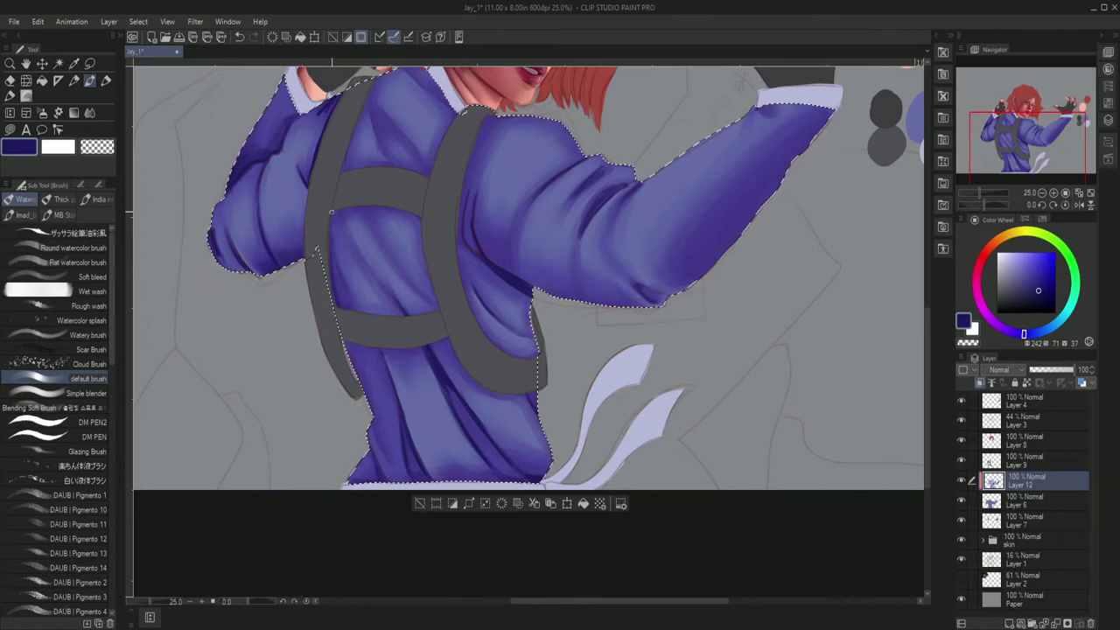
Add dark navy accents to the middle and upper back panels' folds, the strap edges and the crease near the outstretched cuff.
{"action": "left_click_drag", "start_coordinate": [385, 225], "coordinate": [350, 271]}
{"action": "left_click_drag", "start_coordinate": [432, 223], "coordinate": [424, 302]}
{"action": "left_click_drag", "start_coordinate": [395, 111], "coordinate": [377, 140]}
{"action": "left_click_drag", "start_coordinate": [375, 78], "coordinate": [308, 112]}
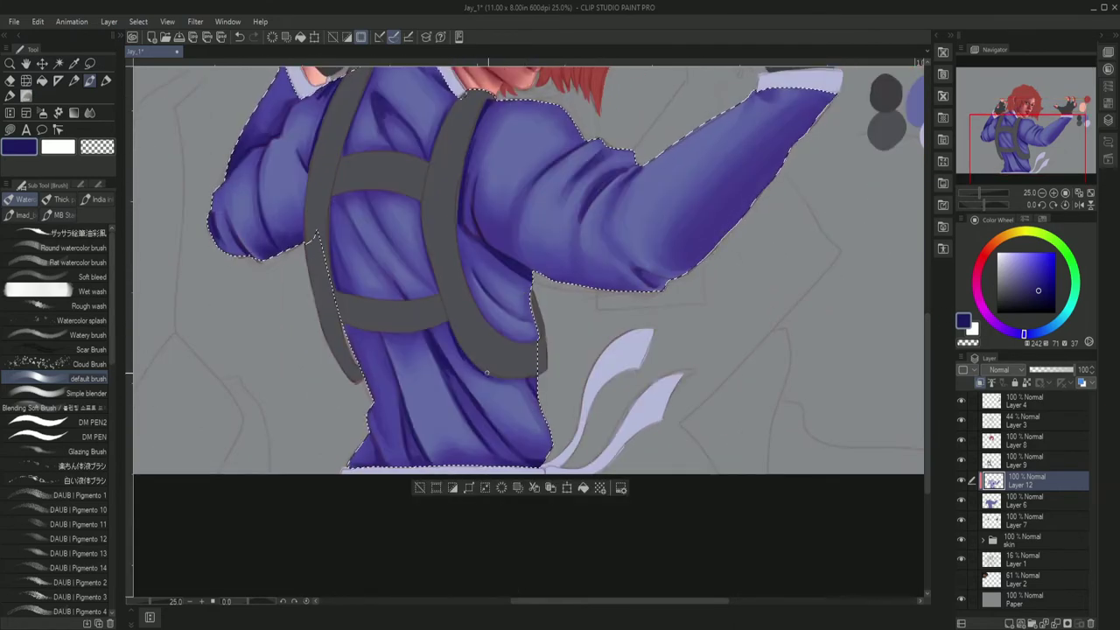
{"action": "left_click_drag", "start_coordinate": [368, 350], "coordinate": [223, 343]}
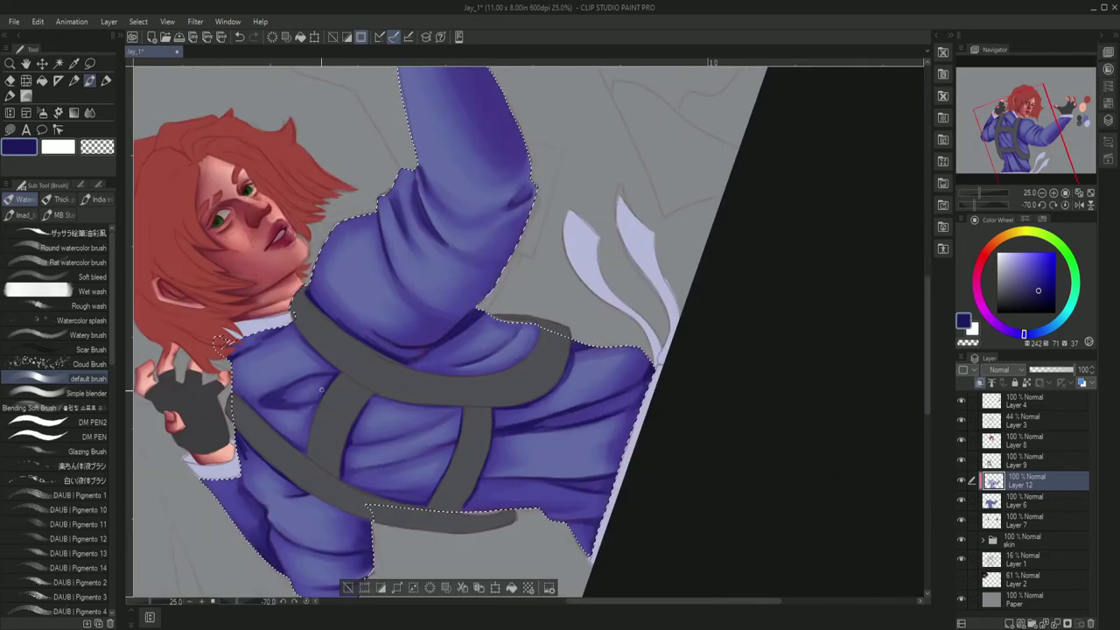
{"action": "key", "text": "ctrl+at"}
{"action": "left_click_drag", "start_coordinate": [759, 241], "coordinate": [759, 249]}
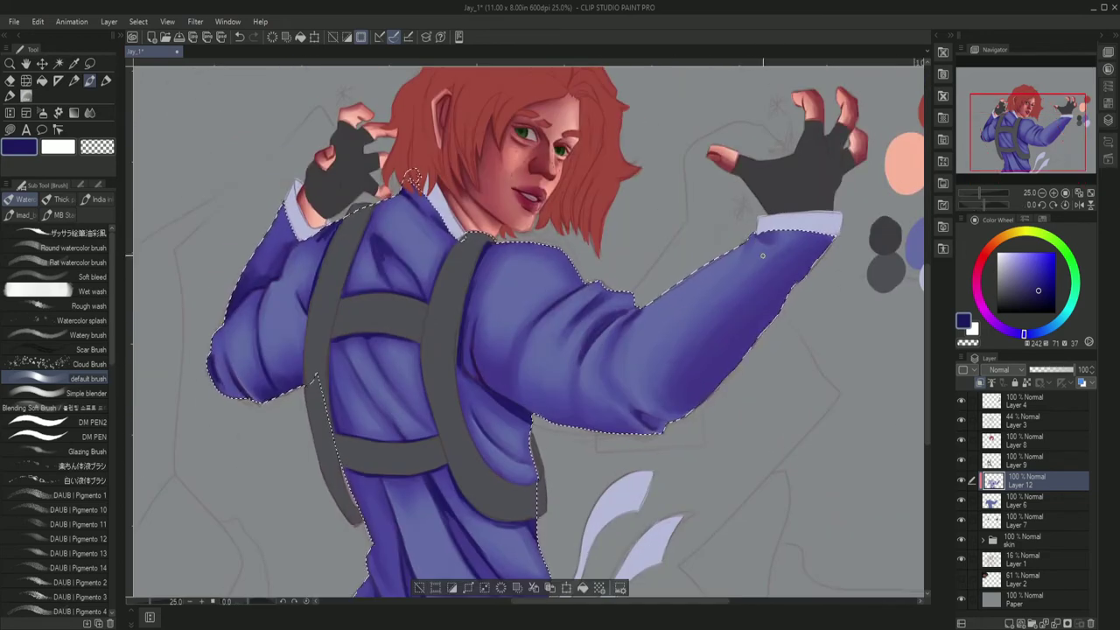
Soften the navy shadows across both sleeves and the back panels with the Simple blender.
{"action": "left_click", "coordinate": [86, 393]}
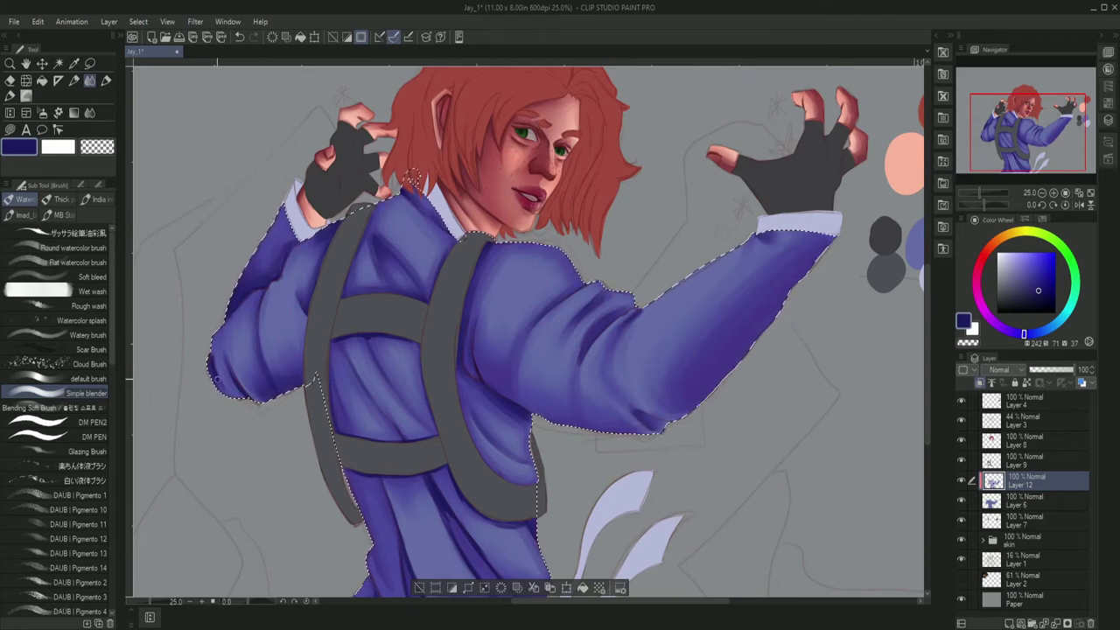
{"action": "scroll", "coordinate": [359, 204], "scroll_direction": "down", "scroll_amount": 2}
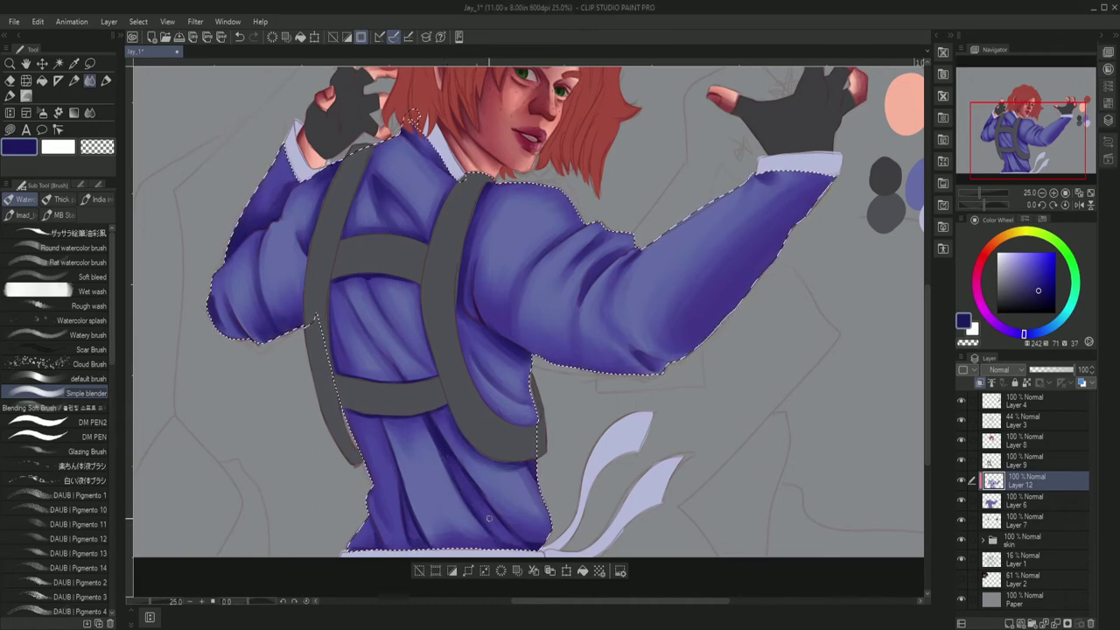
{"action": "scroll", "coordinate": [489, 518], "scroll_direction": "down", "scroll_amount": 2}
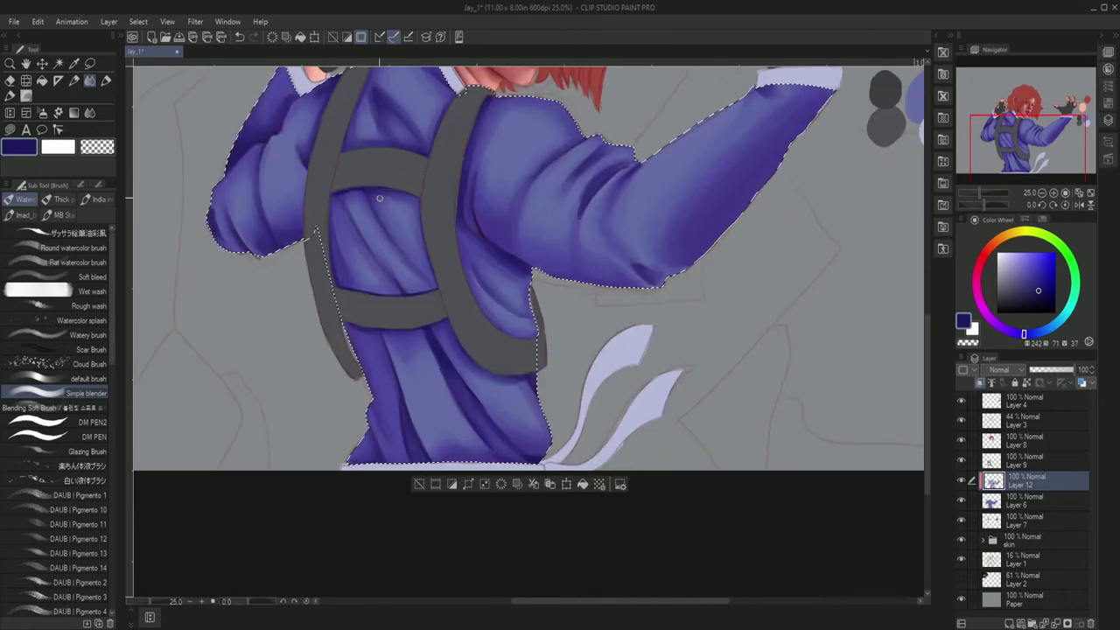
{"action": "scroll", "coordinate": [406, 294], "scroll_direction": "up", "scroll_amount": 2}
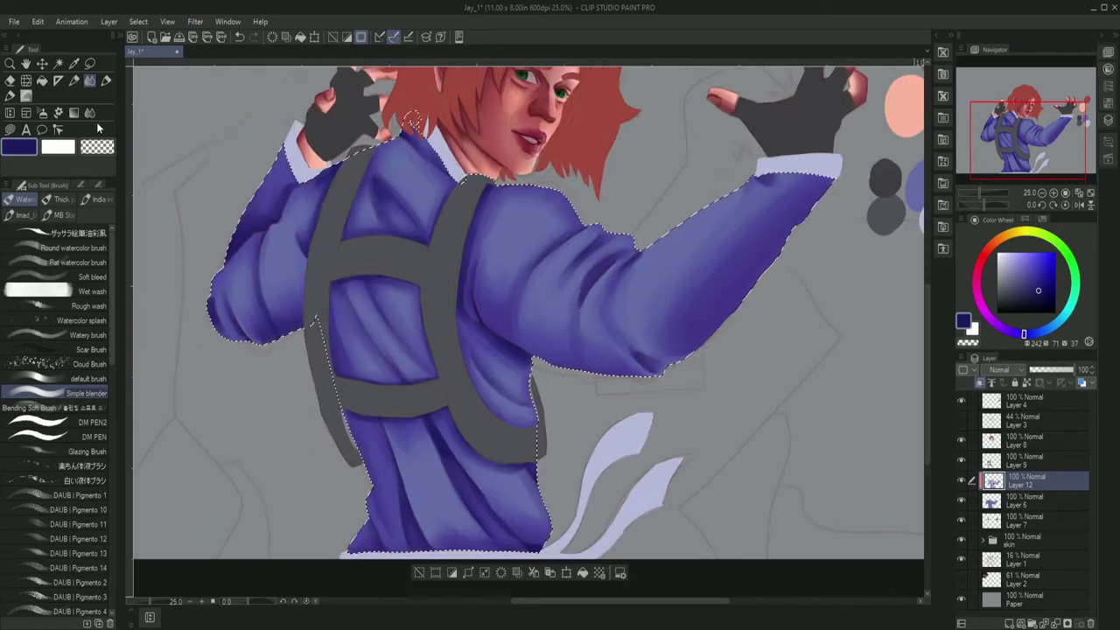
{"action": "key", "text": "c"}
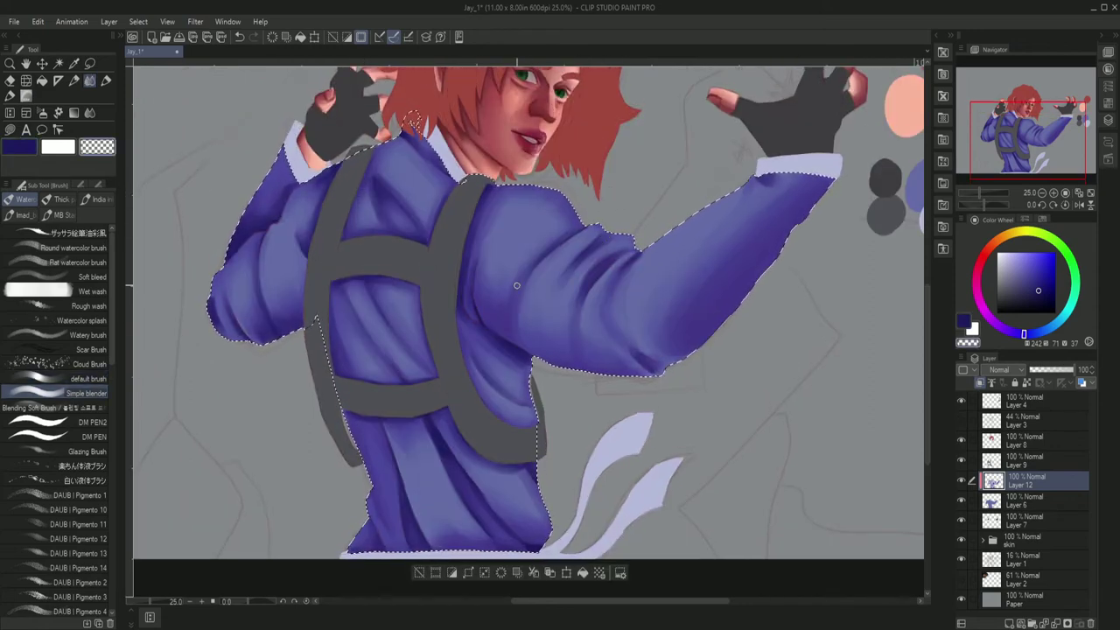
{"action": "key", "text": "b"}
{"action": "key", "text": "b"}
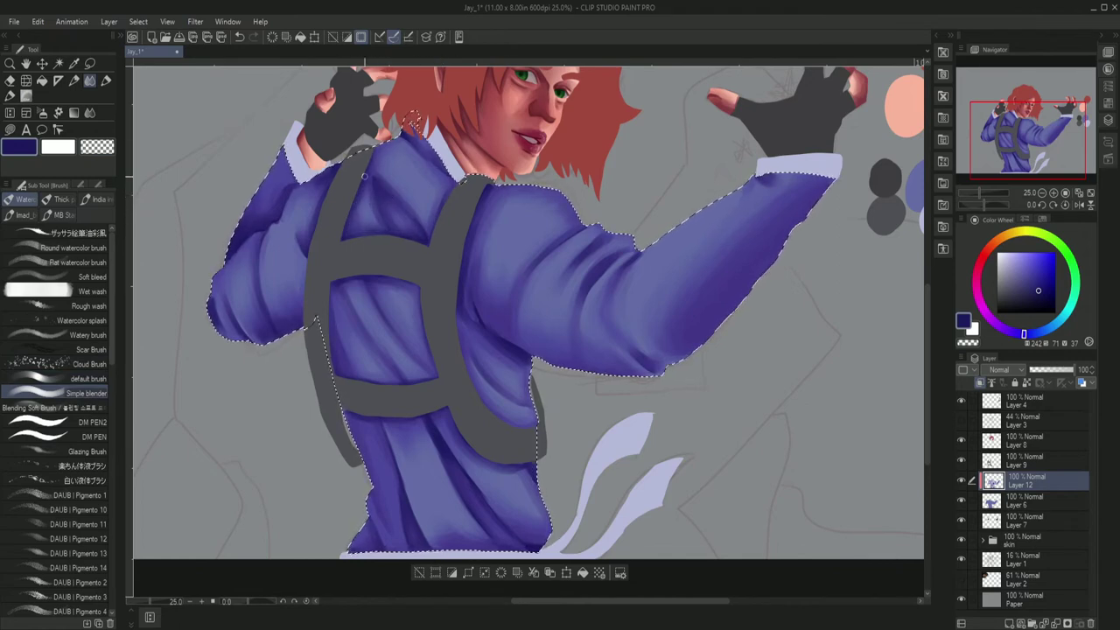
Clear the jacket selection and select the light lavender collar, cuffs, hem and ribbons on Layer 6.
{"action": "key", "text": "ctrl+d"}
{"action": "left_click", "coordinate": [1024, 501]}
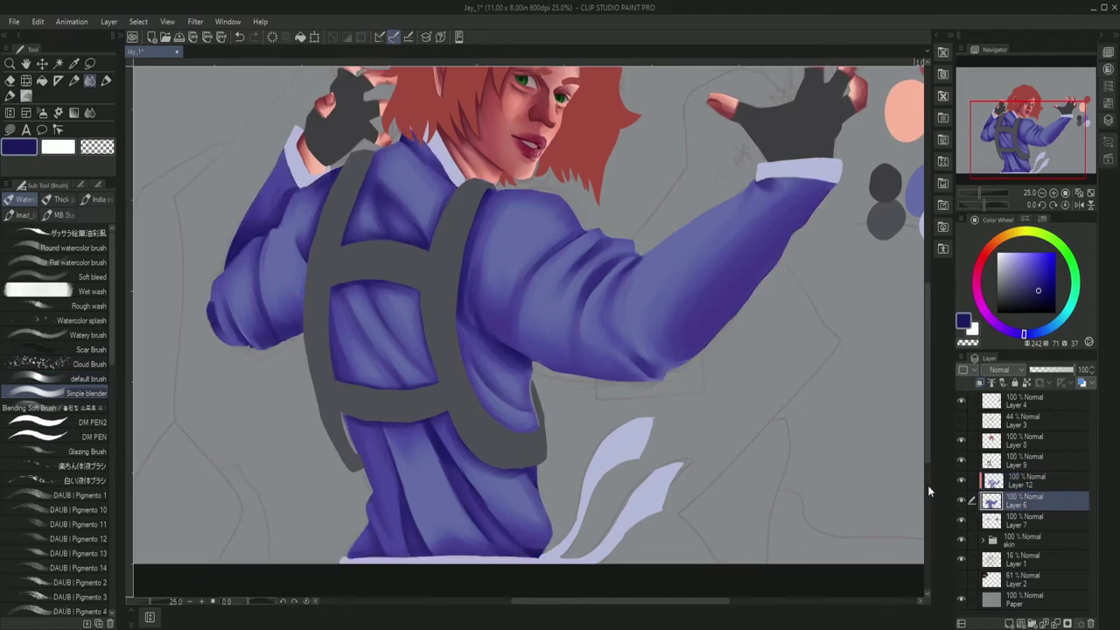
{"action": "key", "text": "w"}
{"action": "left_click", "coordinate": [402, 92]}
{"action": "left_click", "coordinate": [630, 446]}
{"action": "key", "text": "b"}
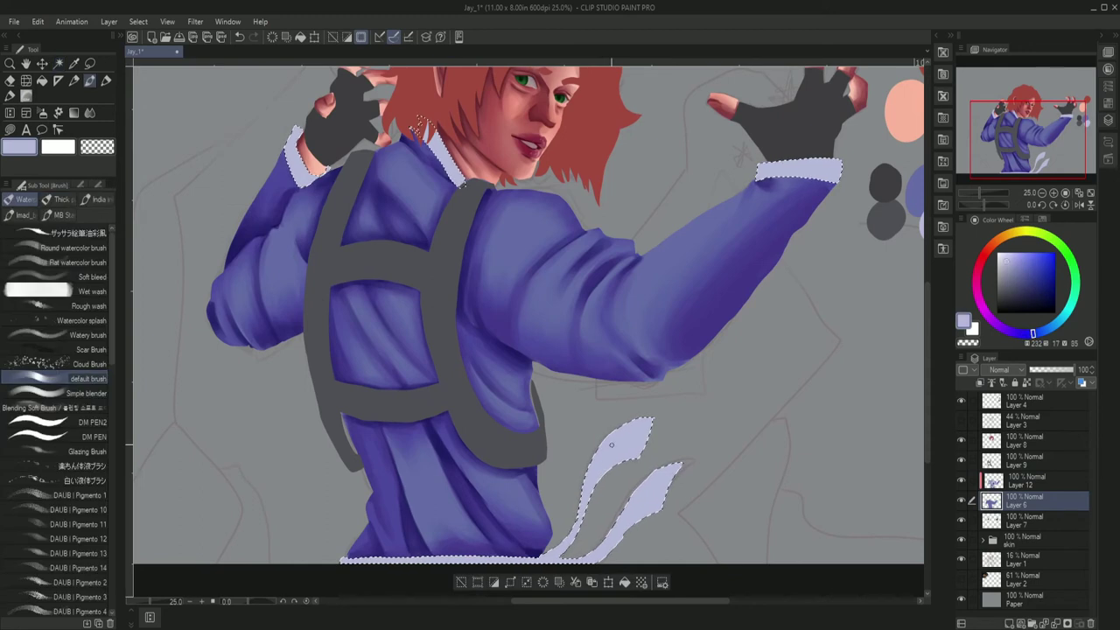
Shade the ribbons, hem, collar and cuffs on Layer 6 with a medium lavender and blend them with the Simple blender.
{"action": "left_click", "coordinate": [652, 424], "text": "alt"}
{"action": "mouse_move", "coordinate": [654, 418]}
{"action": "left_mouse_down"}
{"action": "mouse_move", "coordinate": [647, 501]}
{"action": "mouse_move", "coordinate": [577, 551]}
{"action": "left_mouse_up"}
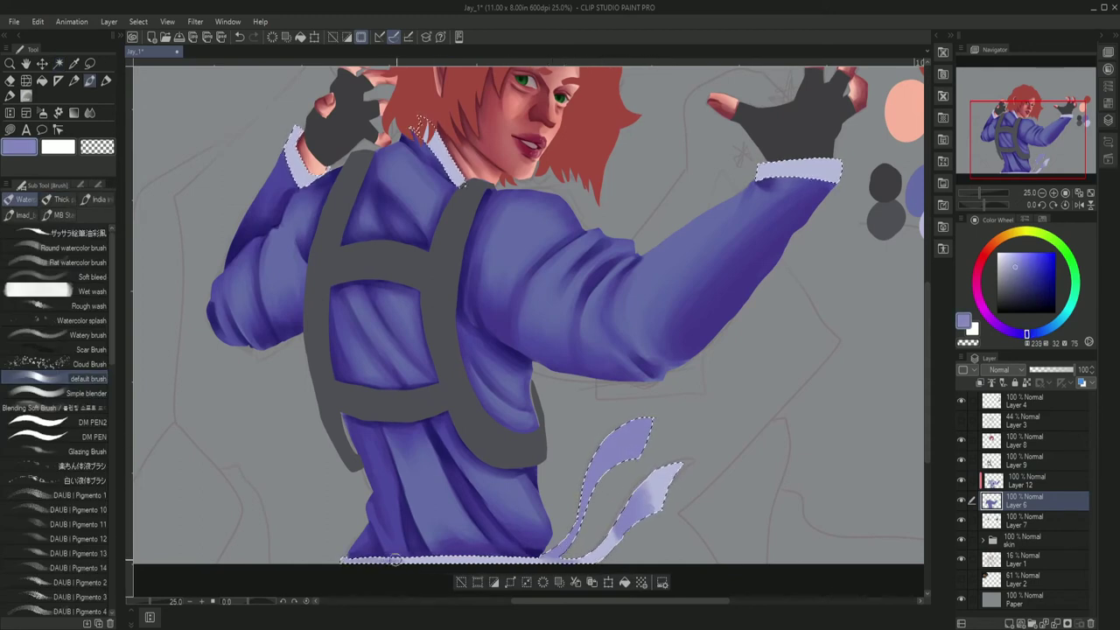
{"action": "left_click_drag", "start_coordinate": [420, 122], "coordinate": [462, 184]}
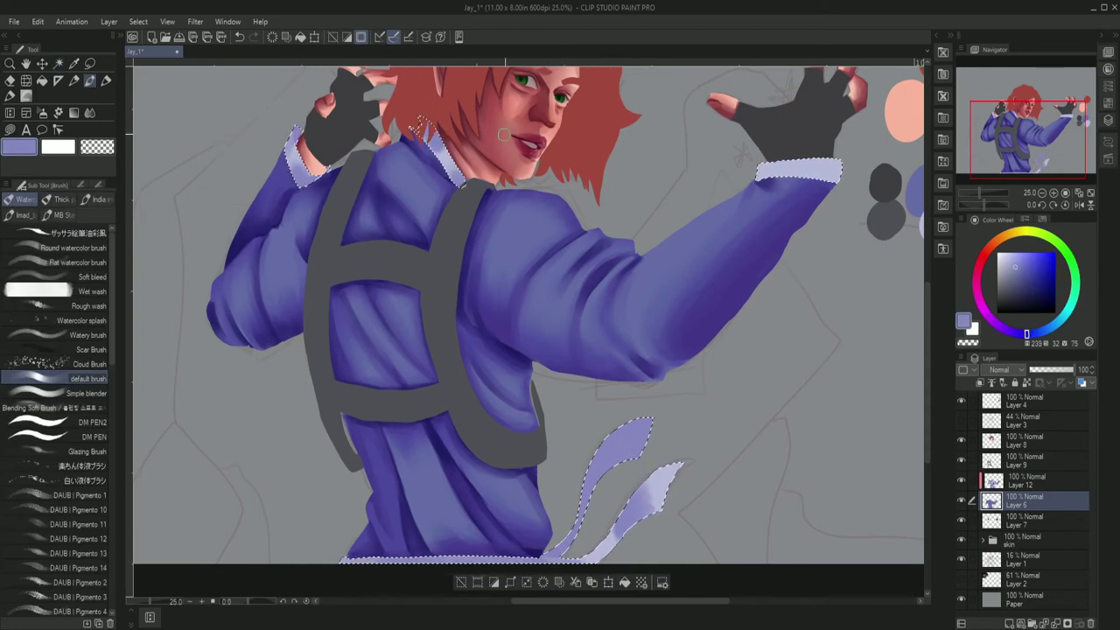
{"action": "left_click_drag", "start_coordinate": [761, 171], "coordinate": [835, 171]}
{"action": "left_click_drag", "start_coordinate": [315, 149], "coordinate": [299, 172]}
{"action": "key", "text": "period"}
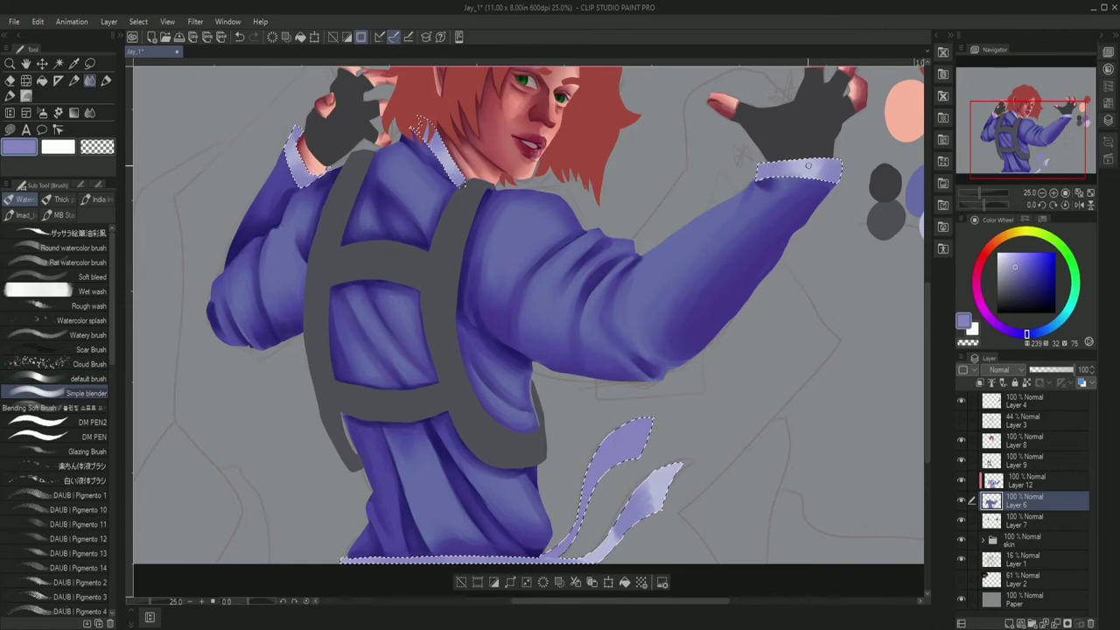
{"action": "scroll", "coordinate": [626, 442], "scroll_direction": "down", "scroll_amount": 2}
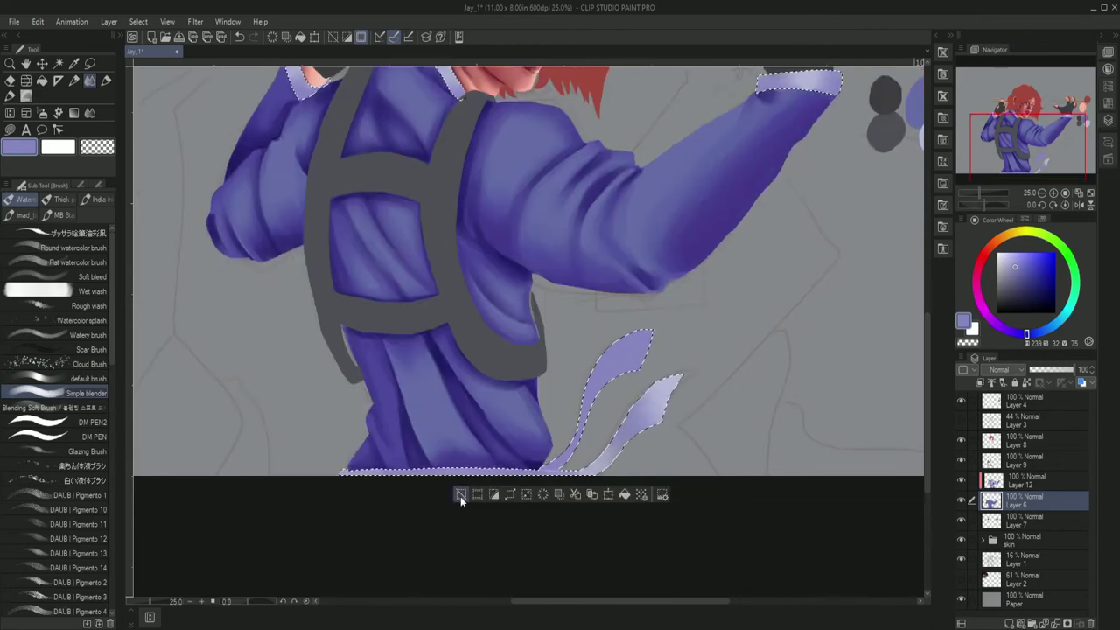
Undo the lavender shading painted on Layer 6.
{"action": "key", "text": "ctrl+z"}
{"action": "key", "text": "ctrl+z"}
{"action": "key", "text": "ctrl+z"}
On Layer 12, shade the ribbons, hem, collar and cuffs with medium lavender and blend the cuff shading with the Simple blender.
{"action": "key", "text": "comma"}
{"action": "left_click_drag", "start_coordinate": [602, 346], "coordinate": [612, 363]}
{"action": "left_click_drag", "start_coordinate": [564, 472], "coordinate": [661, 421]}
{"action": "scroll", "coordinate": [558, 474], "scroll_direction": "left", "scroll_amount": 3}
{"action": "scroll", "coordinate": [558, 475], "scroll_direction": "up", "scroll_amount": 4}
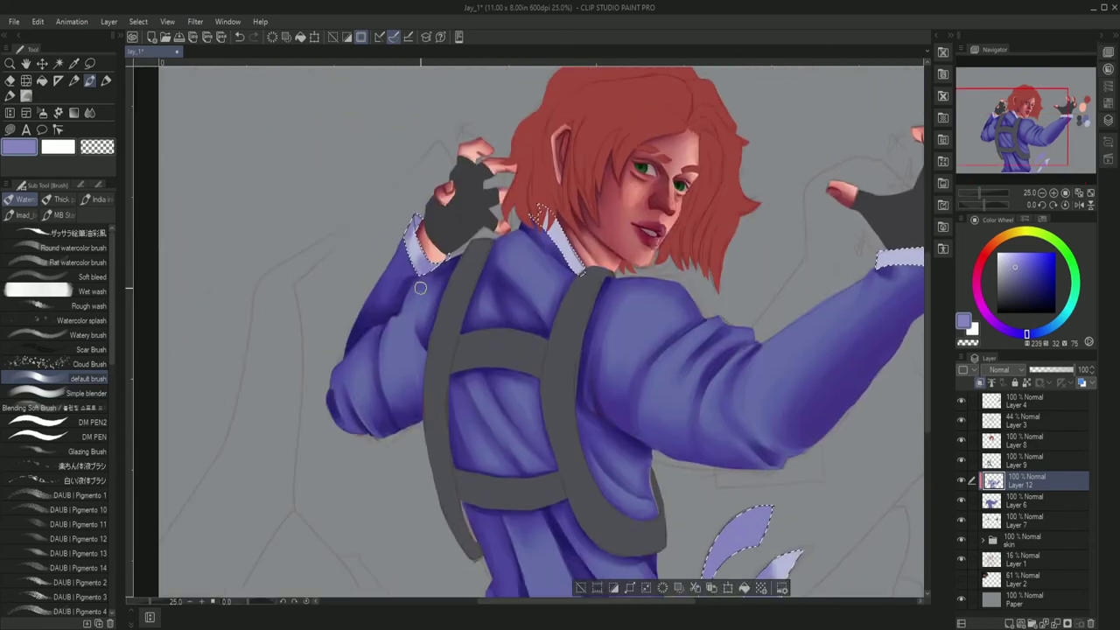
{"action": "scroll", "coordinate": [878, 187], "scroll_direction": "right", "scroll_amount": 2}
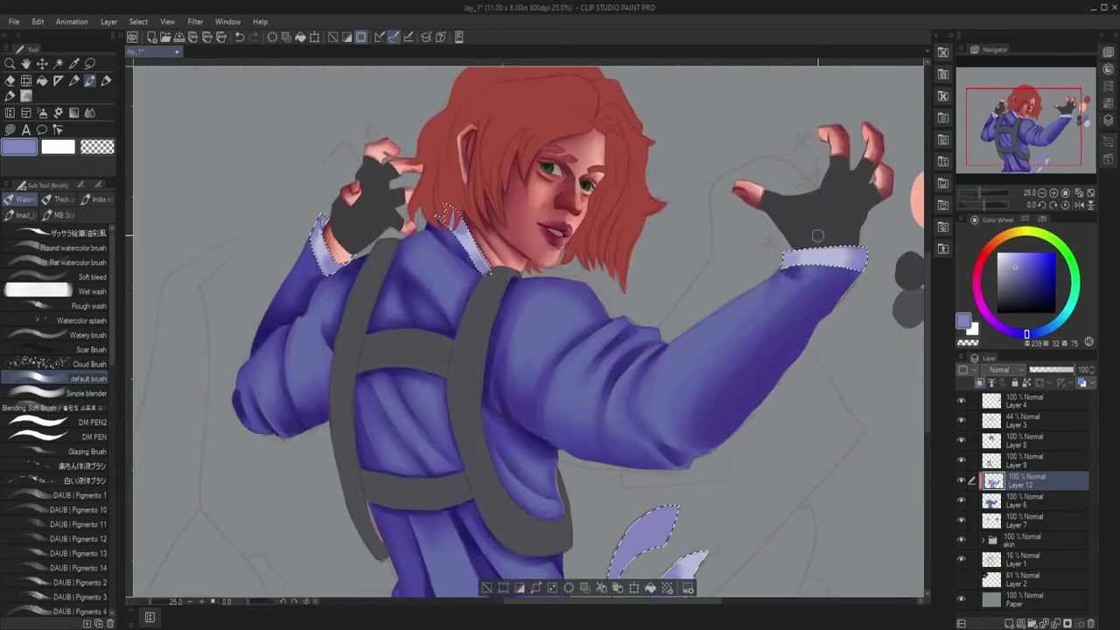
{"action": "key", "text": "period"}
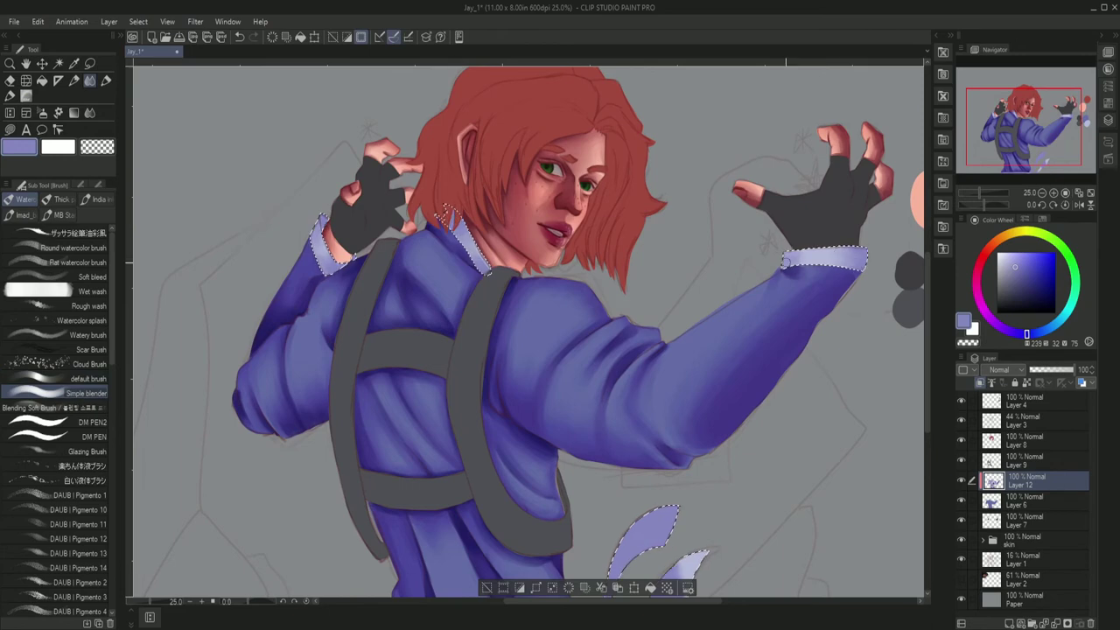
{"action": "scroll", "coordinate": [659, 429], "scroll_direction": "down", "scroll_amount": 4}
Paint deeper purple-blue shadows into the ribbons and along the hem with the default brush, softening them with the Simple blender.
{"action": "key", "text": "comma"}
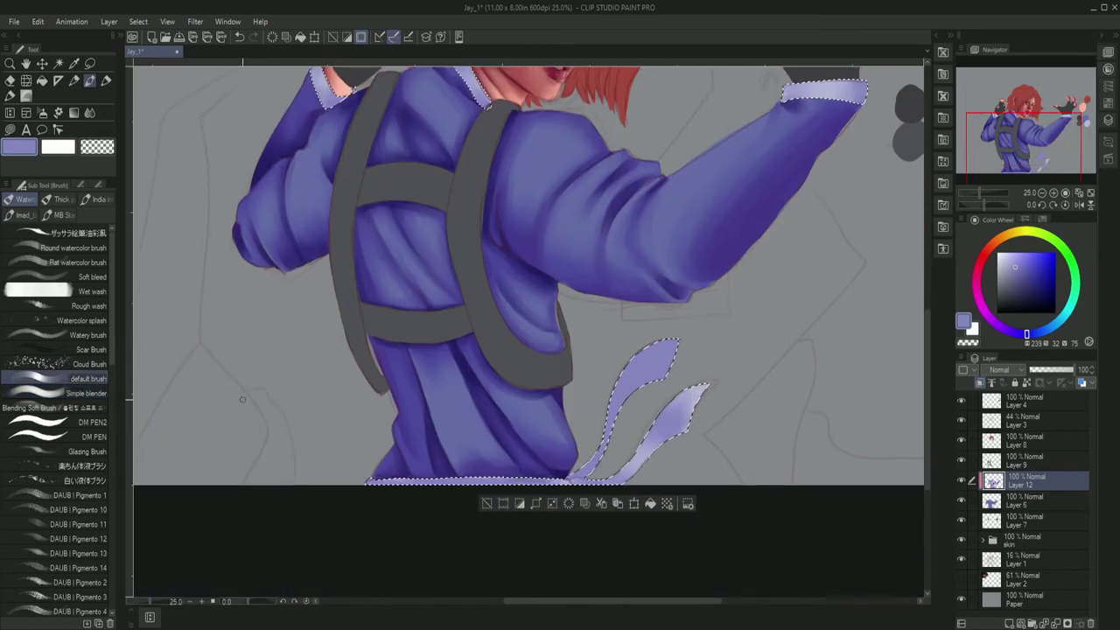
{"action": "left_click", "coordinate": [613, 403], "text": "alt"}
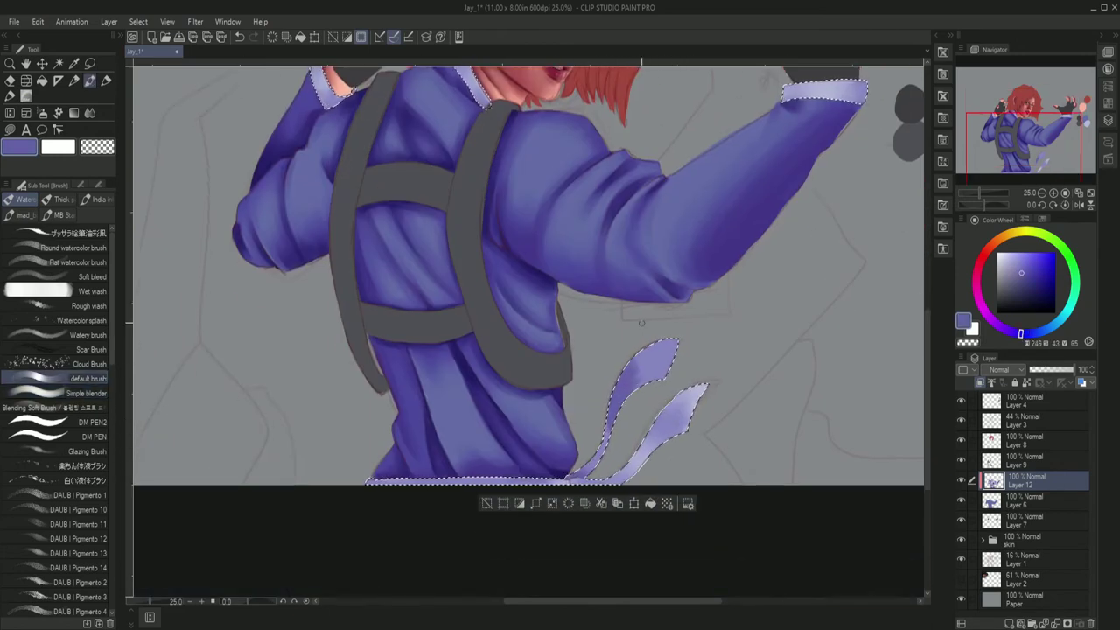
{"action": "key", "text": "period"}
{"action": "key", "text": "comma"}
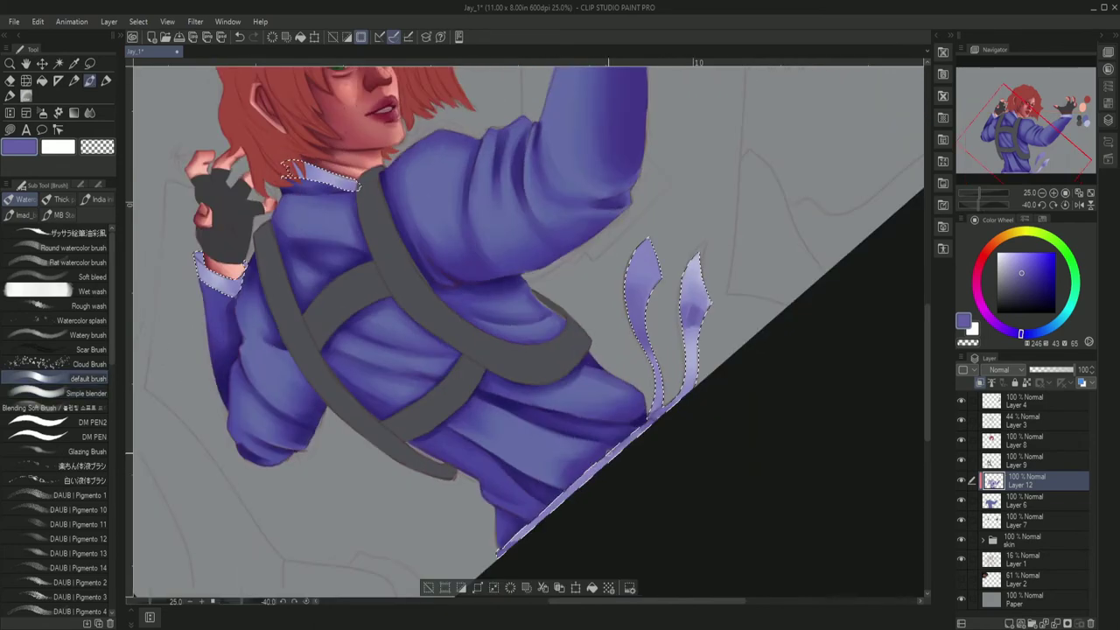
{"action": "left_click_drag", "start_coordinate": [283, 444], "coordinate": [674, 347]}
{"action": "key", "text": "period"}
{"action": "key", "text": "ctrl+alt+0"}
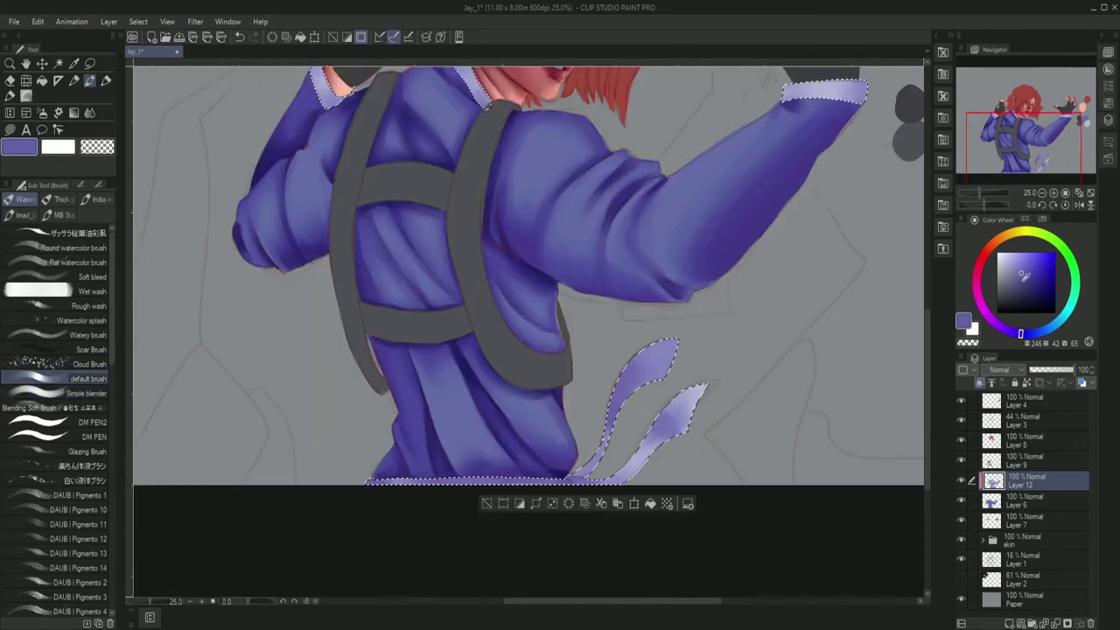
Paint darker blue shadows into the middle of both ribbons and soften them with the Simple blender.
{"action": "key", "text": "comma"}
{"action": "left_click_drag", "start_coordinate": [667, 418], "coordinate": [666, 378]}
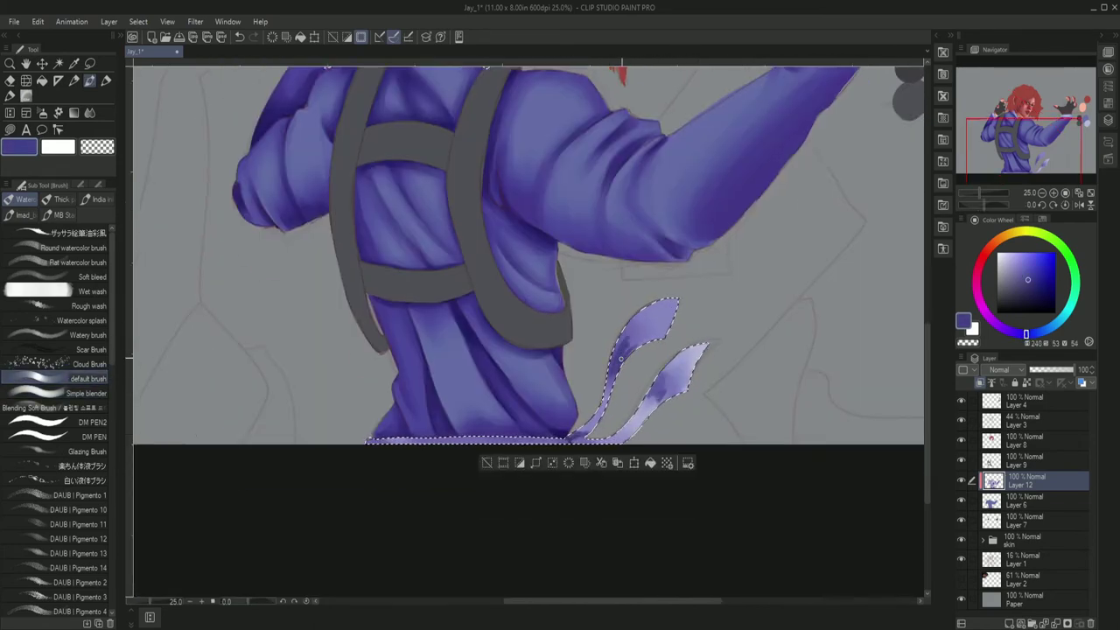
{"action": "key", "text": "period"}
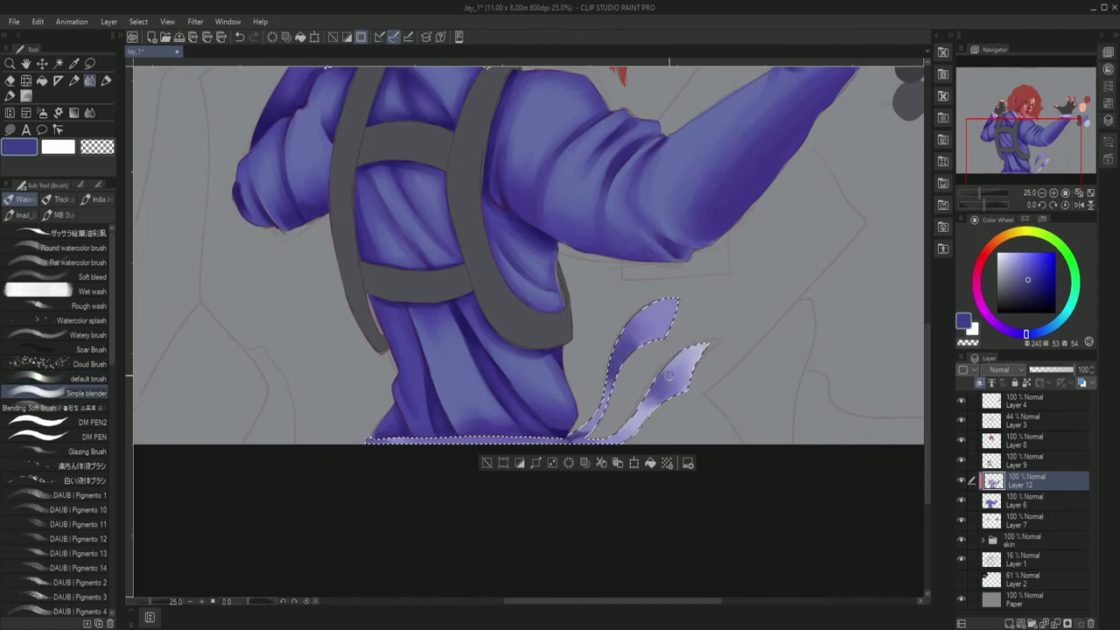
Darken the hem and cuff edges with the same dark blue, blend the cuff shading, and clear the selection.
{"action": "key", "text": "comma"}
{"action": "left_click_drag", "start_coordinate": [569, 444], "coordinate": [569, 485]}
{"action": "key", "text": "ctrl+alt+0"}
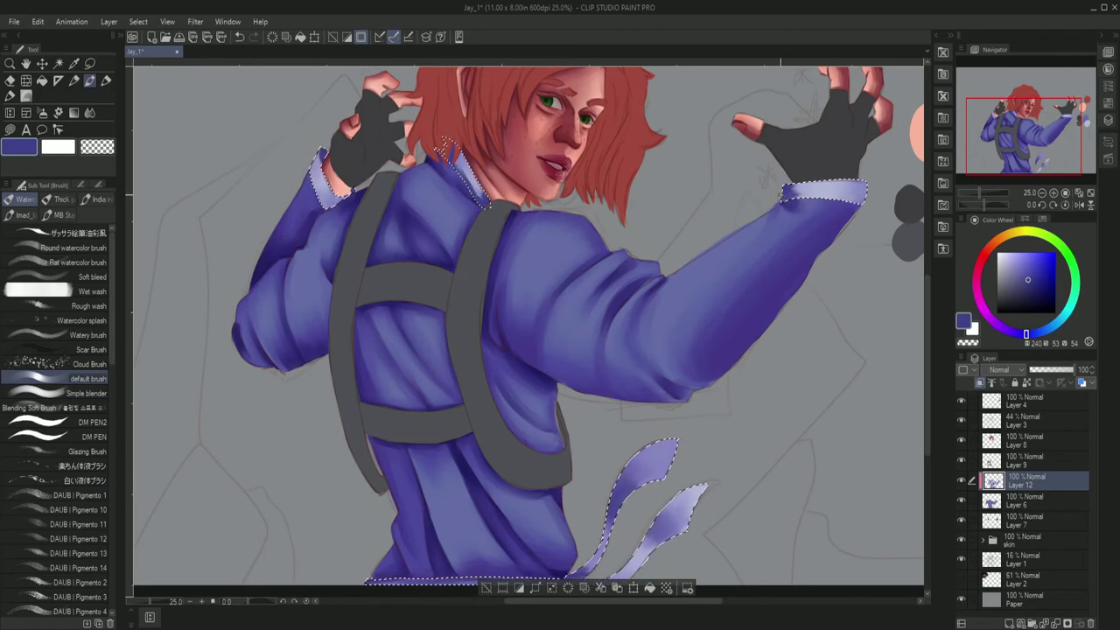
{"action": "key", "text": "period"}
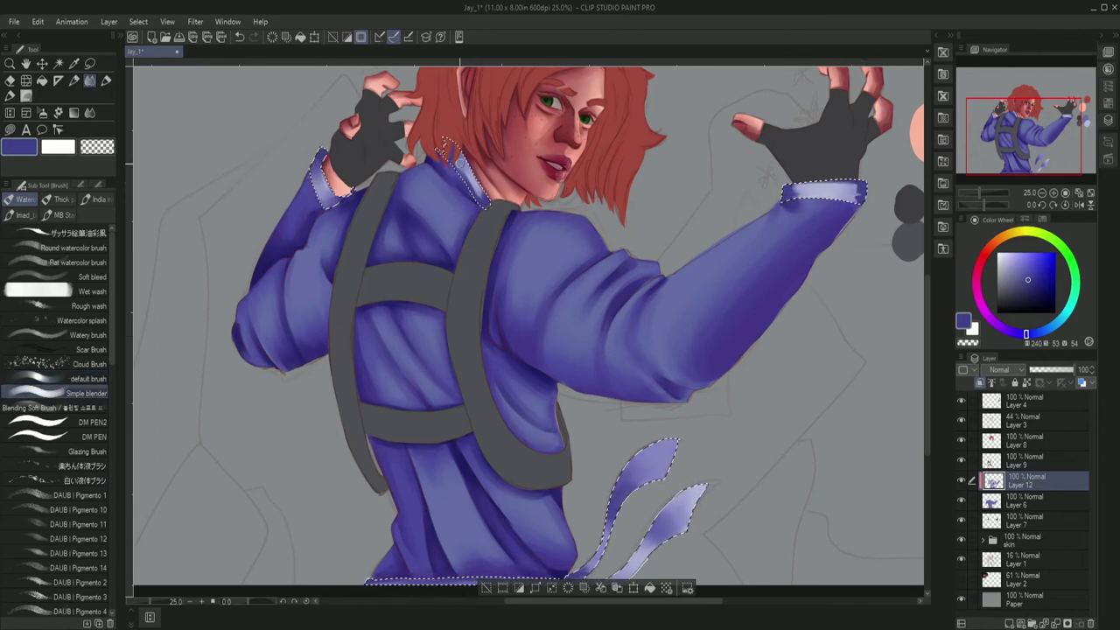
{"action": "scroll", "coordinate": [925, 299], "scroll_direction": "down", "scroll_amount": 2}
{"action": "scroll", "coordinate": [927, 294], "scroll_direction": "up", "scroll_amount": 4}
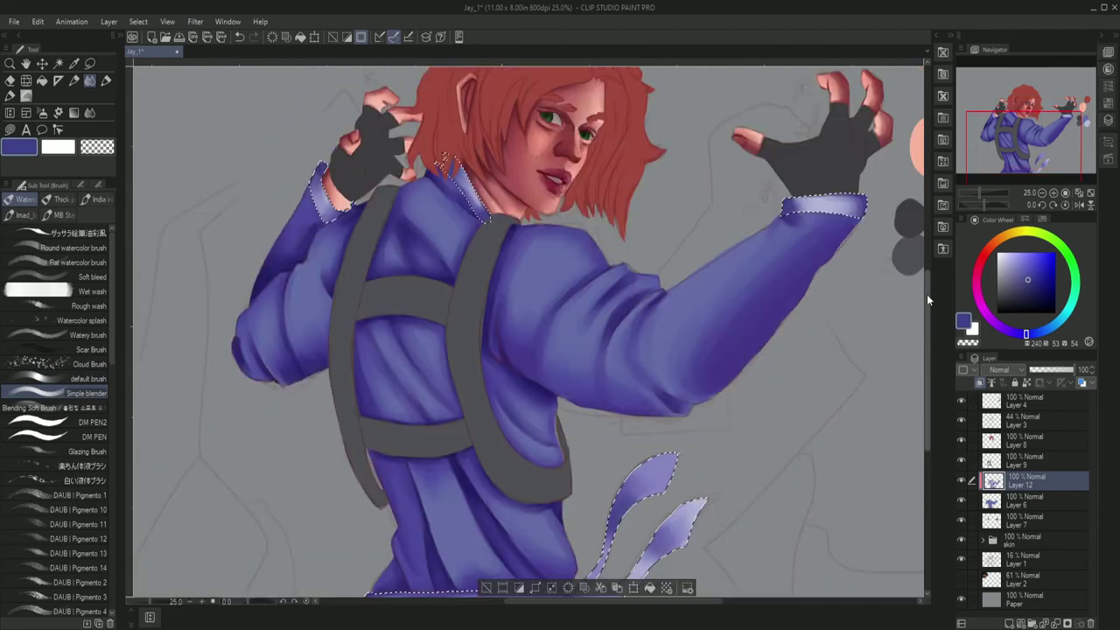
{"action": "key", "text": "ctrl+d"}
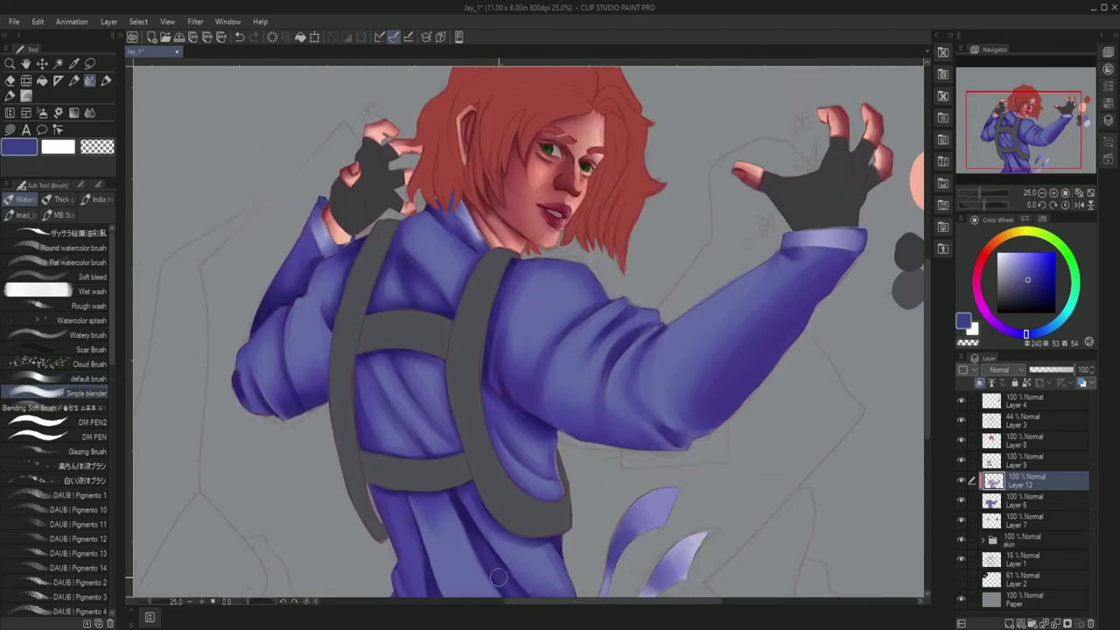
On Layer 12, deepen the shadows around the ribbon knot and along the hem with a darker navy blue.
{"action": "scroll", "coordinate": [928, 374], "scroll_direction": "down", "scroll_amount": 3}
{"action": "scroll", "coordinate": [928, 374], "scroll_direction": "up", "scroll_amount": 1}
{"action": "key", "text": "comma"}
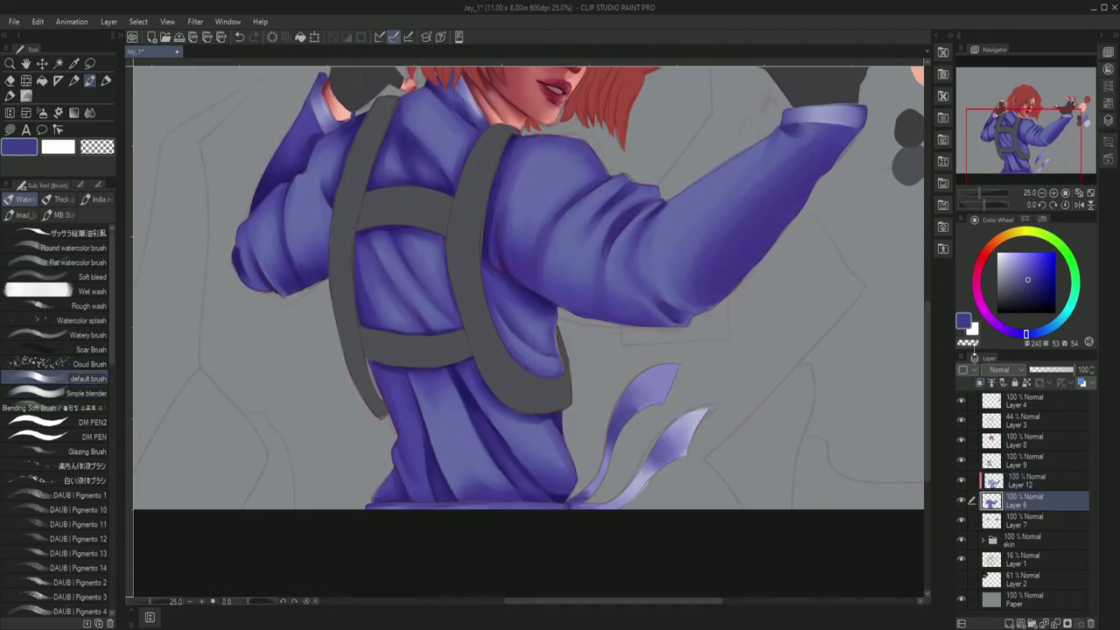
{"action": "key", "text": "alt+bracketleft"}
{"action": "key", "text": "c"}
{"action": "key", "text": "alt+bracketright"}
{"action": "left_click", "coordinate": [968, 324]}
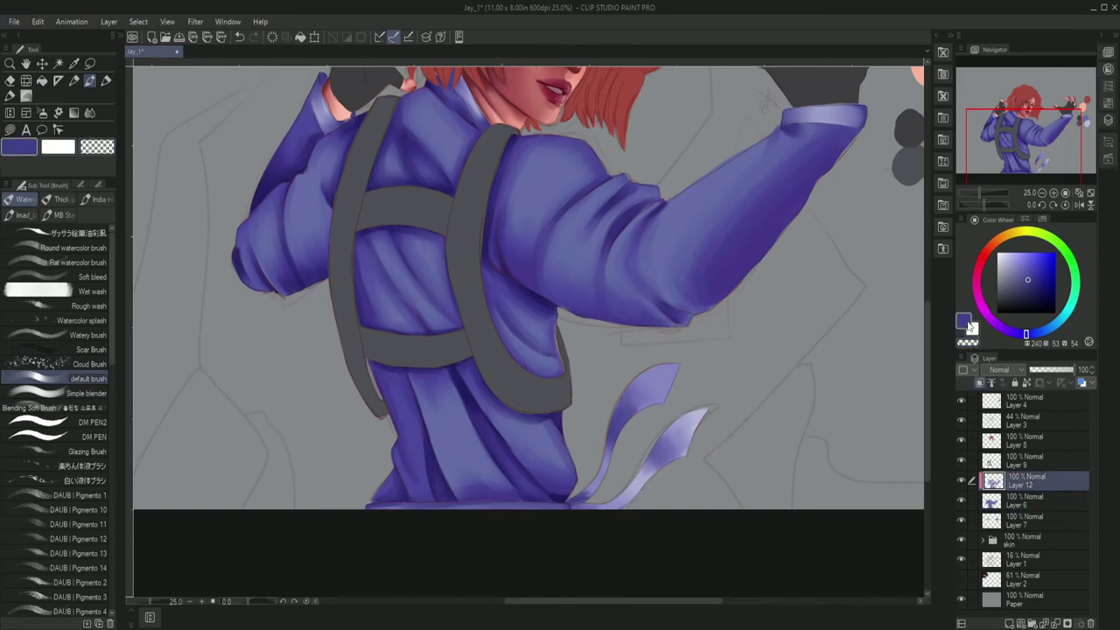
{"action": "scroll", "coordinate": [528, 335], "scroll_direction": "left", "scroll_amount": 3}
{"action": "key", "text": "minus"}
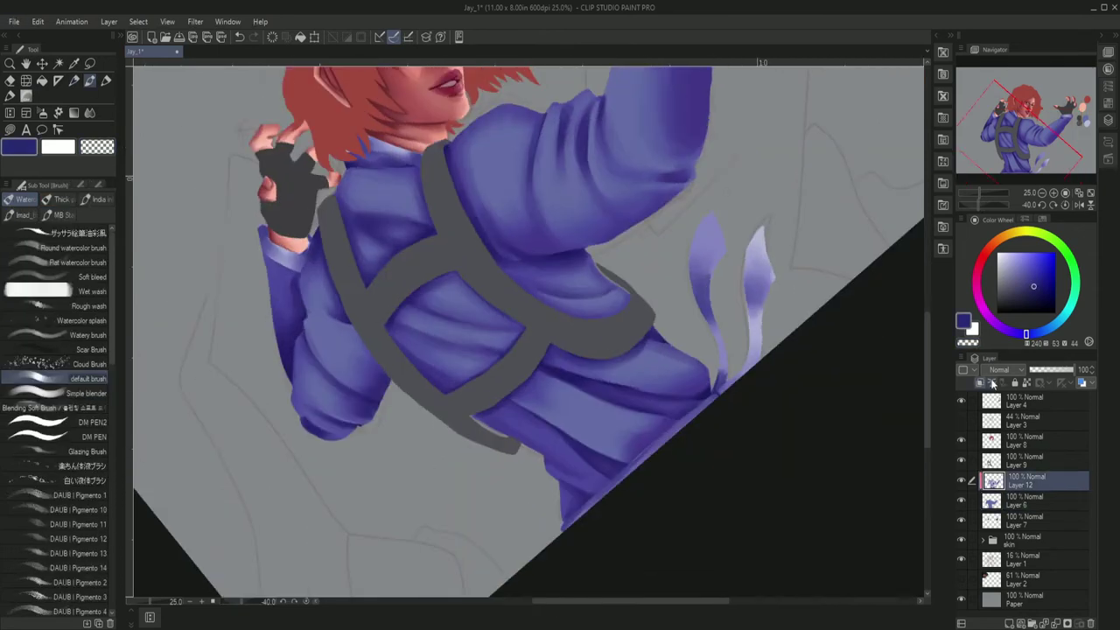
{"action": "left_click_drag", "start_coordinate": [721, 380], "coordinate": [600, 493]}
{"action": "key", "text": "ctrl+at"}
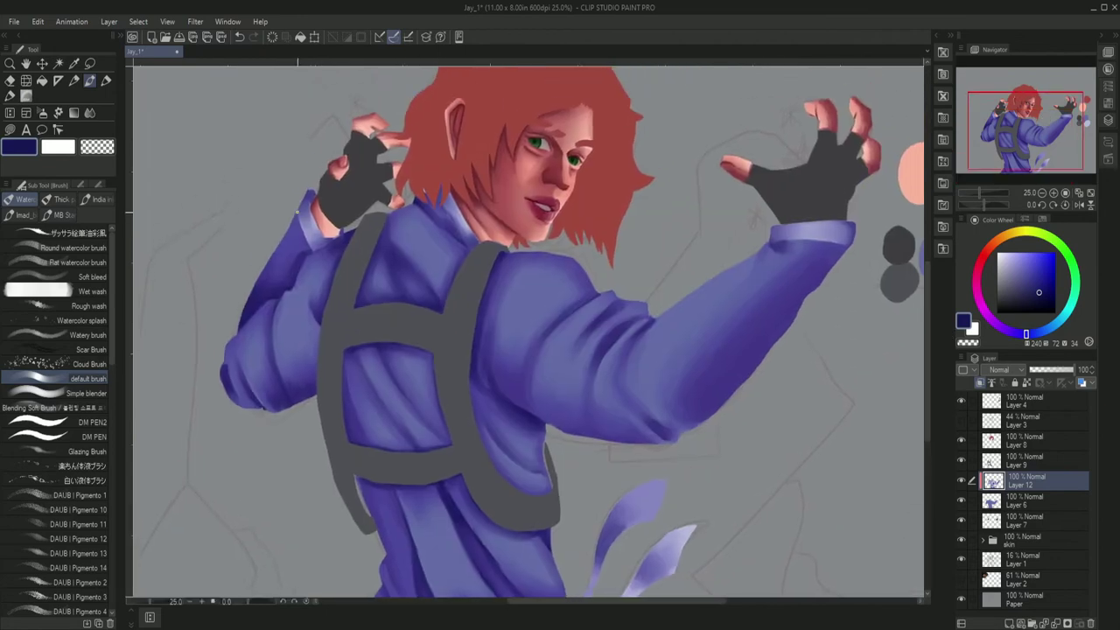
Add navy shadows to the collar beneath the hair on Layer 12 and clean the jacket's edges on Layer 6 with transparent colour.
{"action": "scroll", "coordinate": [527, 335], "scroll_direction": "up", "scroll_amount": 3}
{"action": "key", "text": "minus"}
{"action": "key", "text": "ctrl+at"}
{"action": "scroll", "coordinate": [528, 335], "scroll_direction": "up", "scroll_amount": 3}
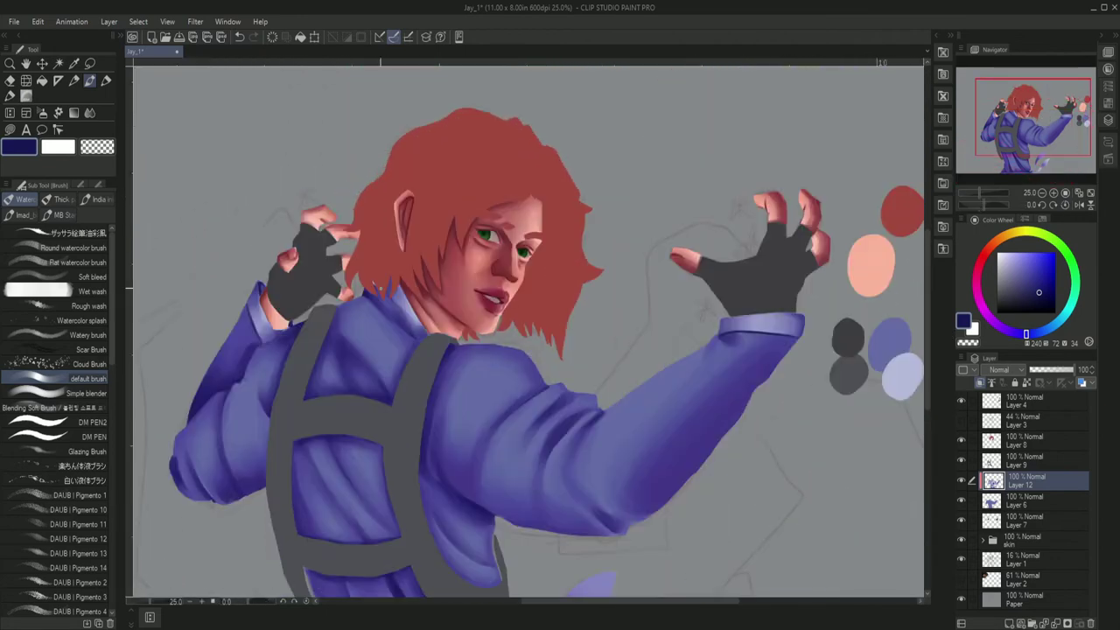
{"action": "key", "text": "c"}
{"action": "key", "text": "alt+bracketleft"}
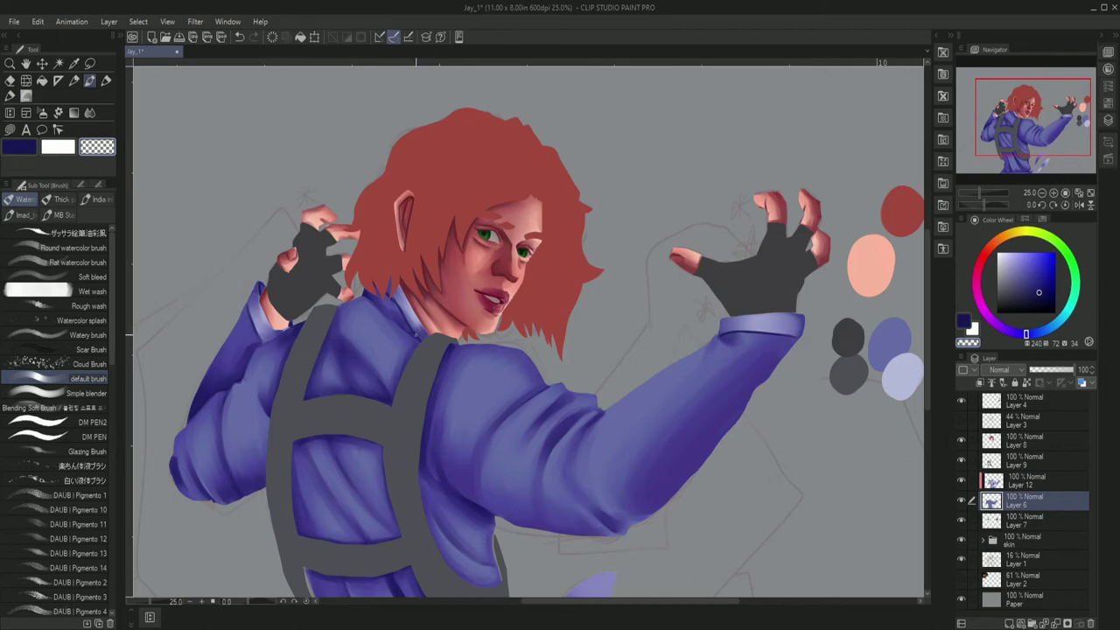
Tidy the lower edges of the harness straps on Layer 9 with their own sampled dark grey.
{"action": "scroll", "coordinate": [528, 335], "scroll_direction": "down", "scroll_amount": 3}
{"action": "left_click", "coordinate": [270, 423], "text": "ctrl+shift"}
{"action": "left_click", "coordinate": [271, 422], "text": "alt"}
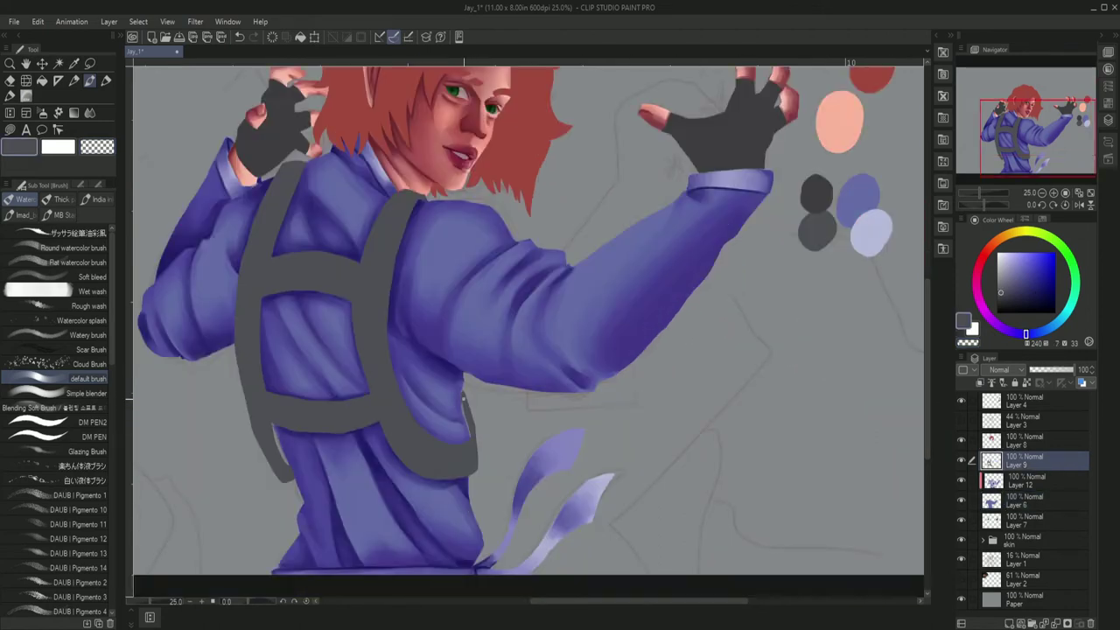
{"action": "left_click_drag", "start_coordinate": [270, 422], "coordinate": [282, 463]}
{"action": "scroll", "coordinate": [527, 332], "scroll_direction": "up", "scroll_amount": 3}
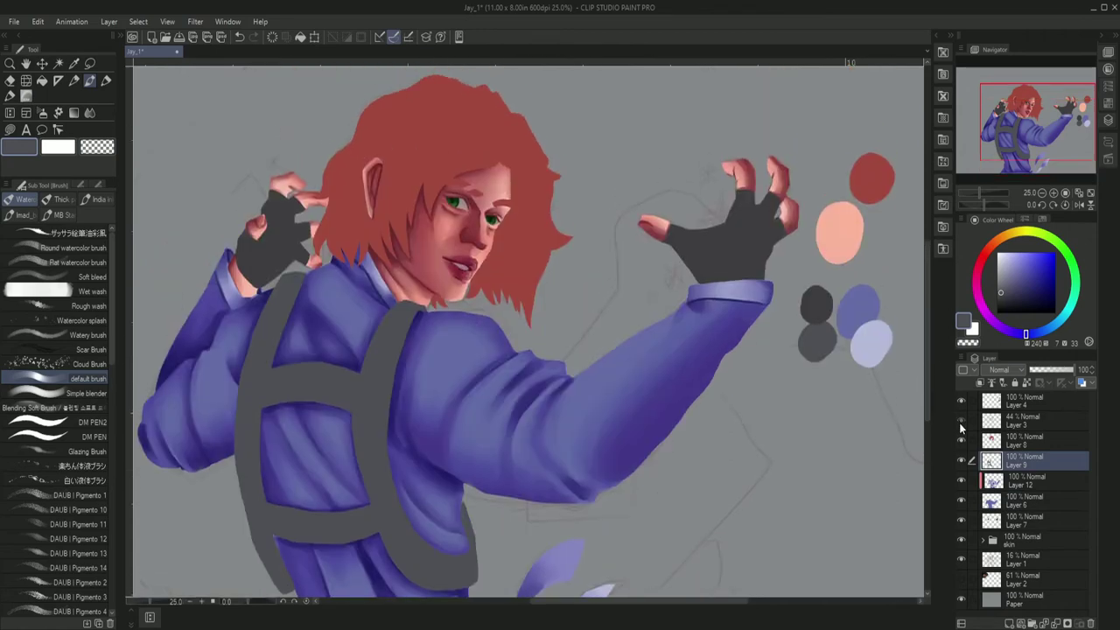
Create a clipped layer above Layer 9 and shade the strap ends and the two cross straps with a darker grey.
{"action": "key", "text": "ctrl+shift+n"}
{"action": "left_click", "coordinate": [360, 314], "text": "alt"}
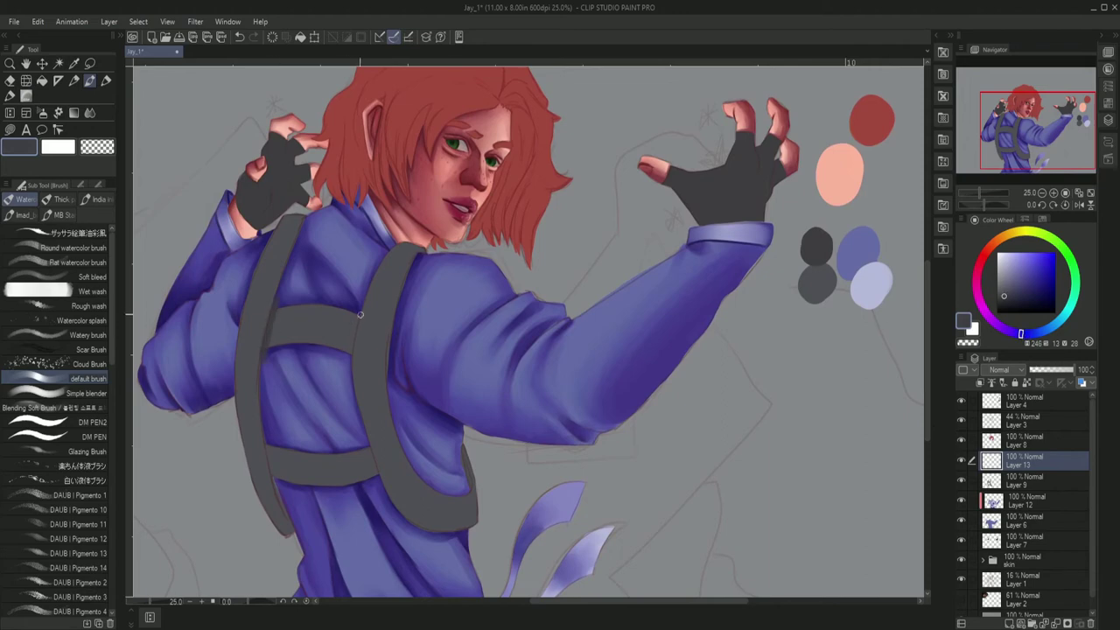
{"action": "mouse_move", "coordinate": [290, 501]}
{"action": "left_mouse_down"}
{"action": "mouse_move", "coordinate": [430, 500]}
{"action": "mouse_move", "coordinate": [404, 442]}
{"action": "left_mouse_up"}
{"action": "left_click_drag", "start_coordinate": [425, 530], "coordinate": [401, 477]}
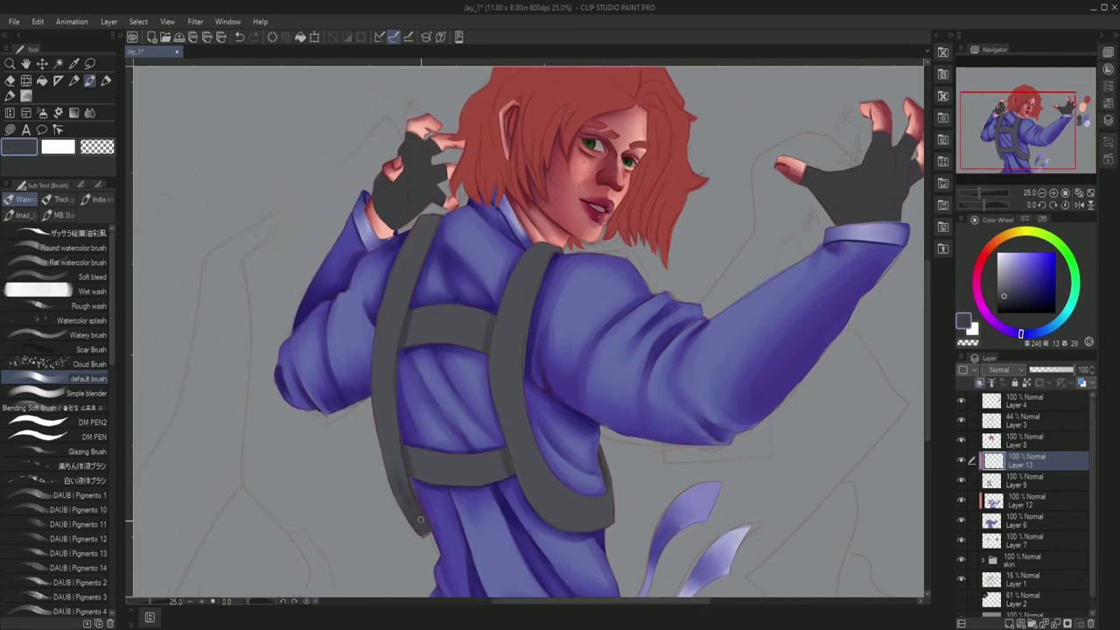
{"action": "left_click_drag", "start_coordinate": [608, 529], "coordinate": [595, 499]}
{"action": "left_click_drag", "start_coordinate": [517, 378], "coordinate": [501, 372]}
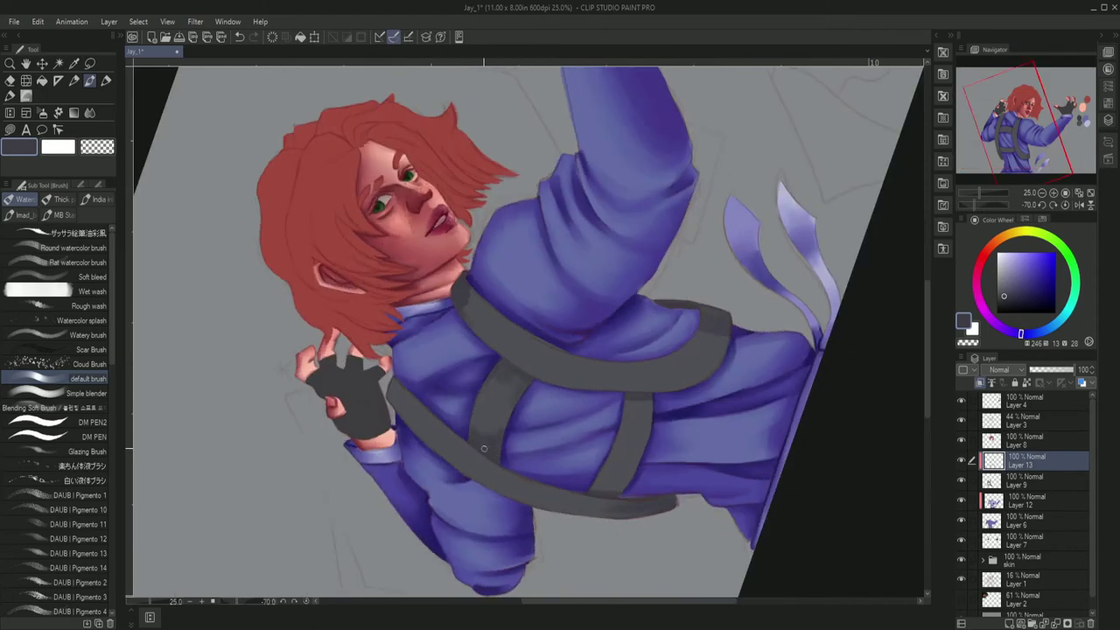
{"action": "left_click", "coordinate": [1065, 204]}
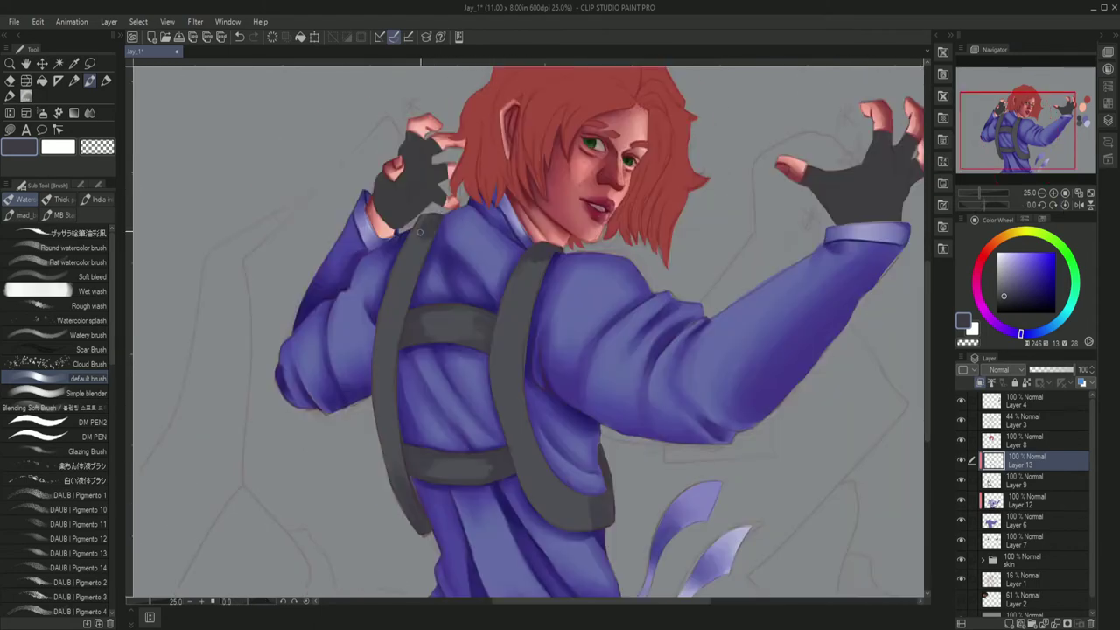
Shade the edges of the two long harness straps with dark grey and smooth them with the Simple blender.
{"action": "left_click_drag", "start_coordinate": [382, 453], "coordinate": [375, 366]}
{"action": "left_click_drag", "start_coordinate": [399, 446], "coordinate": [396, 377]}
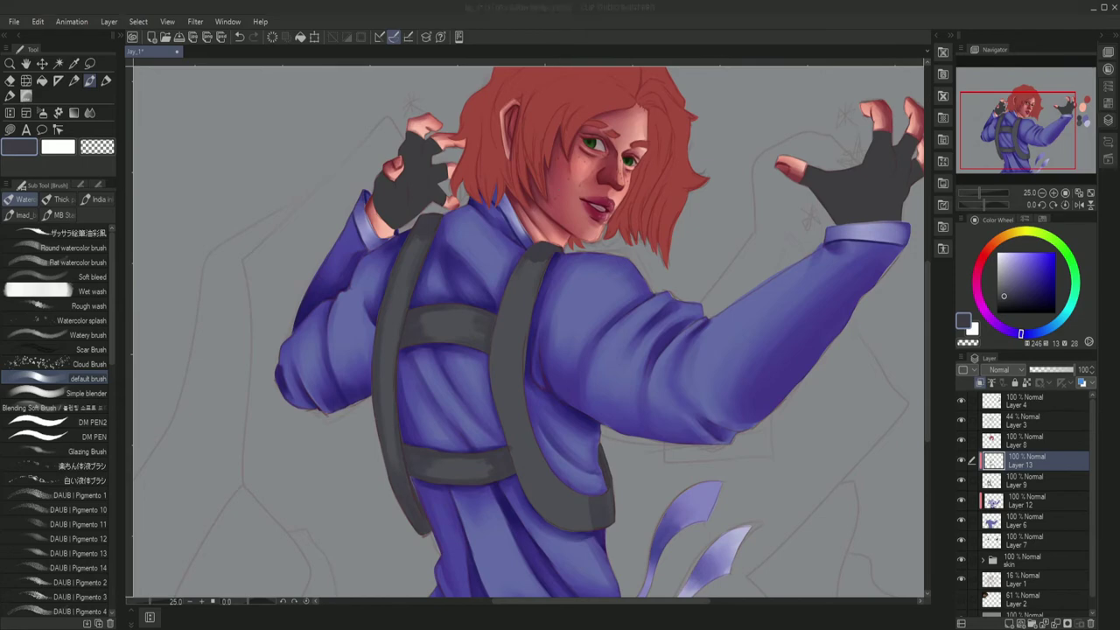
{"action": "mouse_move", "coordinate": [521, 265]}
{"action": "left_mouse_down"}
{"action": "mouse_move", "coordinate": [518, 370]}
{"action": "mouse_move", "coordinate": [575, 495]}
{"action": "left_mouse_up"}
{"action": "left_click_drag", "start_coordinate": [497, 310], "coordinate": [496, 409]}
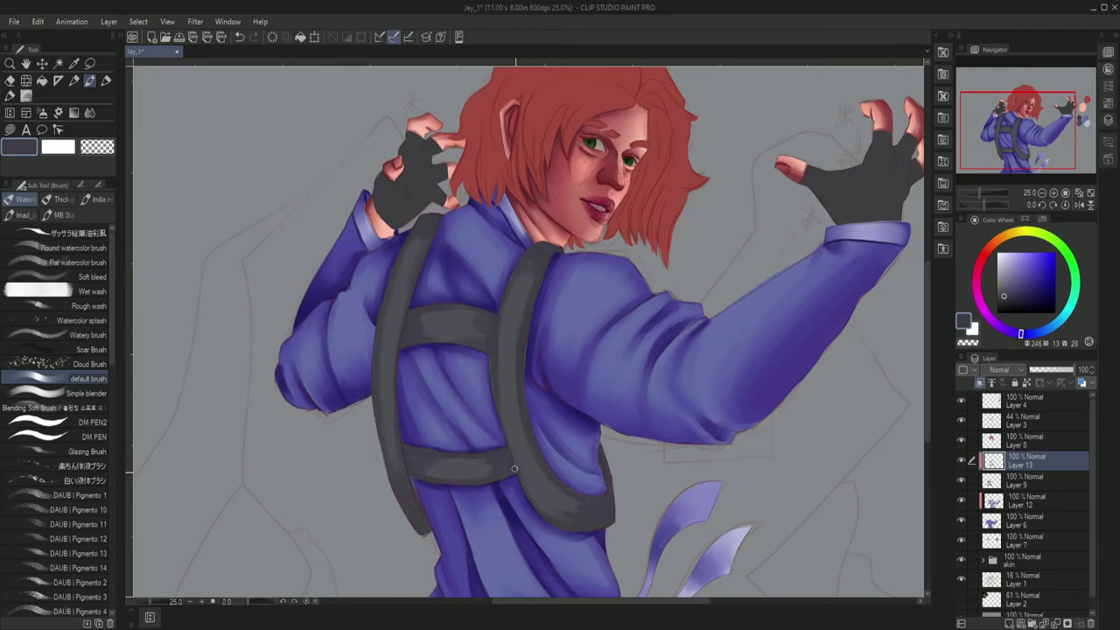
{"action": "left_click_drag", "start_coordinate": [392, 468], "coordinate": [385, 389]}
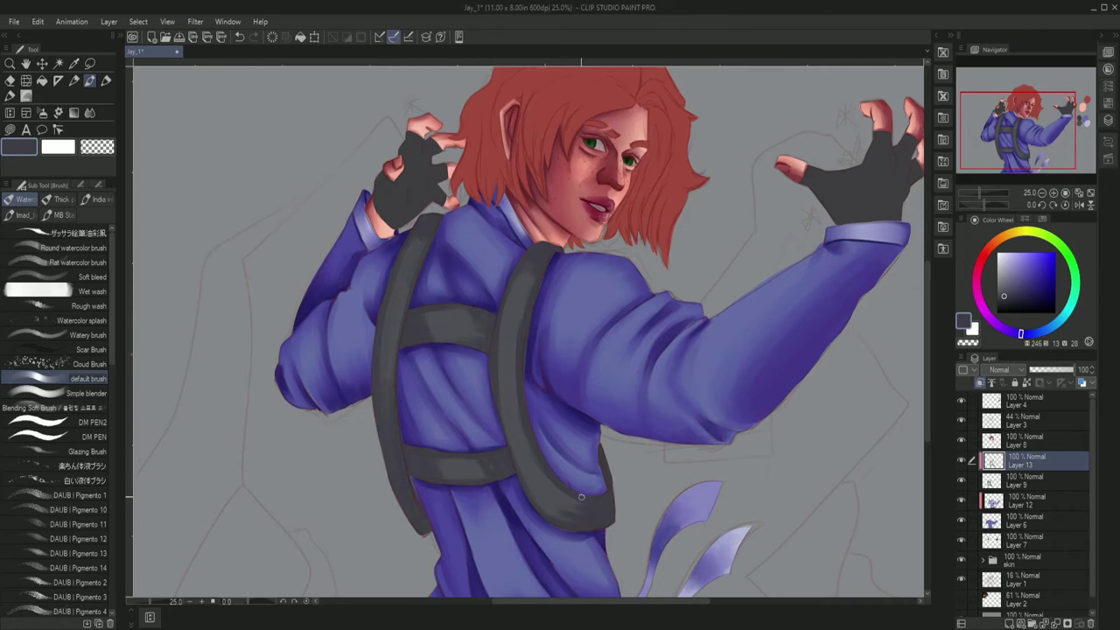
{"action": "key", "text": "period"}
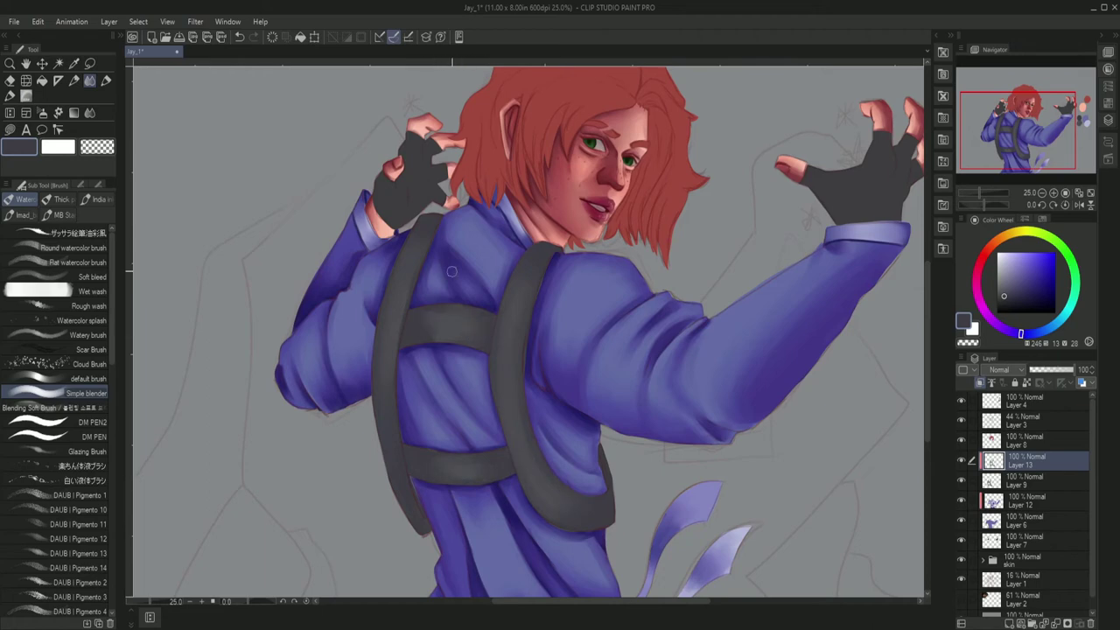
Add a deeper grey to the strap ends and overlaps with the default brush, and blend it with the Simple blender.
{"action": "key", "text": "comma"}
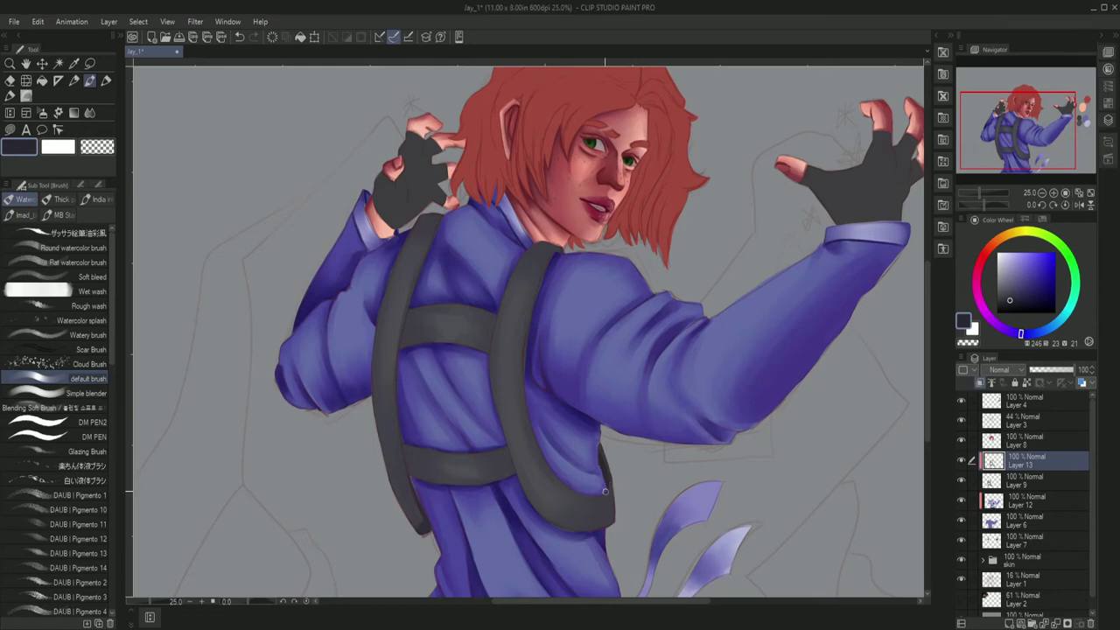
{"action": "left_click_drag", "start_coordinate": [490, 319], "coordinate": [494, 352]}
{"action": "left_click_drag", "start_coordinate": [408, 314], "coordinate": [409, 346]}
{"action": "left_click_drag", "start_coordinate": [409, 449], "coordinate": [437, 482]}
{"action": "left_click_drag", "start_coordinate": [438, 217], "coordinate": [418, 268]}
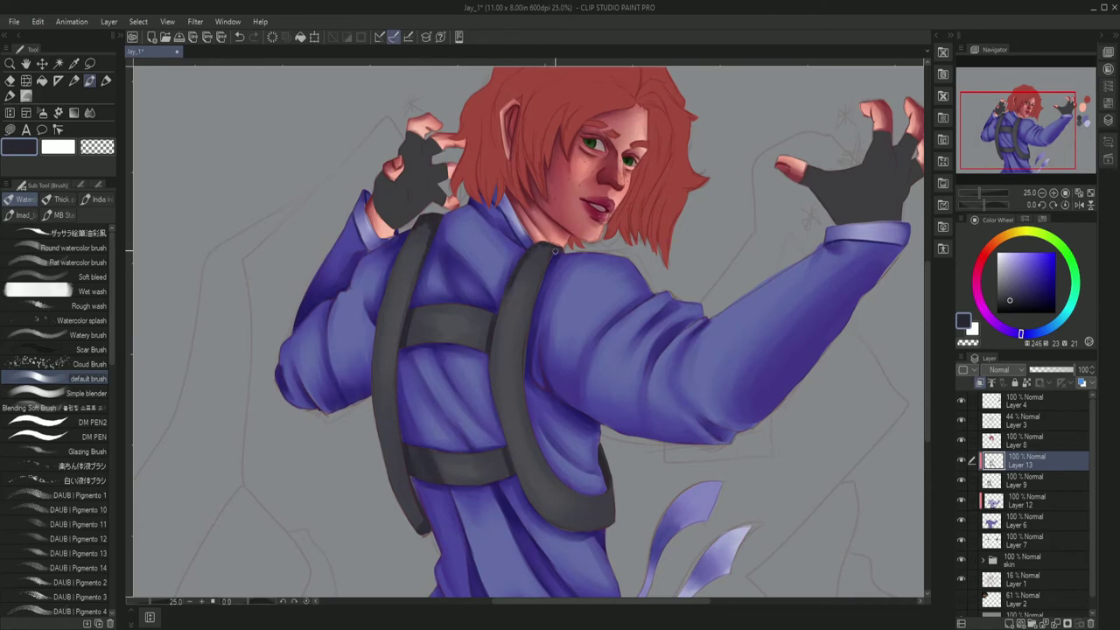
{"action": "key", "text": "period"}
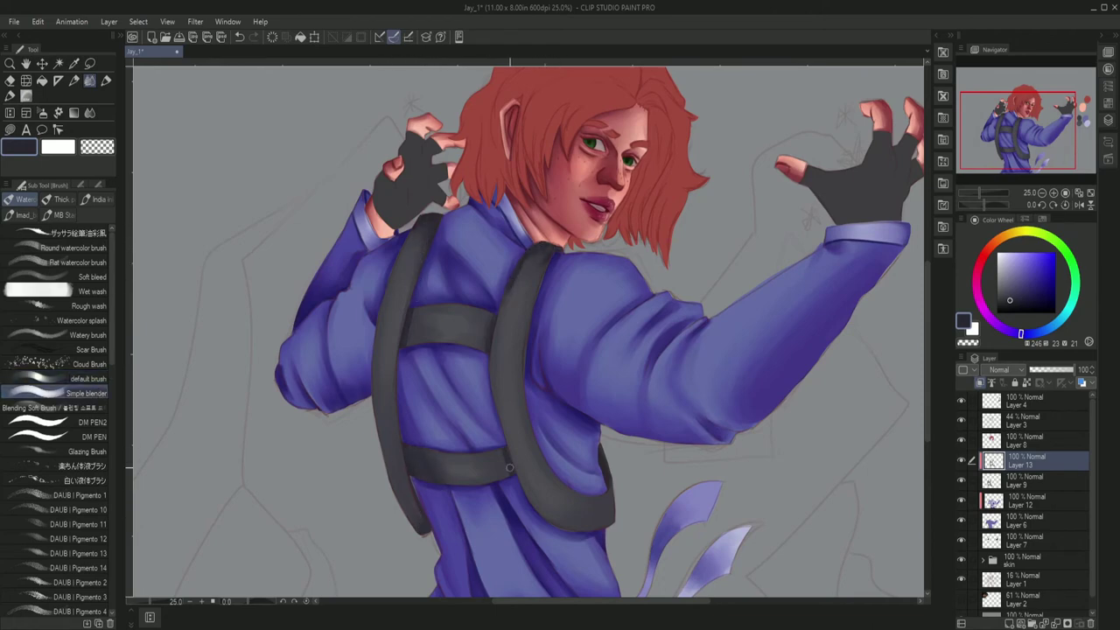
{"action": "left_click_drag", "start_coordinate": [541, 251], "coordinate": [516, 298]}
{"action": "left_click_drag", "start_coordinate": [603, 481], "coordinate": [611, 525]}
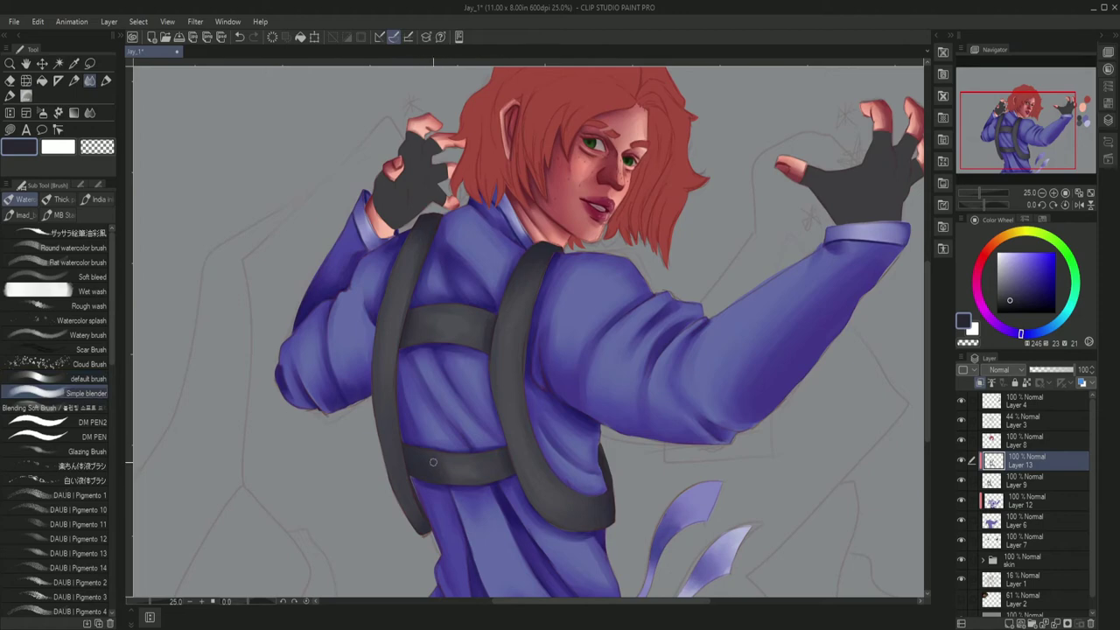
Accent the straps with near-black on Layer 13 and deepen the jacket's shadows beside them with navy on Layer 12.
{"action": "key", "text": "comma"}
{"action": "left_click", "coordinate": [411, 308], "text": "alt"}
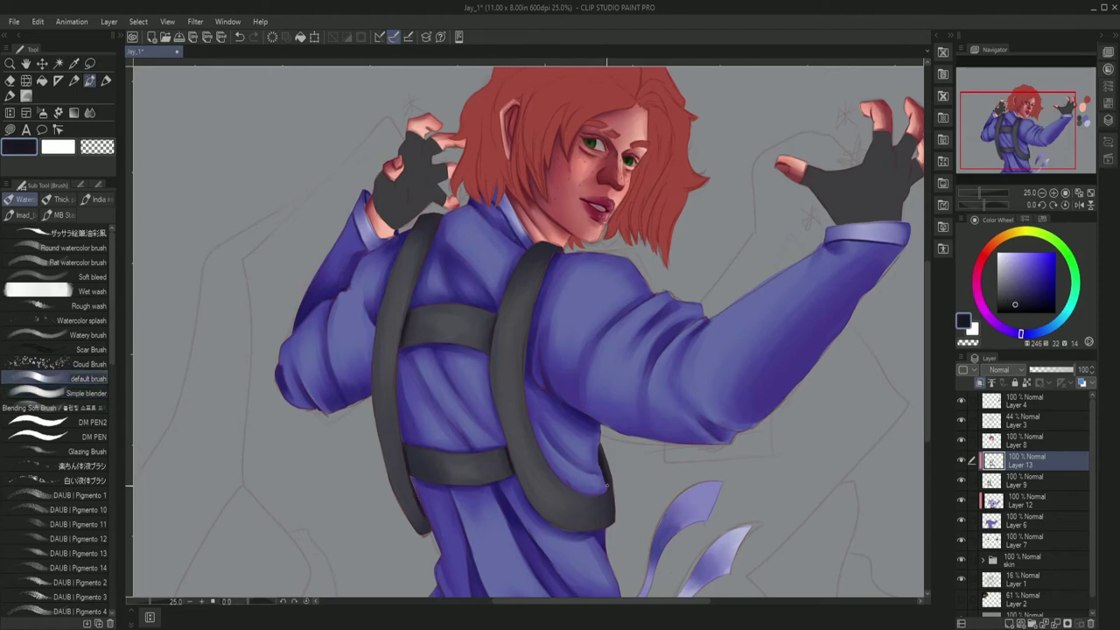
{"action": "left_click", "coordinate": [1024, 499]}
{"action": "left_click", "coordinate": [398, 383], "text": "alt"}
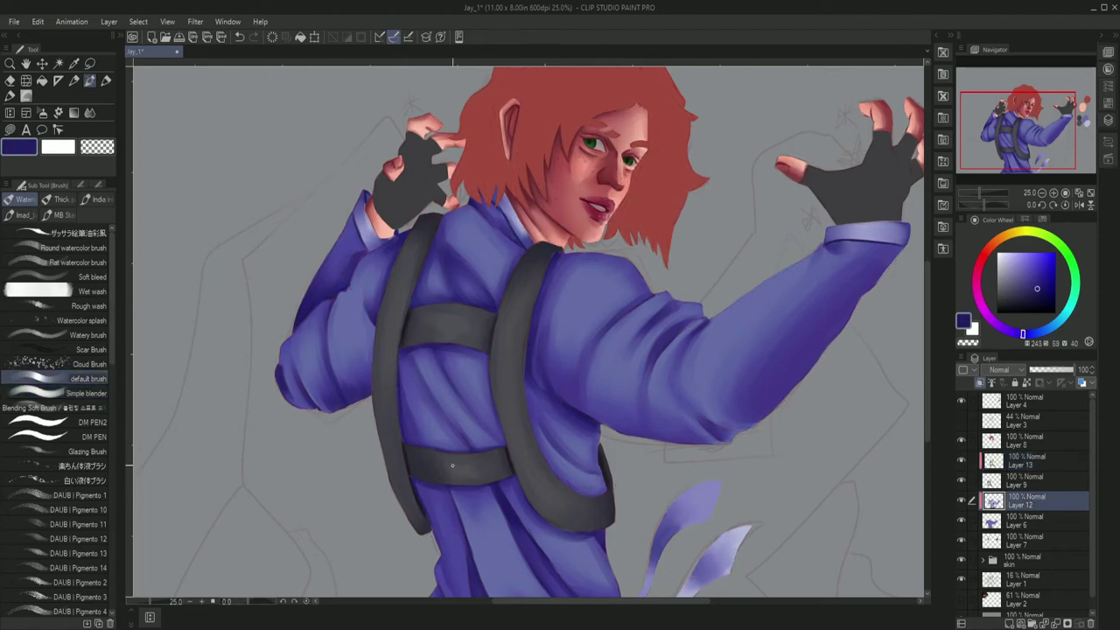
{"action": "left_click_drag", "start_coordinate": [535, 431], "coordinate": [570, 487]}
Add a new layer clipped to the hair on Layer 8.
{"action": "left_click", "coordinate": [1021, 443]}
{"action": "scroll", "coordinate": [924, 296], "scroll_direction": "up", "scroll_amount": 2}
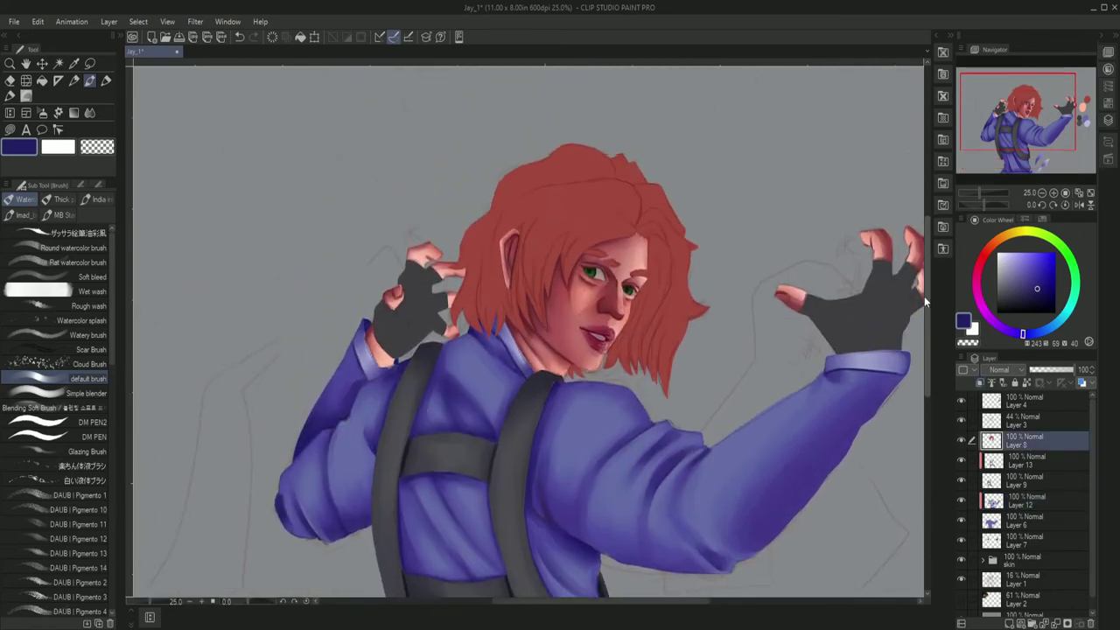
{"action": "key", "text": "ctrl+shift+n"}
Group the jacket and harness layers into a folder named gi.
{"action": "left_click", "coordinate": [1019, 448]}
{"action": "left_click", "coordinate": [1017, 523], "text": "shift"}
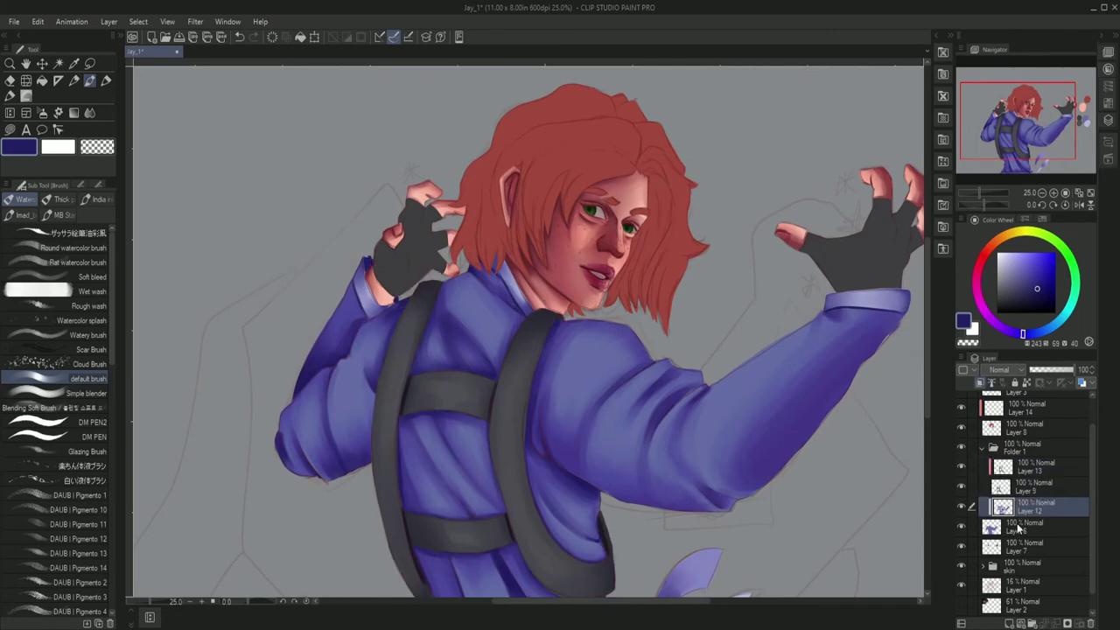
{"action": "key", "text": "ctrl+g"}
{"action": "double_click", "coordinate": [1022, 481]}
{"action": "type", "text": "gl"}
{"action": "key", "text": "Return"}
{"action": "left_click", "coordinate": [1019, 499]}
Create a layer clipped to Layer 7 and paint near-black shadows on both fingerless gloves with the default brush.
{"action": "key", "text": "ctrl+shift+n"}
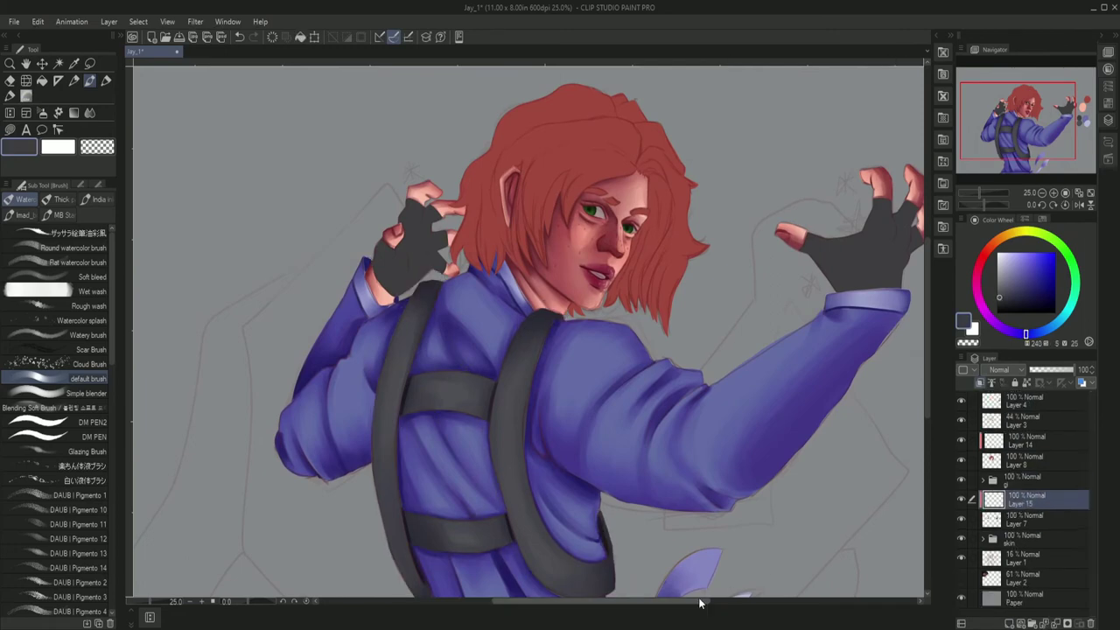
{"action": "left_click_drag", "start_coordinate": [601, 603], "coordinate": [645, 602]}
{"action": "mouse_move", "coordinate": [669, 273]}
{"action": "left_mouse_down"}
{"action": "mouse_move", "coordinate": [709, 331]}
{"action": "mouse_move", "coordinate": [737, 265]}
{"action": "mouse_move", "coordinate": [638, 245]}
{"action": "mouse_move", "coordinate": [663, 263]}
{"action": "mouse_move", "coordinate": [722, 210]}
{"action": "mouse_move", "coordinate": [735, 251]}
{"action": "left_mouse_up"}
{"action": "scroll", "coordinate": [735, 245], "scroll_direction": "left", "scroll_amount": 3}
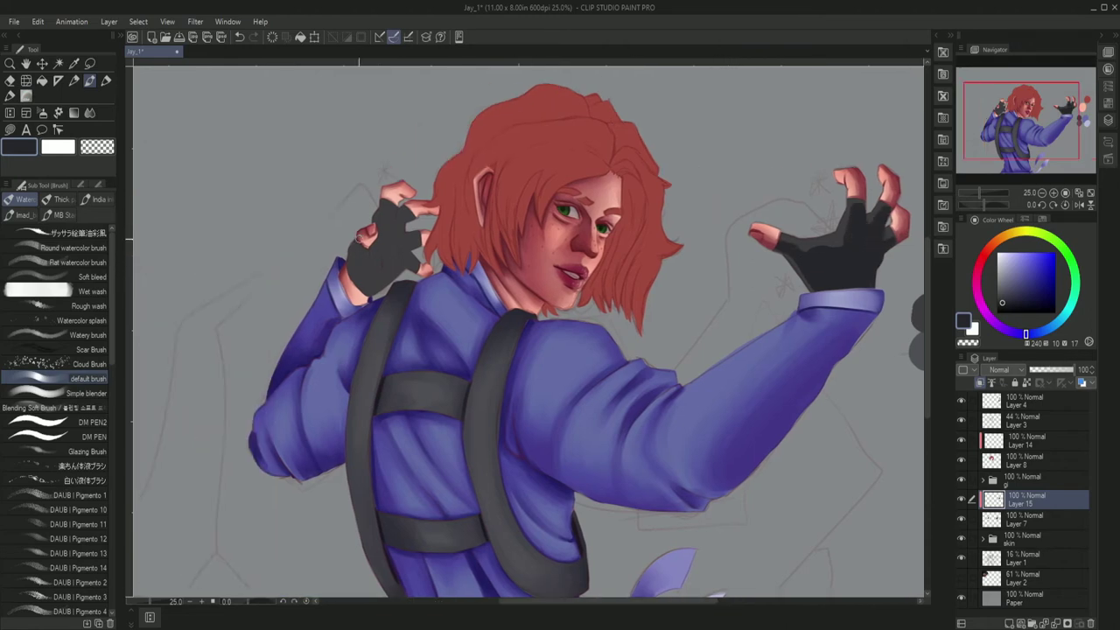
{"action": "left_click_drag", "start_coordinate": [355, 238], "coordinate": [357, 267]}
{"action": "left_click_drag", "start_coordinate": [376, 200], "coordinate": [403, 221]}
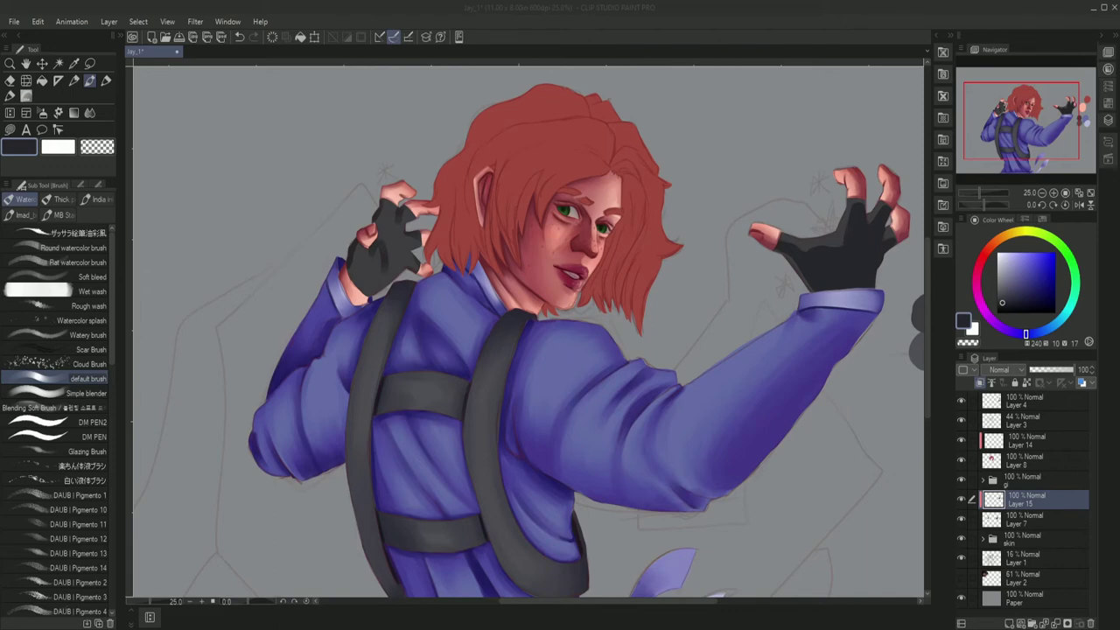
Blend the near-black shadows on both fingerless gloves with the Simple blender on Layer 15.
{"action": "scroll", "coordinate": [381, 226], "scroll_direction": "down", "scroll_amount": 1}
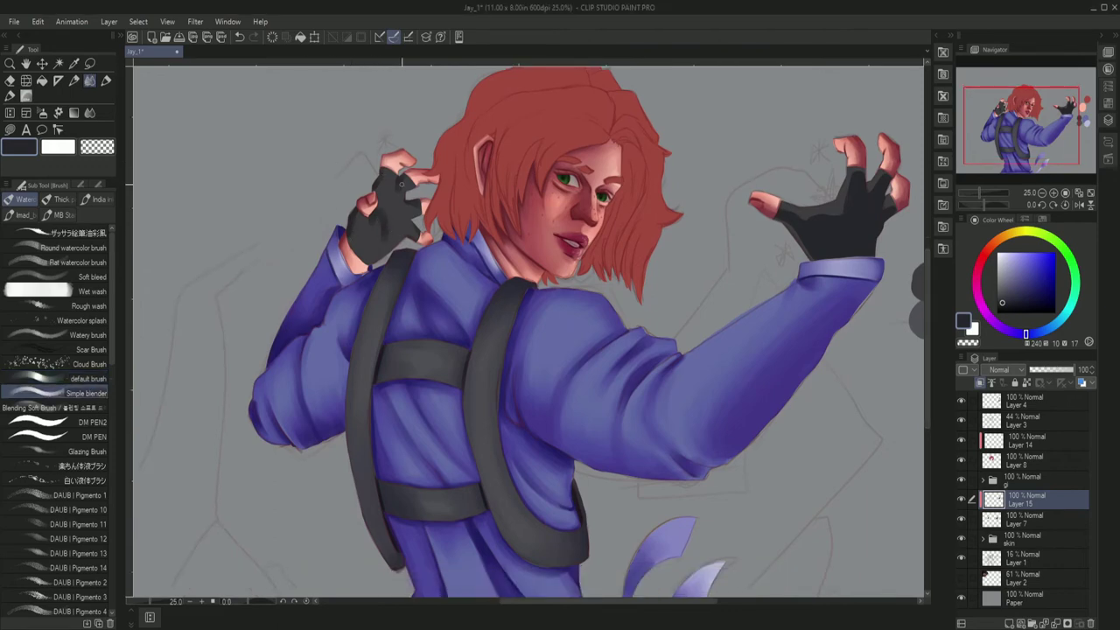
{"action": "left_click_drag", "start_coordinate": [395, 242], "coordinate": [385, 254]}
{"action": "scroll", "coordinate": [525, 333], "scroll_direction": "right", "scroll_amount": 5}
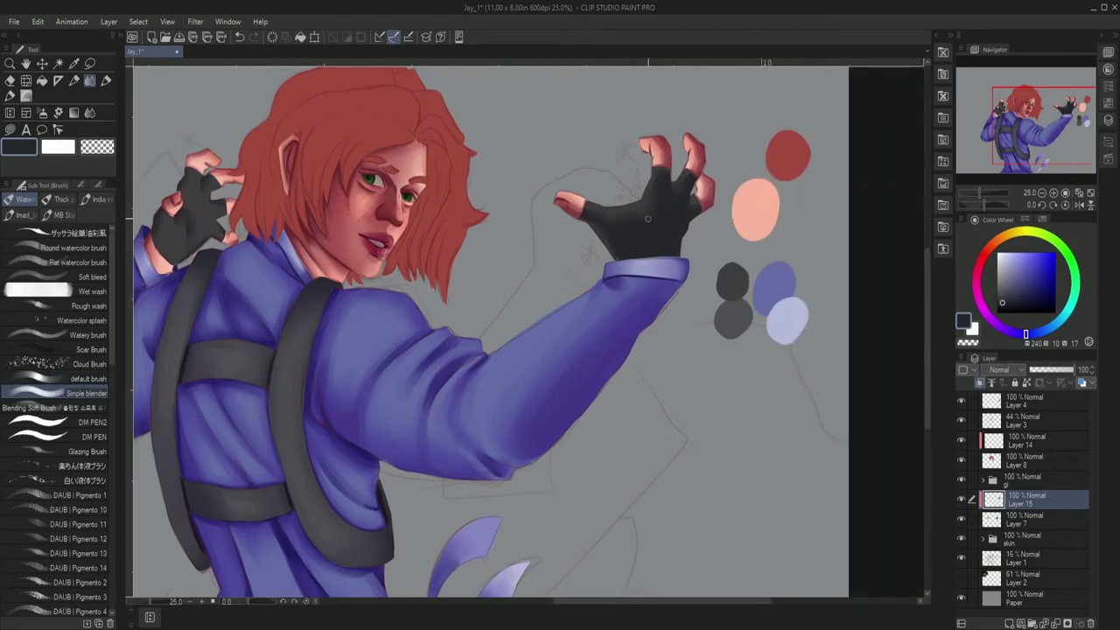
{"action": "scroll", "coordinate": [363, 216], "scroll_direction": "left", "scroll_amount": 4}
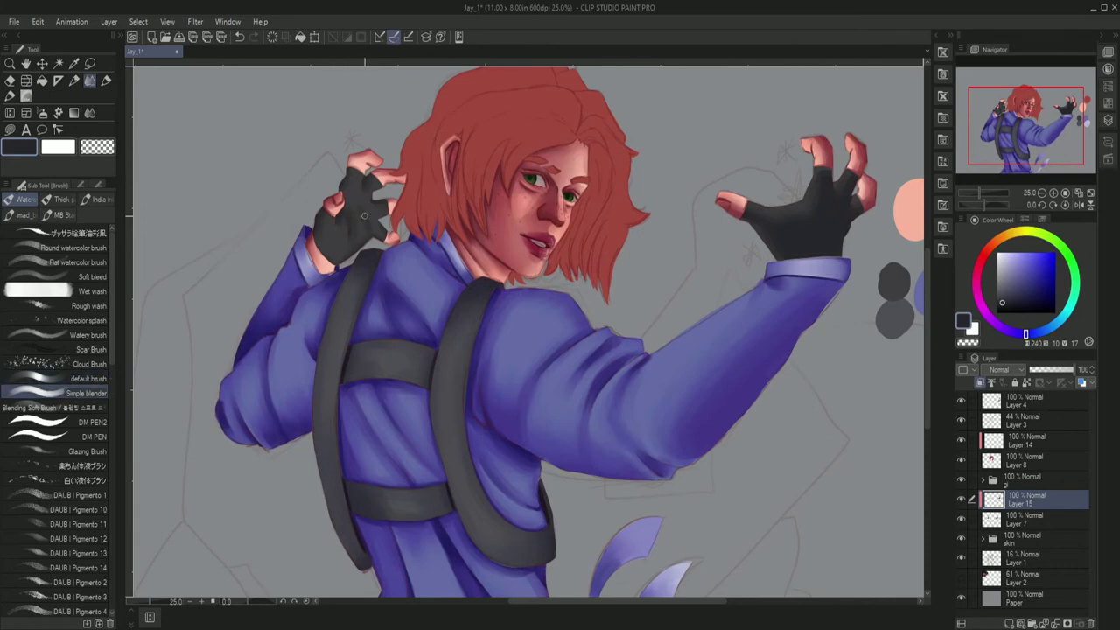
Deepen the glove shadows on Layer 15 with a darker near-black using the default brush, and soften them with the Simple blender.
{"action": "key", "text": "comma"}
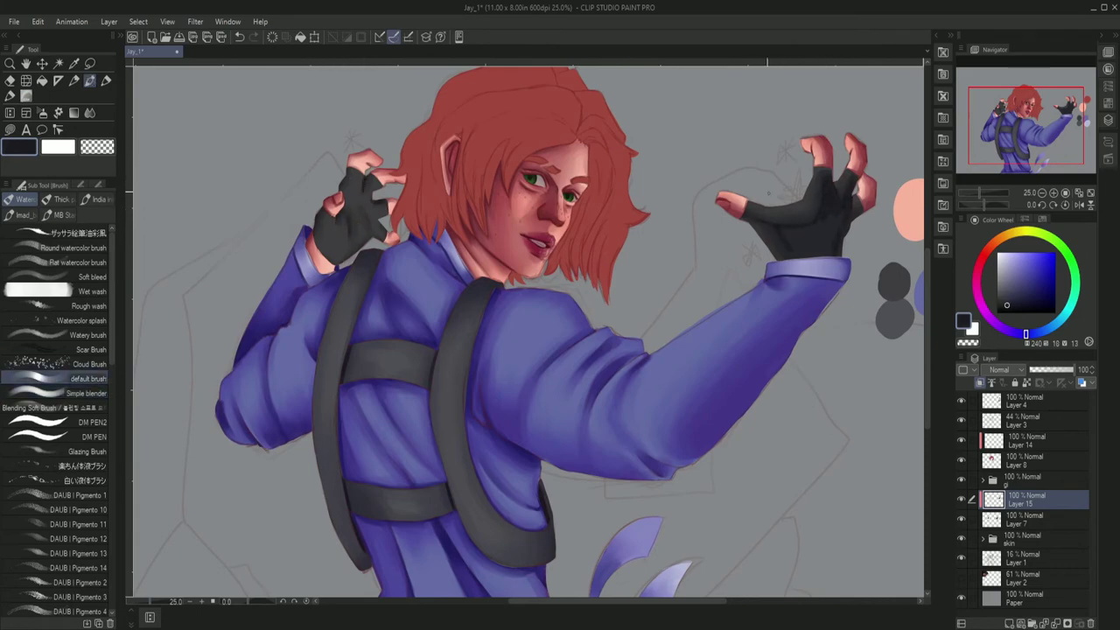
{"action": "left_click", "coordinate": [96, 390]}
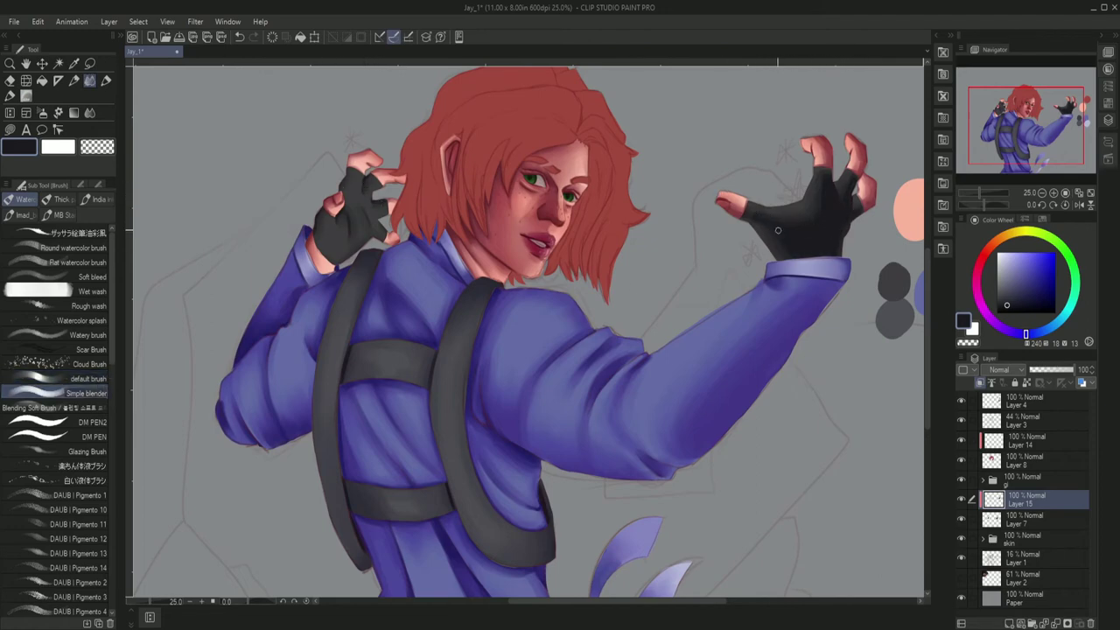
{"action": "scroll", "coordinate": [875, 280], "scroll_direction": "up", "scroll_amount": 2}
{"action": "left_click", "coordinate": [88, 378]}
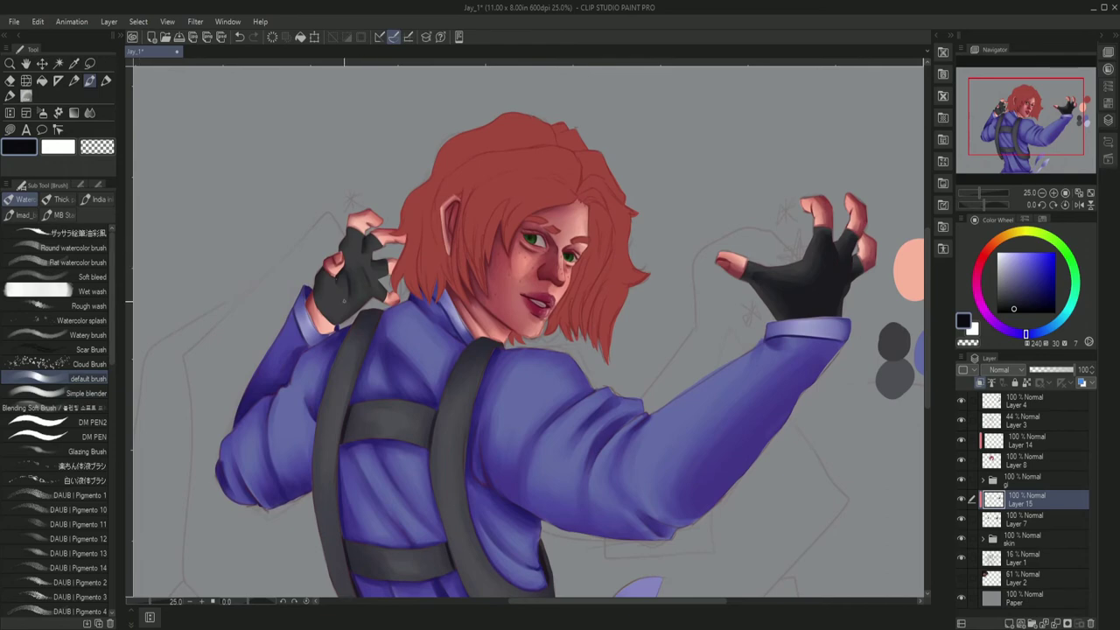
{"action": "key", "text": "period"}
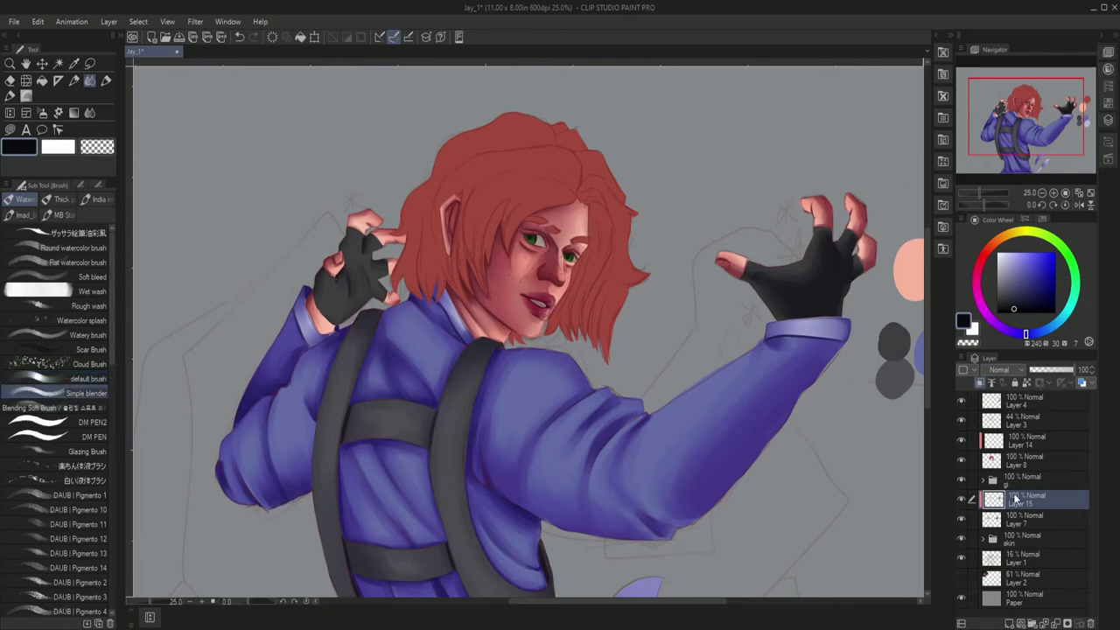
Recolour the hair base on Layer 8 to a deeper brownish red (HSV 10, 60, 54).
{"action": "left_click", "coordinate": [1028, 440]}
{"action": "key", "text": "comma"}
{"action": "left_click", "coordinate": [597, 245], "text": "alt"}
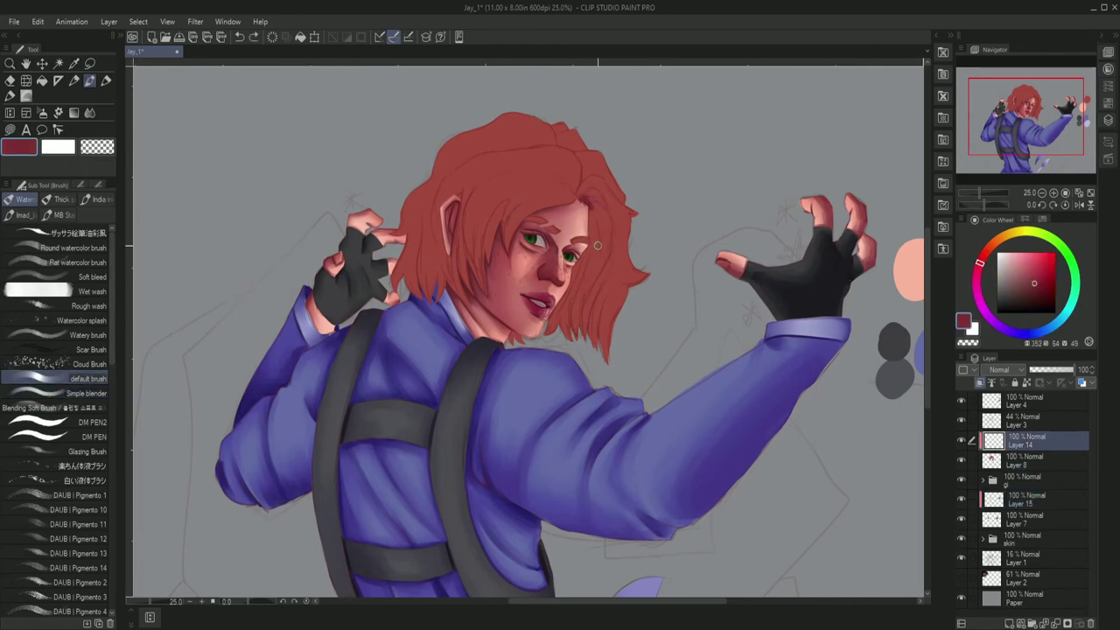
{"action": "left_click", "coordinate": [1028, 461]}
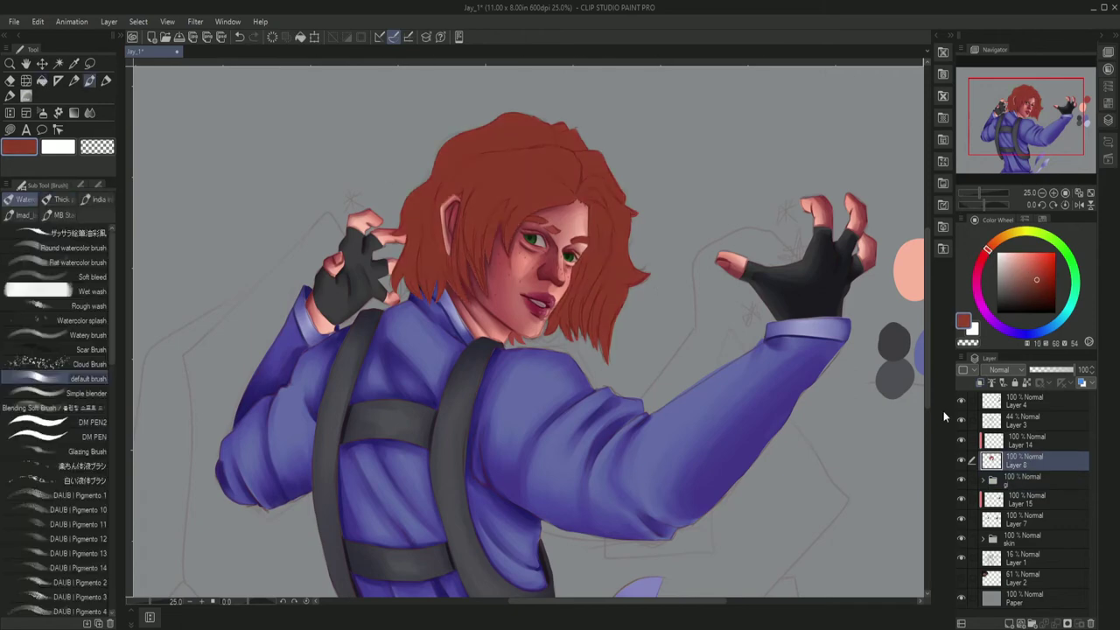
Paint dark red shadow strands (HSV 6, 71, 45) around the hair parting and far side of the face on clipped Layer 14.
{"action": "left_click", "coordinate": [1028, 440]}
{"action": "left_click", "coordinate": [602, 234], "text": "alt"}
{"action": "left_click_drag", "start_coordinate": [591, 198], "coordinate": [604, 315]}
{"action": "left_click_drag", "start_coordinate": [579, 230], "coordinate": [556, 333]}
{"action": "left_click_drag", "start_coordinate": [595, 201], "coordinate": [611, 252]}
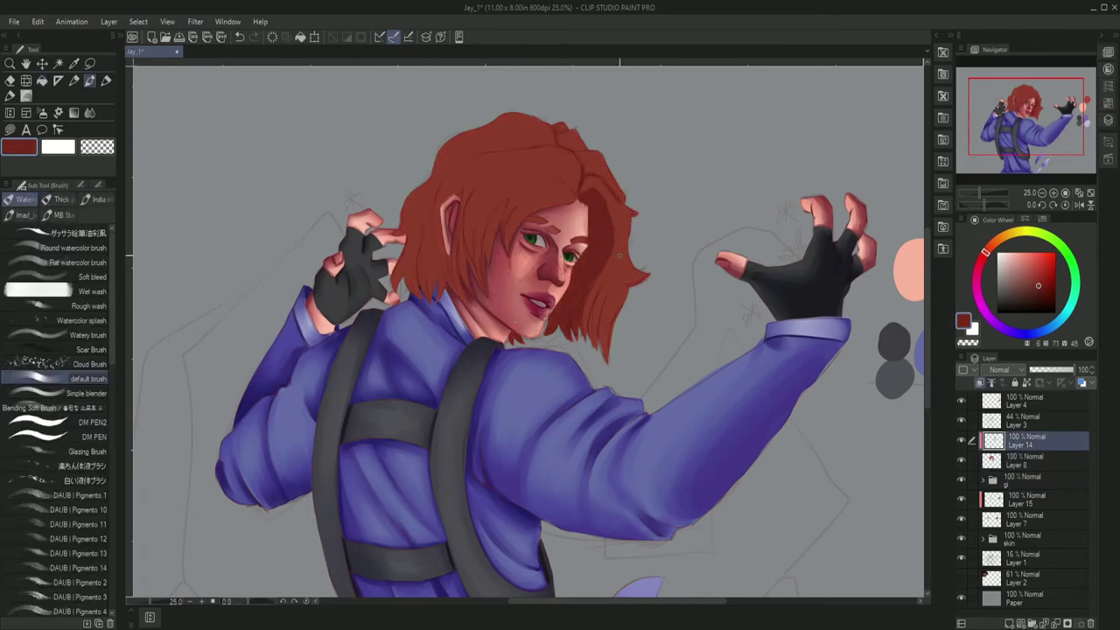
{"action": "mouse_move", "coordinate": [615, 189]}
{"action": "left_mouse_down"}
{"action": "mouse_move", "coordinate": [617, 273]}
{"action": "mouse_move", "coordinate": [600, 335]}
{"action": "left_mouse_up"}
{"action": "left_click_drag", "start_coordinate": [629, 262], "coordinate": [602, 359]}
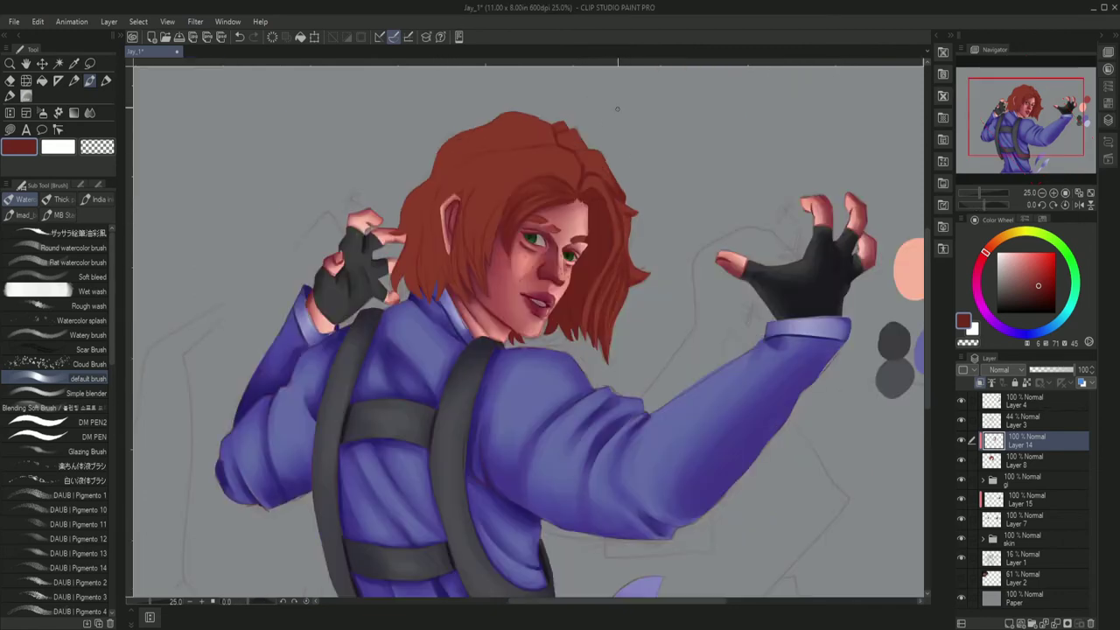
Paint dark red strands from the parting down over the fringe and around the ear on Layer 14.
{"action": "left_click_drag", "start_coordinate": [508, 202], "coordinate": [490, 259]}
{"action": "left_click_drag", "start_coordinate": [507, 172], "coordinate": [468, 223]}
{"action": "left_click_drag", "start_coordinate": [547, 147], "coordinate": [437, 188]}
{"action": "mouse_move", "coordinate": [479, 171]}
{"action": "left_mouse_down"}
{"action": "mouse_move", "coordinate": [461, 194]}
{"action": "mouse_move", "coordinate": [455, 302]}
{"action": "left_mouse_up"}
{"action": "mouse_move", "coordinate": [464, 243]}
{"action": "left_mouse_down"}
{"action": "mouse_move", "coordinate": [477, 210]}
{"action": "mouse_move", "coordinate": [482, 285]}
{"action": "left_mouse_up"}
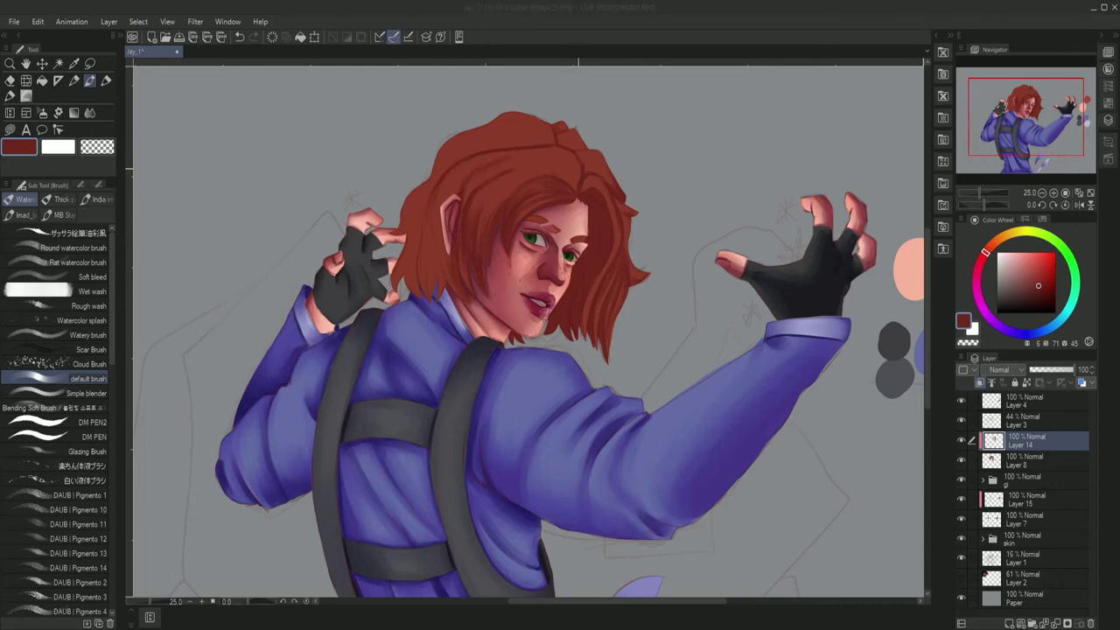
Add more dark red strands across the front of the hair and behind the ear on Layer 14.
{"action": "key", "text": "minus"}
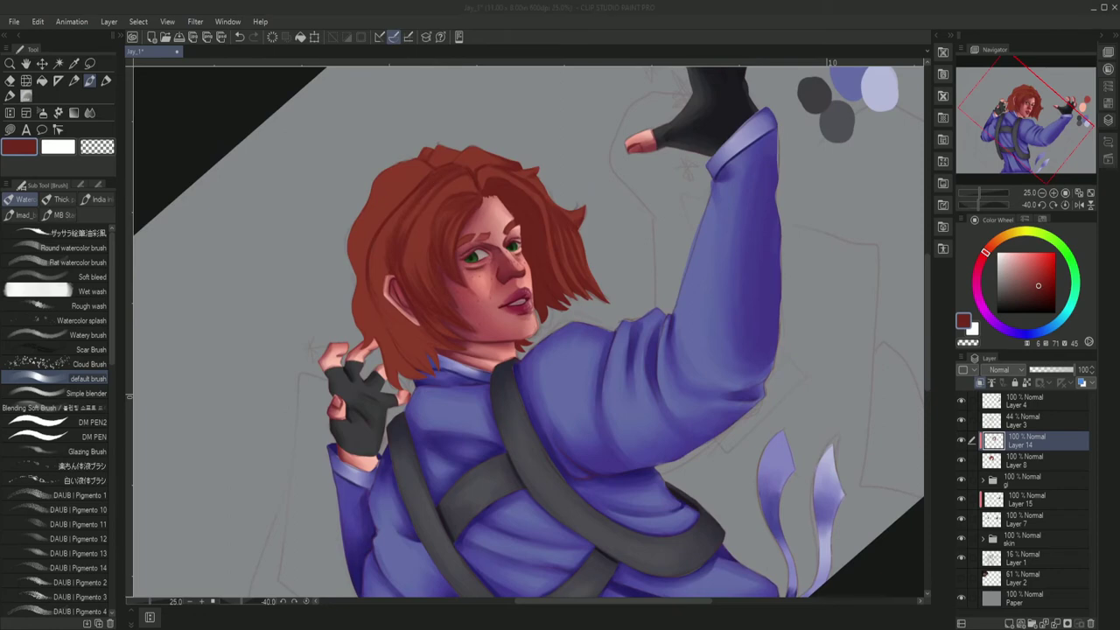
{"action": "key", "text": "ctrl+shift+minus"}
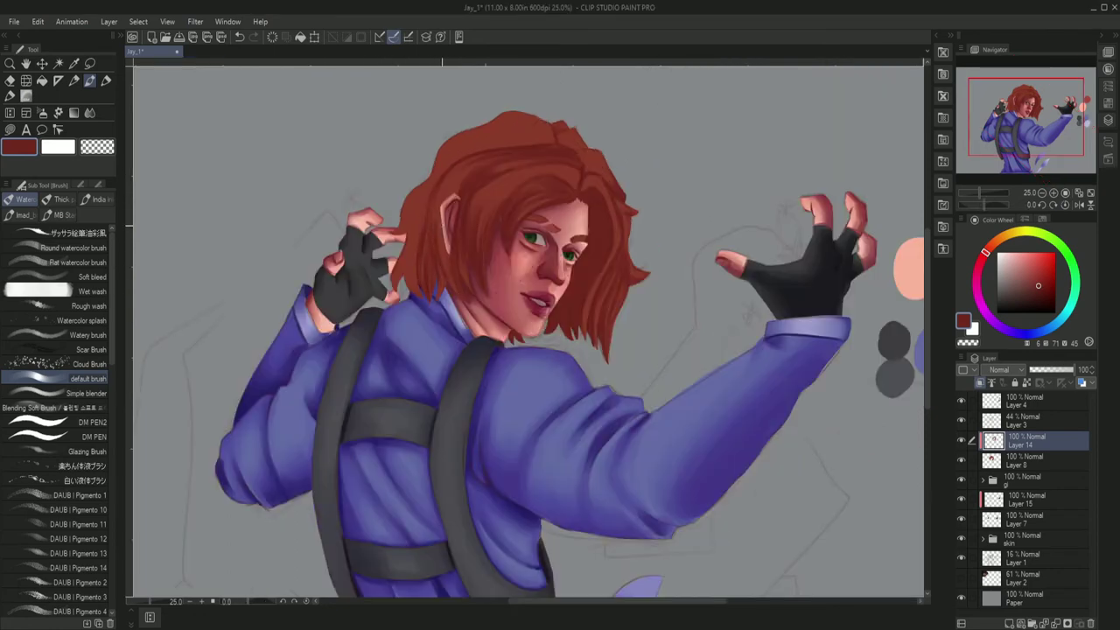
{"action": "key", "text": "minus"}
{"action": "key", "text": "ctrl+shift+minus"}
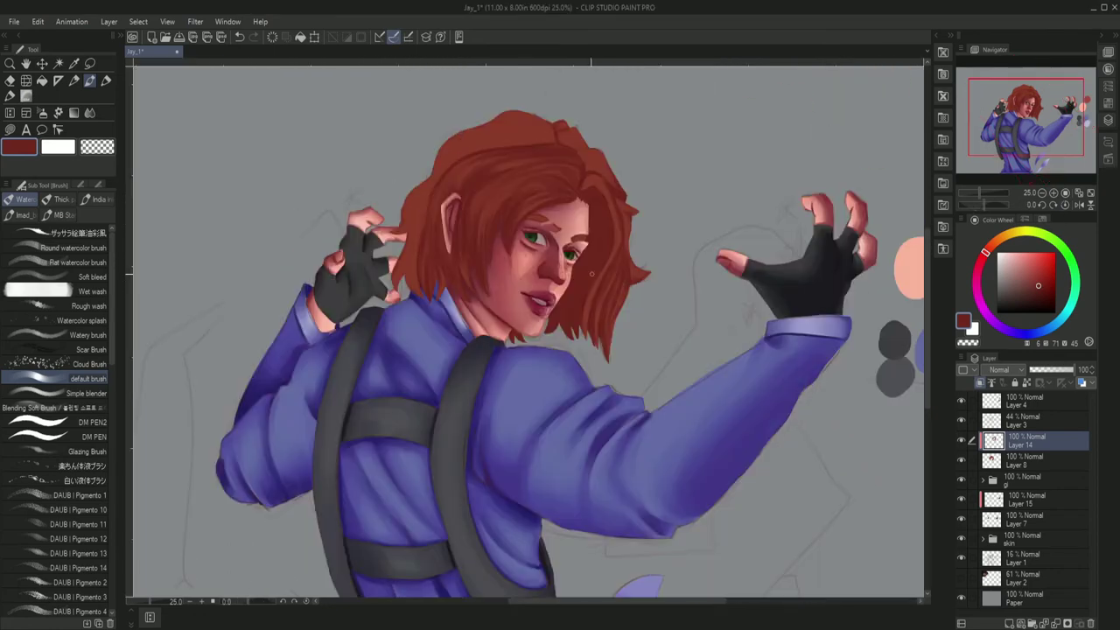
{"action": "left_click_drag", "start_coordinate": [410, 229], "coordinate": [403, 238]}
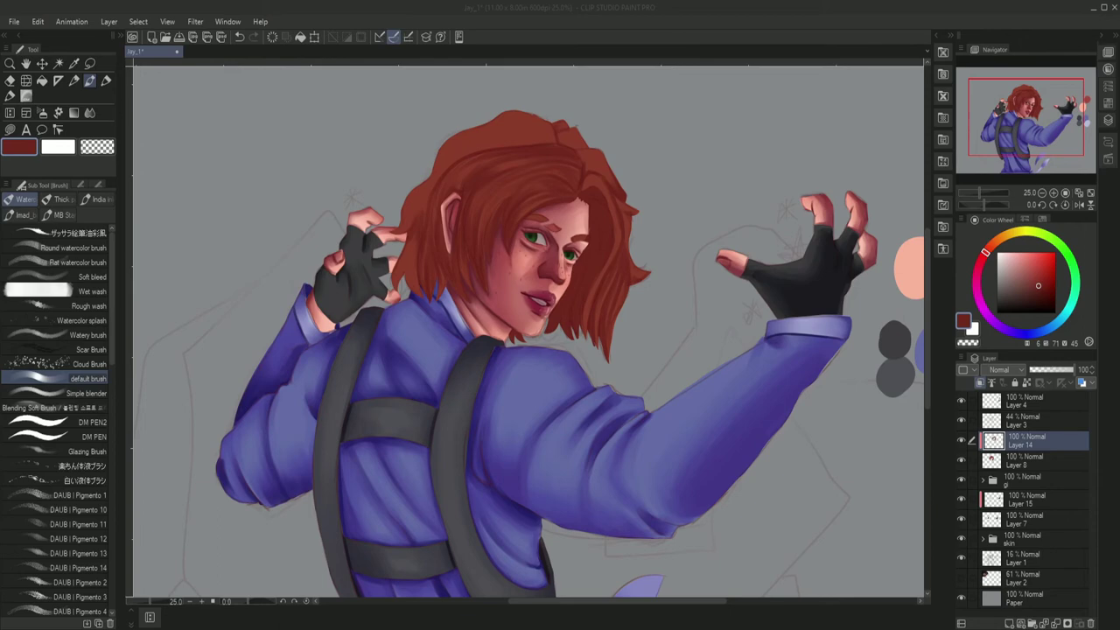
Fill in the crown and back of the hair with flowing dark red strands on Layer 14.
{"action": "key", "text": "minus"}
{"action": "key", "text": "minus"}
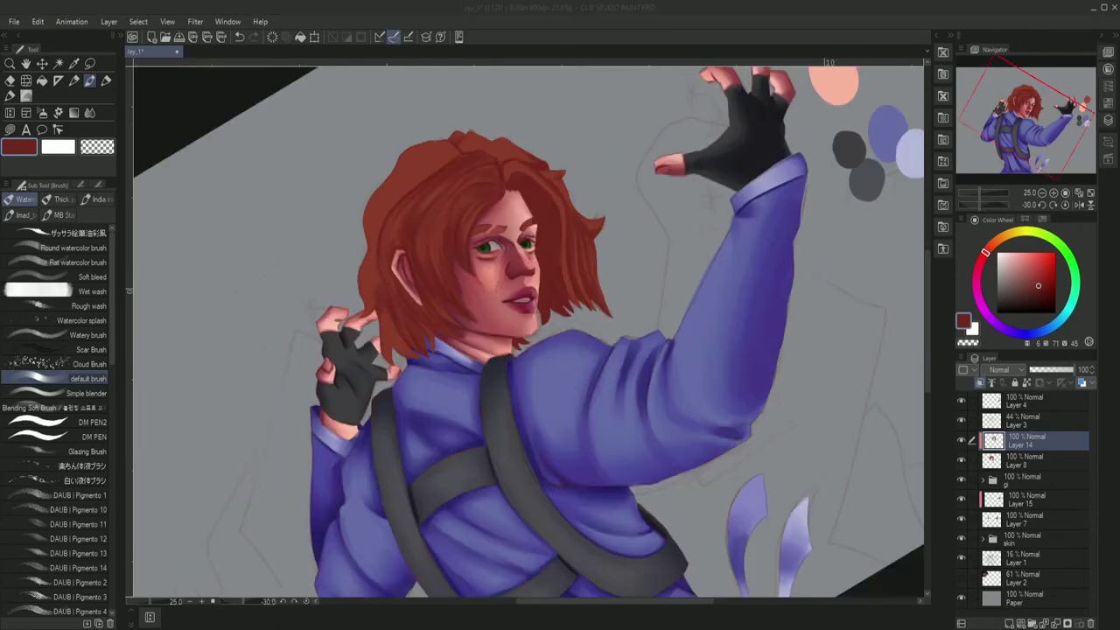
{"action": "left_click_drag", "start_coordinate": [405, 172], "coordinate": [430, 161]}
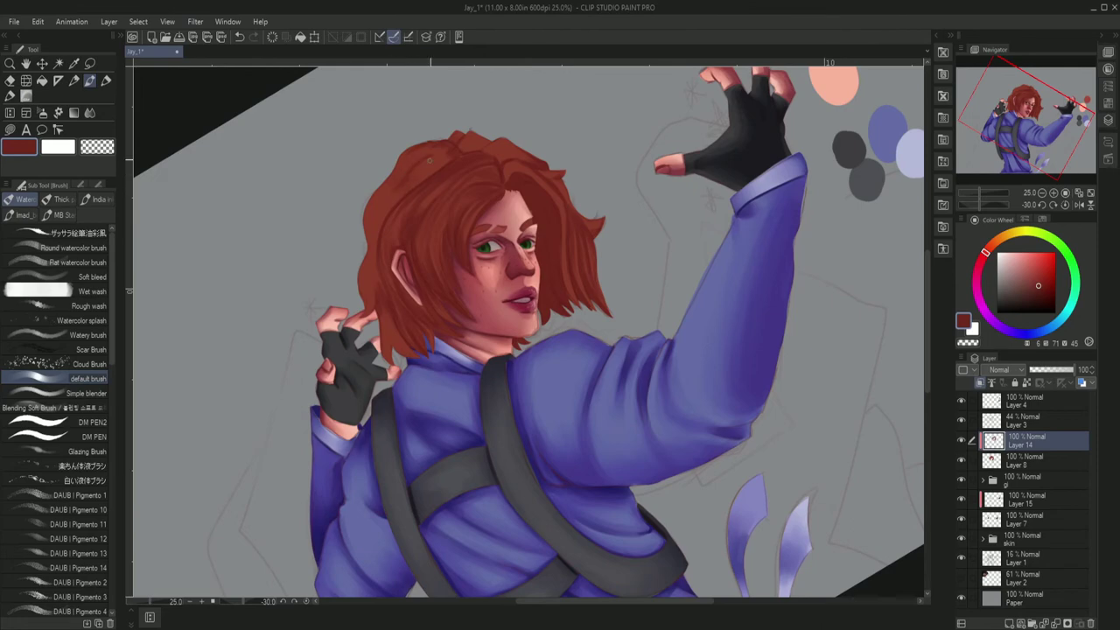
{"action": "left_click_drag", "start_coordinate": [378, 270], "coordinate": [382, 302]}
{"action": "key", "text": "minus"}
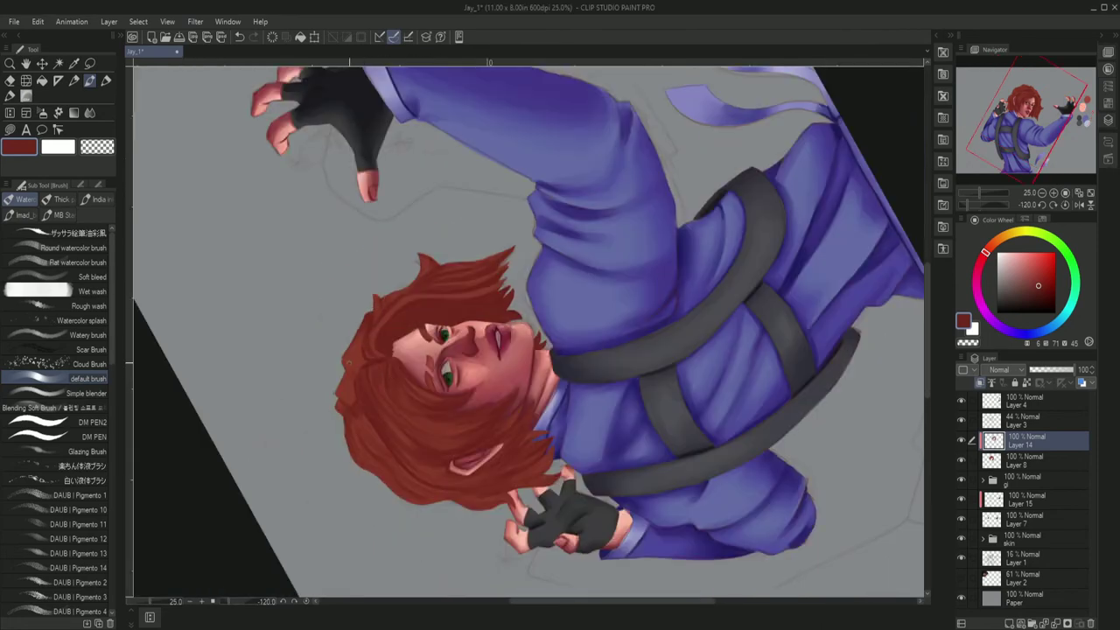
{"action": "key", "text": "ctrl+@"}
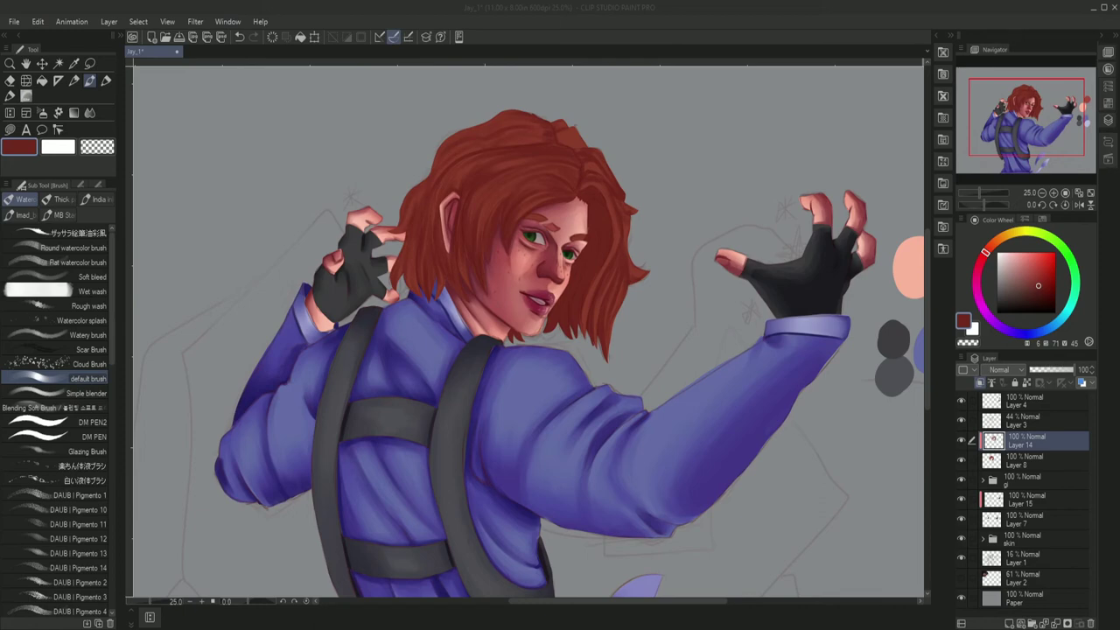
{"action": "left_click", "coordinate": [533, 129]}
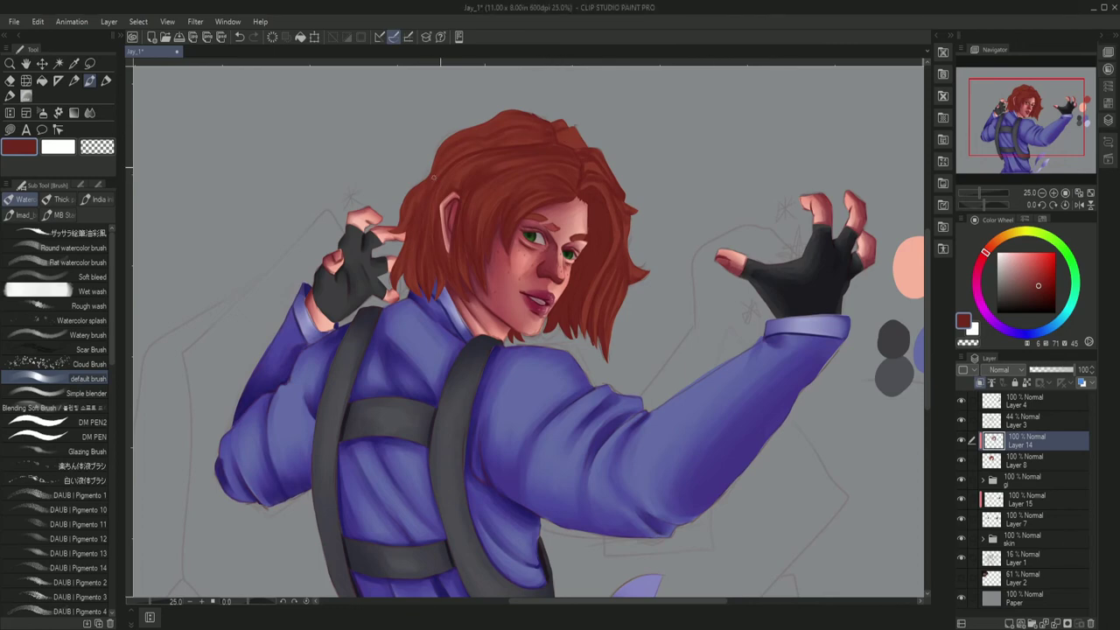
Blend the dark red hair strands on Layer 14 with the Simple blender.
{"action": "left_click", "coordinate": [87, 393]}
{"action": "left_click_drag", "start_coordinate": [577, 167], "coordinate": [435, 188]}
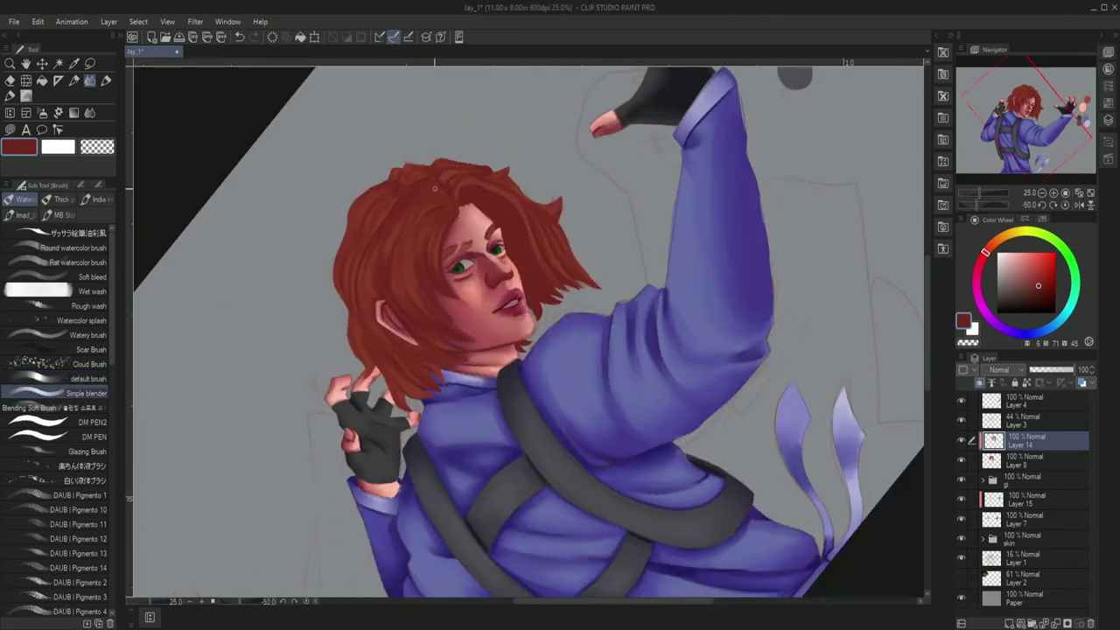
{"action": "key", "text": "minus"}
{"action": "key", "text": "minus"}
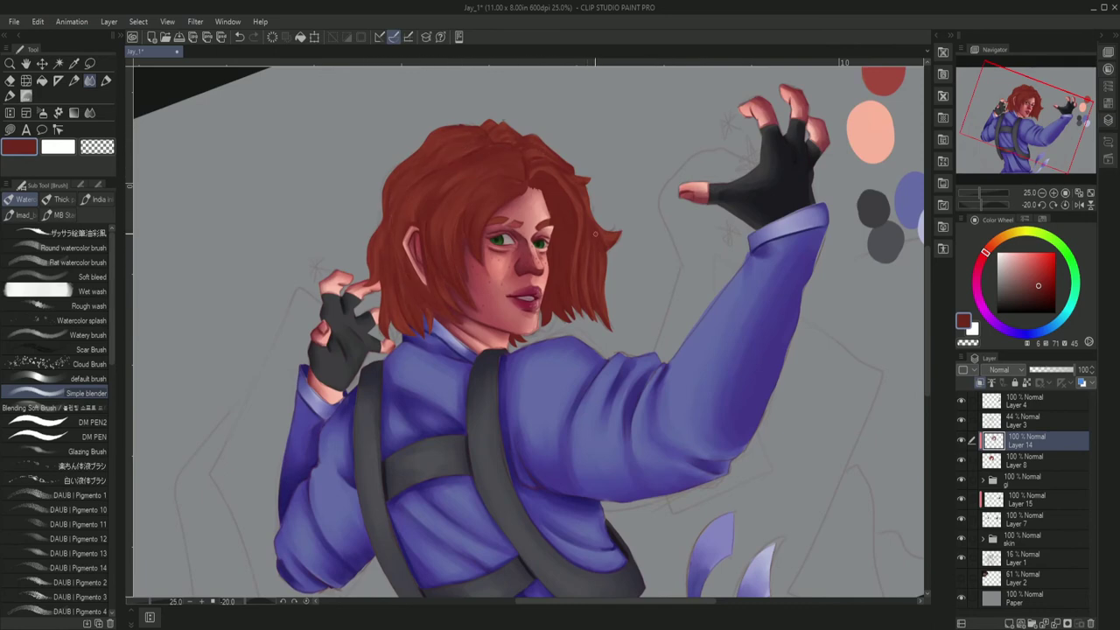
Paint deep crimson shadow strands (HSV 357, 74, 36) at the parting and far side of the hair with the default brush.
{"action": "key", "text": "b"}
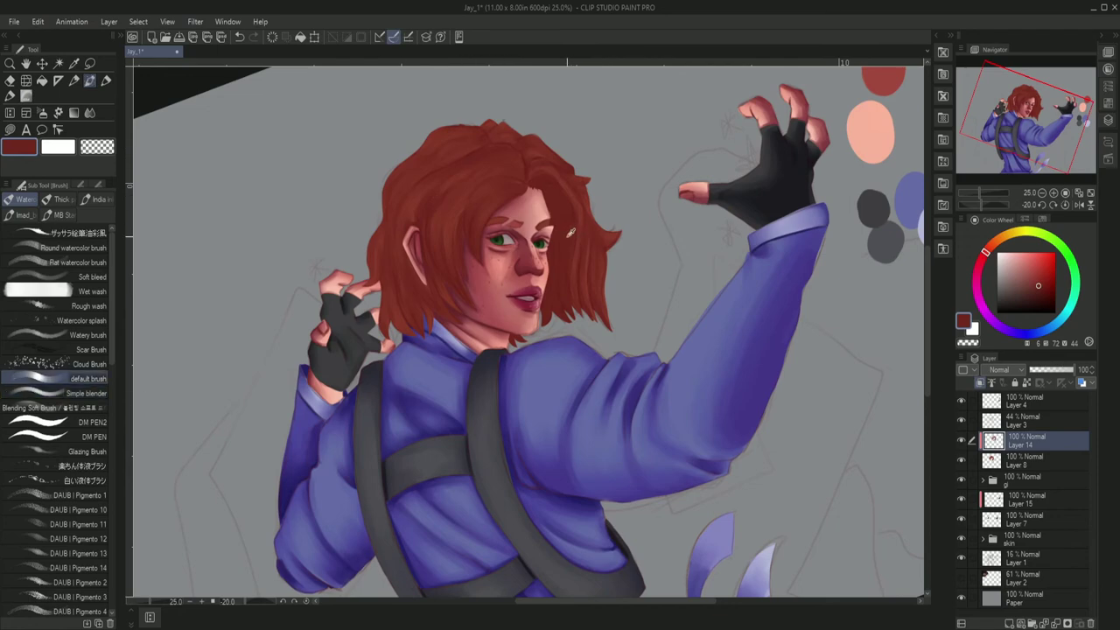
{"action": "key", "text": "ctrl+0"}
{"action": "mouse_move", "coordinate": [612, 215]}
{"action": "left_mouse_down"}
{"action": "mouse_move", "coordinate": [586, 295]}
{"action": "mouse_move", "coordinate": [574, 282]}
{"action": "mouse_move", "coordinate": [608, 332]}
{"action": "left_mouse_up"}
{"action": "left_click_drag", "start_coordinate": [616, 171], "coordinate": [612, 223]}
{"action": "left_click_drag", "start_coordinate": [584, 142], "coordinate": [560, 173]}
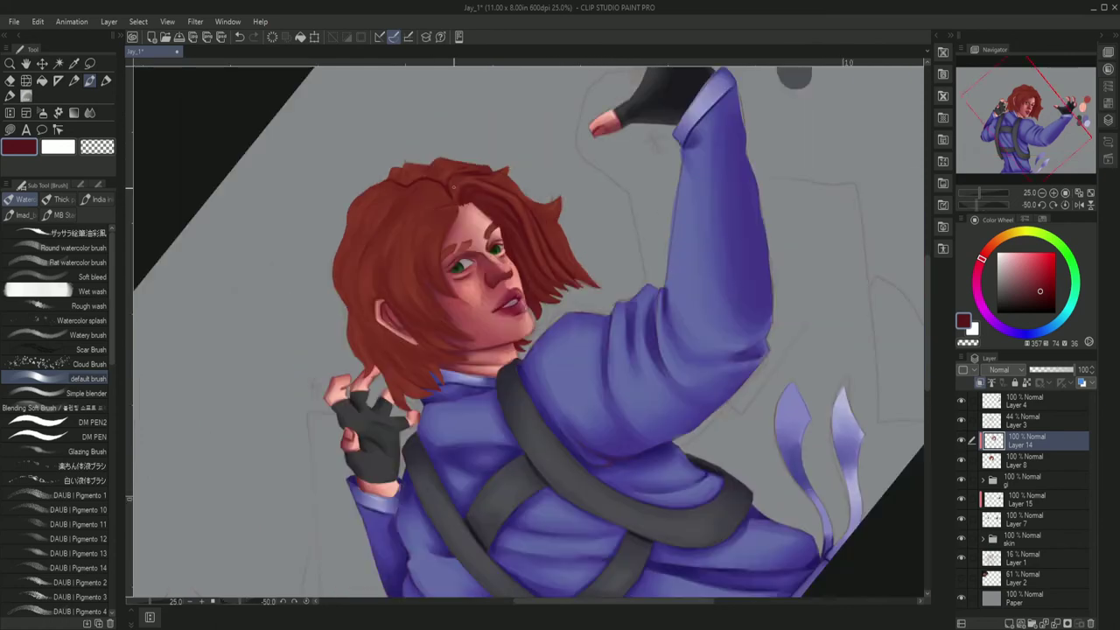
Paint deep crimson strands along the fringe, beside the cheek and behind the ear, redoing the first fringe stroke.
{"action": "mouse_move", "coordinate": [451, 206]}
{"action": "left_mouse_down"}
{"action": "mouse_move", "coordinate": [421, 282]}
{"action": "mouse_move", "coordinate": [424, 250]}
{"action": "left_mouse_up"}
{"action": "key", "text": "ctrl+z"}
{"action": "mouse_move", "coordinate": [459, 205]}
{"action": "left_mouse_down"}
{"action": "mouse_move", "coordinate": [430, 219]}
{"action": "mouse_move", "coordinate": [433, 288]}
{"action": "left_mouse_up"}
{"action": "key", "text": "@"}
{"action": "mouse_move", "coordinate": [469, 237]}
{"action": "left_mouse_down"}
{"action": "mouse_move", "coordinate": [471, 319]}
{"action": "mouse_move", "coordinate": [487, 298]}
{"action": "left_mouse_up"}
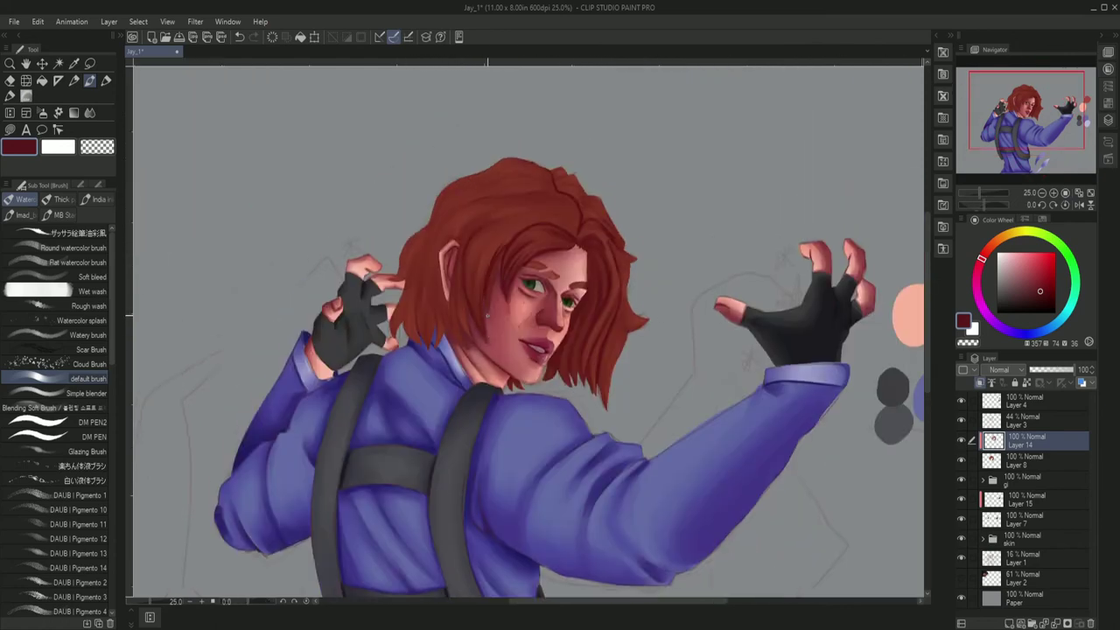
{"action": "key", "text": "-"}
{"action": "left_click_drag", "start_coordinate": [429, 229], "coordinate": [398, 341]}
Add fine deep crimson strands over the crown, back and far side of the hair on Layer 14.
{"action": "left_click", "coordinate": [1038, 206]}
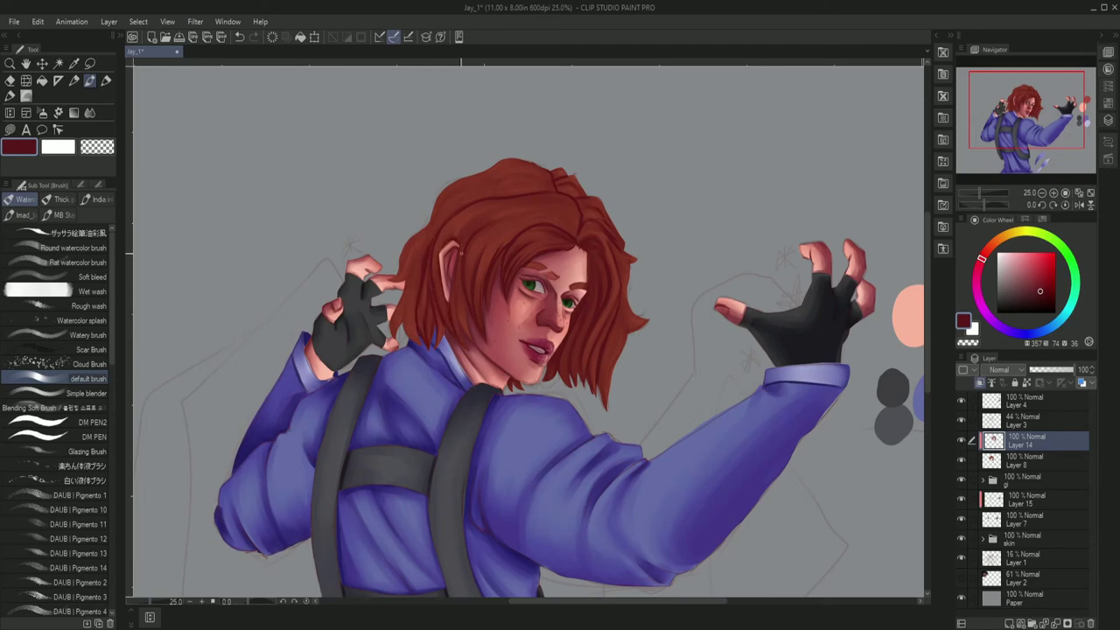
{"action": "key", "text": "minus"}
{"action": "key", "text": "minus"}
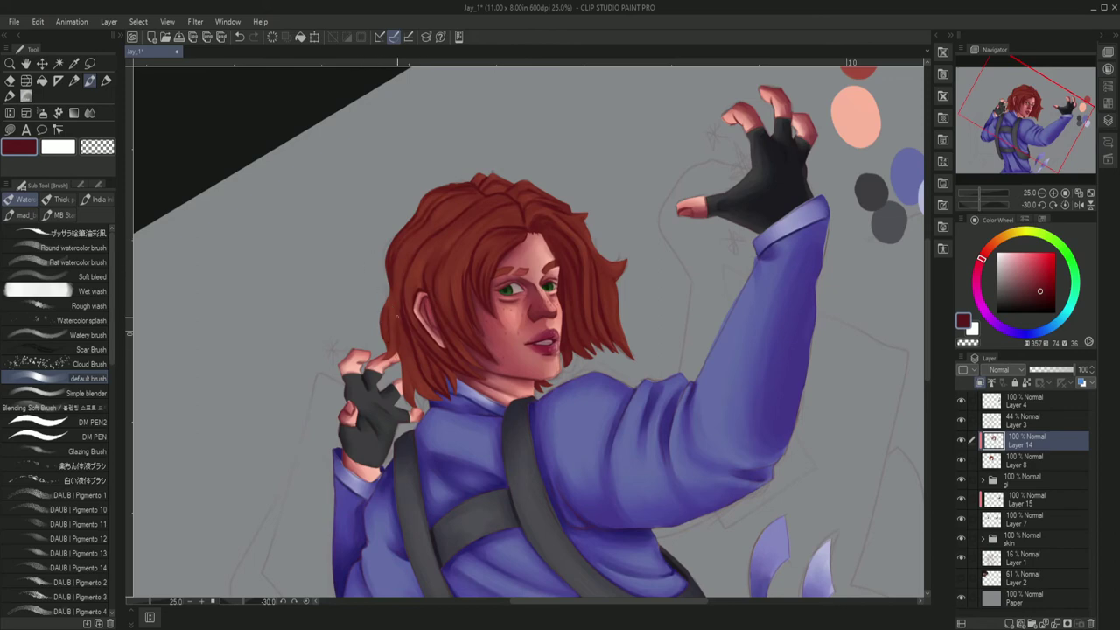
{"action": "key", "text": "asciicircum"}
{"action": "key", "text": "asciicircum"}
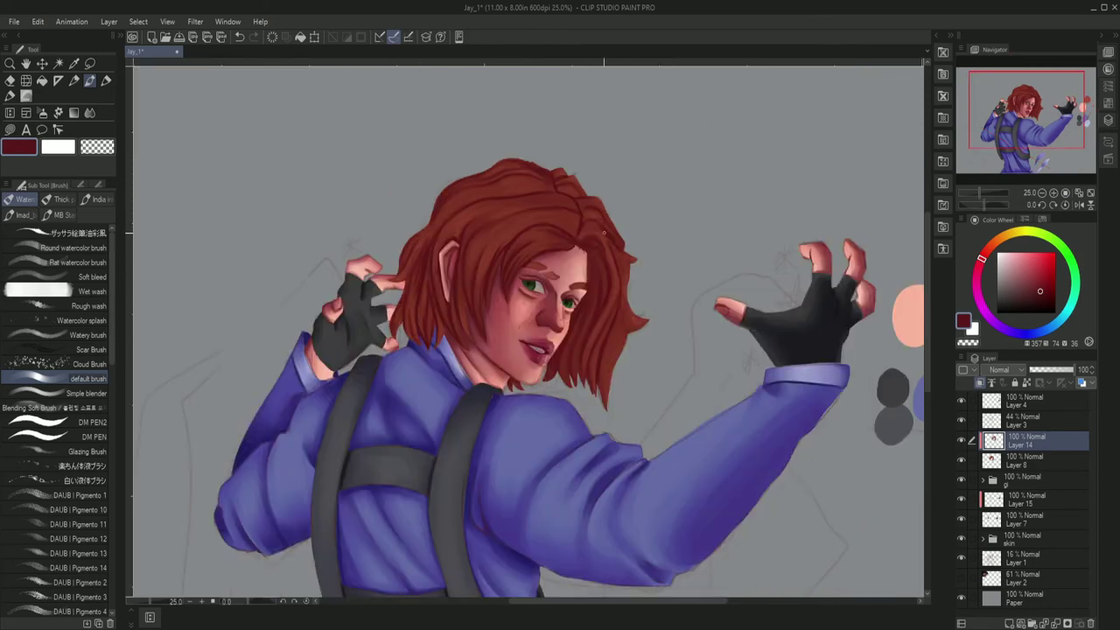
{"action": "left_click_drag", "start_coordinate": [624, 298], "coordinate": [451, 251]}
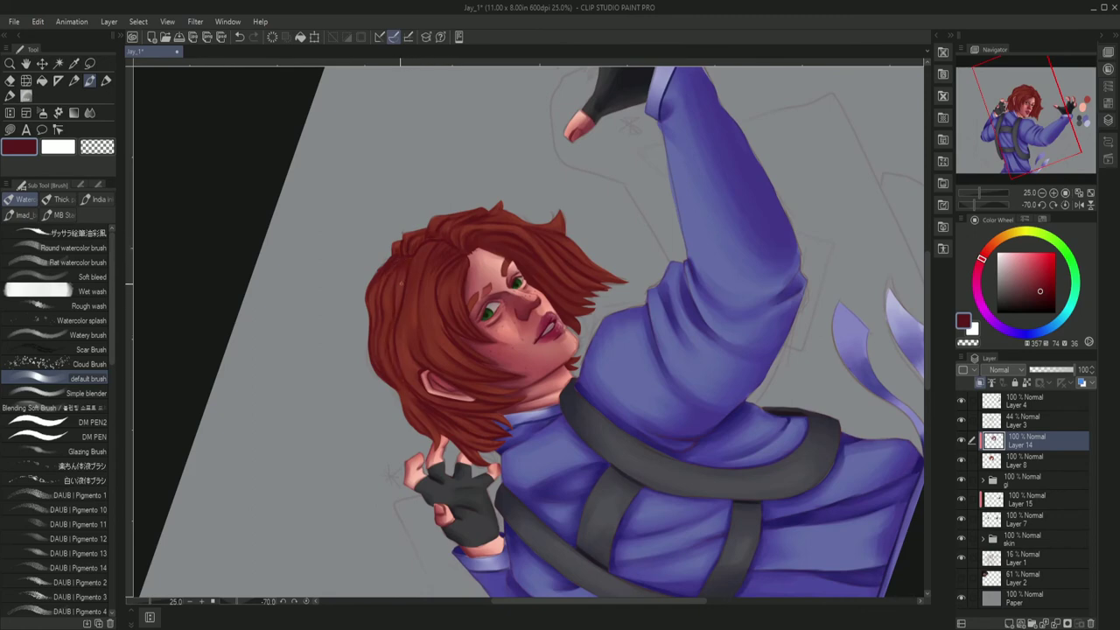
{"action": "left_click_drag", "start_coordinate": [399, 385], "coordinate": [488, 206]}
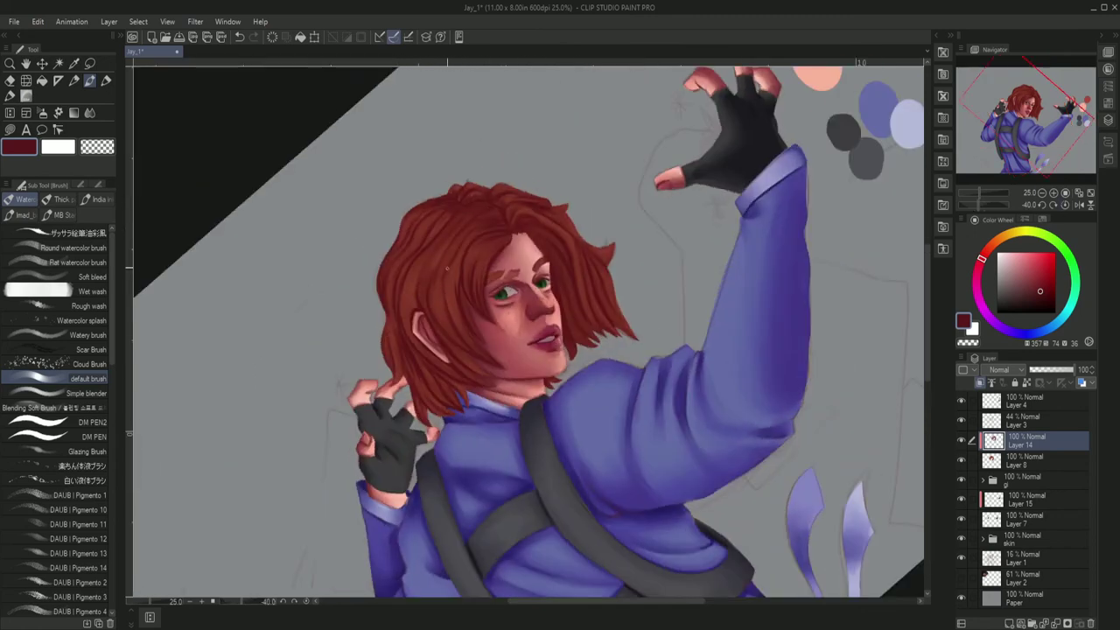
Blend the deep crimson strands over the crown, fringe and sides of the hair on Layer 14 with the Simple blender.
{"action": "key", "text": "ctrl+@"}
{"action": "key", "text": "j"}
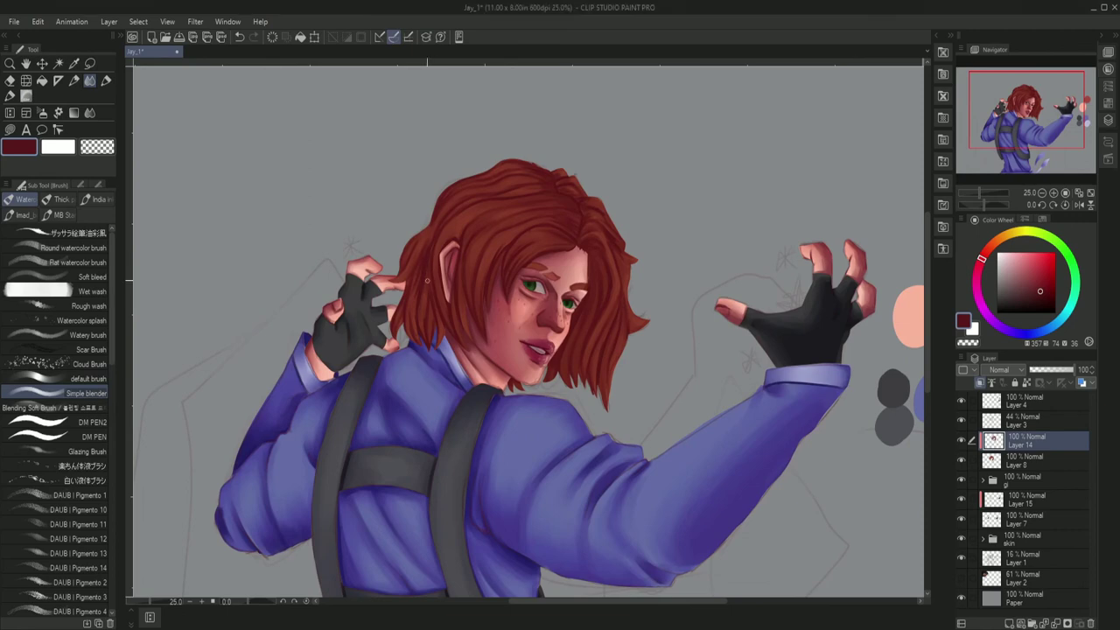
{"action": "left_click_drag", "start_coordinate": [485, 187], "coordinate": [430, 233]}
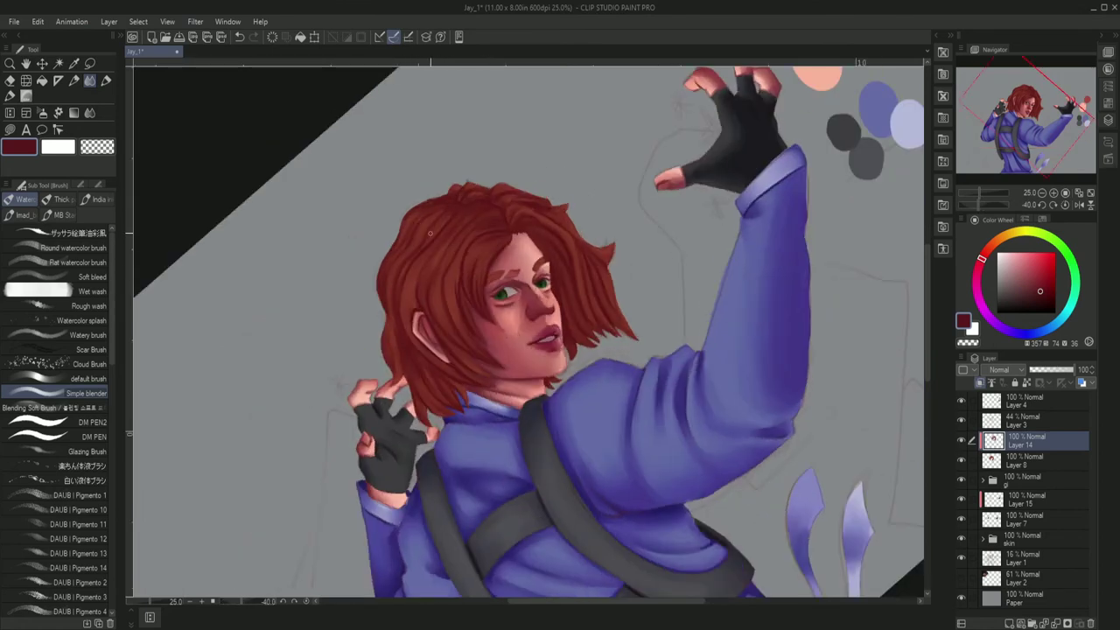
{"action": "key", "text": "ctrl+@"}
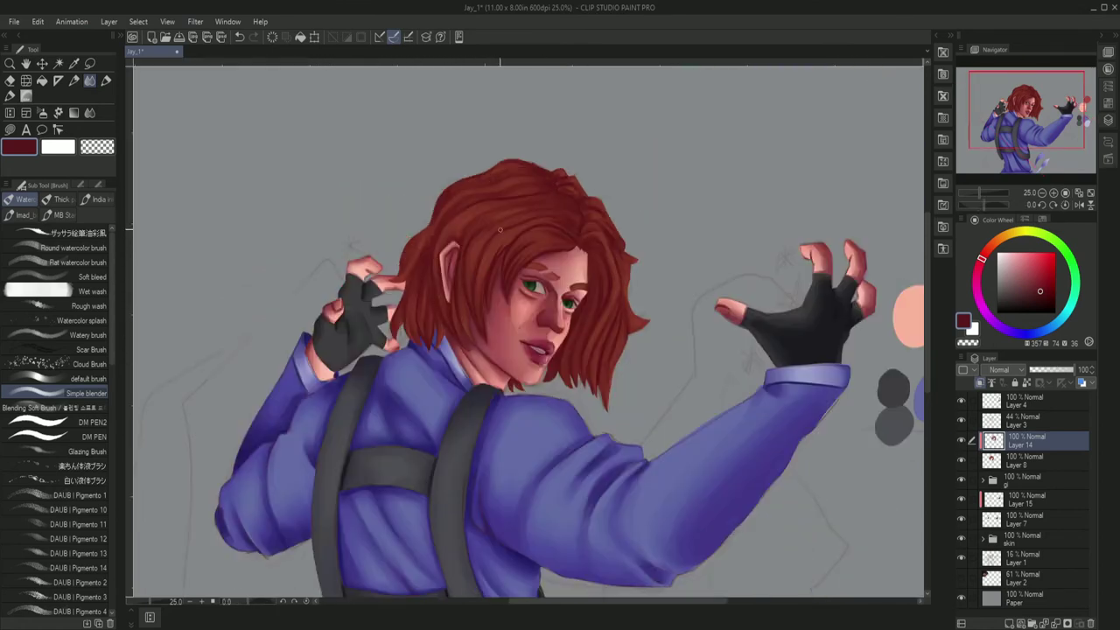
{"action": "left_click_drag", "start_coordinate": [470, 236], "coordinate": [494, 248]}
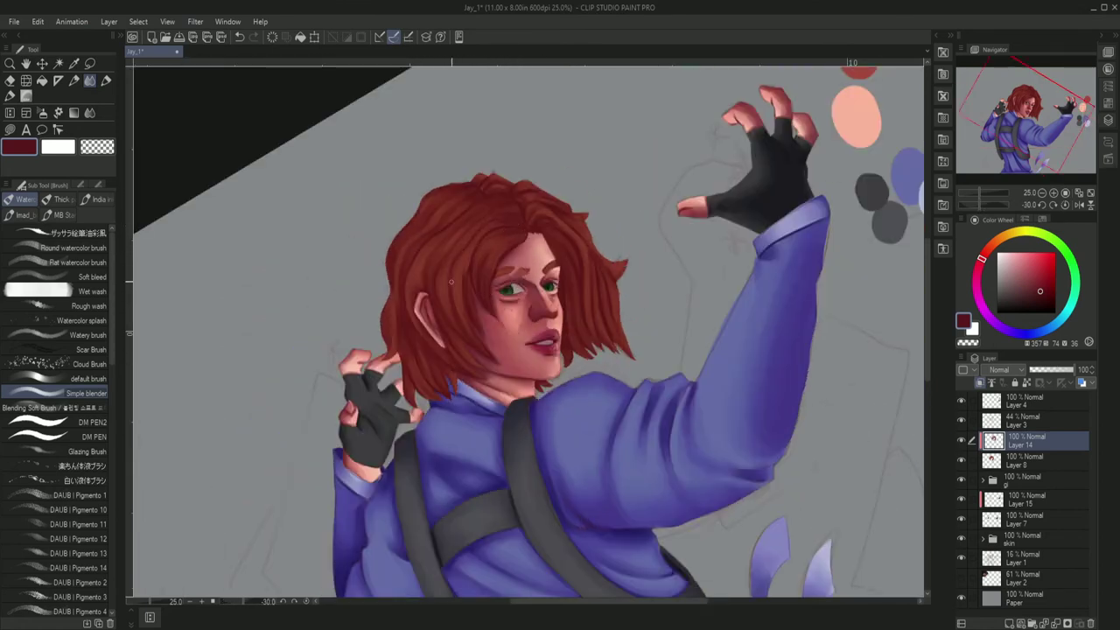
{"action": "key", "text": "ctrl+@"}
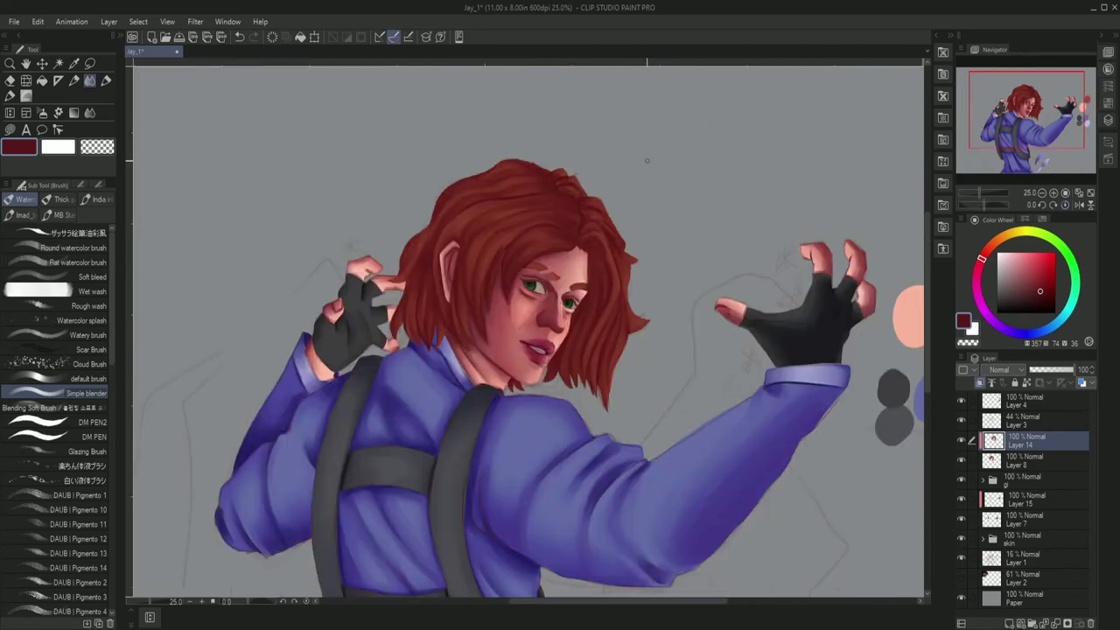
{"action": "left_click_drag", "start_coordinate": [647, 160], "coordinate": [460, 221]}
{"action": "key", "text": "ctrl+@"}
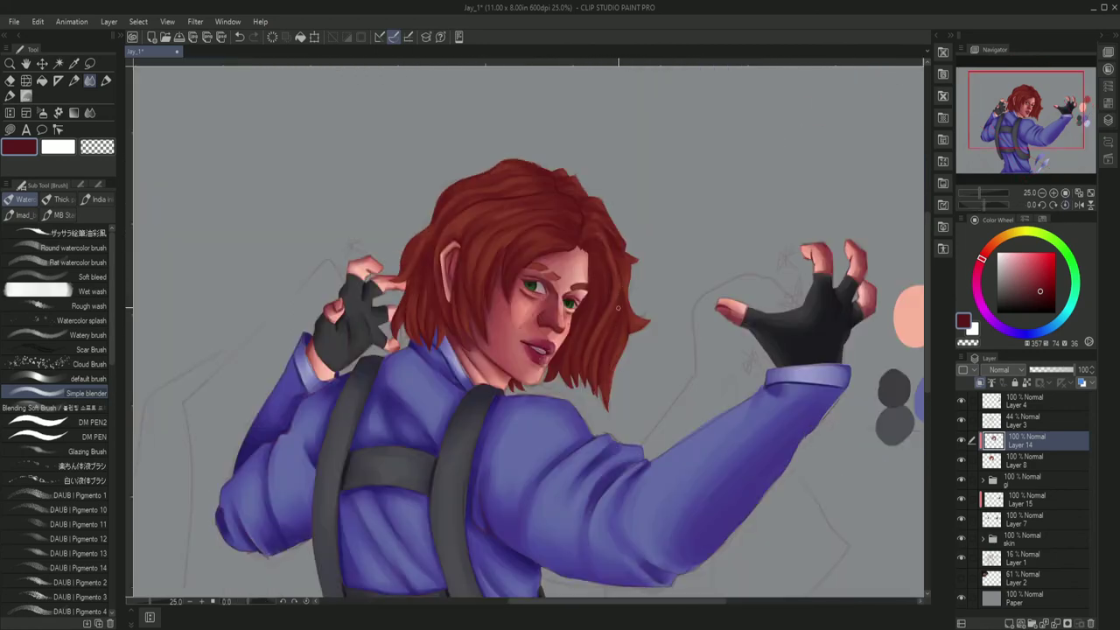
{"action": "left_click_drag", "start_coordinate": [612, 175], "coordinate": [438, 245]}
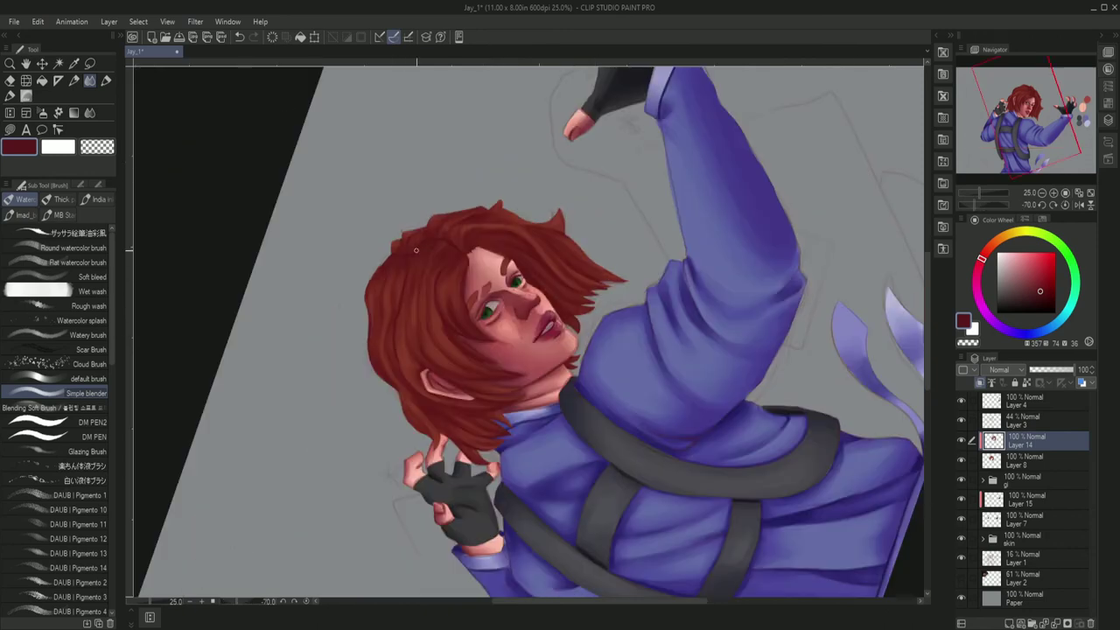
{"action": "key", "text": "ctrl+@"}
Paint dark maroon shadow strands (HSV 350, 75, 26) from the parting over the crown and back of the hair with the default brush.
{"action": "left_click", "coordinate": [981, 269]}
{"action": "key", "text": "comma"}
{"action": "left_click_drag", "start_coordinate": [555, 172], "coordinate": [516, 245]}
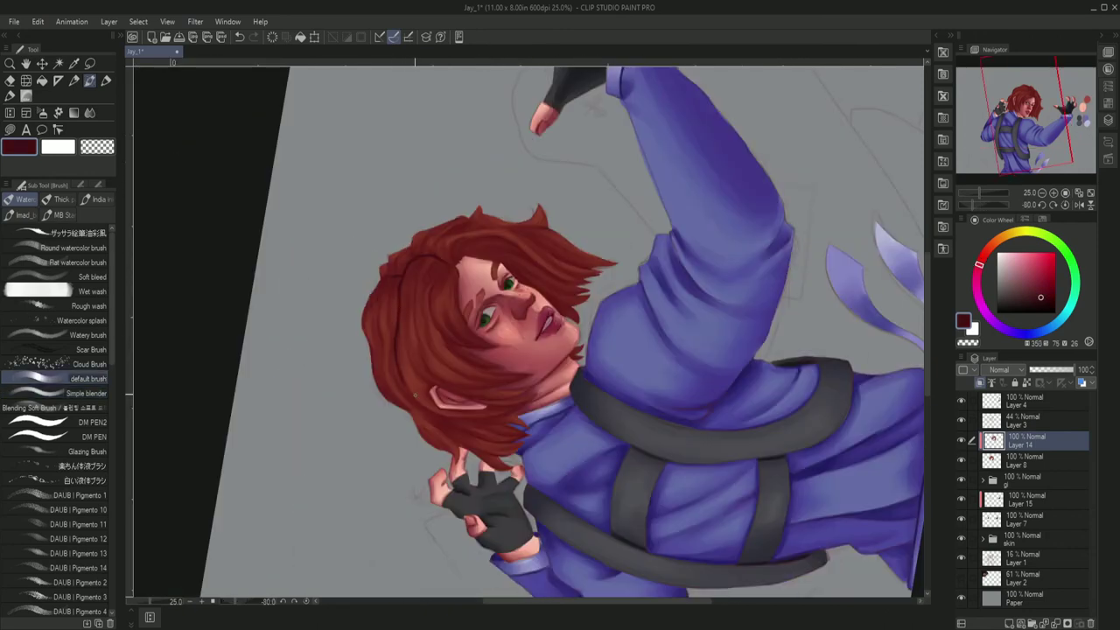
{"action": "key", "text": "ctrl+@"}
{"action": "left_click_drag", "start_coordinate": [543, 184], "coordinate": [488, 271]}
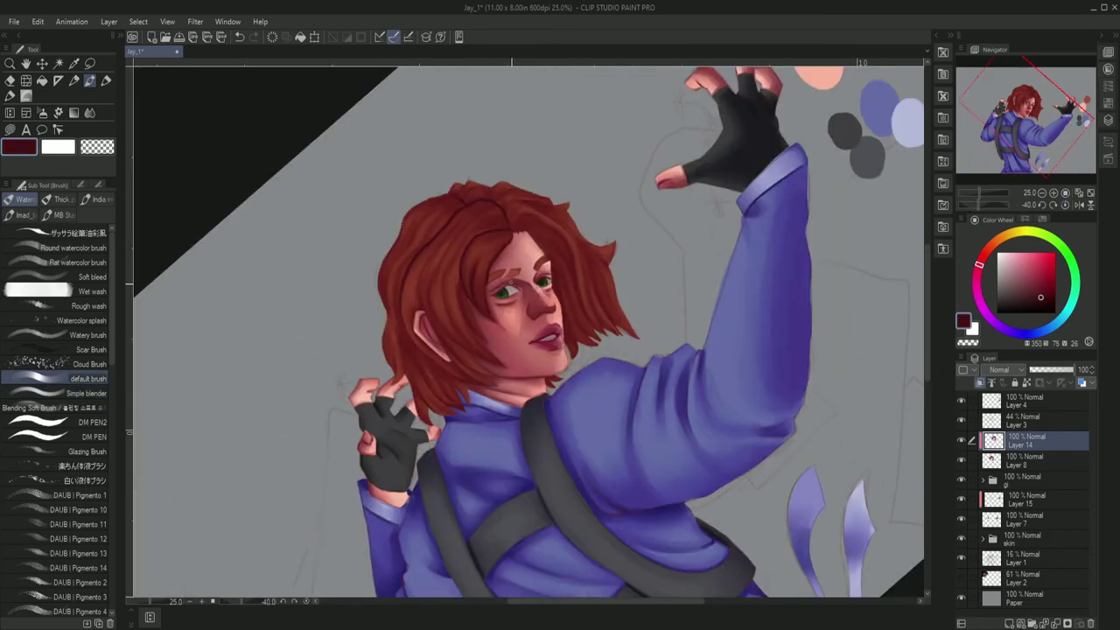
{"action": "key", "text": "ctrl+@"}
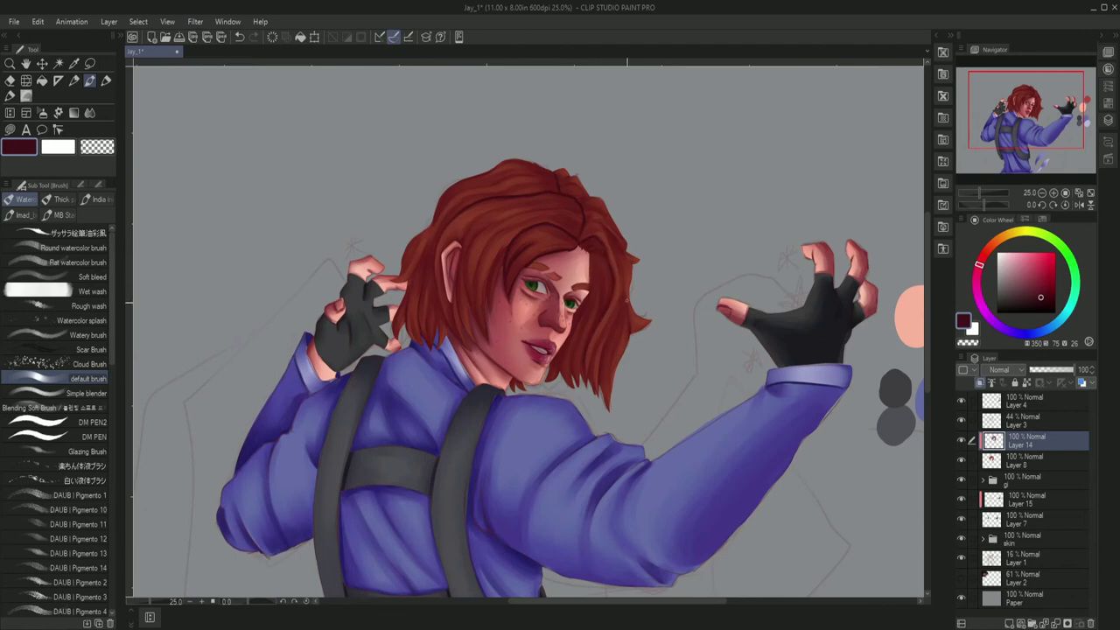
Add dark maroon strands along the far side of the hair, around the ear, at the parting and down the back.
{"action": "left_click_drag", "start_coordinate": [581, 346], "coordinate": [583, 304]}
{"action": "left_click_drag", "start_coordinate": [606, 343], "coordinate": [618, 327]}
{"action": "mouse_move", "coordinate": [437, 289]}
{"action": "left_mouse_down"}
{"action": "mouse_move", "coordinate": [446, 320]}
{"action": "mouse_move", "coordinate": [442, 252]}
{"action": "mouse_move", "coordinate": [455, 231]}
{"action": "left_mouse_up"}
{"action": "left_click_drag", "start_coordinate": [432, 269], "coordinate": [425, 304]}
{"action": "key", "text": "ctrl+@"}
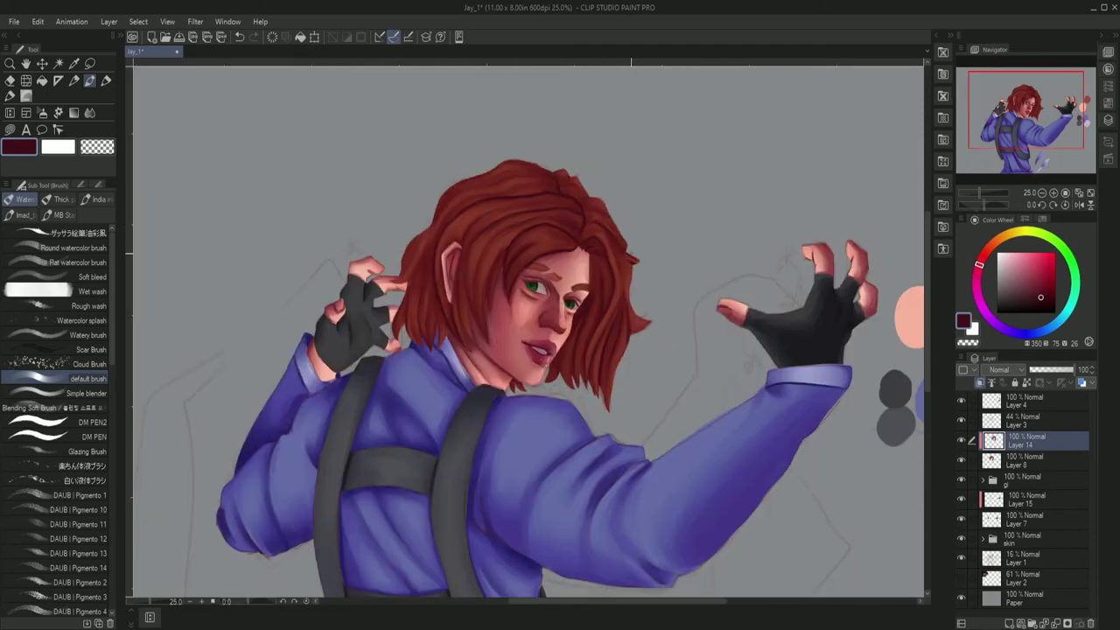
{"action": "left_click_drag", "start_coordinate": [619, 292], "coordinate": [621, 250]}
{"action": "mouse_move", "coordinate": [545, 106]}
{"action": "left_mouse_down"}
{"action": "mouse_move", "coordinate": [431, 226]}
{"action": "mouse_move", "coordinate": [377, 344]}
{"action": "mouse_move", "coordinate": [385, 383]}
{"action": "left_mouse_up"}
{"action": "key", "text": "ctrl+@"}
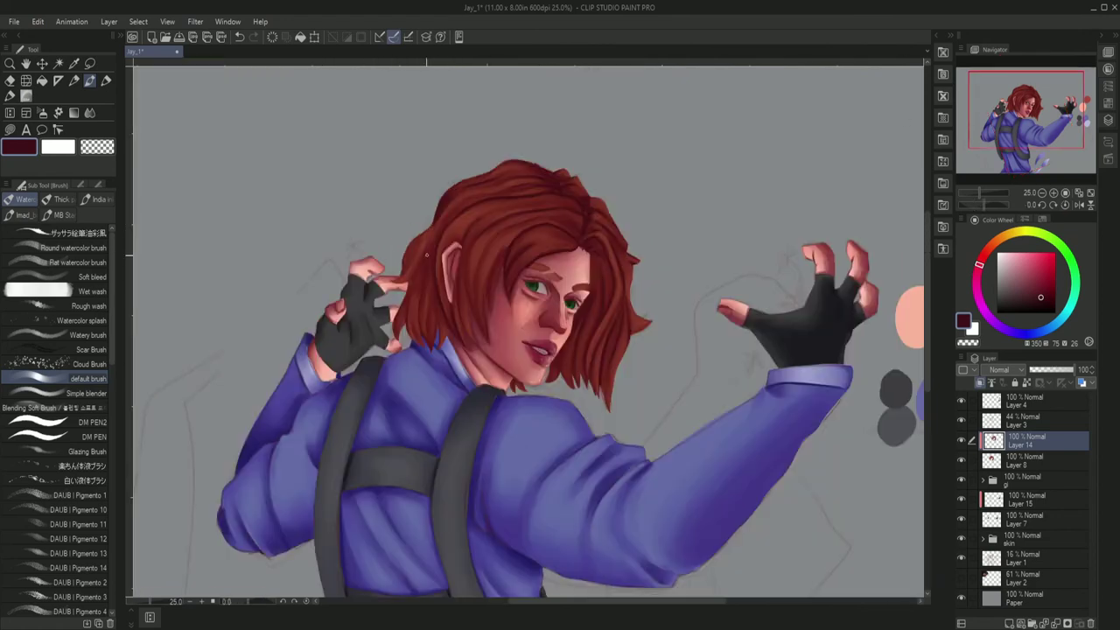
{"action": "left_click_drag", "start_coordinate": [413, 255], "coordinate": [402, 329]}
Blend the dark maroon strands across the whole head of hair with the Simple blender.
{"action": "key", "text": "j"}
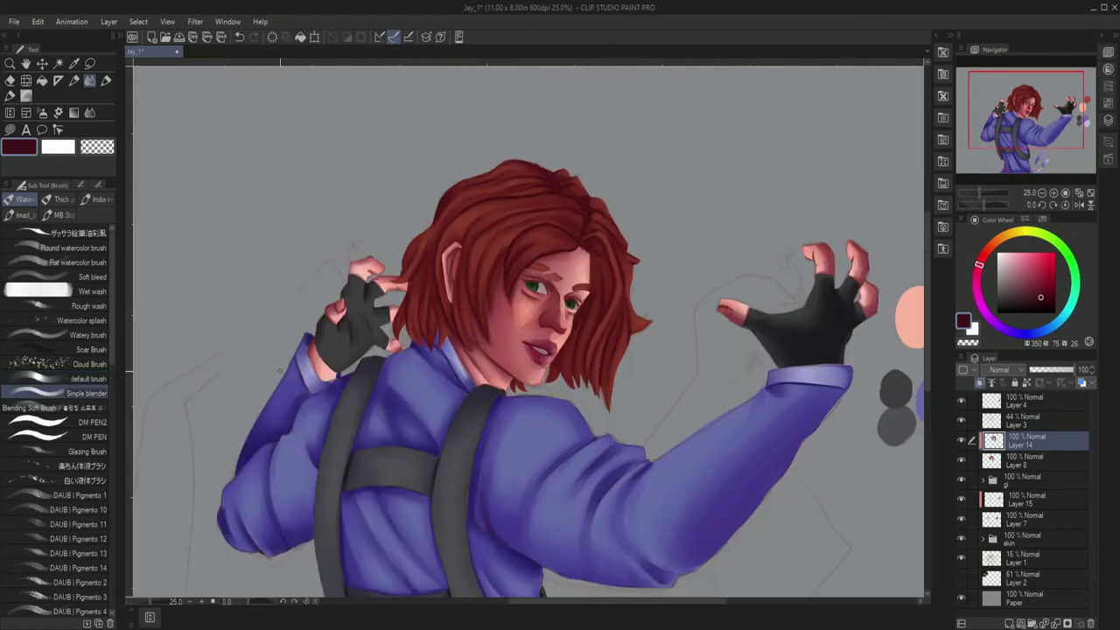
{"action": "left_click_drag", "start_coordinate": [503, 251], "coordinate": [717, 237]}
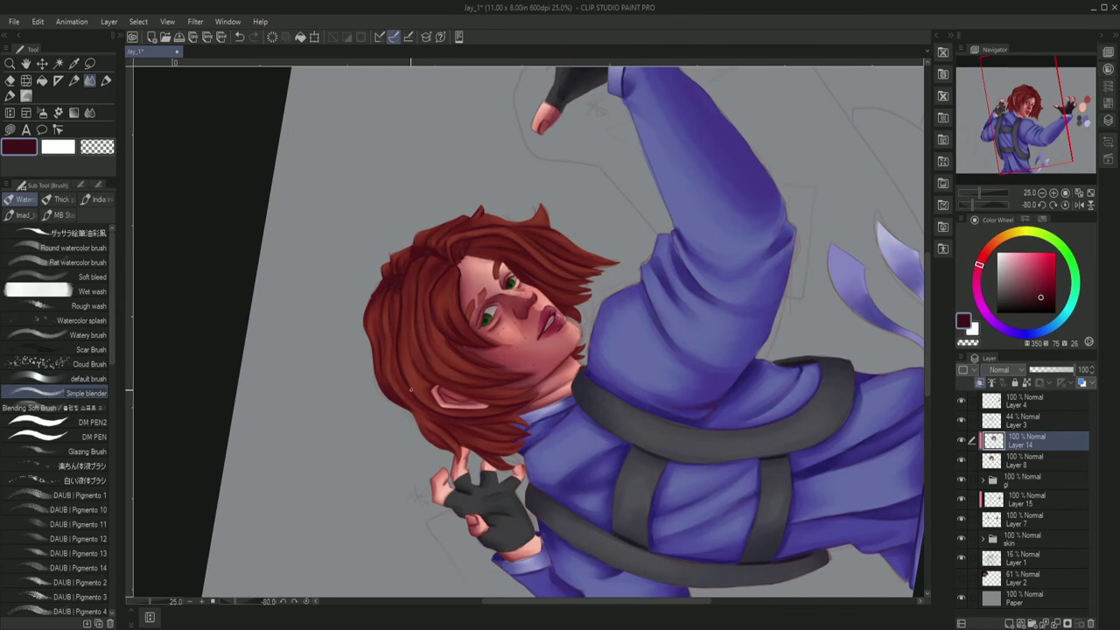
{"action": "key", "text": "ctrl+@"}
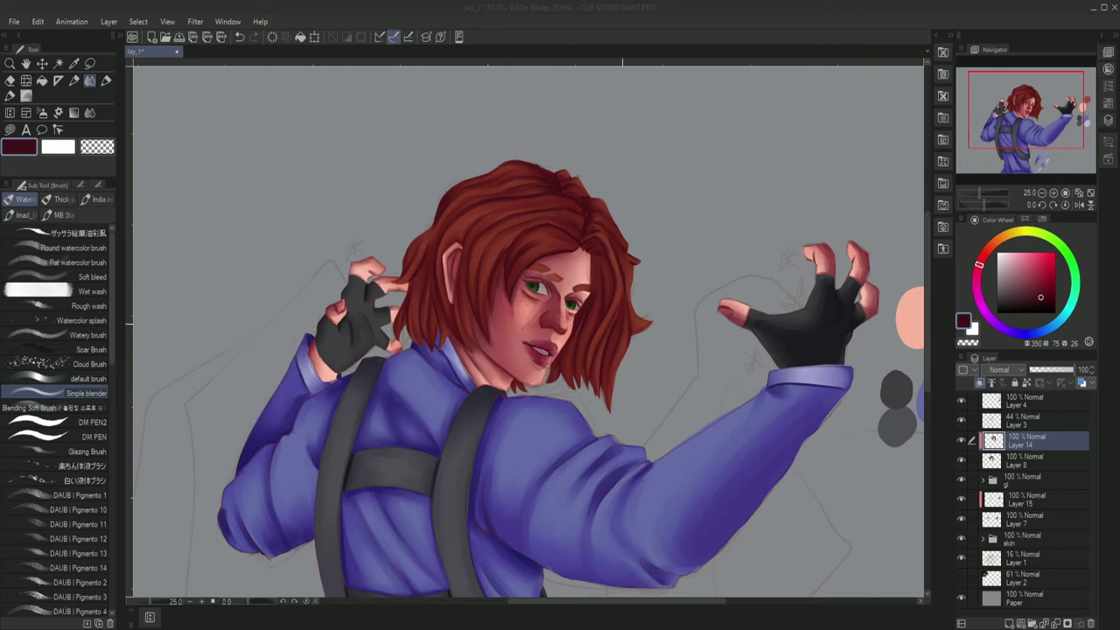
{"action": "mouse_move", "coordinate": [586, 224]}
{"action": "left_mouse_down"}
{"action": "mouse_move", "coordinate": [429, 303]}
{"action": "mouse_move", "coordinate": [411, 331]}
{"action": "left_mouse_up"}
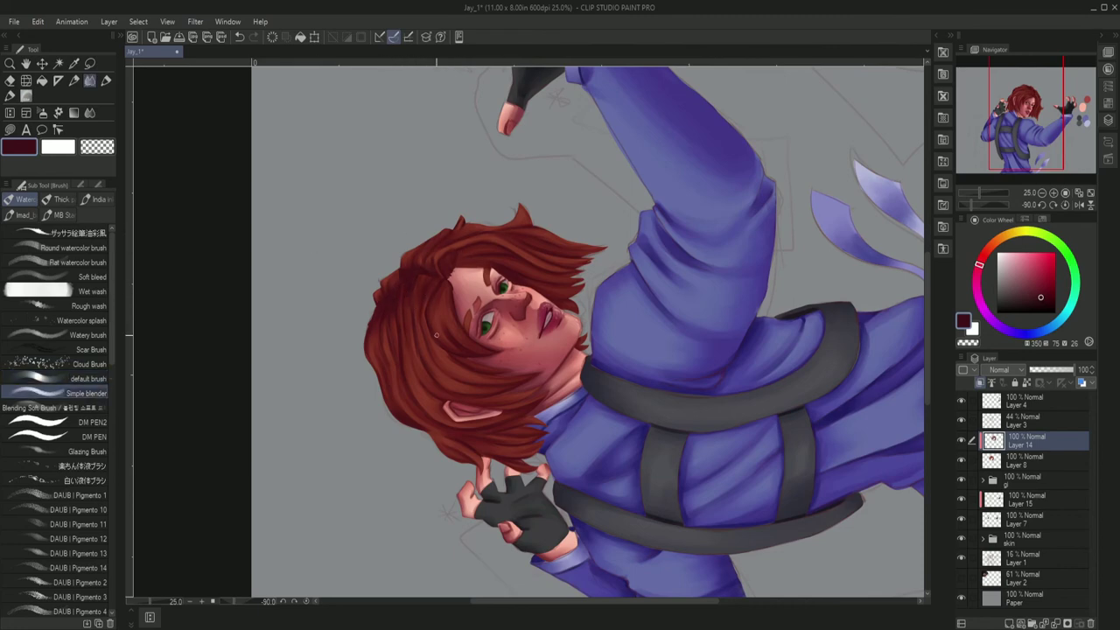
Group Layer 14 and Layer 8 in a folder named hair, and move Layer 15 and Layer 7 into the gi folder.
{"action": "key", "text": "ctrl+shift+0"}
{"action": "key", "text": "ctrl+0"}
{"action": "key", "text": "ctrl+g"}
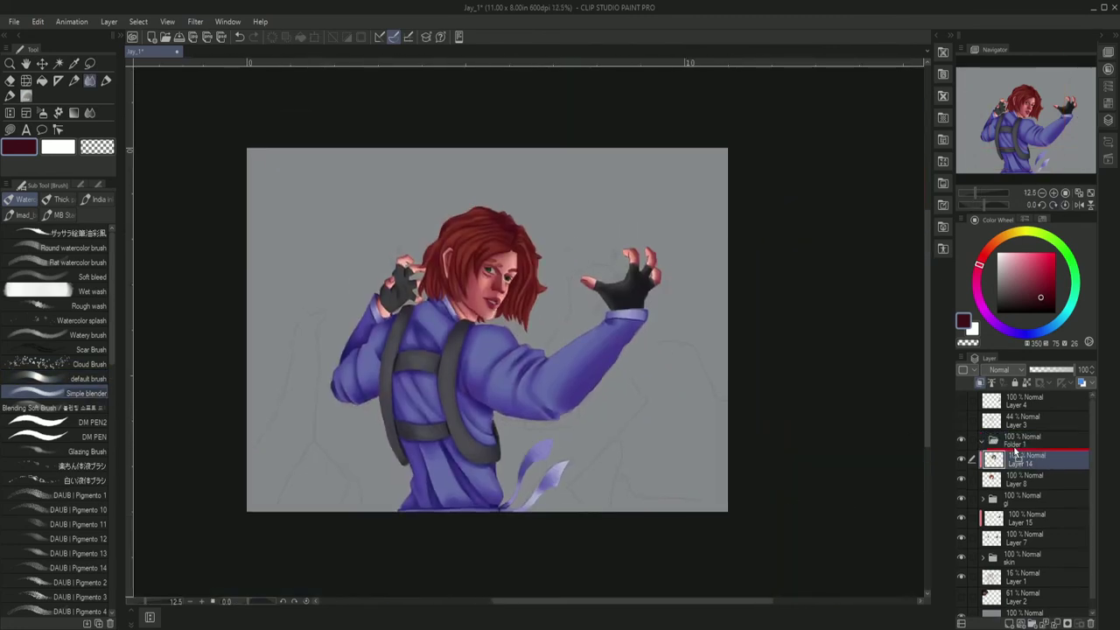
{"action": "left_click_drag", "start_coordinate": [1015, 452], "coordinate": [1015, 452]}
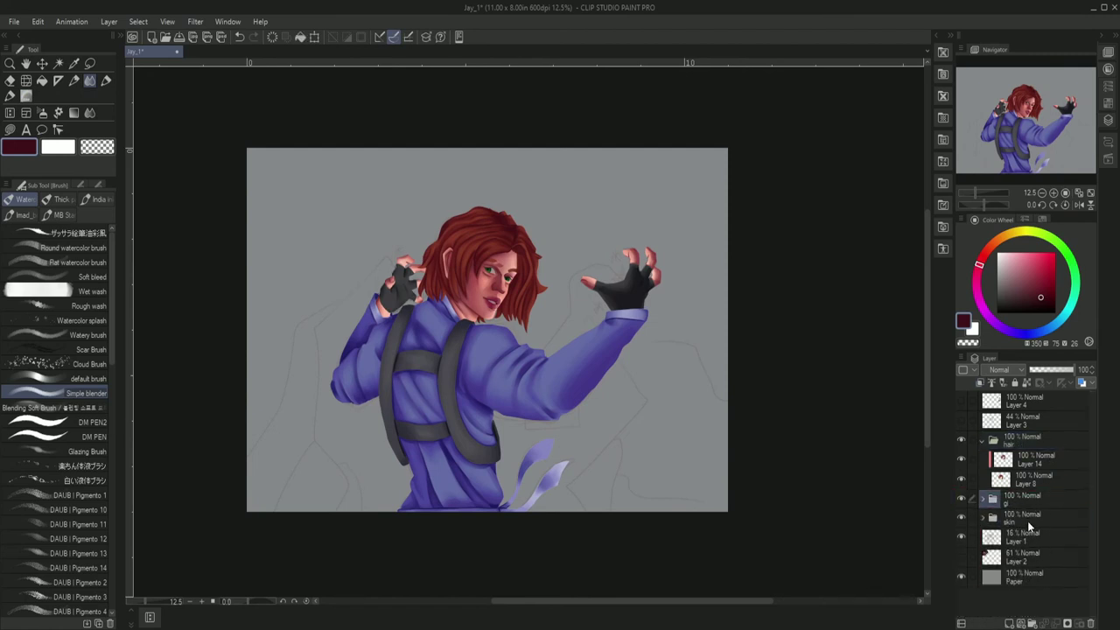
{"action": "left_click", "coordinate": [982, 440]}
Fill the Paper layer with a near-black navy as the background colour.
{"action": "left_click", "coordinate": [1032, 536]}
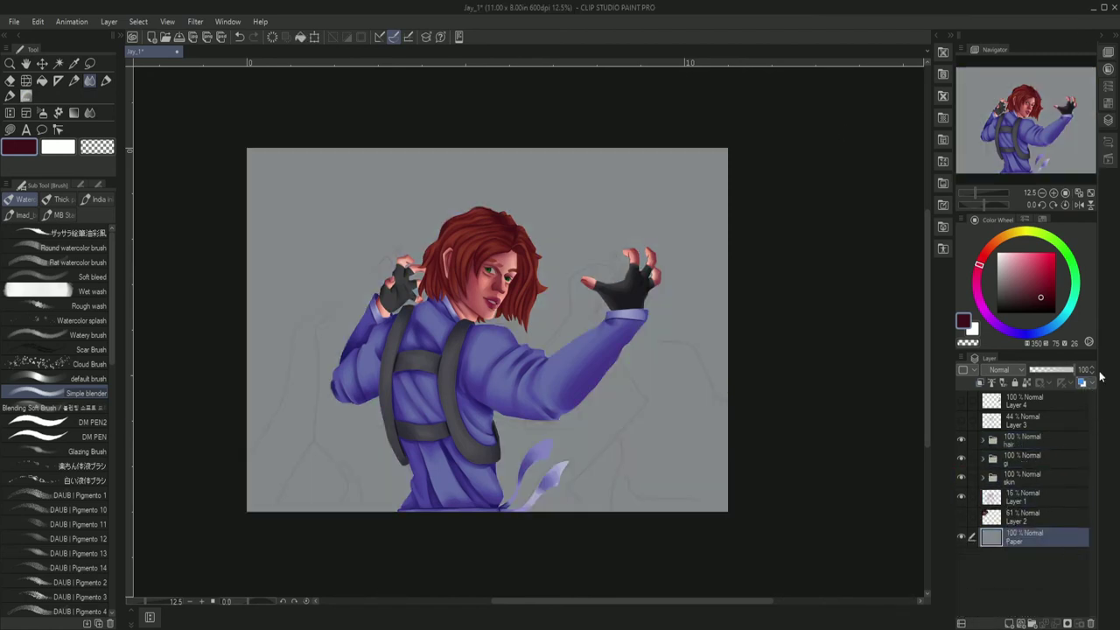
{"action": "key", "text": "g"}
{"action": "left_click", "coordinate": [996, 305]}
{"action": "left_click", "coordinate": [670, 434]}
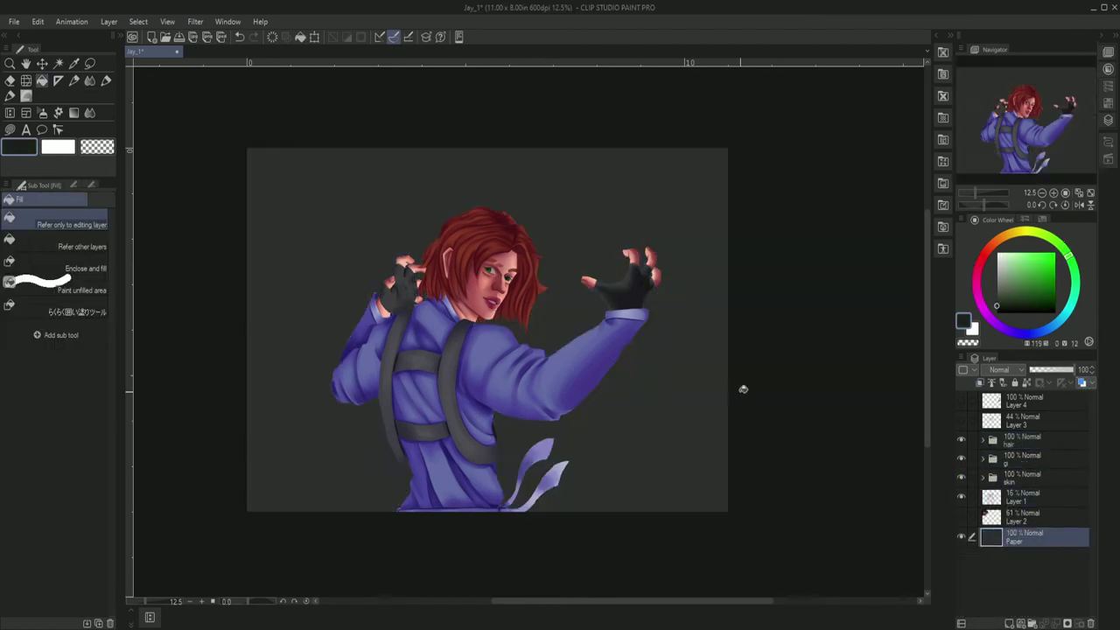
{"action": "left_click", "coordinate": [743, 389]}
{"action": "left_click", "coordinate": [696, 394]}
Add a new raster layer directly above Paper and sample a muted blue (HSV 242, 20, 43) for the default brush.
{"action": "key", "text": "b"}
{"action": "left_click", "coordinate": [528, 332], "text": "alt"}
{"action": "key", "text": "ctrl+shift+n"}
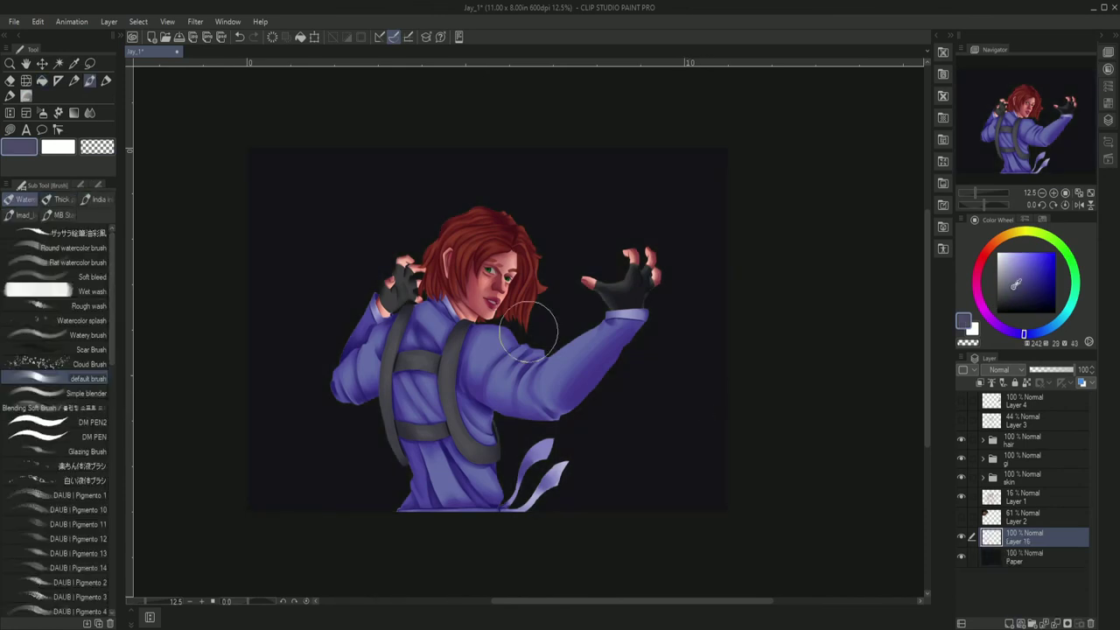
Try to paint a soft glow behind the figure on Layer 16, first in muted blue and again in dark blue-grey (HSV 240, 16, 21).
{"action": "left_click_drag", "start_coordinate": [446, 235], "coordinate": [368, 262]}
{"action": "key", "text": "ctrl+z"}
{"action": "mouse_move", "coordinate": [455, 205]}
{"action": "left_mouse_down"}
{"action": "mouse_move", "coordinate": [473, 238]}
{"action": "mouse_move", "coordinate": [325, 295]}
{"action": "mouse_move", "coordinate": [464, 229]}
{"action": "mouse_move", "coordinate": [563, 313]}
{"action": "mouse_move", "coordinate": [345, 303]}
{"action": "mouse_move", "coordinate": [489, 405]}
{"action": "left_mouse_up"}
{"action": "key", "text": "ctrl+z"}
{"action": "key", "text": "Delete"}
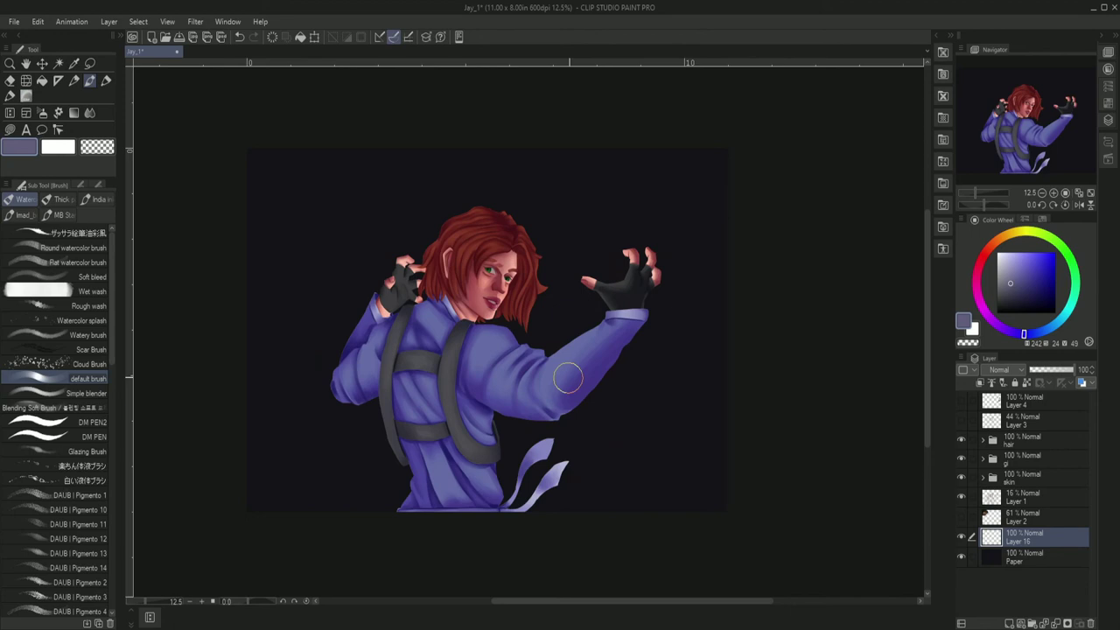
{"action": "left_click", "coordinate": [350, 425], "text": "alt"}
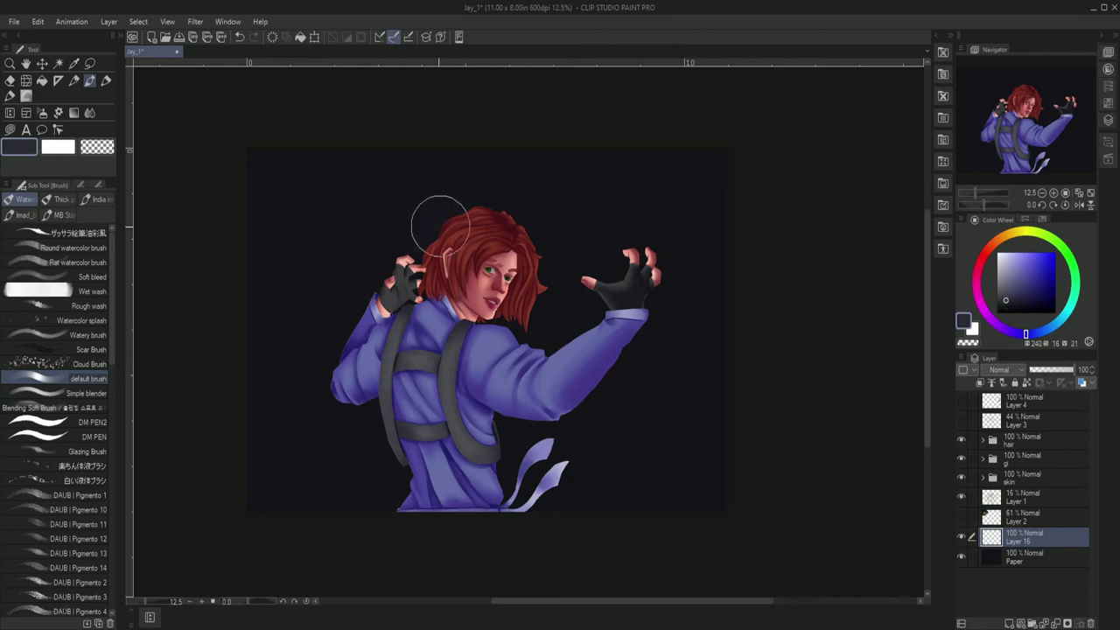
{"action": "key", "text": "b"}
{"action": "left_click_drag", "start_coordinate": [375, 350], "coordinate": [455, 477]}
{"action": "key", "text": "ctrl+z"}
{"action": "key", "text": "b"}
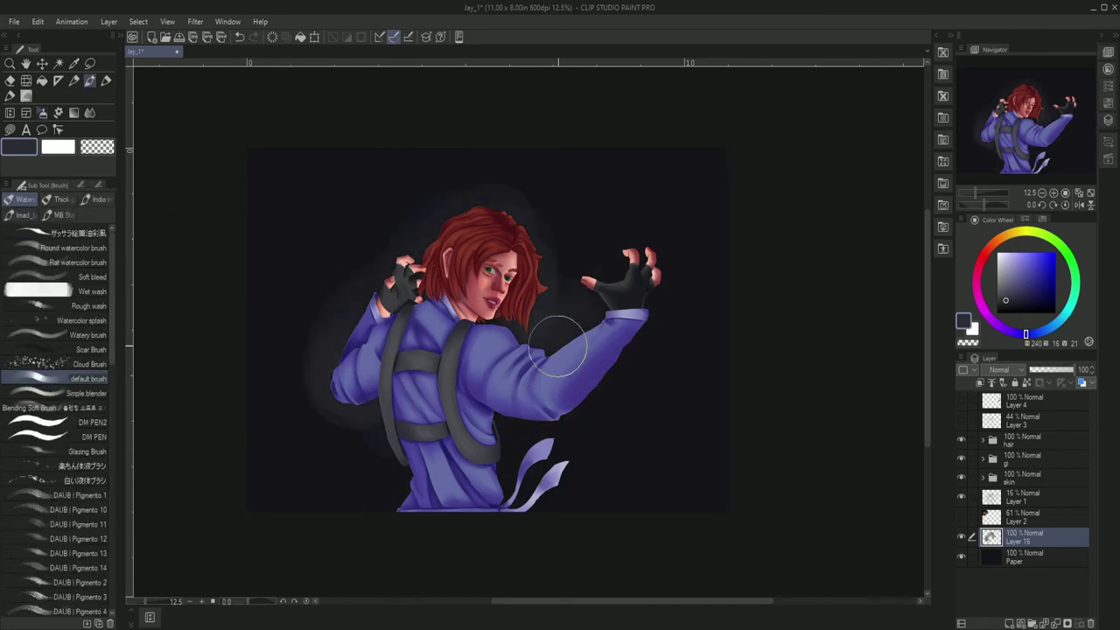
Group the hair, gi and skin folders together in one folder.
{"action": "left_click", "coordinate": [1023, 440]}
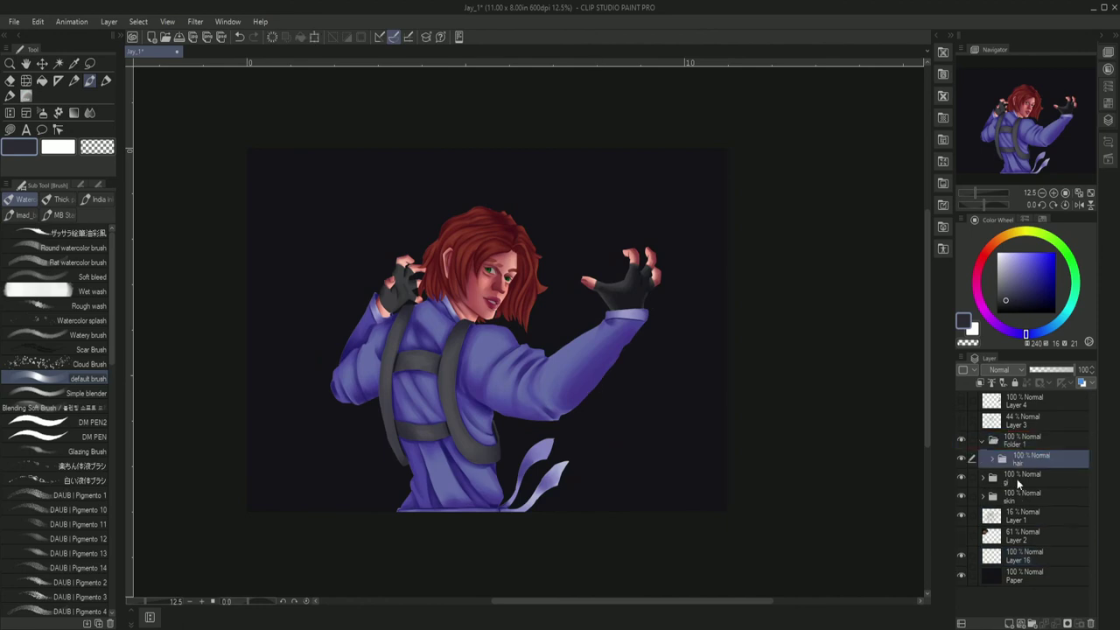
{"action": "left_click", "coordinate": [1024, 477], "text": "shift"}
{"action": "key", "text": "ctrl+g"}
Paint a blue-grey floor glow (HSV 229, 33, 42) across the lower background on Layer 16 with the default brush, and save the file.
{"action": "left_click", "coordinate": [989, 498]}
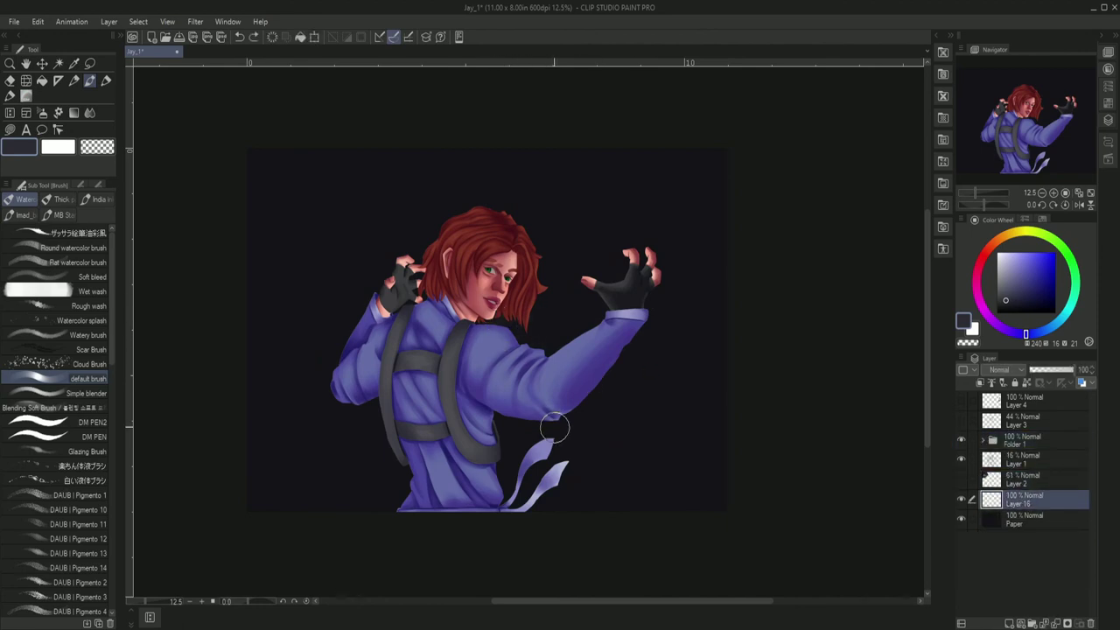
{"action": "left_click_drag", "start_coordinate": [550, 432], "coordinate": [605, 451]}
{"action": "mouse_move", "coordinate": [235, 556]}
{"action": "left_mouse_down"}
{"action": "mouse_move", "coordinate": [394, 548]}
{"action": "mouse_move", "coordinate": [451, 462]}
{"action": "mouse_move", "coordinate": [303, 470]}
{"action": "mouse_move", "coordinate": [325, 537]}
{"action": "mouse_move", "coordinate": [650, 387]}
{"action": "mouse_move", "coordinate": [753, 280]}
{"action": "left_mouse_up"}
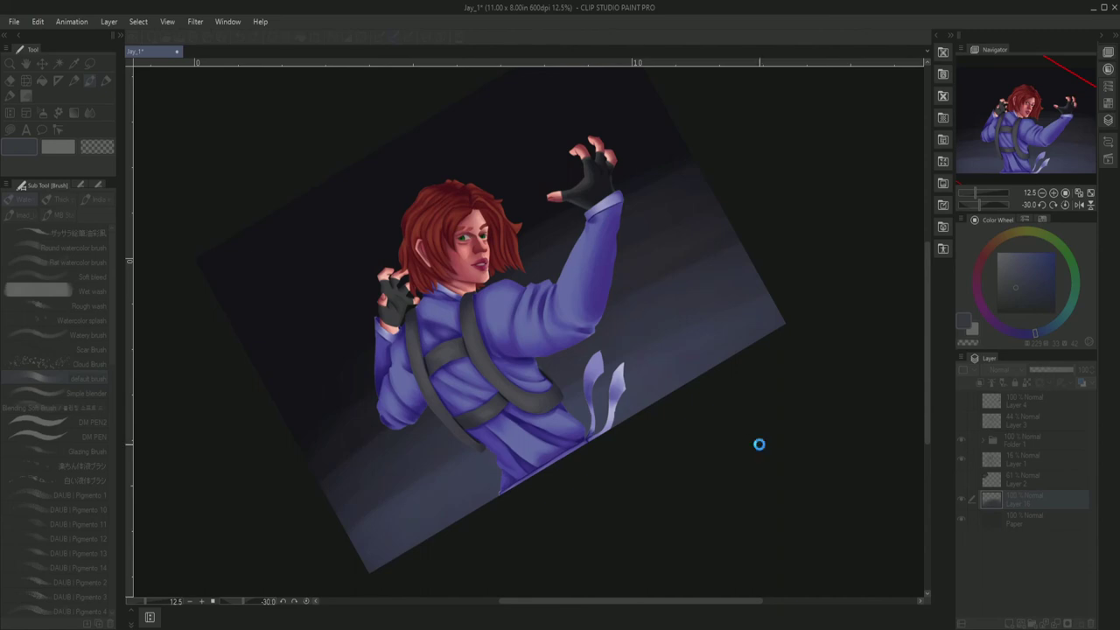
{"action": "key", "text": "ctrl+at"}
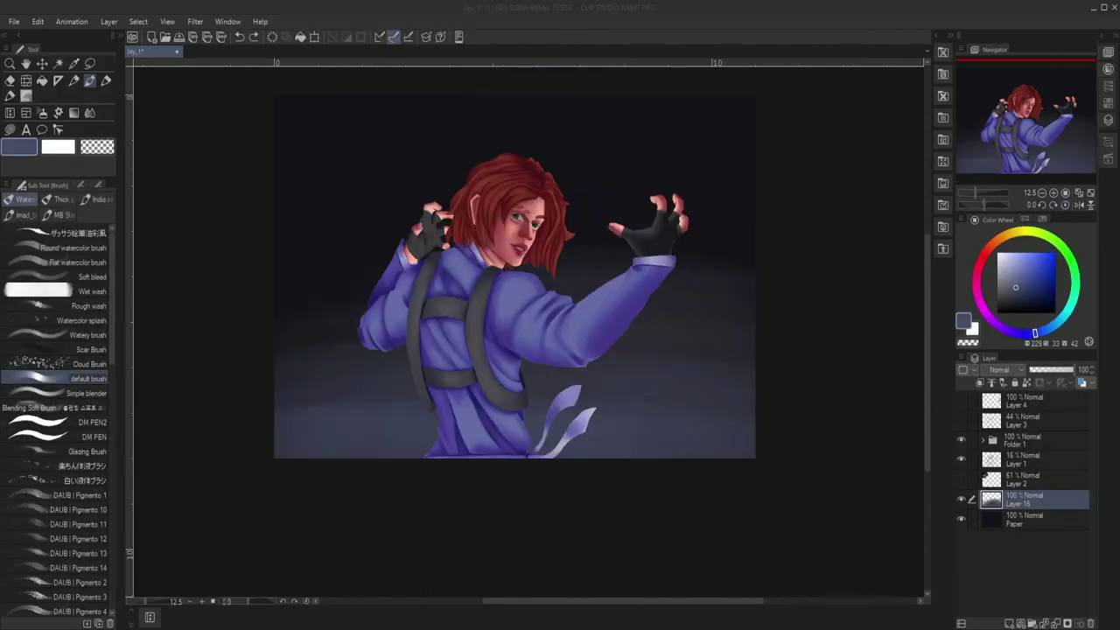
{"action": "key", "text": "ctrl+s"}
Add a clipped Multiply layer above Folder 1, filled with near-black navy (HSV 240, 21, 9), and set its opacity to 65%.
{"action": "key", "text": "."}
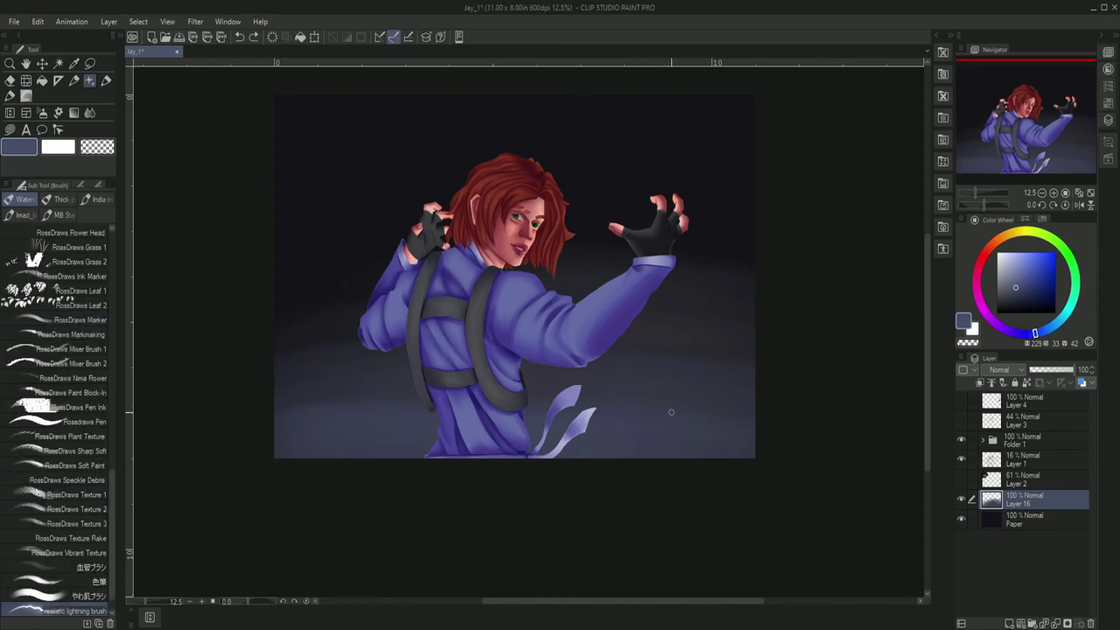
{"action": "left_click", "coordinate": [1019, 440]}
{"action": "left_click", "coordinate": [1020, 623]}
{"action": "left_click", "coordinate": [42, 79]}
{"action": "left_click", "coordinate": [508, 185], "text": "alt"}
{"action": "left_click", "coordinate": [509, 185]}
{"action": "left_click_drag", "start_coordinate": [1074, 369], "coordinate": [1059, 369]}
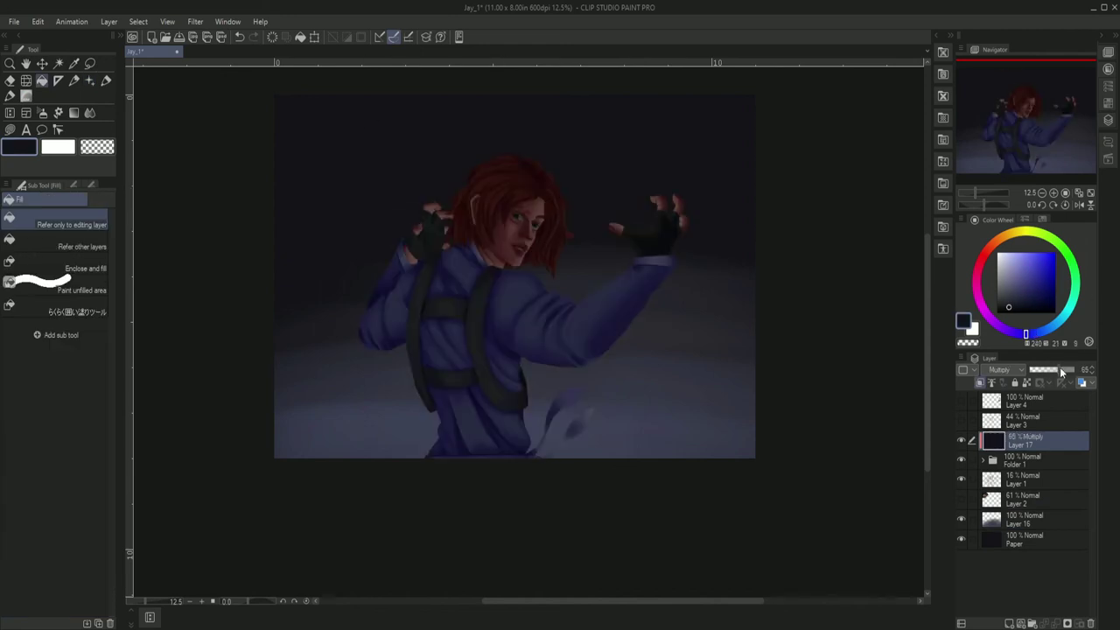
Draw light blue lightning bolts (HSV 206, 34, 87) from the hand beside the head on a new top layer with the realistic lightning brush.
{"action": "left_click", "coordinate": [1011, 623]}
{"action": "left_click", "coordinate": [1045, 326]}
{"action": "left_click", "coordinate": [89, 80]}
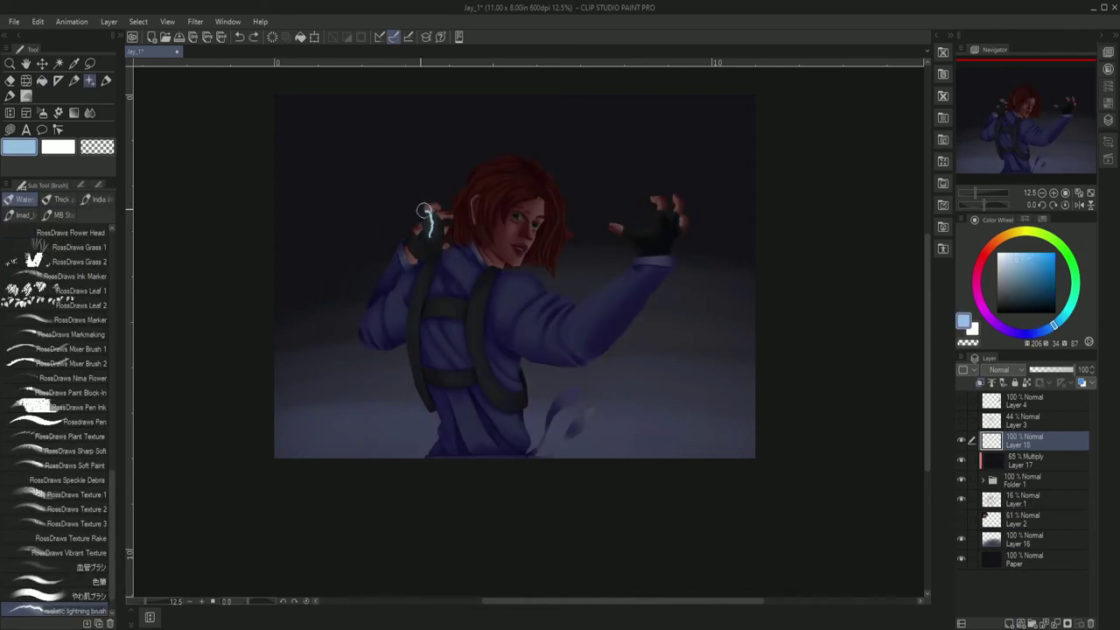
{"action": "mouse_move", "coordinate": [429, 215]}
{"action": "left_mouse_down"}
{"action": "mouse_move", "coordinate": [313, 469]}
{"action": "mouse_move", "coordinate": [452, 230]}
{"action": "mouse_move", "coordinate": [418, 262]}
{"action": "left_mouse_up"}
{"action": "left_click_drag", "start_coordinate": [376, 225], "coordinate": [341, 336]}
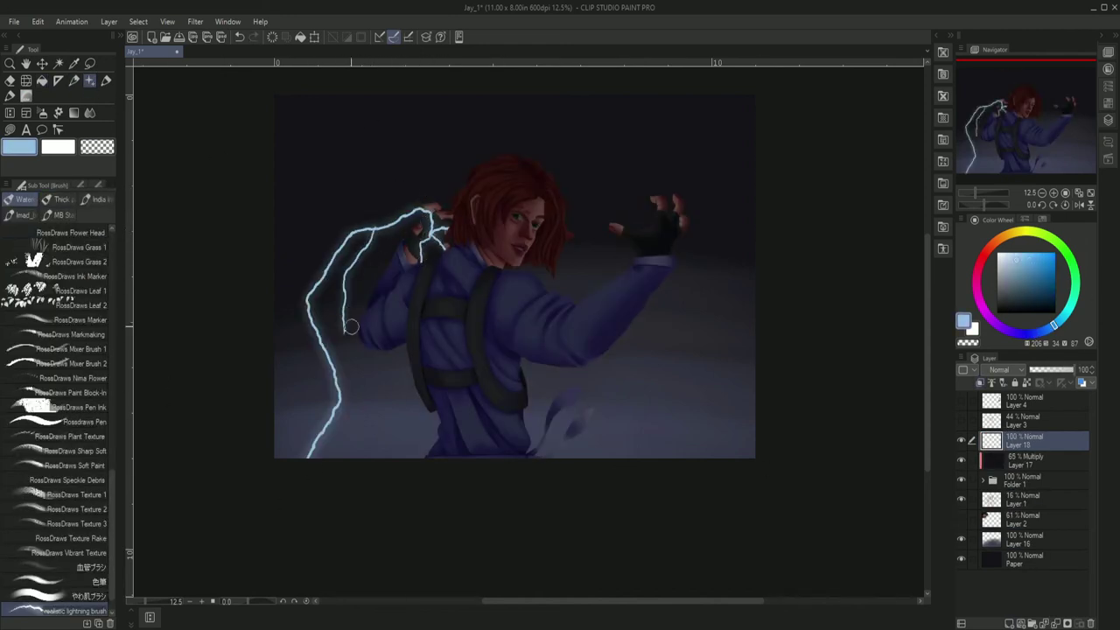
{"action": "left_click_drag", "start_coordinate": [340, 293], "coordinate": [391, 457]}
{"action": "left_click_drag", "start_coordinate": [449, 201], "coordinate": [240, 313]}
Draw light blue lightning bolts around the outstretched hand, branching down to the canvas bottom and out to the side edge, undoing unwanted strokes.
{"action": "mouse_move", "coordinate": [647, 223]}
{"action": "left_mouse_down"}
{"action": "mouse_move", "coordinate": [642, 337]}
{"action": "mouse_move", "coordinate": [580, 382]}
{"action": "mouse_move", "coordinate": [632, 263]}
{"action": "left_mouse_up"}
{"action": "key", "text": "ctrl+z"}
{"action": "mouse_move", "coordinate": [645, 302]}
{"action": "left_mouse_down"}
{"action": "mouse_move", "coordinate": [685, 346]}
{"action": "mouse_move", "coordinate": [674, 455]}
{"action": "left_mouse_up"}
{"action": "mouse_move", "coordinate": [670, 345]}
{"action": "left_mouse_down"}
{"action": "mouse_move", "coordinate": [600, 455]}
{"action": "mouse_move", "coordinate": [754, 332]}
{"action": "left_mouse_up"}
{"action": "mouse_move", "coordinate": [669, 214]}
{"action": "left_mouse_down"}
{"action": "mouse_move", "coordinate": [670, 199]}
{"action": "mouse_move", "coordinate": [753, 229]}
{"action": "left_mouse_up"}
{"action": "left_click_drag", "start_coordinate": [716, 196], "coordinate": [728, 456]}
{"action": "mouse_move", "coordinate": [652, 226]}
{"action": "left_mouse_down"}
{"action": "mouse_move", "coordinate": [646, 148]}
{"action": "mouse_move", "coordinate": [705, 464]}
{"action": "left_mouse_up"}
{"action": "key", "text": "ctrl+z"}
Draw lightning from the hand beside the head across the waist, redoing the lower branch, and add small sparks over both gloves.
{"action": "left_click_drag", "start_coordinate": [421, 254], "coordinate": [378, 297]}
{"action": "left_click_drag", "start_coordinate": [378, 297], "coordinate": [372, 457]}
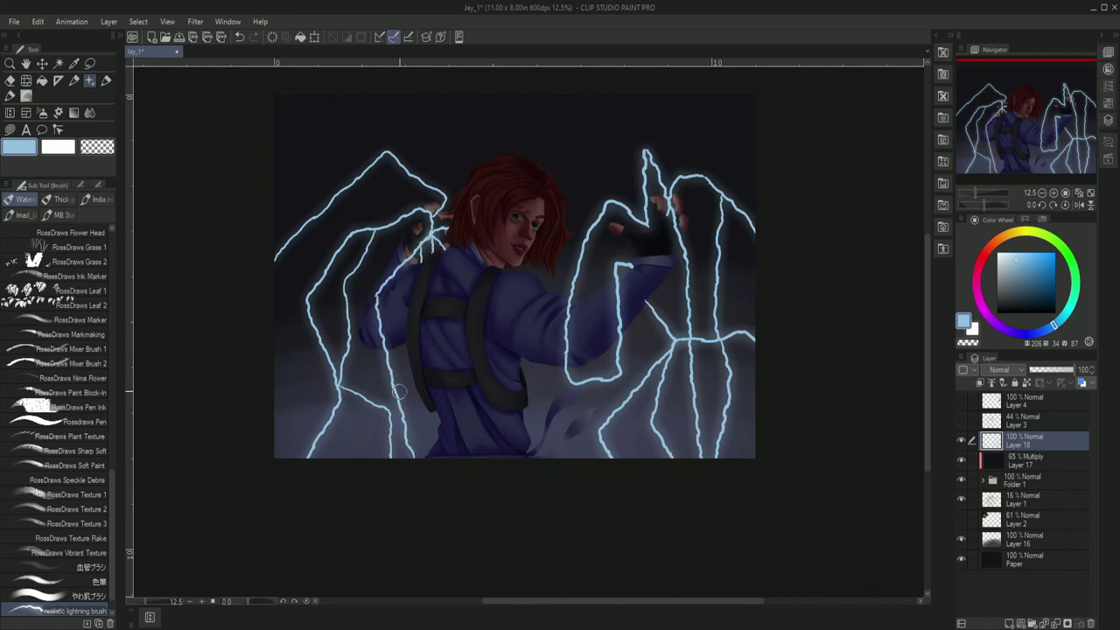
{"action": "key", "text": "ctrl+z"}
{"action": "left_click_drag", "start_coordinate": [378, 296], "coordinate": [533, 445]}
{"action": "mouse_move", "coordinate": [414, 376]}
{"action": "left_mouse_down"}
{"action": "mouse_move", "coordinate": [533, 376]}
{"action": "mouse_move", "coordinate": [574, 457]}
{"action": "left_mouse_up"}
{"action": "left_click_drag", "start_coordinate": [415, 376], "coordinate": [402, 457]}
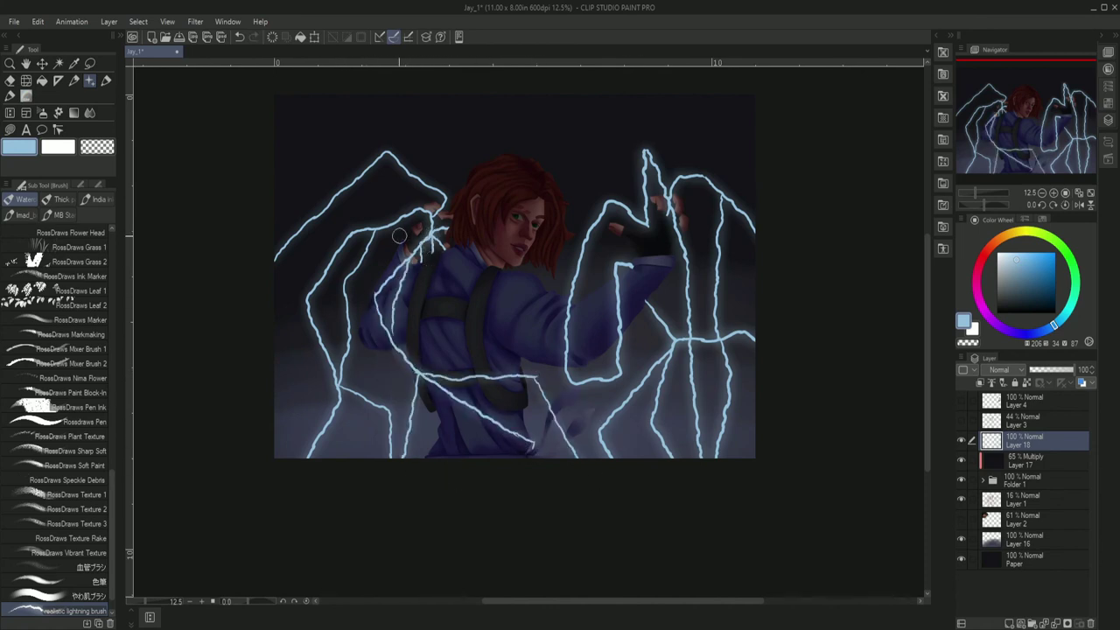
{"action": "left_click_drag", "start_coordinate": [442, 219], "coordinate": [410, 246]}
{"action": "mouse_move", "coordinate": [651, 224]}
{"action": "left_mouse_down"}
{"action": "mouse_move", "coordinate": [628, 254]}
{"action": "mouse_move", "coordinate": [674, 250]}
{"action": "left_mouse_up"}
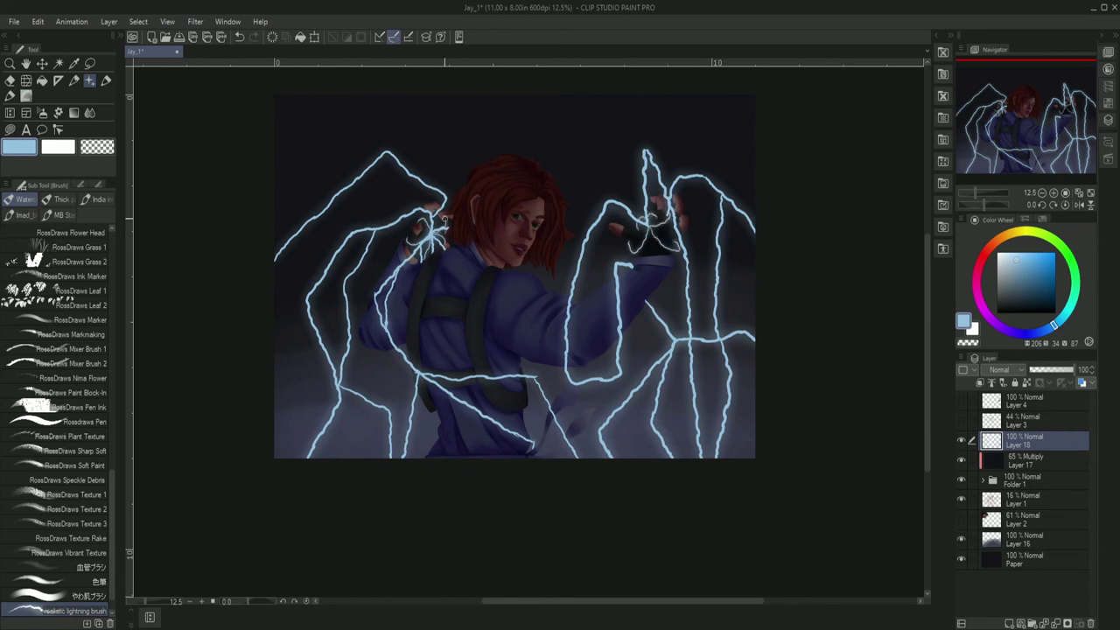
Erase the lightning bolt where it crosses the upper arm on Layer 18 and add fine sparks over the outstretched glove.
{"action": "key", "text": "e"}
{"action": "key", "text": "ctrl+z"}
{"action": "left_click_drag", "start_coordinate": [573, 357], "coordinate": [559, 319]}
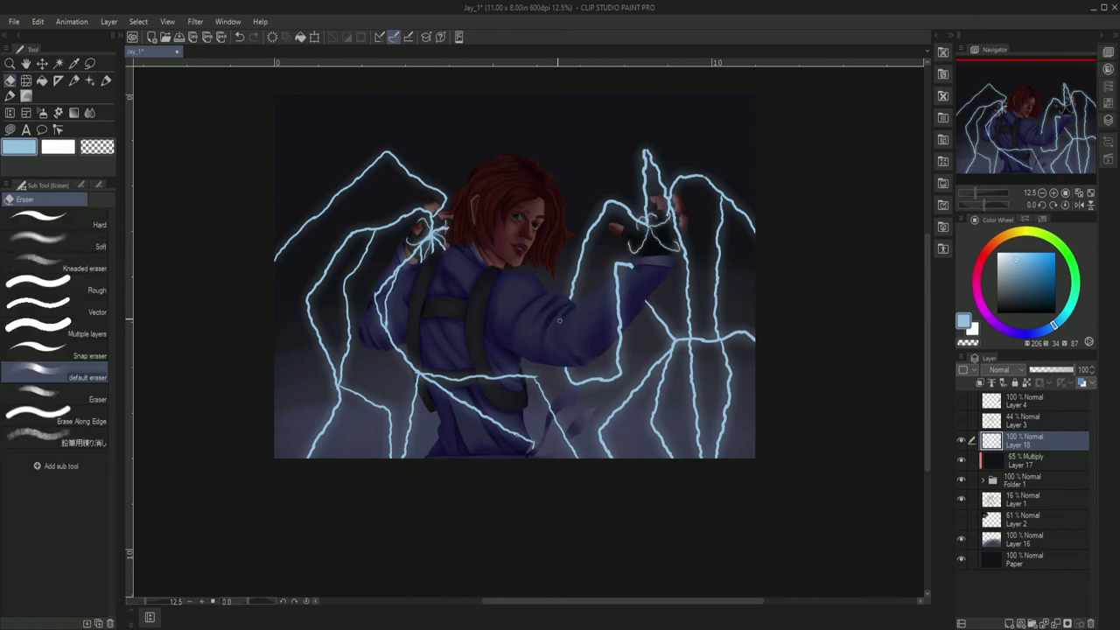
{"action": "key", "text": "b"}
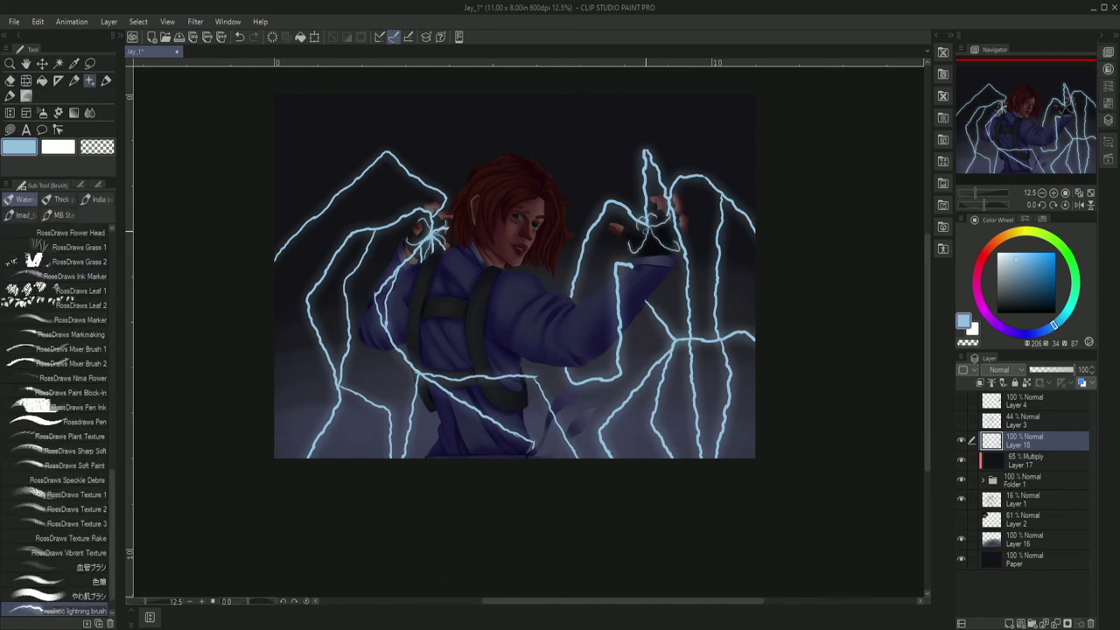
{"action": "scroll", "coordinate": [119, 271], "scroll_direction": "up", "scroll_amount": 1}
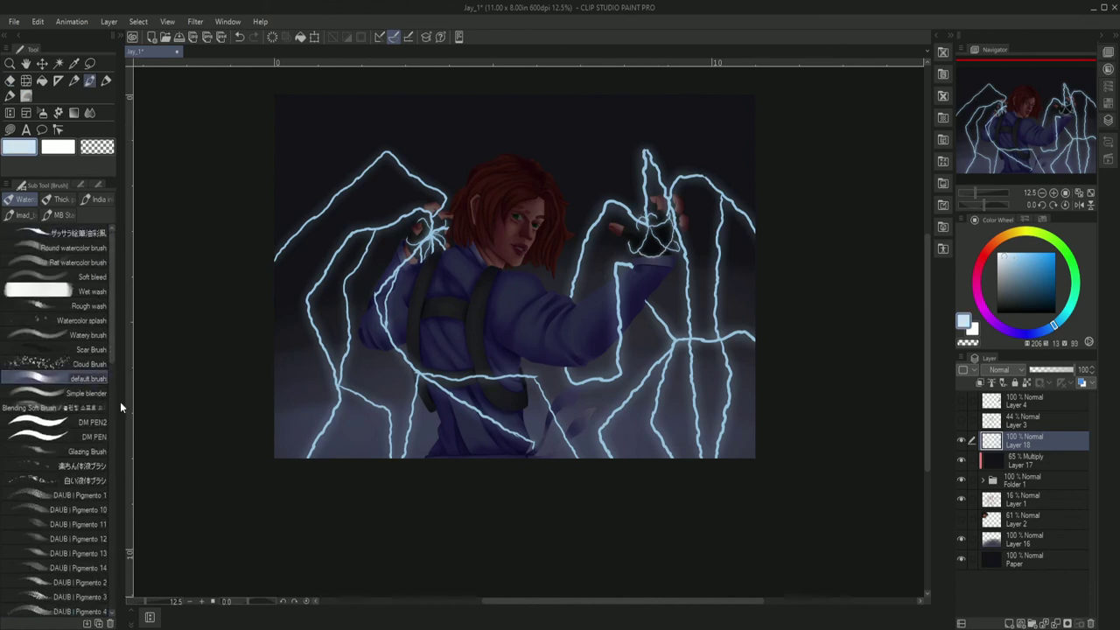
{"action": "scroll", "coordinate": [120, 401], "scroll_direction": "down", "scroll_amount": 2}
{"action": "key", "text": "b"}
{"action": "key", "text": "e"}
Erase parts of the Multiply shadow on Layer 17 to light up both hands, the face, the hair and the outstretched forearm.
{"action": "left_click", "coordinate": [1032, 461]}
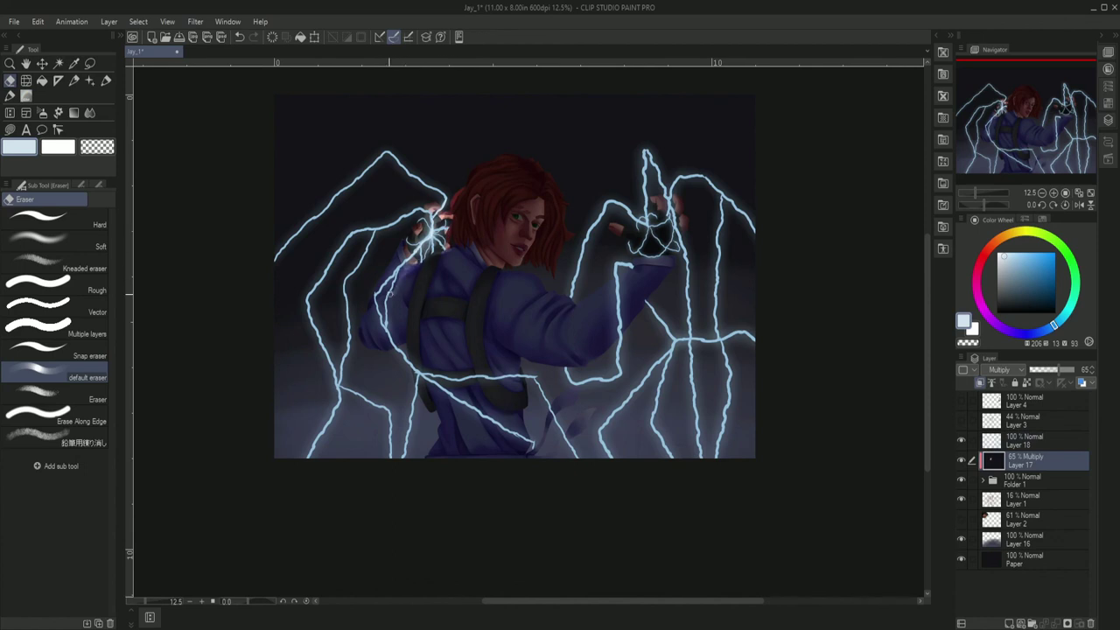
{"action": "key", "text": "ctrl+z"}
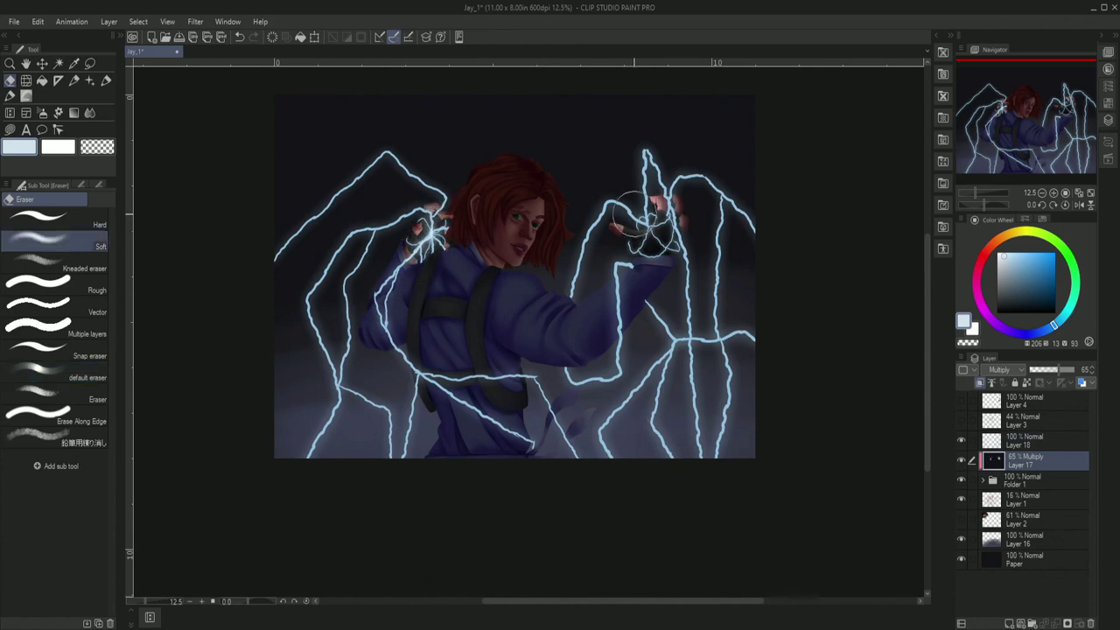
{"action": "left_click_drag", "start_coordinate": [640, 218], "coordinate": [547, 244]}
{"action": "left_click_drag", "start_coordinate": [619, 288], "coordinate": [619, 332]}
{"action": "left_click", "coordinate": [88, 378]}
{"action": "mouse_move", "coordinate": [394, 289]}
{"action": "left_mouse_down"}
{"action": "mouse_move", "coordinate": [442, 215]}
{"action": "mouse_move", "coordinate": [555, 186]}
{"action": "mouse_move", "coordinate": [570, 234]}
{"action": "mouse_move", "coordinate": [509, 262]}
{"action": "mouse_move", "coordinate": [530, 273]}
{"action": "left_mouse_up"}
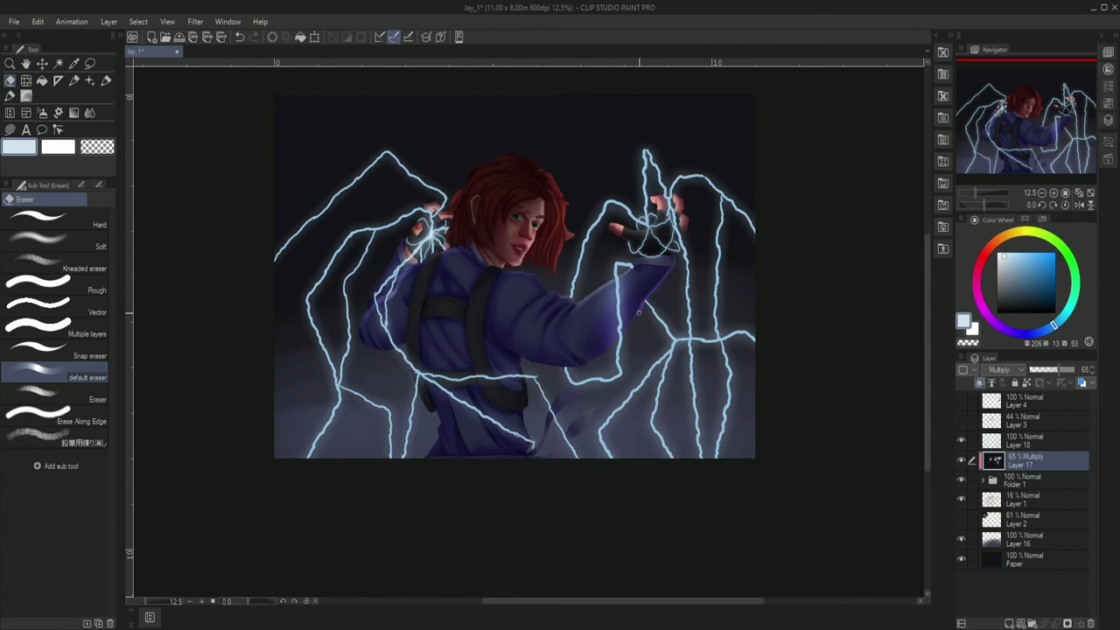
Erase thin rim lights from the Multiply shadow along the sleeve's underside, the harness straps, the shoulders and the torso edges.
{"action": "left_click_drag", "start_coordinate": [637, 312], "coordinate": [592, 370]}
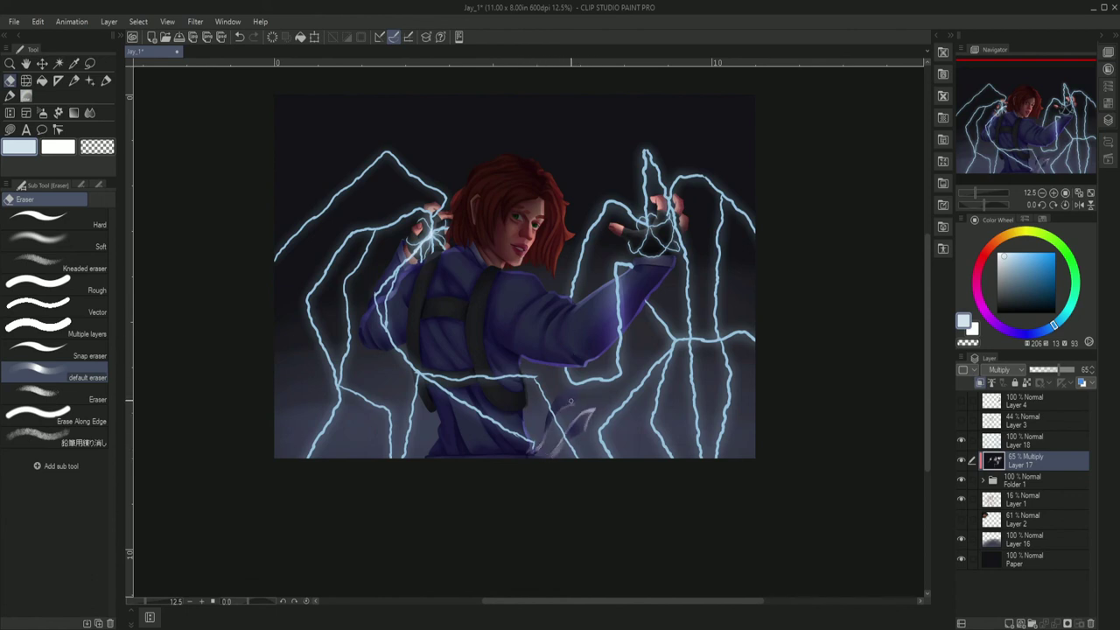
{"action": "mouse_move", "coordinate": [434, 411]}
{"action": "left_mouse_down"}
{"action": "mouse_move", "coordinate": [407, 333]}
{"action": "mouse_move", "coordinate": [418, 271]}
{"action": "left_mouse_up"}
{"action": "left_click_drag", "start_coordinate": [490, 275], "coordinate": [523, 403]}
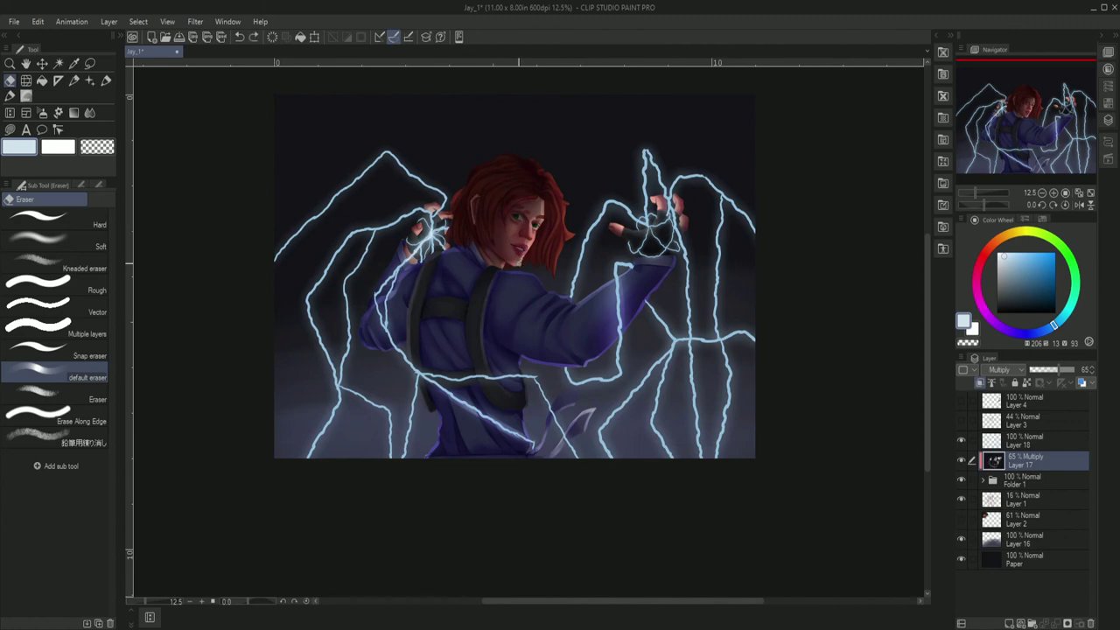
{"action": "scroll", "coordinate": [486, 151], "scroll_direction": "up", "scroll_amount": 3}
{"action": "mouse_move", "coordinate": [457, 255]}
{"action": "left_mouse_down"}
{"action": "mouse_move", "coordinate": [438, 235]}
{"action": "mouse_move", "coordinate": [568, 158]}
{"action": "mouse_move", "coordinate": [384, 284]}
{"action": "left_mouse_up"}
{"action": "left_click_drag", "start_coordinate": [927, 288], "coordinate": [927, 467]}
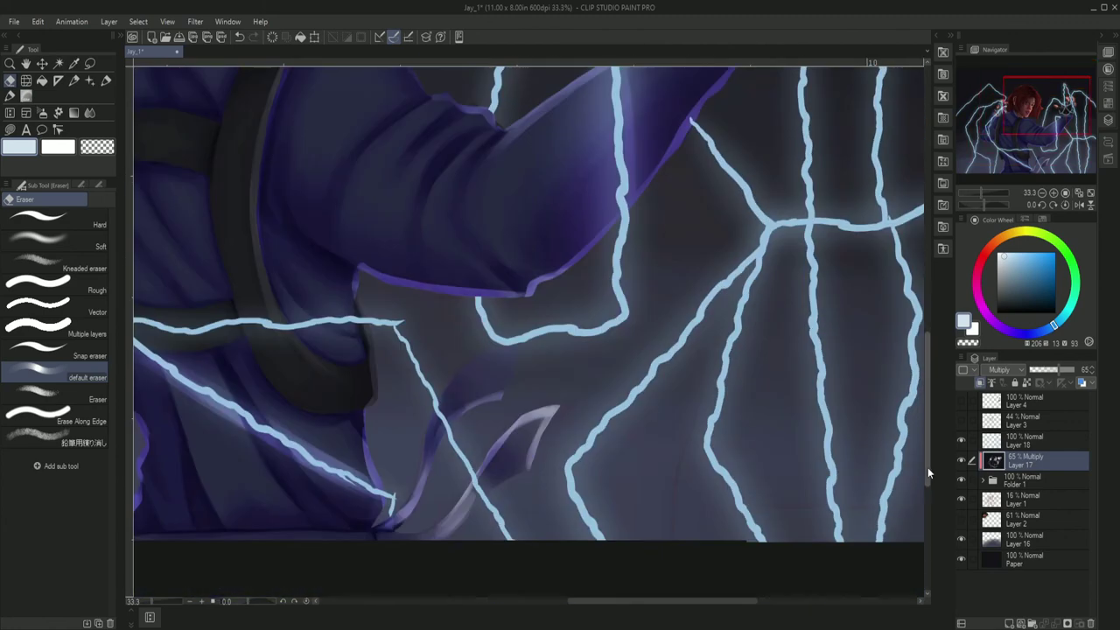
{"action": "scroll", "coordinate": [524, 350], "scroll_direction": "down", "scroll_amount": 3}
Add a Glow dodge layer above the lightning layer and airbrush a soft pale blue glow around both hands and the bolts.
{"action": "left_click", "coordinate": [1023, 440]}
{"action": "left_click", "coordinate": [1032, 623]}
{"action": "key", "text": "b"}
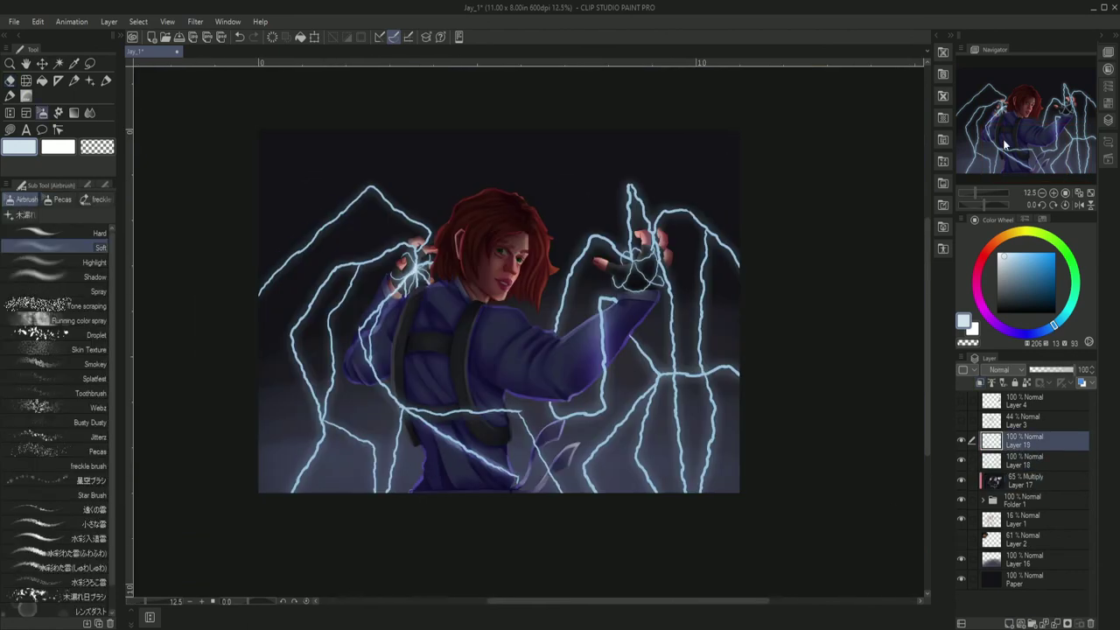
{"action": "mouse_move", "coordinate": [648, 228]}
{"action": "left_mouse_down"}
{"action": "mouse_move", "coordinate": [630, 271]}
{"action": "mouse_move", "coordinate": [403, 253]}
{"action": "mouse_move", "coordinate": [579, 190]}
{"action": "mouse_move", "coordinate": [669, 389]}
{"action": "mouse_move", "coordinate": [523, 473]}
{"action": "mouse_move", "coordinate": [387, 175]}
{"action": "mouse_move", "coordinate": [469, 194]}
{"action": "left_mouse_up"}
{"action": "scroll", "coordinate": [469, 195], "scroll_direction": "up", "scroll_amount": 2}
Add a clipped Overlay layer directly above the Multiply layer and pick a soft light blue as the drawing colour.
{"action": "left_click", "coordinate": [1024, 480]}
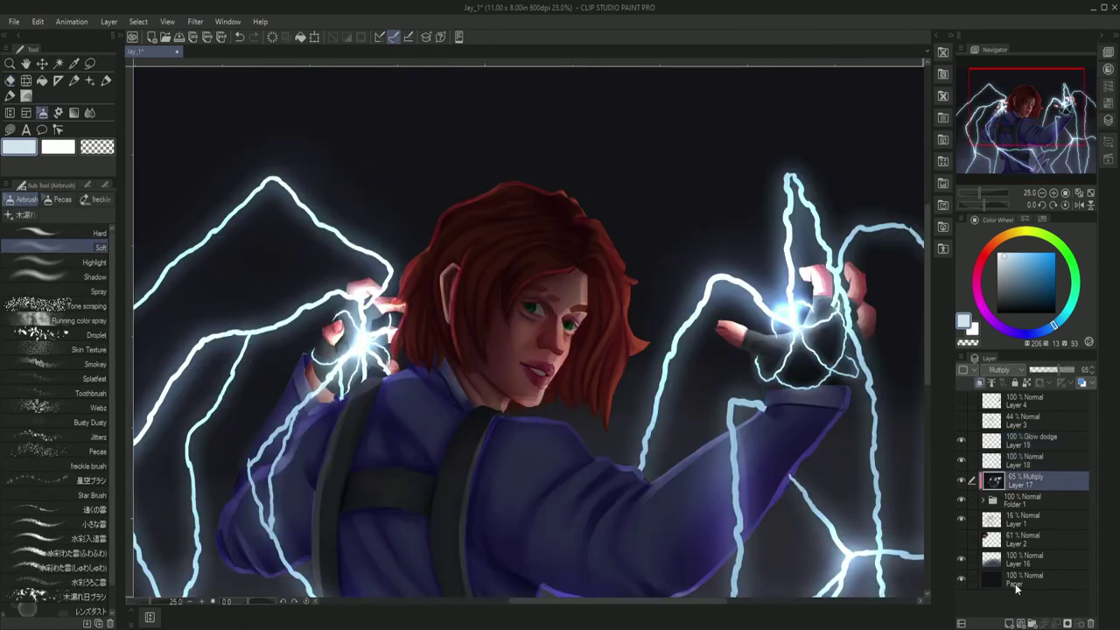
{"action": "left_click", "coordinate": [1032, 623]}
{"action": "left_click", "coordinate": [1002, 369]}
{"action": "left_click", "coordinate": [1022, 260]}
{"action": "left_click", "coordinate": [1011, 258]}
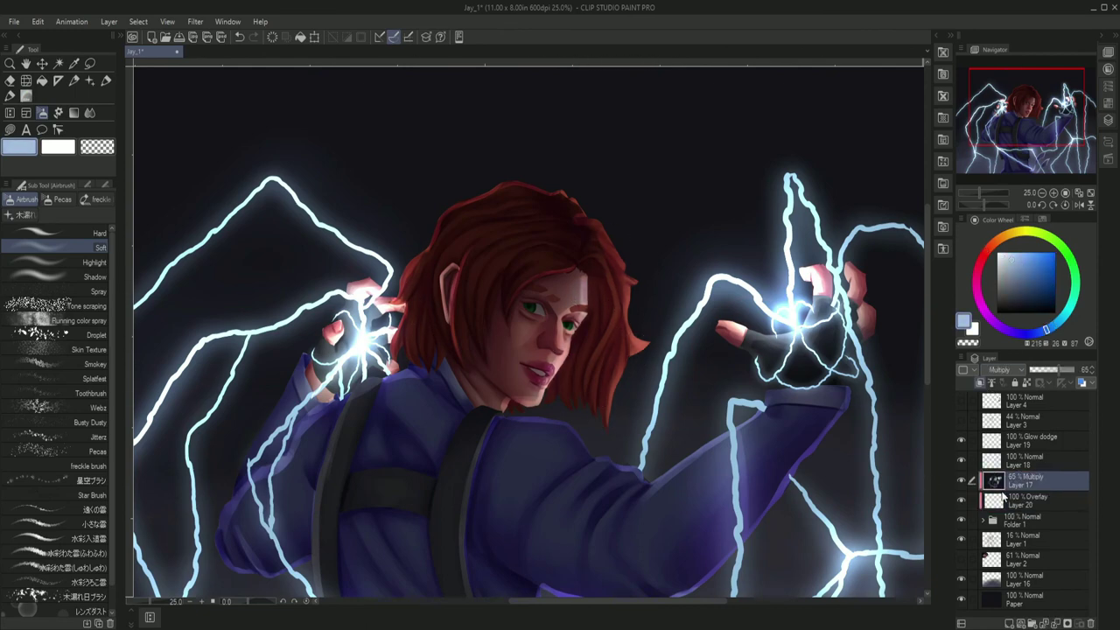
{"action": "left_click", "coordinate": [1036, 502]}
Blur the hard edges of the erased highlights on the Multiply layer across the jacket, hands and face.
{"action": "key", "text": "j"}
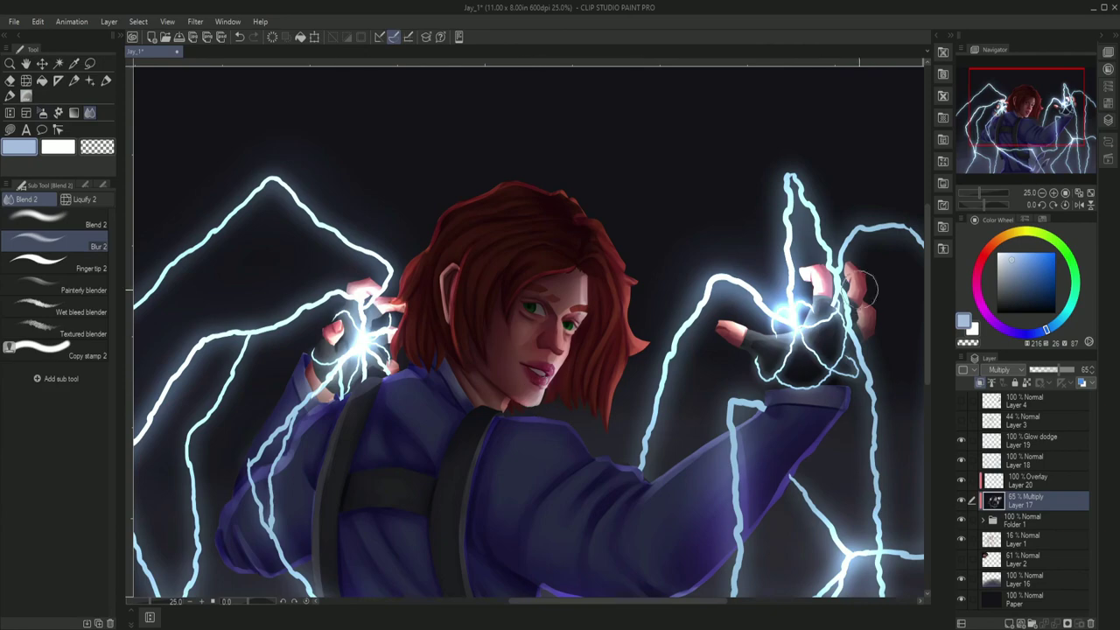
{"action": "scroll", "coordinate": [392, 412], "scroll_direction": "up", "scroll_amount": 3}
{"action": "left_click_drag", "start_coordinate": [393, 412], "coordinate": [496, 400]}
{"action": "scroll", "coordinate": [484, 566], "scroll_direction": "down", "scroll_amount": 2}
{"action": "scroll", "coordinate": [483, 566], "scroll_direction": "down", "scroll_amount": 3}
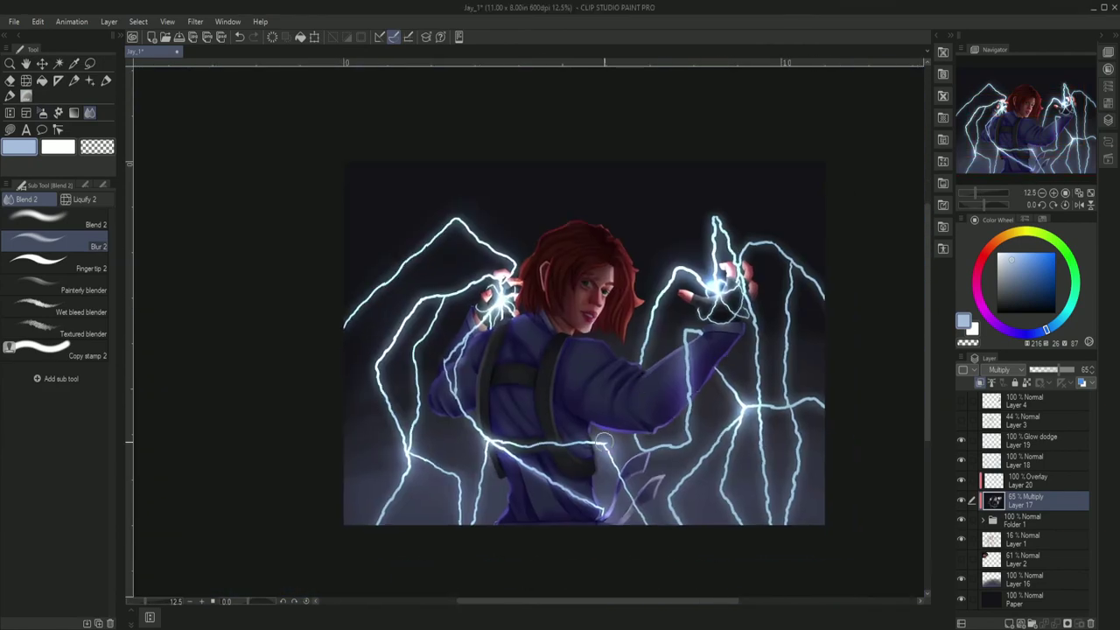
{"action": "scroll", "coordinate": [612, 470], "scroll_direction": "up", "scroll_amount": 5}
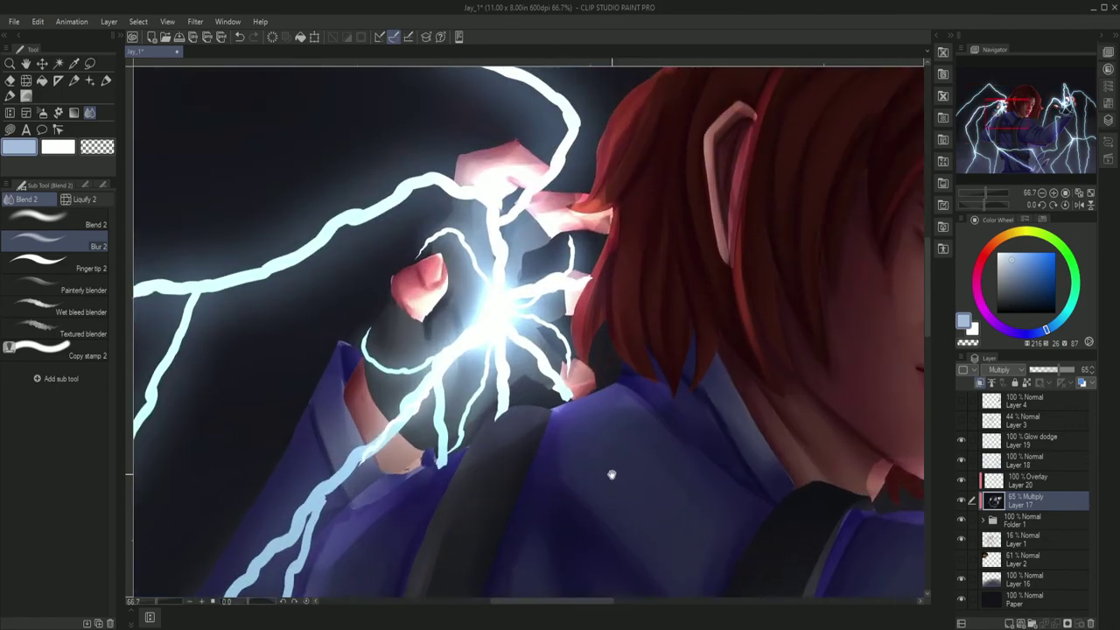
{"action": "scroll", "coordinate": [777, 494], "scroll_direction": "down", "scroll_amount": 4}
{"action": "scroll", "coordinate": [777, 495], "scroll_direction": "up", "scroll_amount": 4}
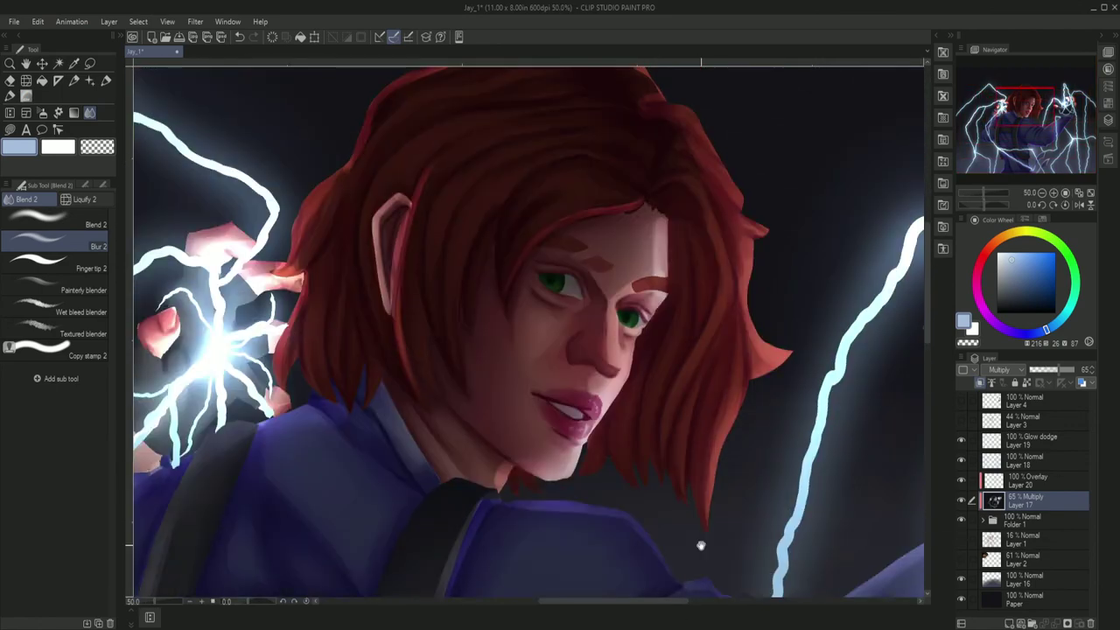
{"action": "scroll", "coordinate": [777, 494], "scroll_direction": "down", "scroll_amount": 6}
Airbrush soft light blue light over the jacket and sleeve on the clipped Overlay layer.
{"action": "left_click", "coordinate": [42, 112]}
{"action": "key", "text": "alt+bracketright"}
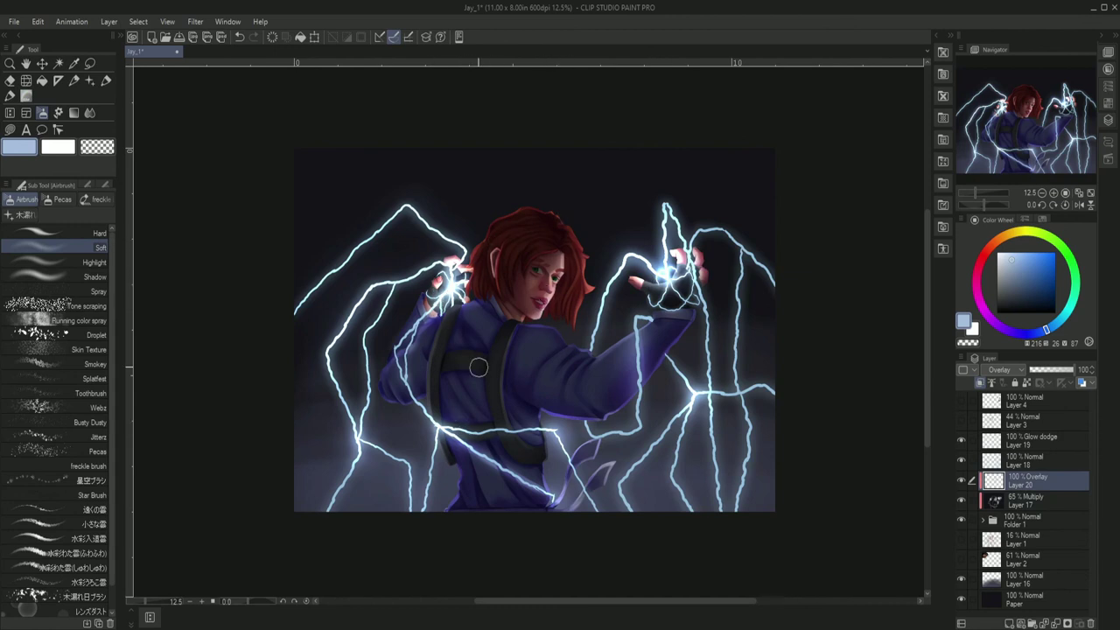
{"action": "scroll", "coordinate": [651, 339], "scroll_direction": "down", "scroll_amount": 1}
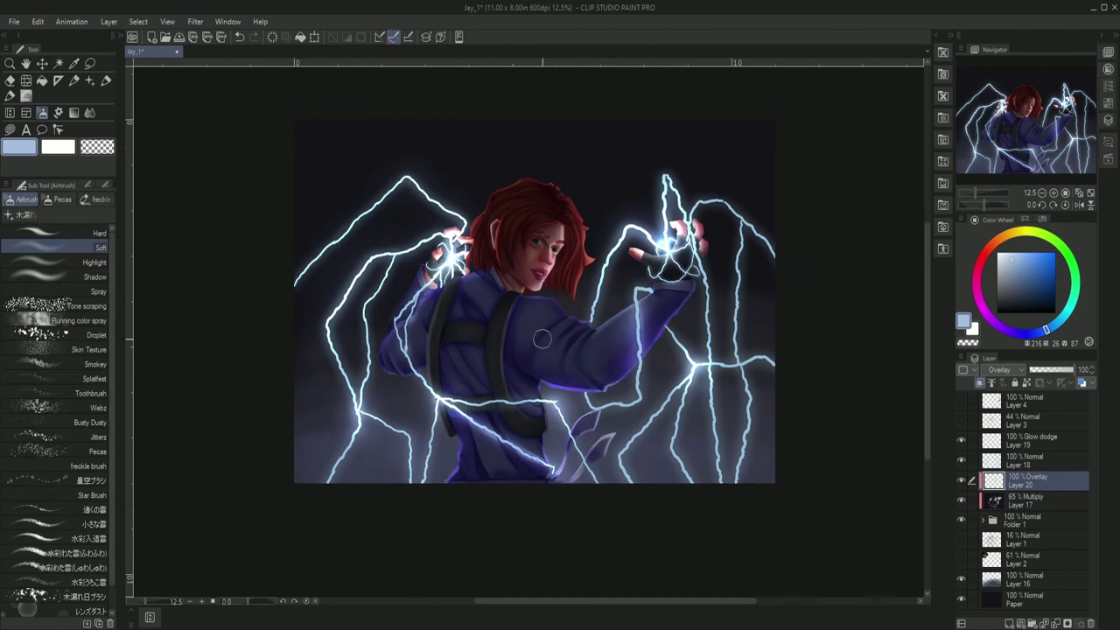
{"action": "key", "text": "alt+bracketright"}
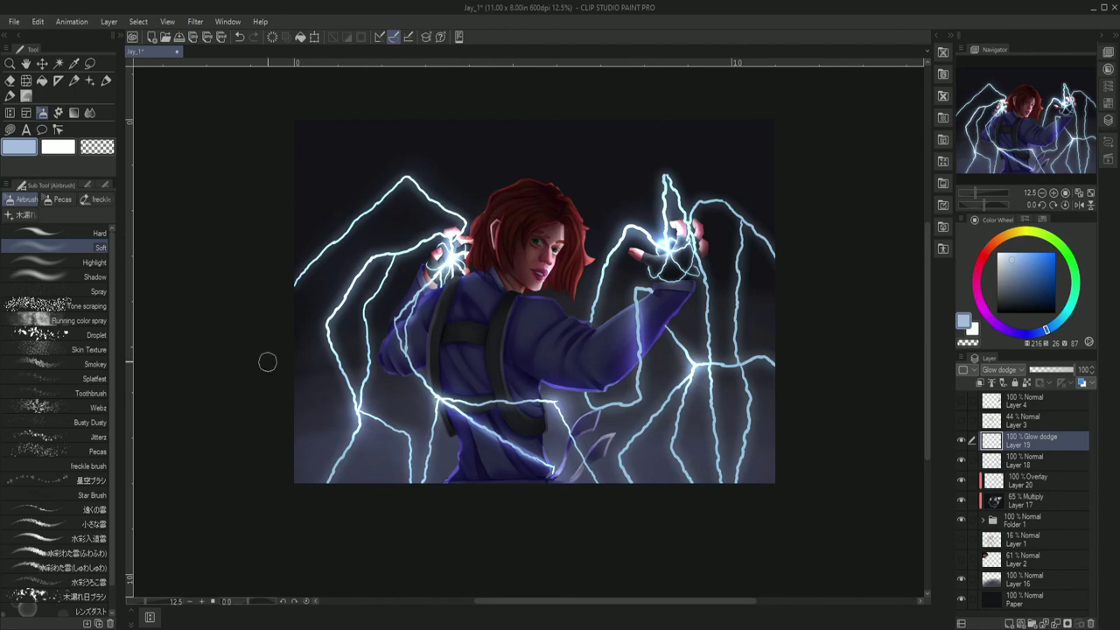
Blur the Multiply layer's shadow edges around the chin and neck.
{"action": "key", "text": "b"}
{"action": "left_click", "coordinate": [88, 378]}
{"action": "scroll", "coordinate": [648, 453], "scroll_direction": "up", "scroll_amount": 3}
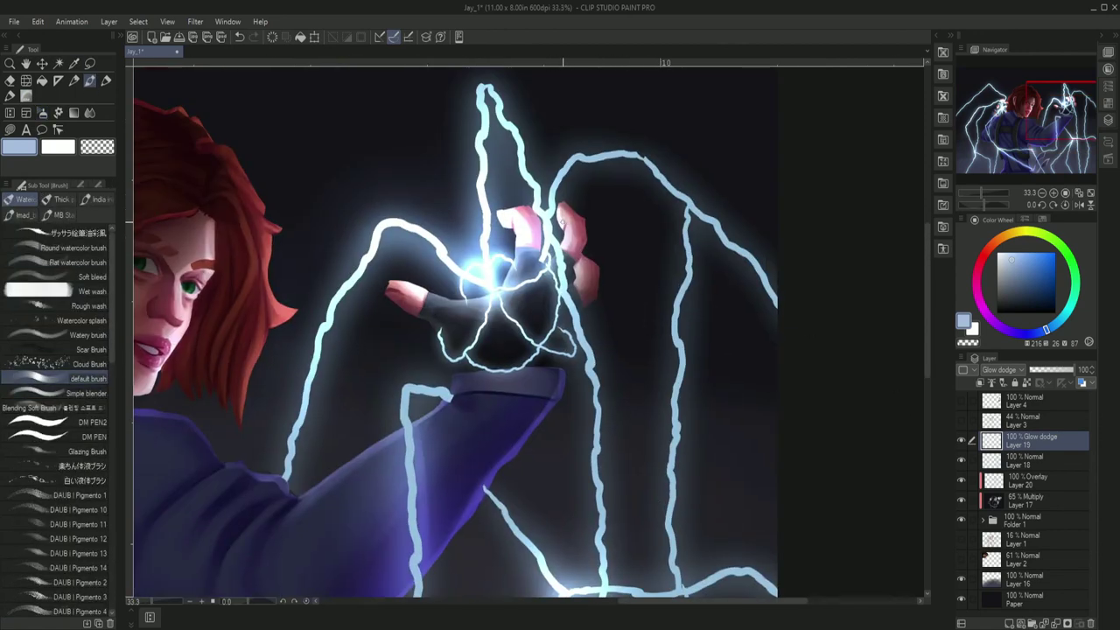
{"action": "left_click_drag", "start_coordinate": [420, 289], "coordinate": [744, 288]}
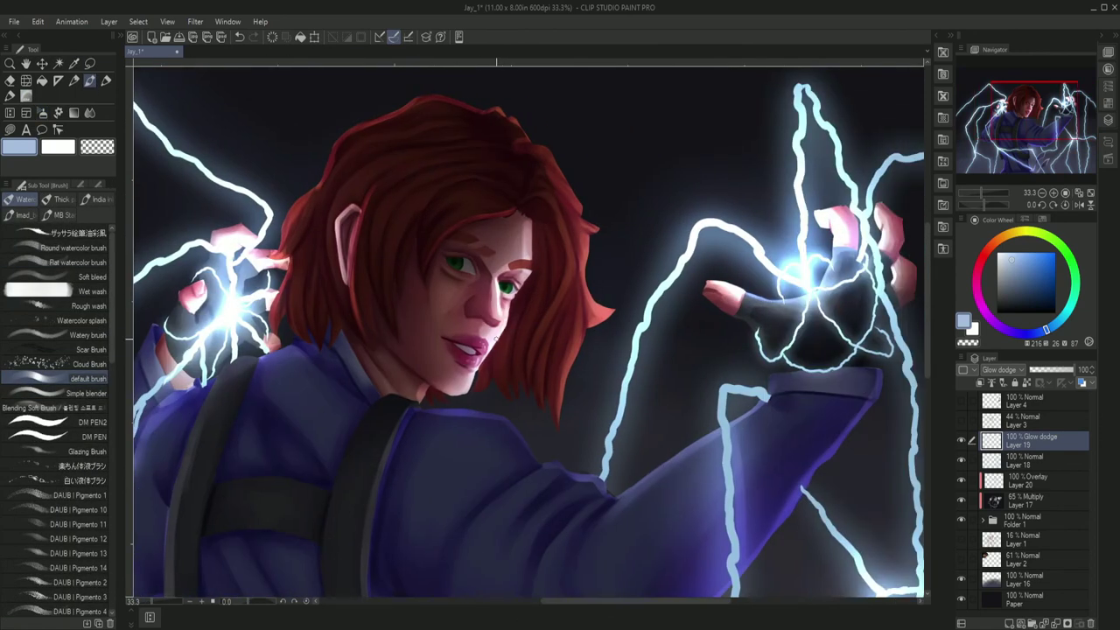
{"action": "key", "text": "j"}
{"action": "key", "text": "alt+bracketleft"}
{"action": "key", "text": "alt+bracketleft"}
{"action": "key", "text": "alt+bracketleft"}
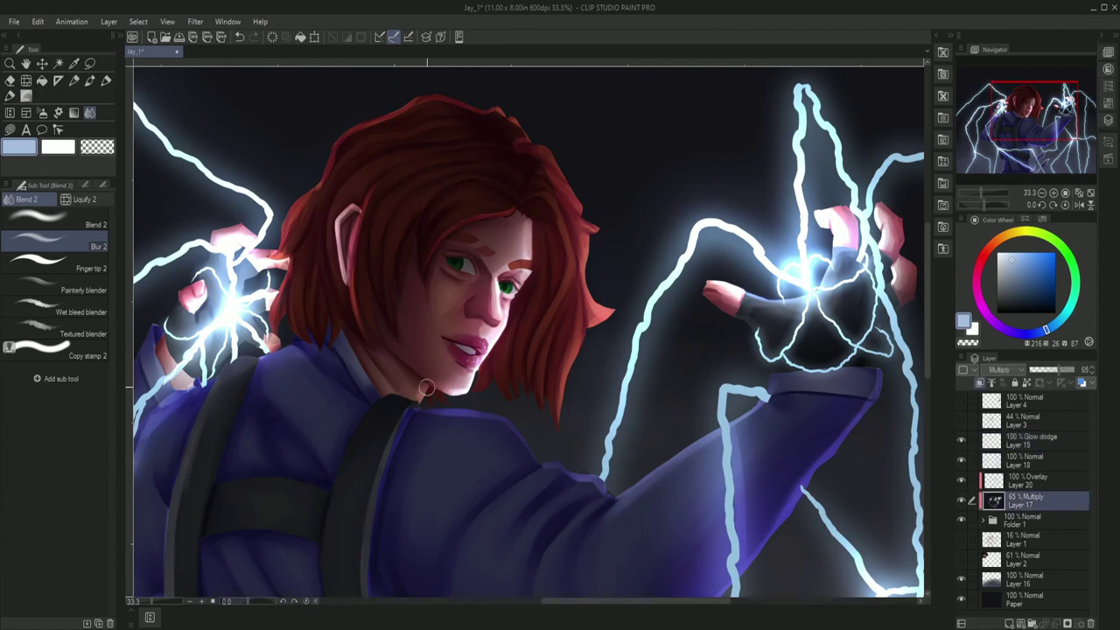
{"action": "key", "text": "b"}
{"action": "key", "text": "alt+bracketright"}
{"action": "key", "text": "alt+bracketright"}
{"action": "key", "text": "alt+bracketright"}
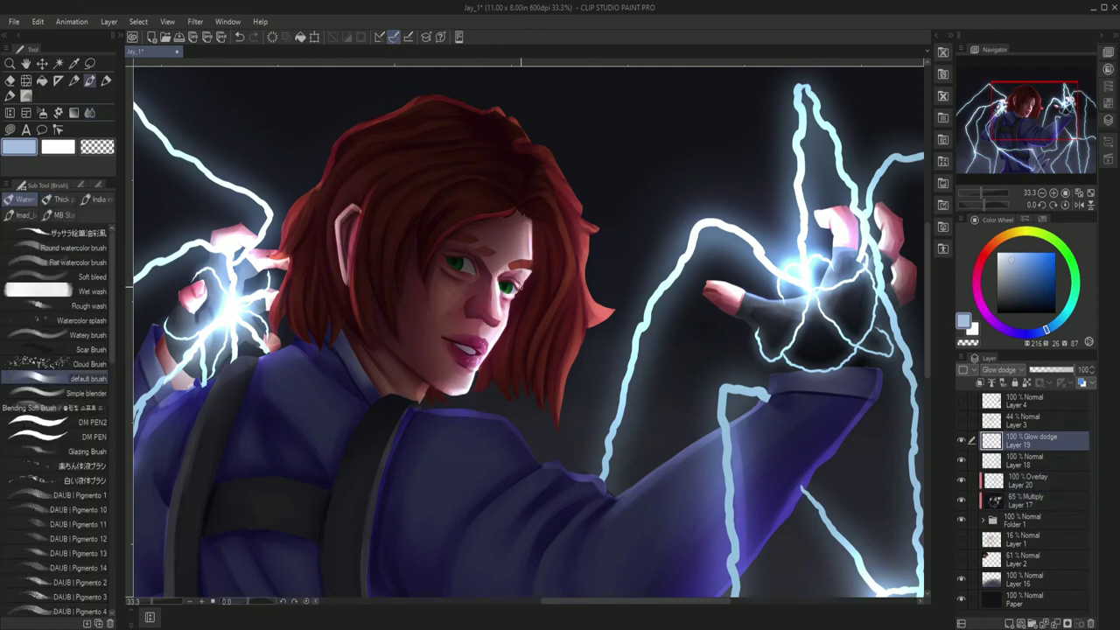
{"action": "left_click", "coordinate": [56, 113]}
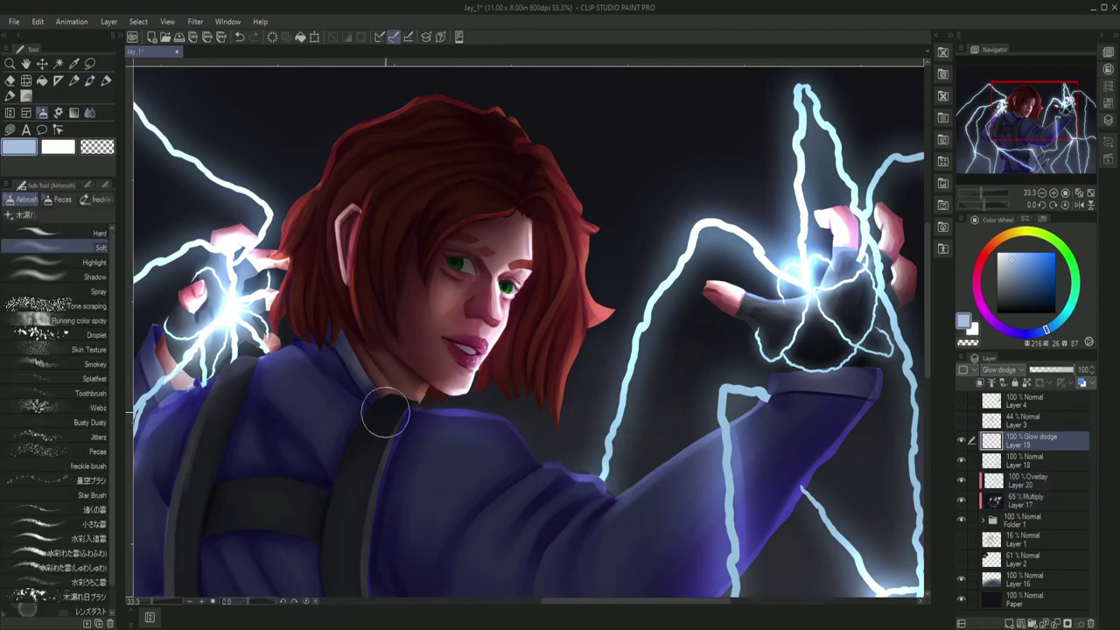
{"action": "scroll", "coordinate": [375, 462], "scroll_direction": "down", "scroll_amount": 5}
{"action": "scroll", "coordinate": [482, 377], "scroll_direction": "down", "scroll_amount": 2}
{"action": "scroll", "coordinate": [413, 400], "scroll_direction": "up", "scroll_amount": 4}
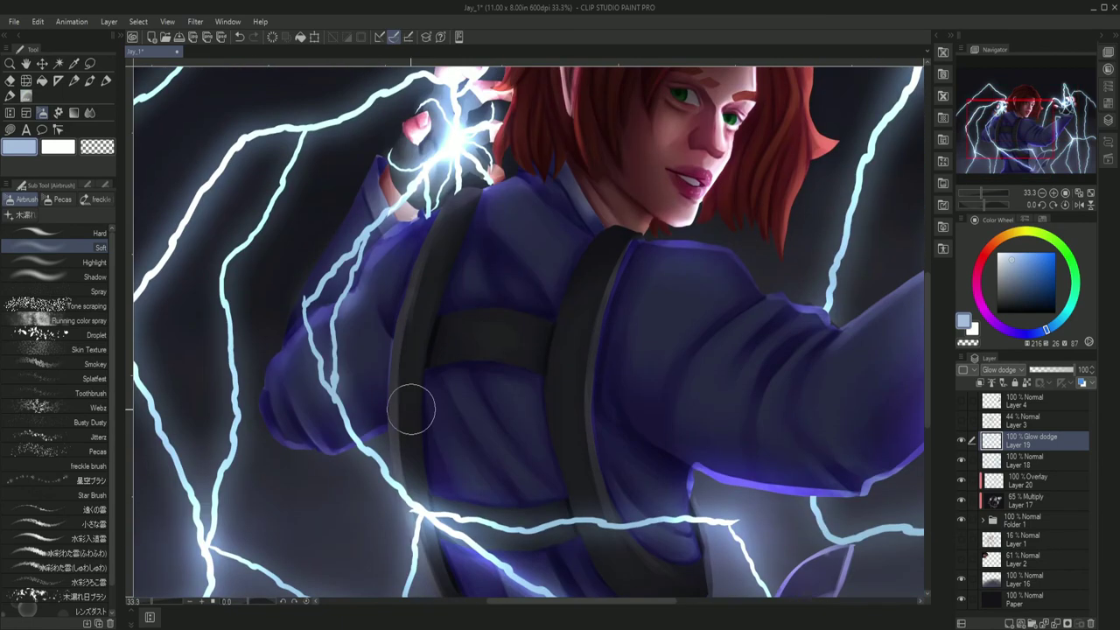
{"action": "scroll", "coordinate": [709, 577], "scroll_direction": "up", "scroll_amount": 1}
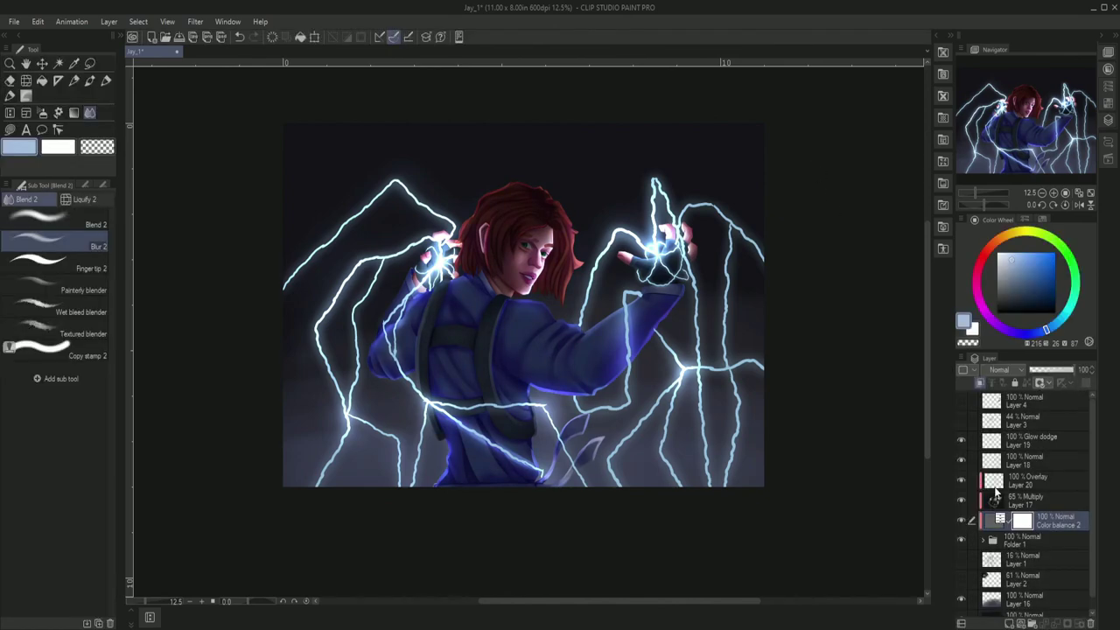
Set the drawing colour to white and add a new unclipped Normal layer above the Glow dodge layer.
{"action": "key", "text": "b"}
{"action": "left_click", "coordinate": [1025, 460]}
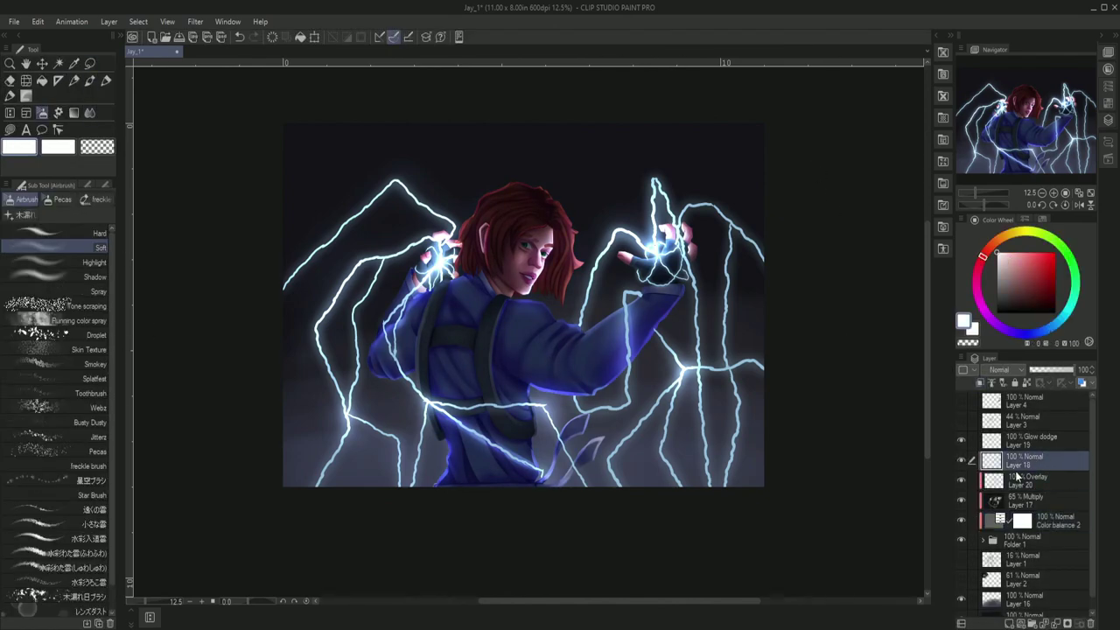
{"action": "left_click", "coordinate": [1025, 480]}
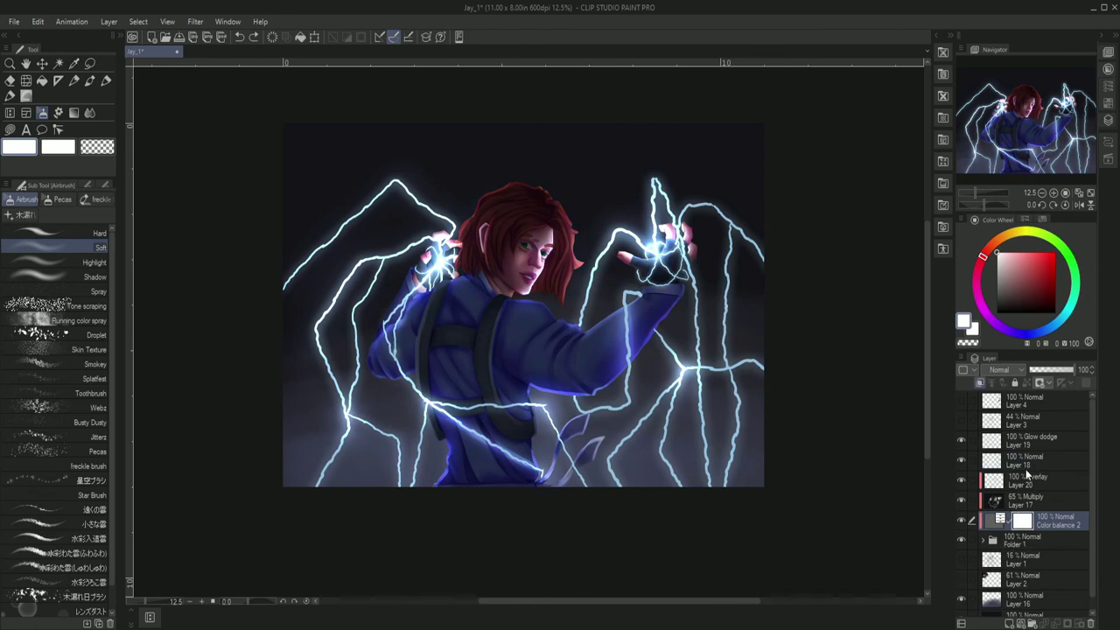
{"action": "left_click", "coordinate": [979, 383]}
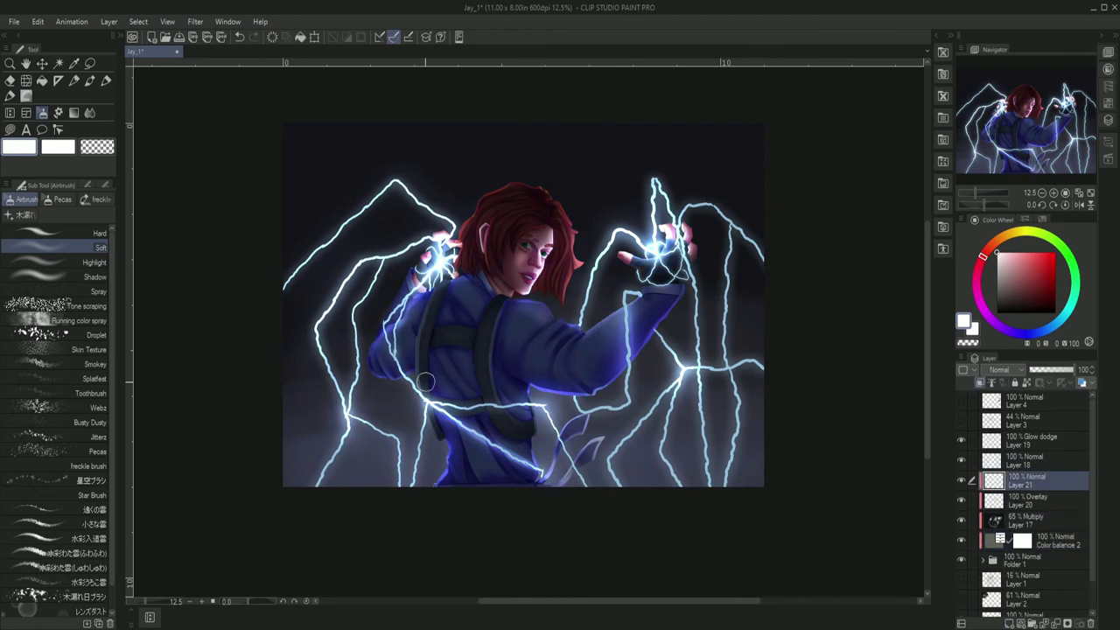
{"action": "left_click_drag", "start_coordinate": [1025, 479], "coordinate": [1026, 440]}
Handwrite the artist's signature in white with the default brush beneath the hair, beside the raised shoulder.
{"action": "key", "text": "b"}
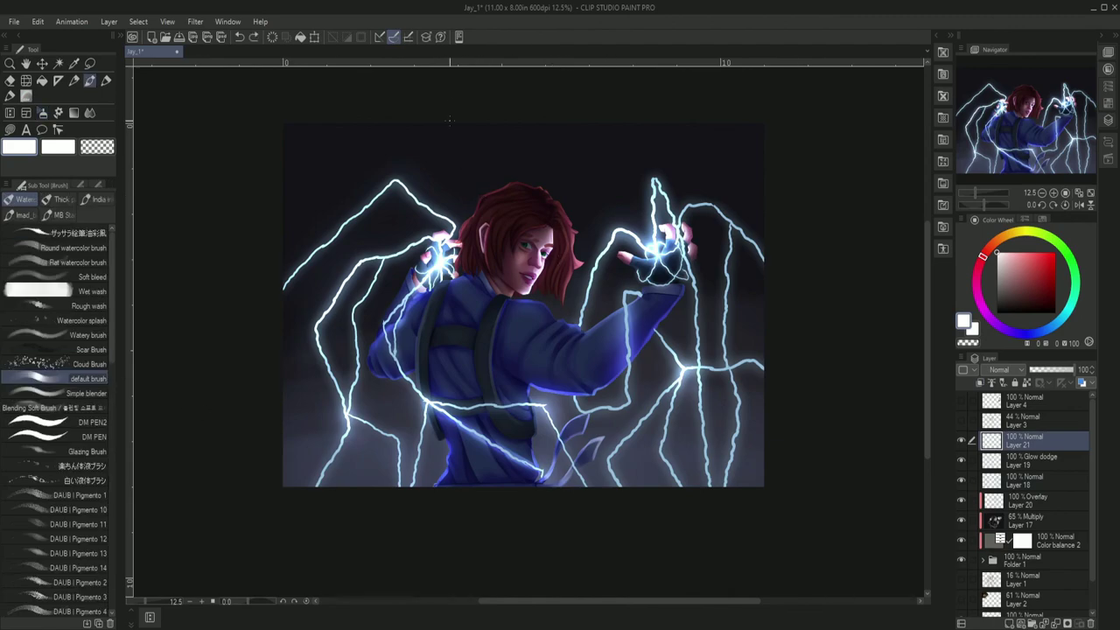
{"action": "scroll", "coordinate": [448, 260], "scroll_direction": "up", "scroll_amount": 3}
{"action": "mouse_move", "coordinate": [621, 338]}
{"action": "left_mouse_down"}
{"action": "mouse_move", "coordinate": [652, 324]}
{"action": "mouse_move", "coordinate": [669, 368]}
{"action": "mouse_move", "coordinate": [700, 372]}
{"action": "left_mouse_up"}
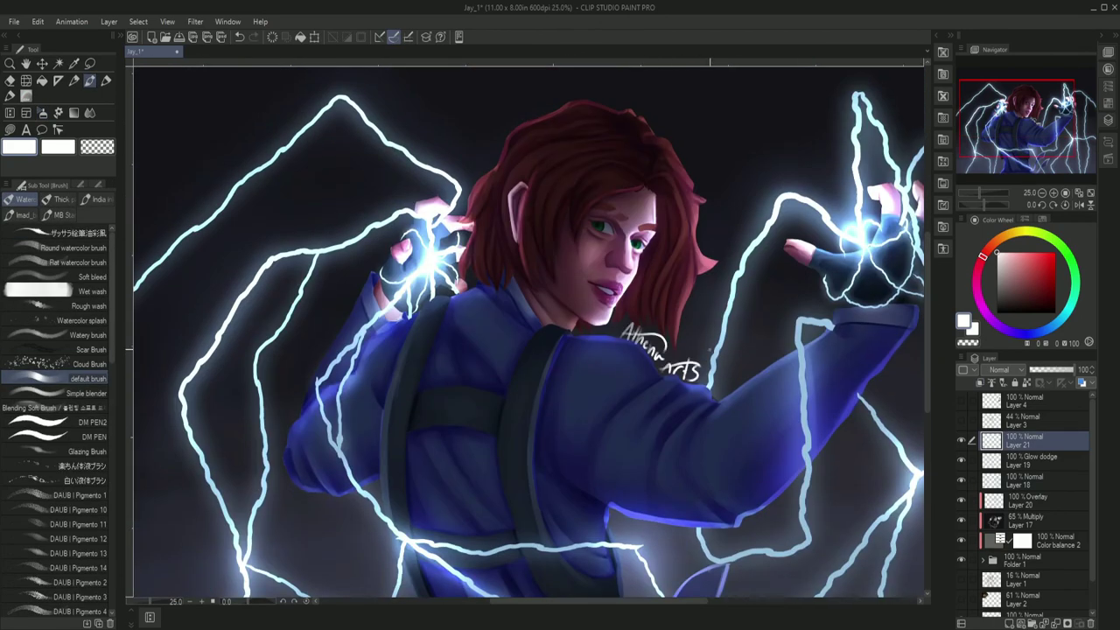
{"action": "key", "text": "ctrl+0"}
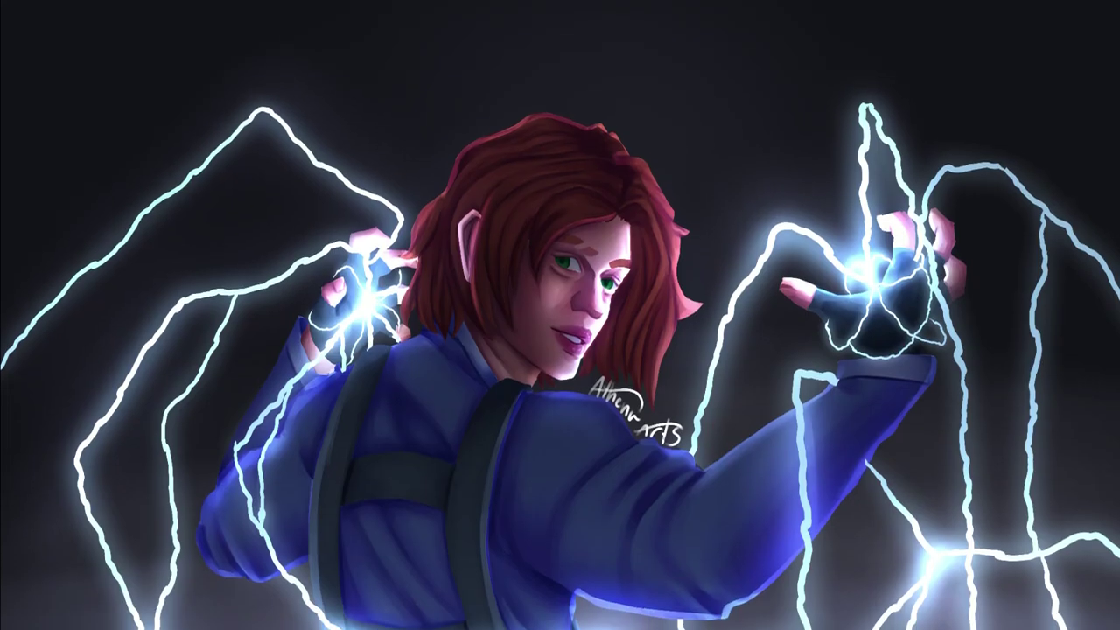